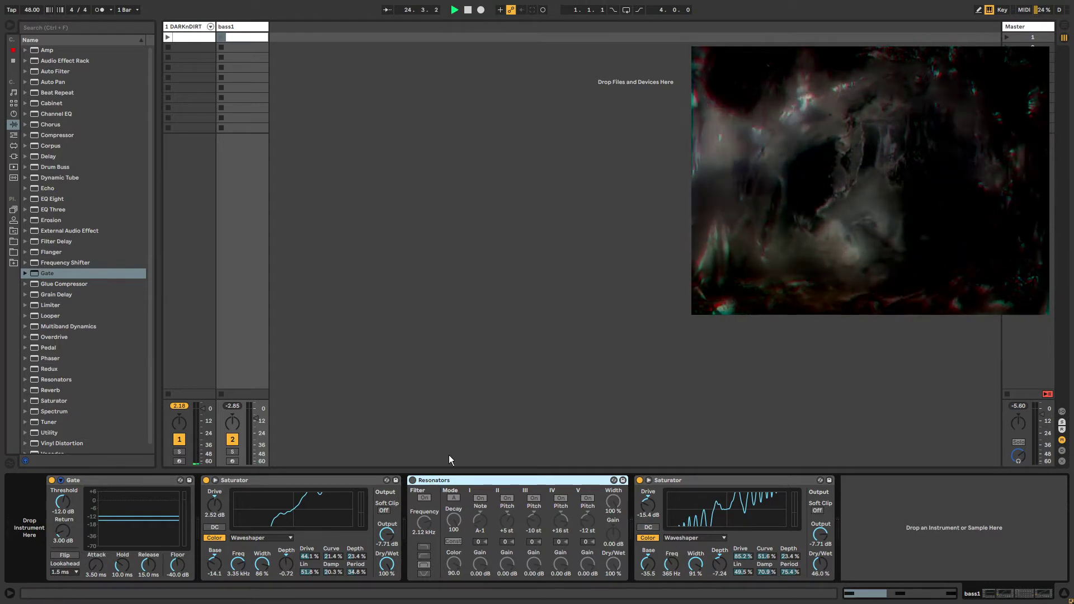
# Step: Turn on the Resonators device on the bass1 track and launch the first clips of the DARKnDIRT and bass1 tracks
pyautogui.click(330, 481)
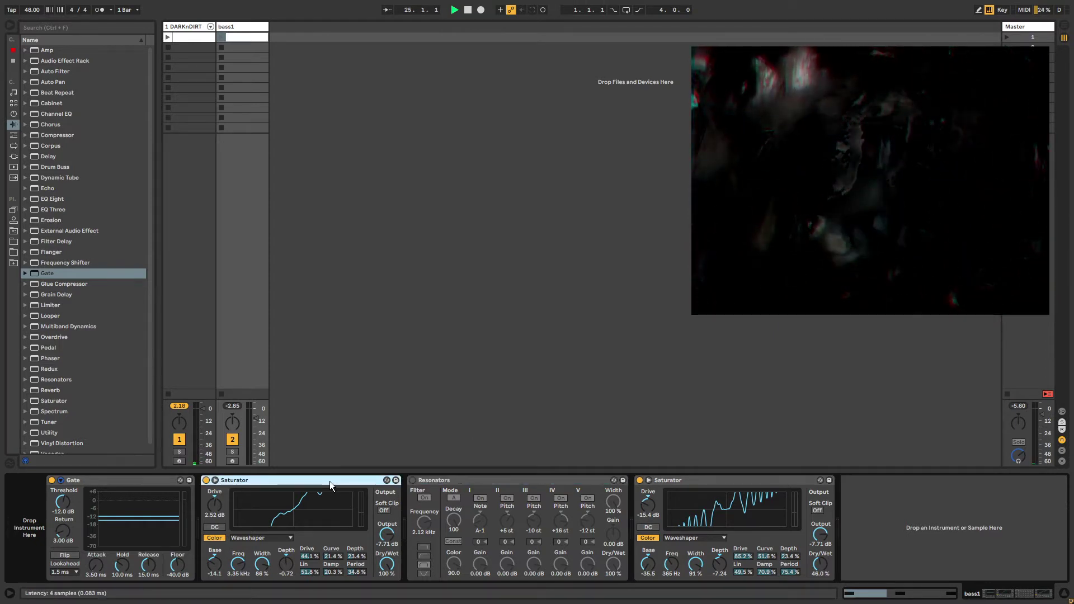
pyautogui.click(413, 480)
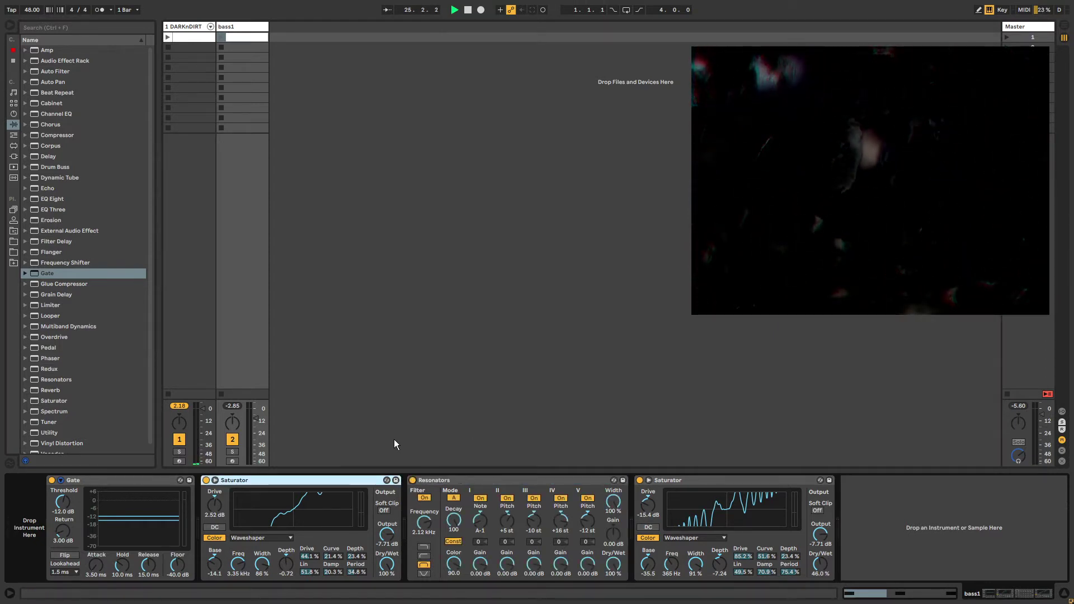
pyautogui.click(177, 29)
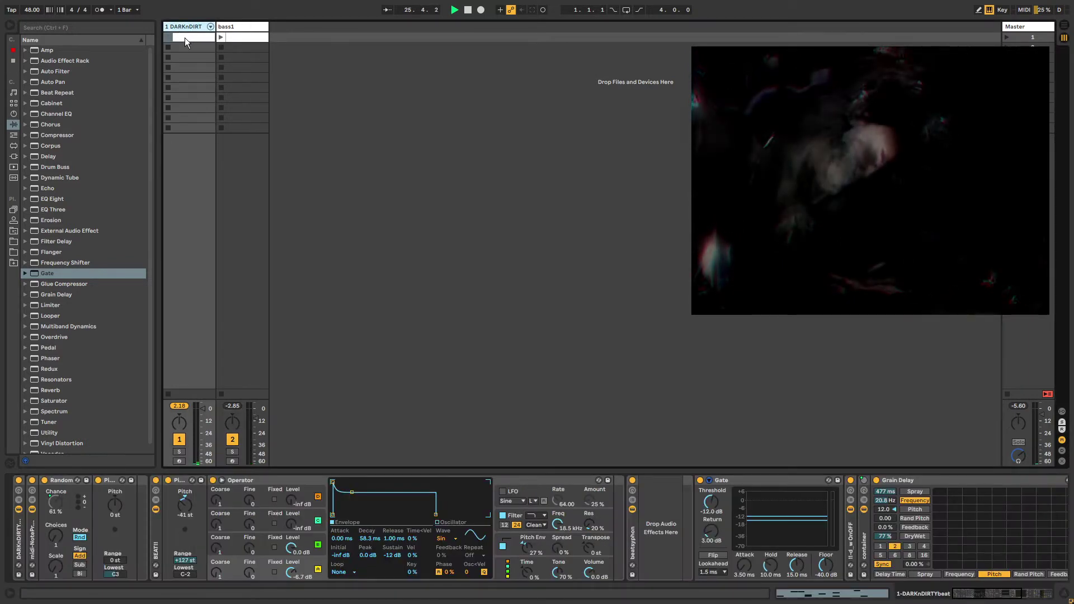
pyautogui.click(168, 37)
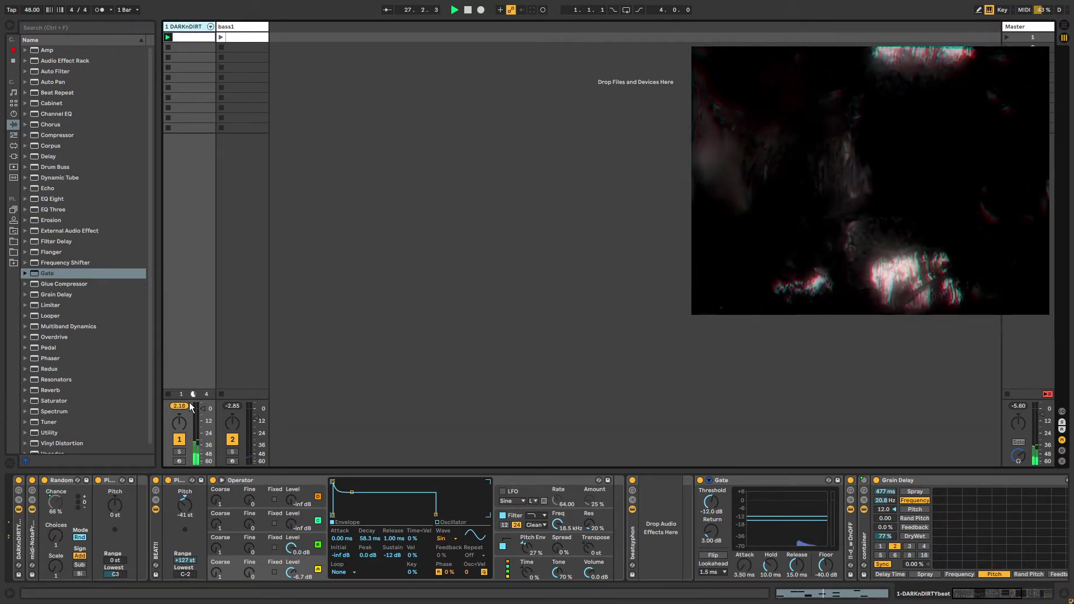
pyautogui.click(18, 530)
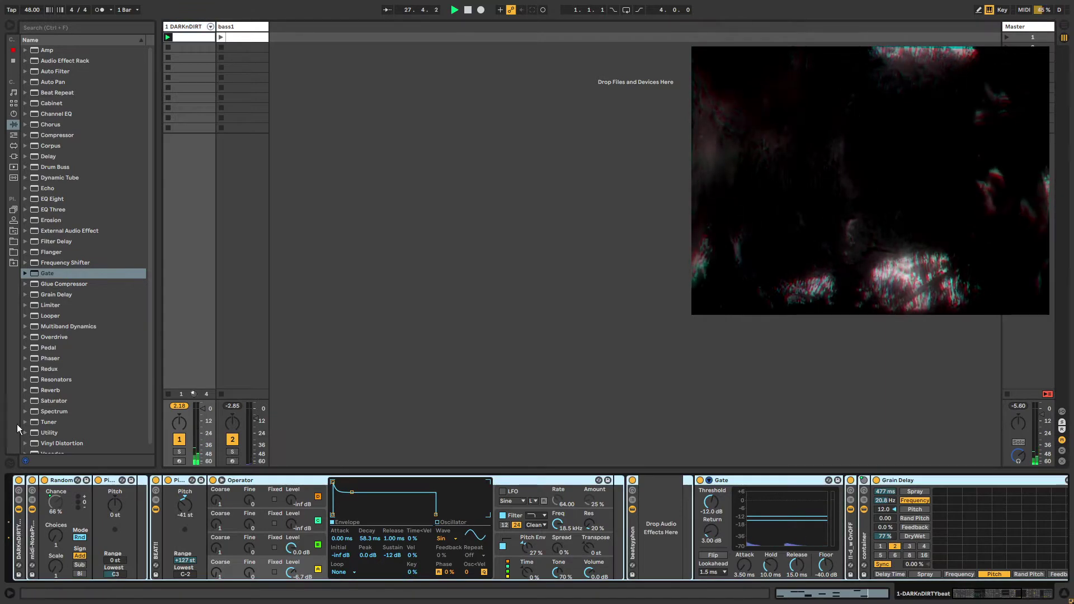
pyautogui.click(221, 37)
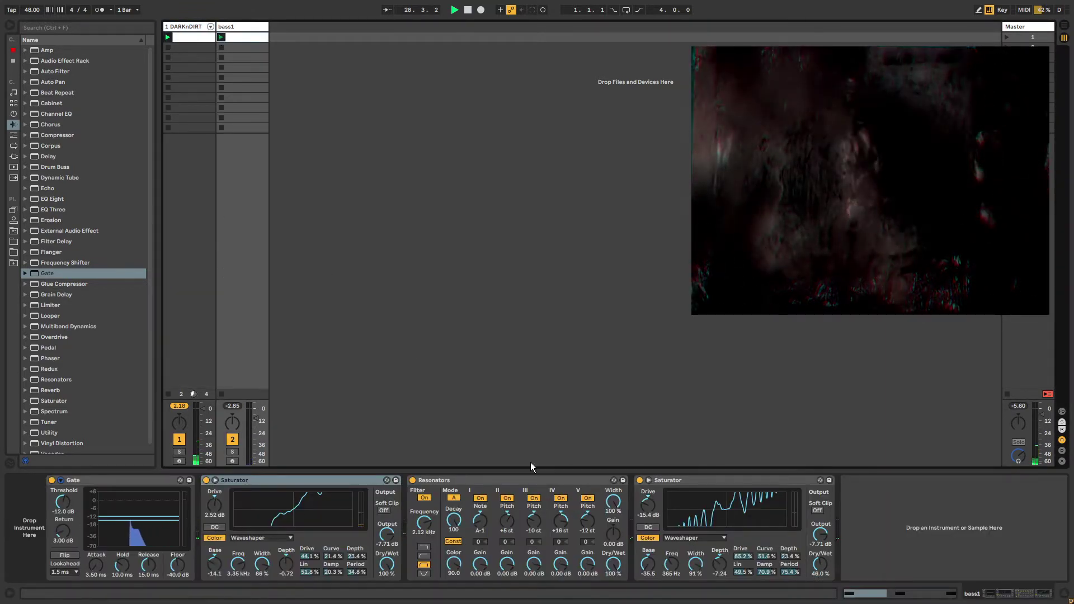
# Step: Slightly lower the volume of the DARKnDIRT track while its device chain is shown
pyautogui.click(182, 31)
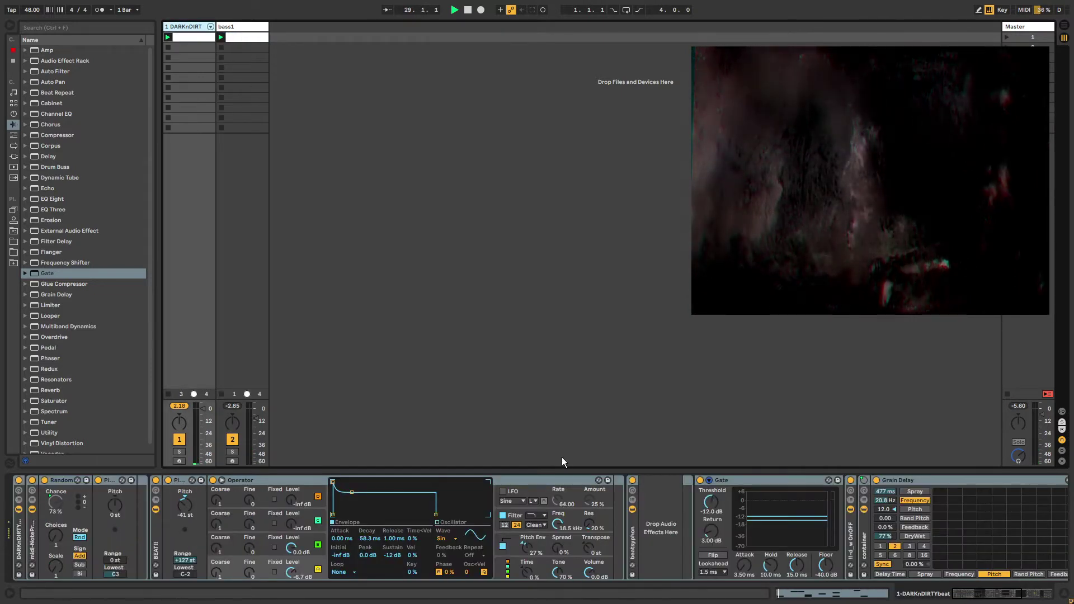
pyautogui.click(634, 525)
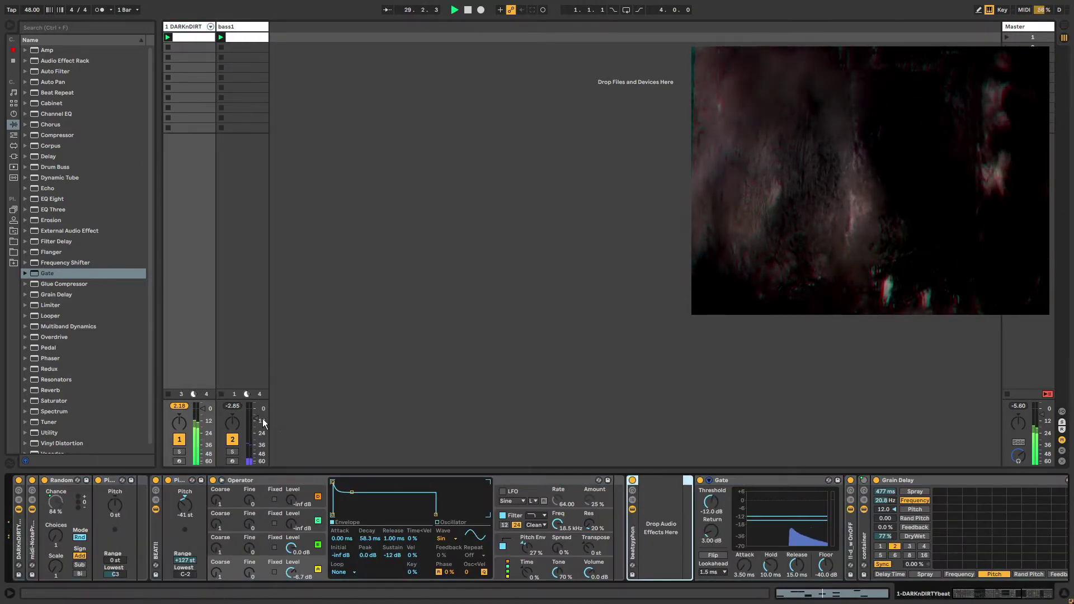
pyautogui.moveTo(202, 412); pyautogui.dragTo(202, 421)
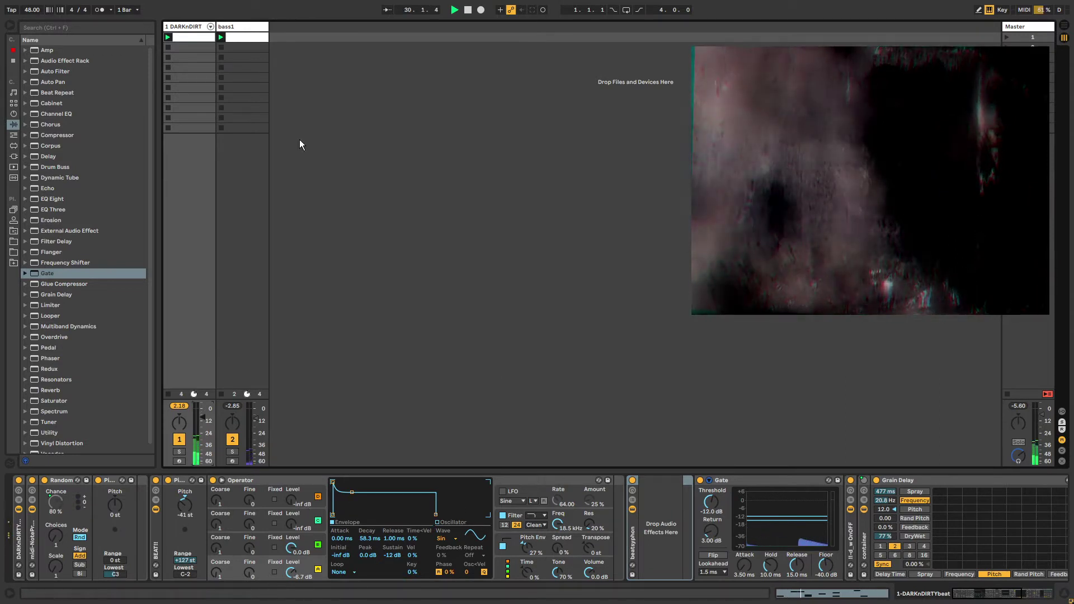
# Step: Inspect the first Saturator on the bass1 track and the beatsyphon rack on the DARKnDIRT track
pyautogui.click(243, 27)
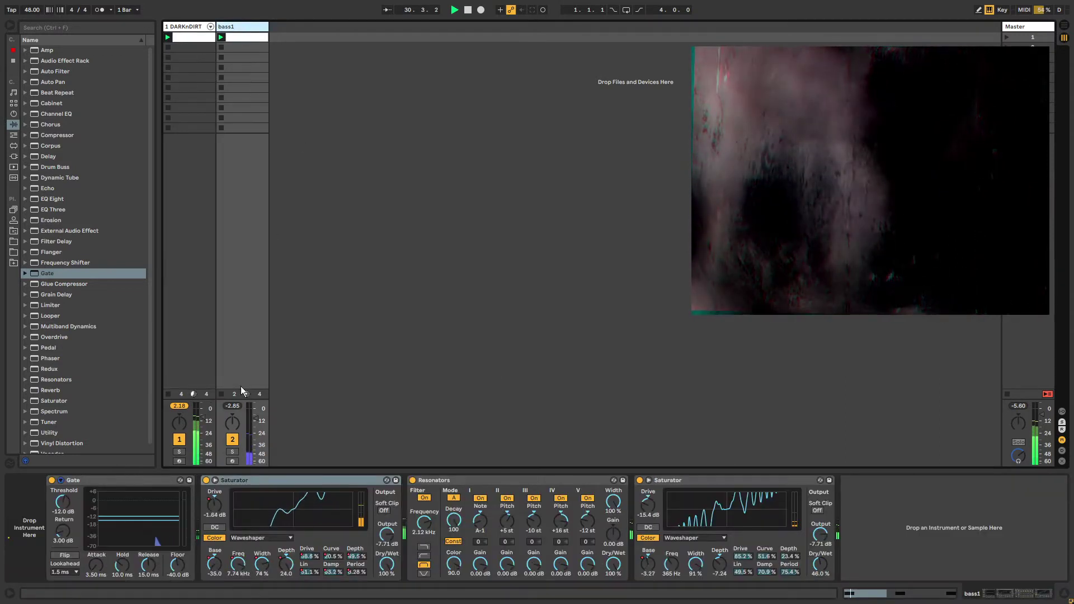
pyautogui.click(331, 481)
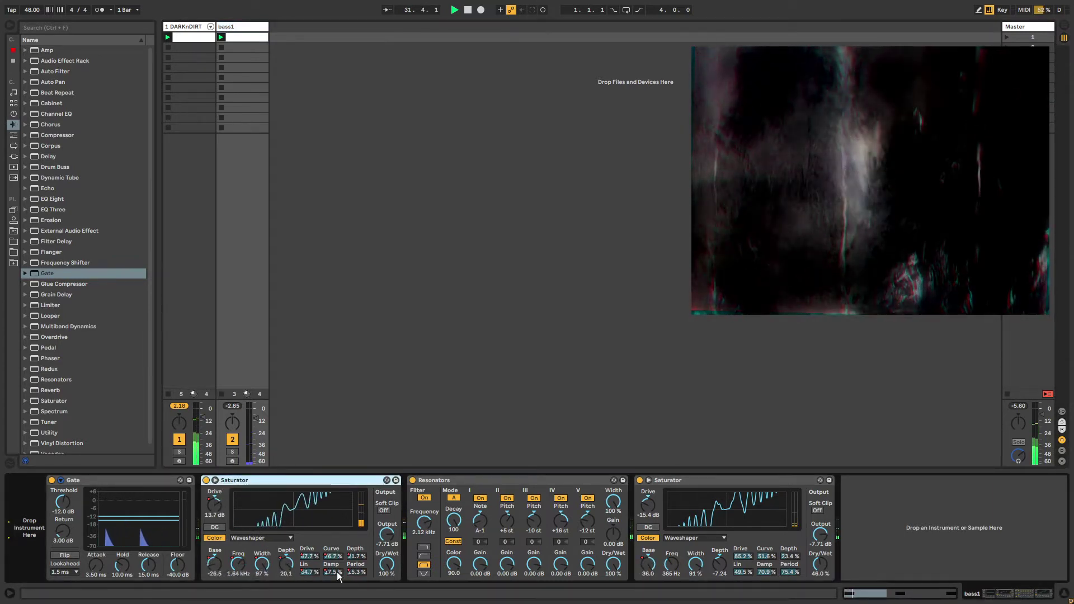
pyautogui.click(184, 26)
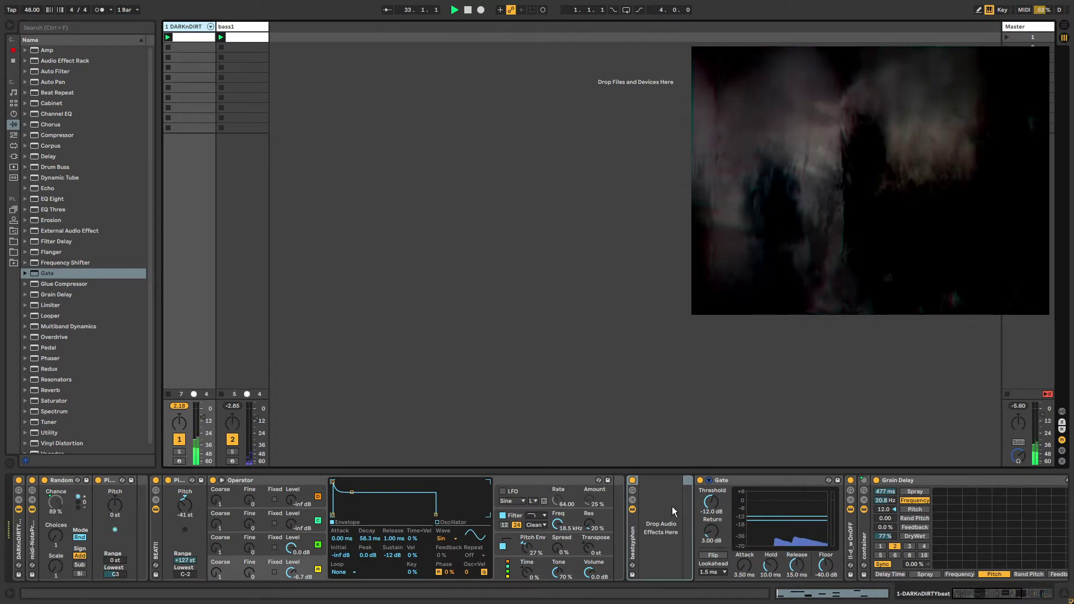
pyautogui.doubleClick(634, 528)
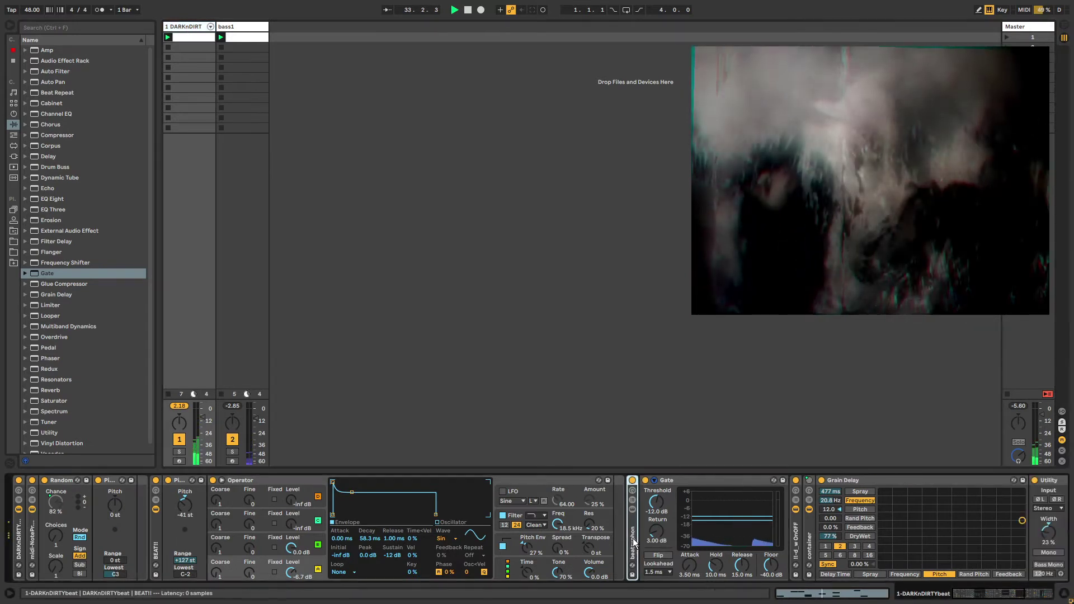
# Step: Expand the sidechain settings of the bass1 track's Gate and view its available audio sources and tap points
pyautogui.click(246, 26)
pyautogui.click(89, 477)
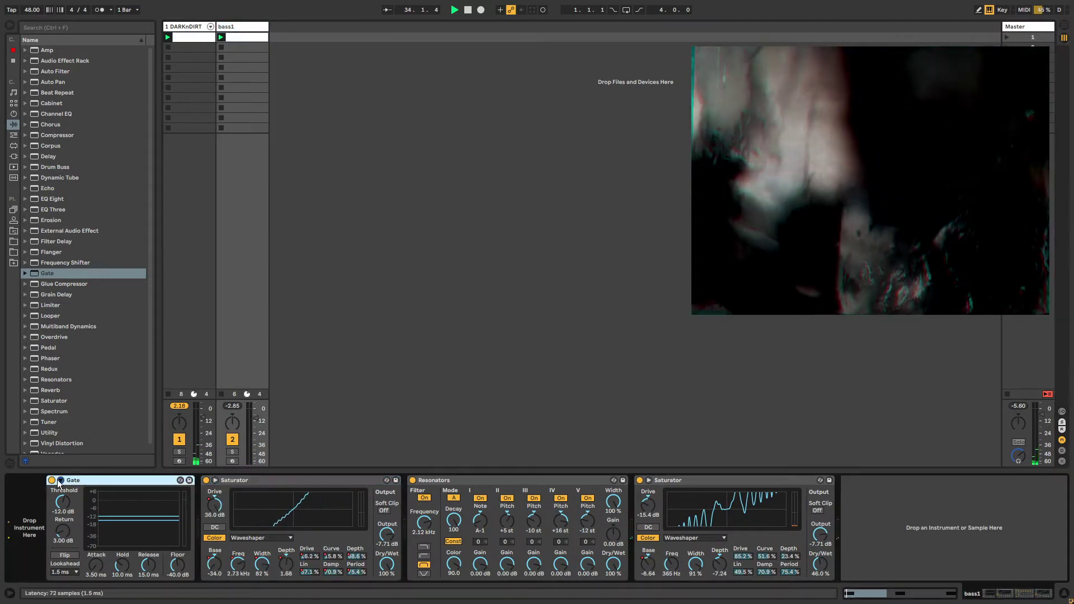
pyautogui.click(60, 479)
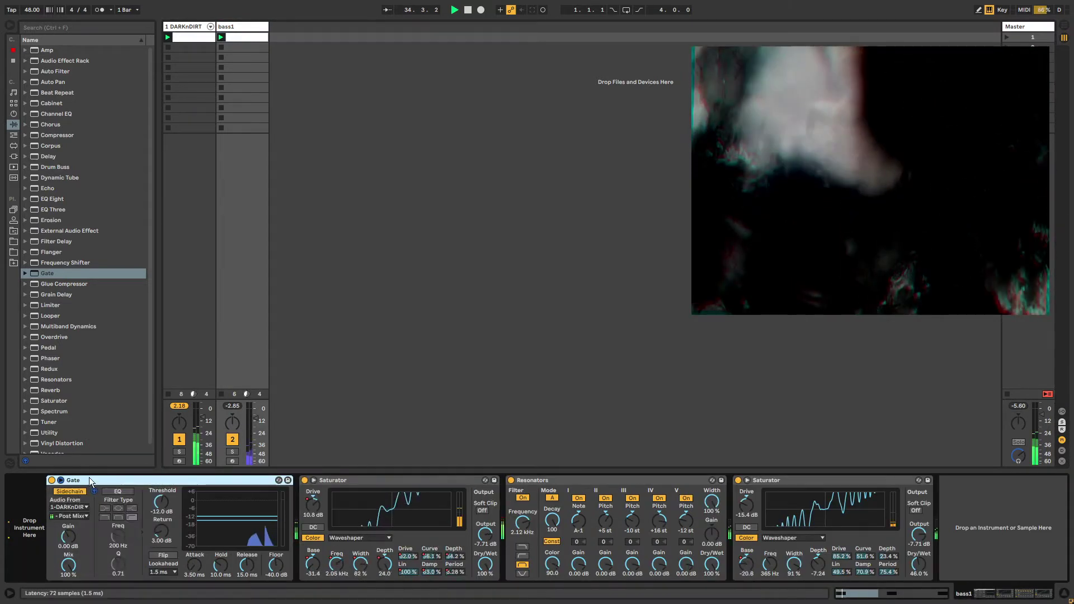
pyautogui.click(79, 506)
pyautogui.click(78, 509)
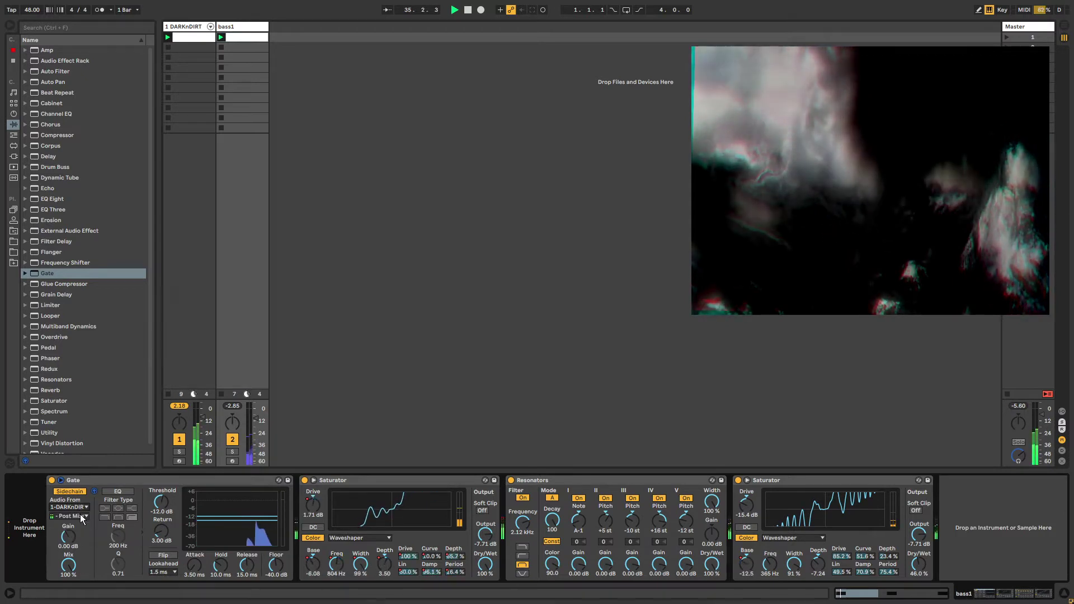
pyautogui.click(79, 507)
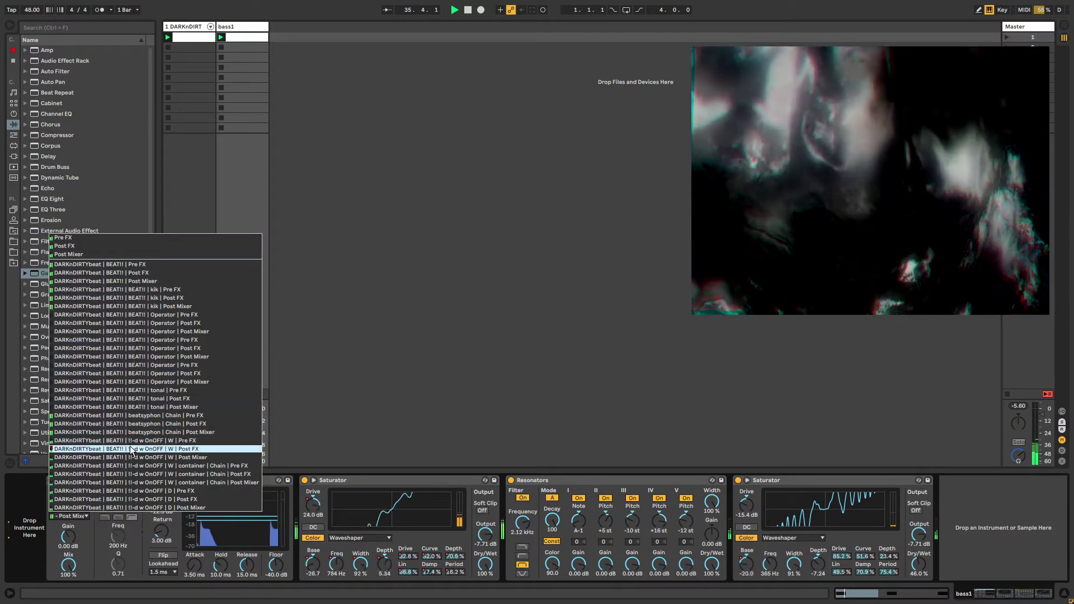
# Step: Examine the first Saturator on bass1 and unfold the beatsyphon rack on the DARKnDIRT track to view its contents
pyautogui.click(388, 478)
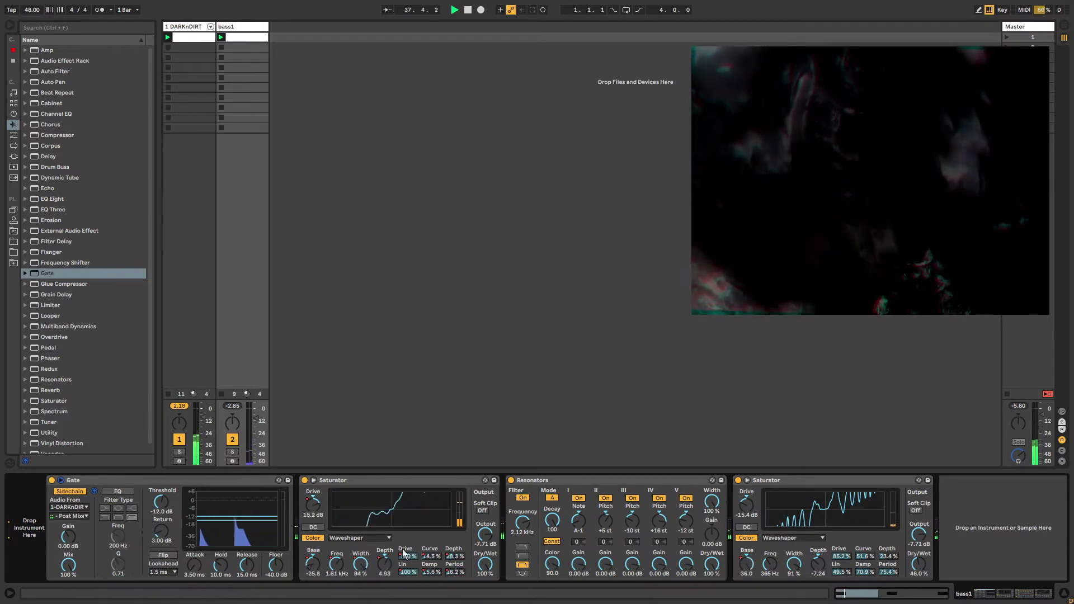
pyautogui.click(355, 481)
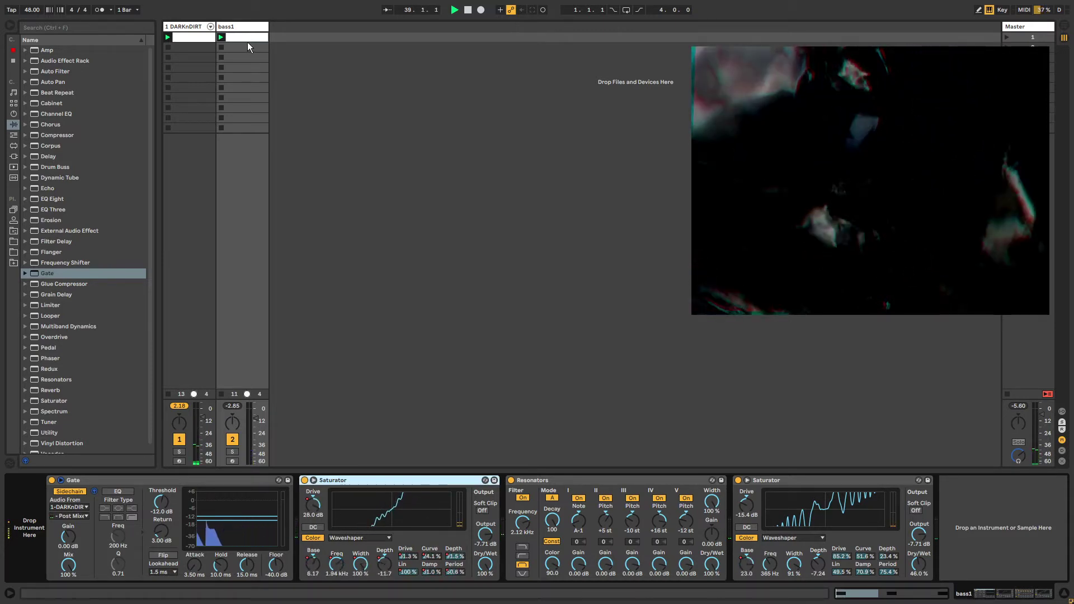
pyautogui.click(240, 29)
pyautogui.click(198, 27)
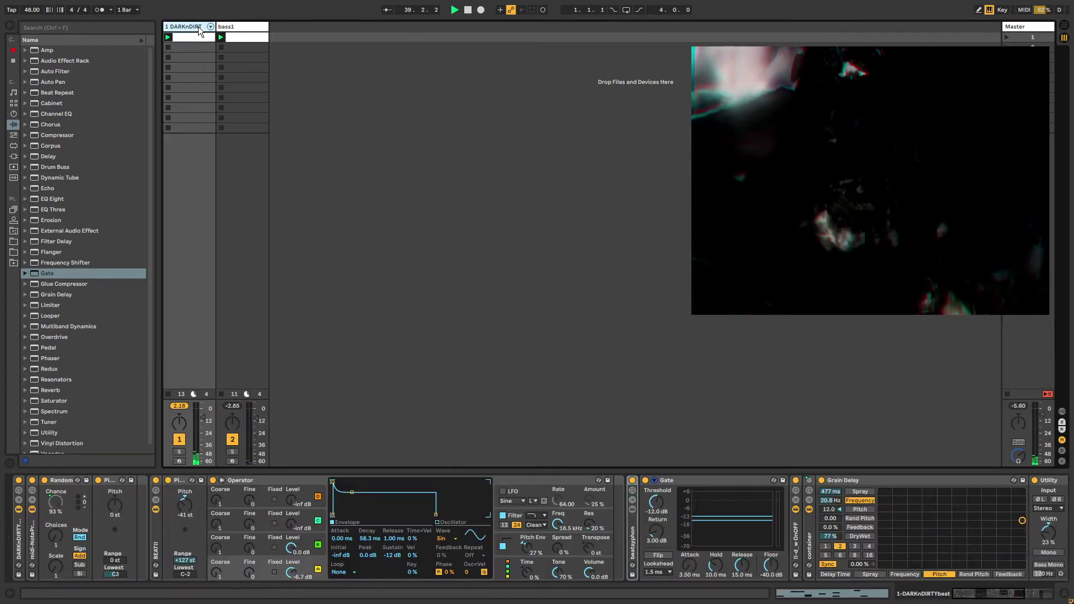
pyautogui.click(632, 509)
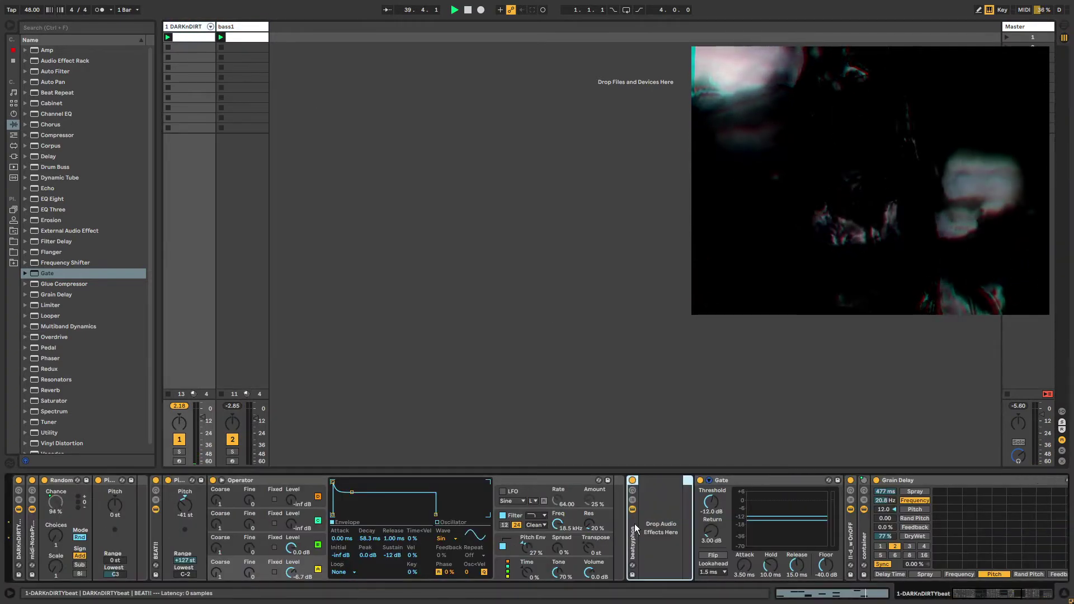
pyautogui.click(246, 25)
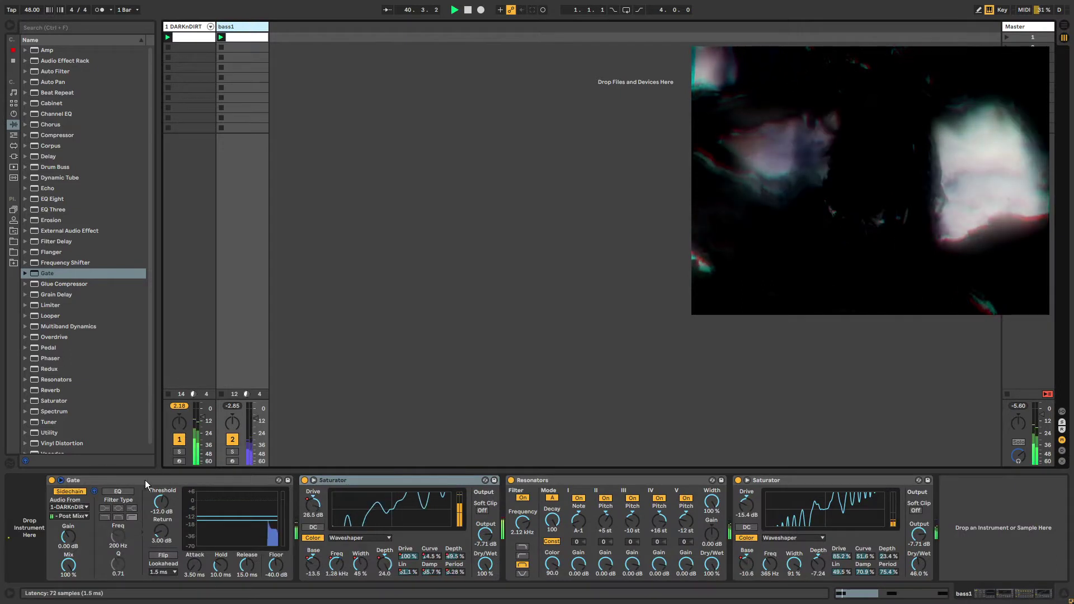
# Step: Inspect the Gate following the beatsyphon rack on DARKnDIRT, folding and unfolding it, and return to the bass1 devices
pyautogui.click(180, 28)
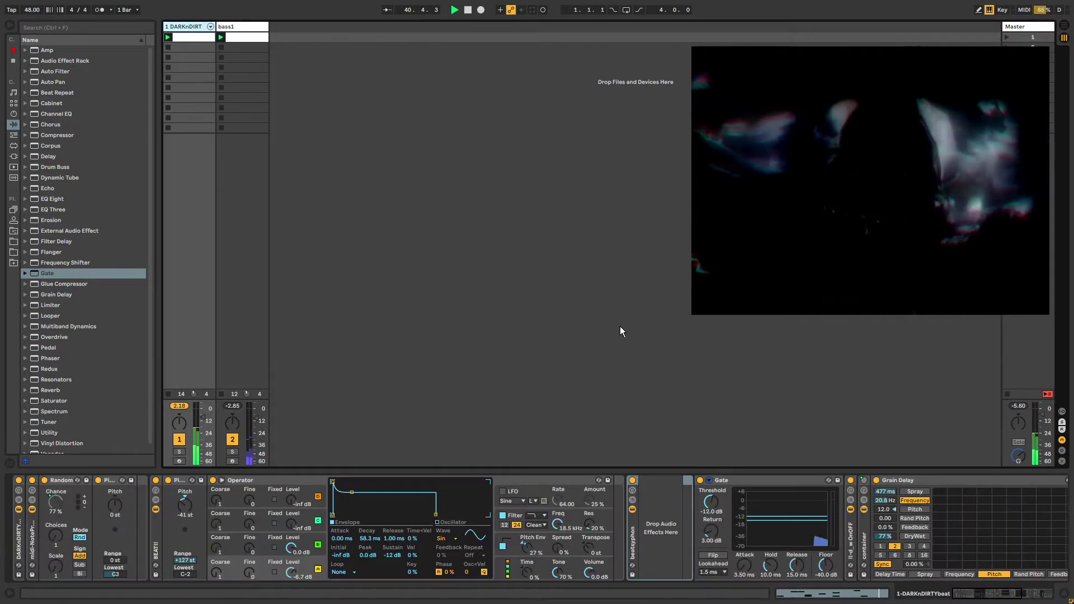
pyautogui.click(725, 479)
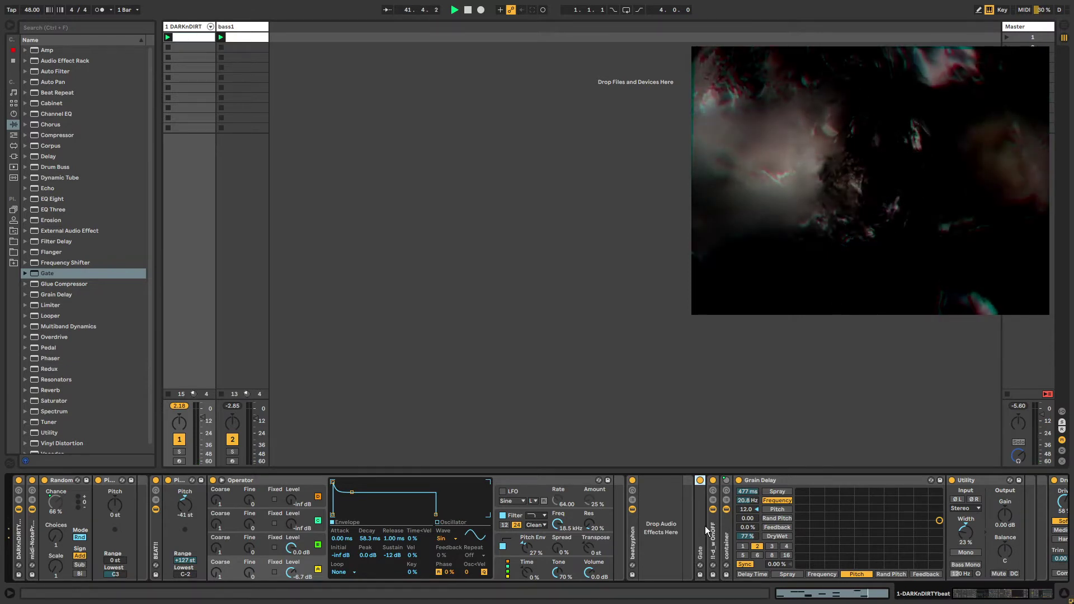
pyautogui.doubleClick(702, 491)
pyautogui.click(237, 26)
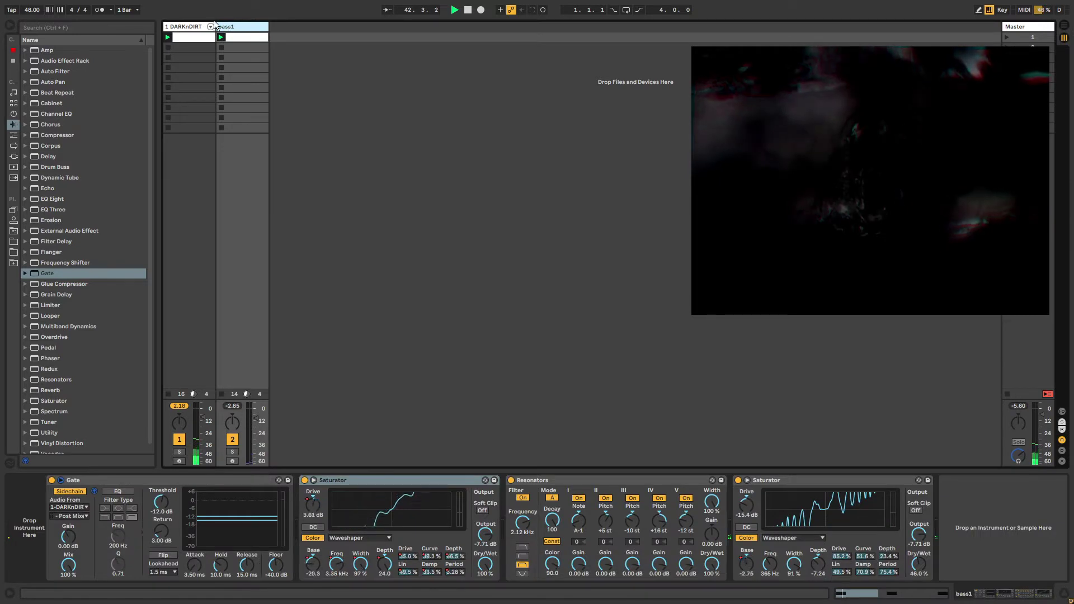
# Step: Examine the rest of the DARKnDIRT device chain, from the Gate and Grain Delay through Utility, Drum Buss and tremolo
pyautogui.click(192, 28)
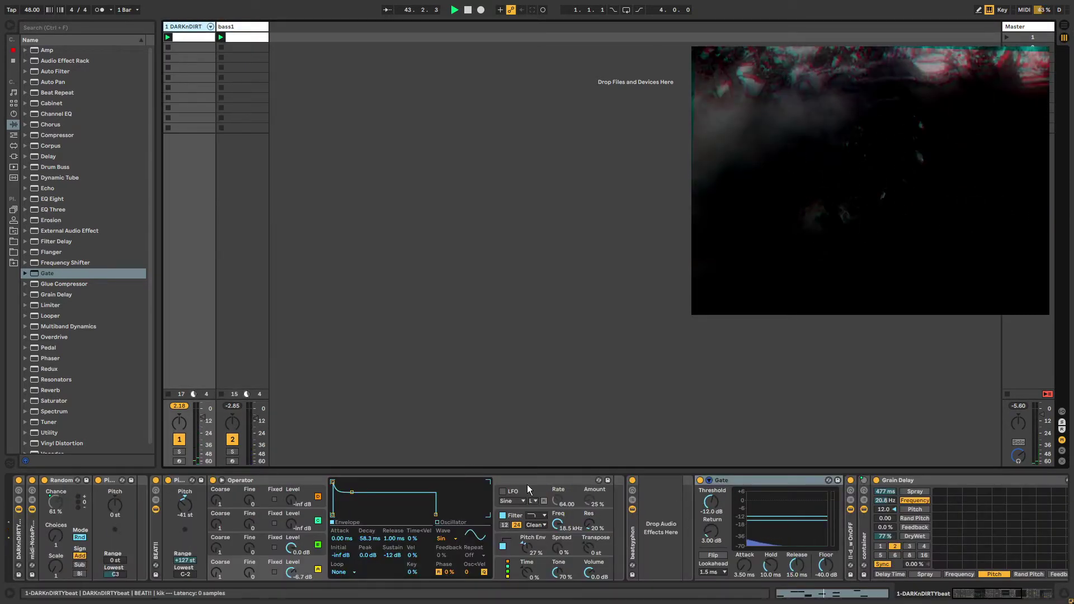
pyautogui.click(993, 597)
pyautogui.moveTo(993, 597); pyautogui.dragTo(1034, 597)
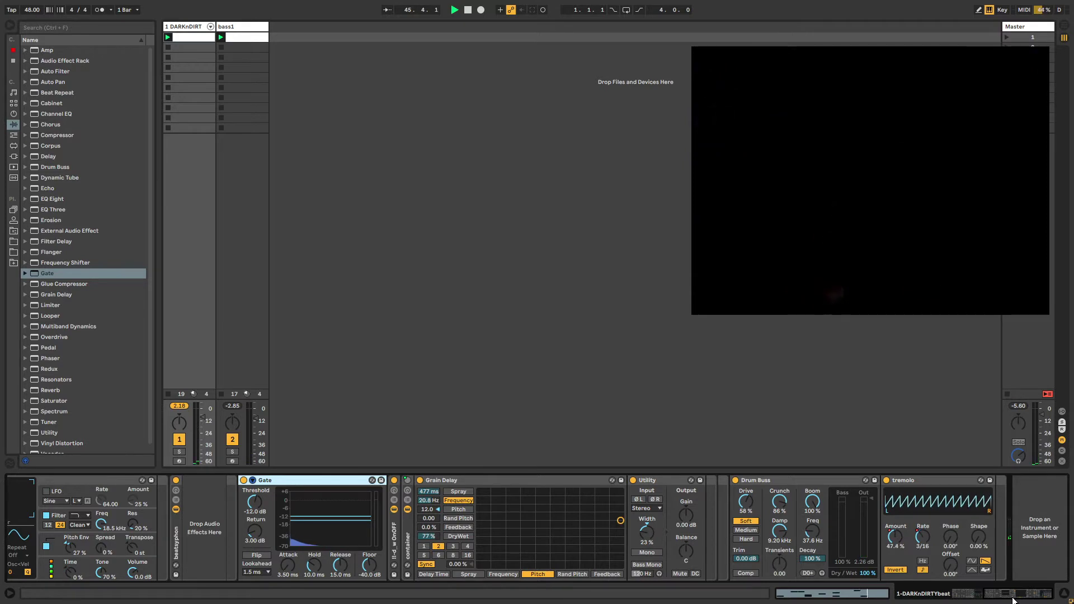
pyautogui.moveTo(1011, 596); pyautogui.dragTo(1009, 600)
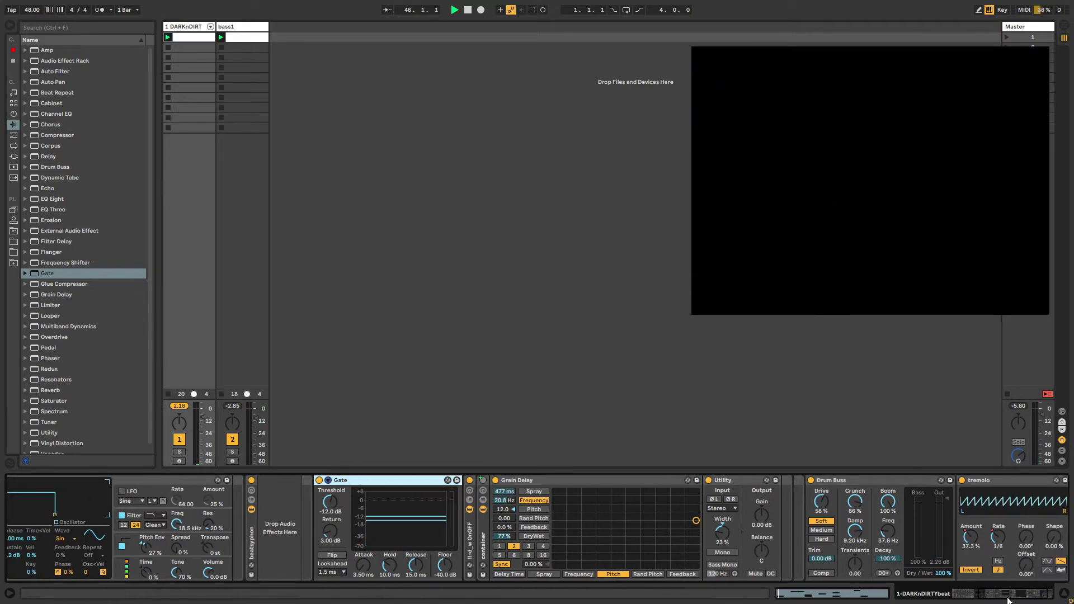
# Step: Import the tonaldrone group from sketchsploration8.als into the set as new tracks after bass1
pyautogui.click(246, 26)
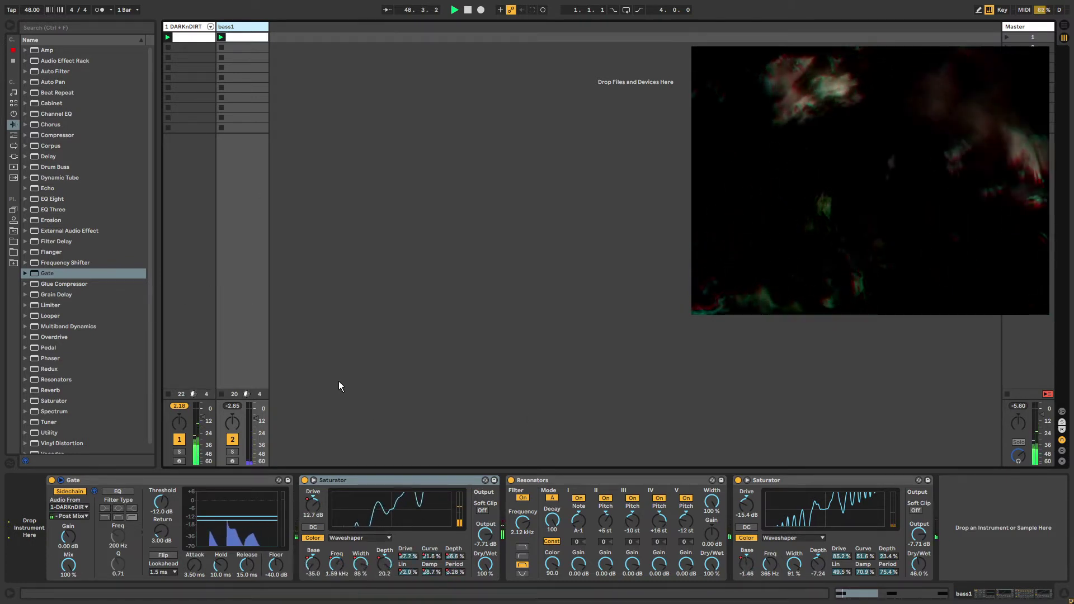
pyautogui.click(13, 231)
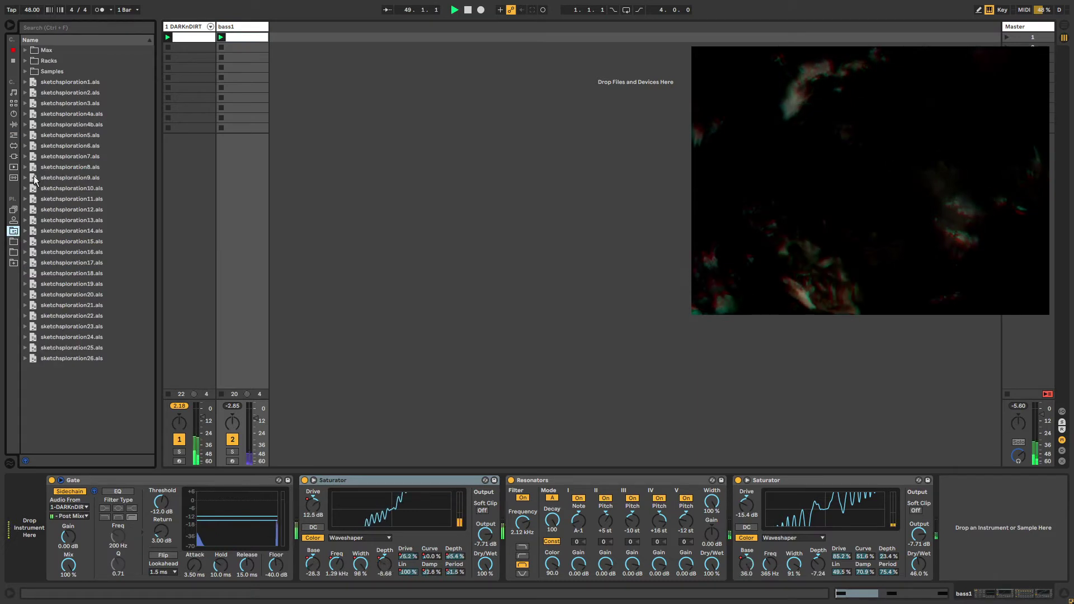
pyautogui.click(73, 167)
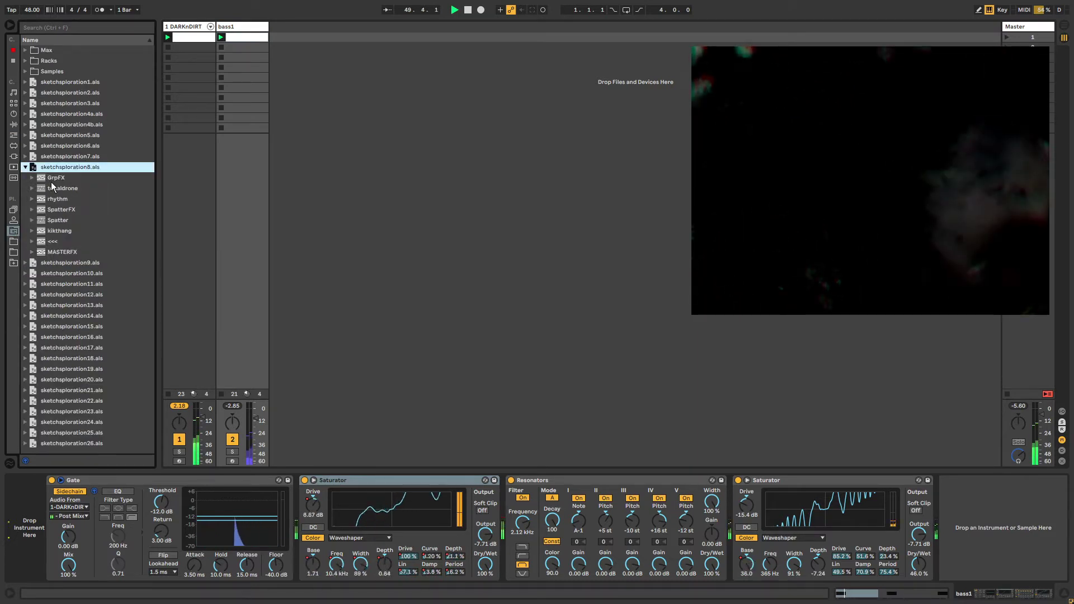
pyautogui.click(62, 188)
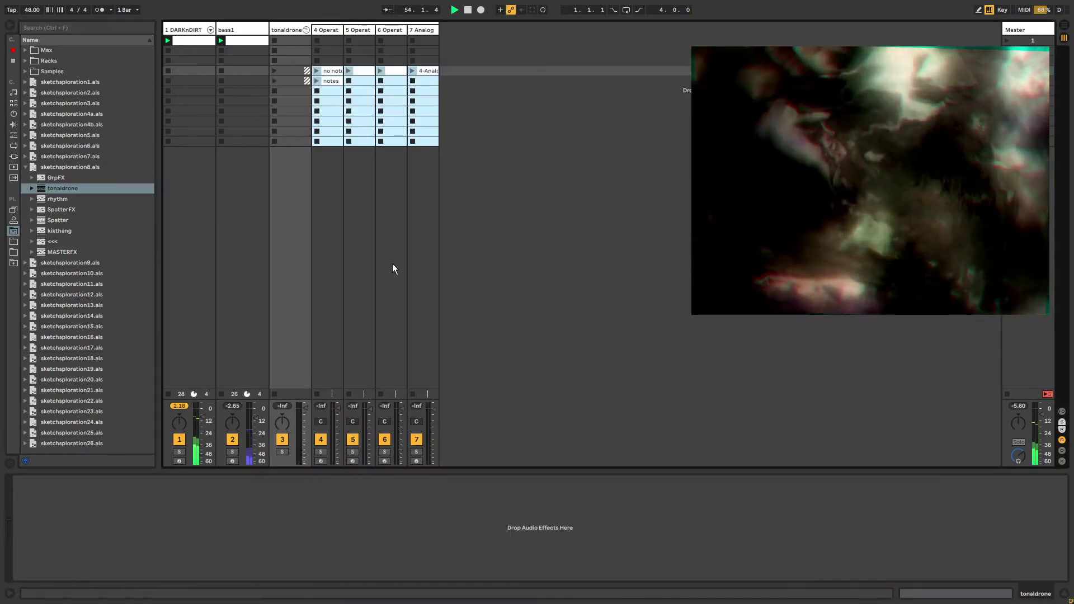
# Step: Delete the imported tonaldrone group together with its Operator and Analog tracks
pyautogui.click(281, 39)
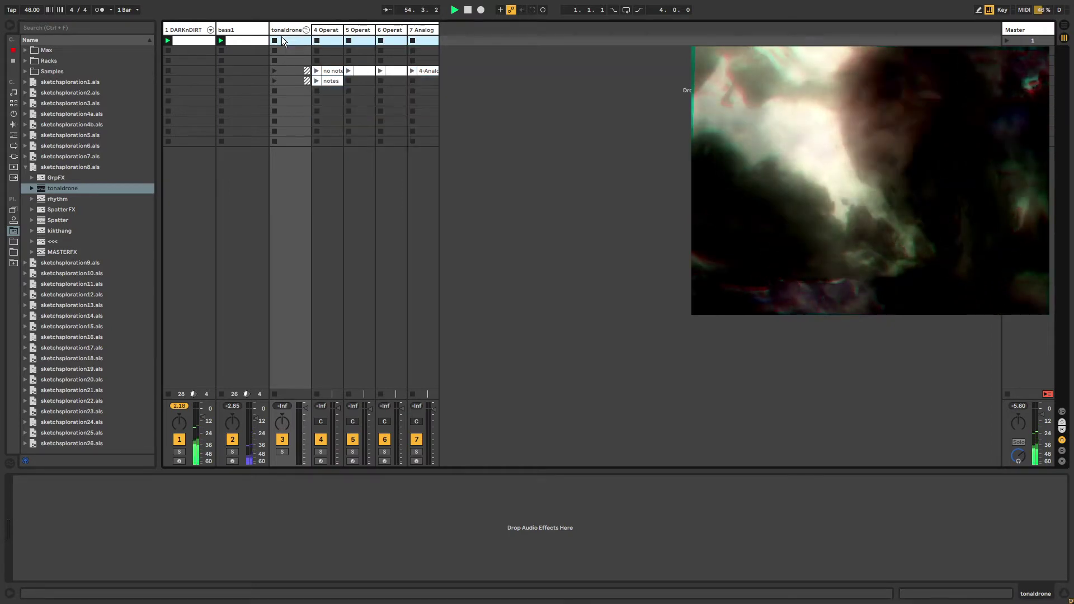
pyautogui.click(280, 29)
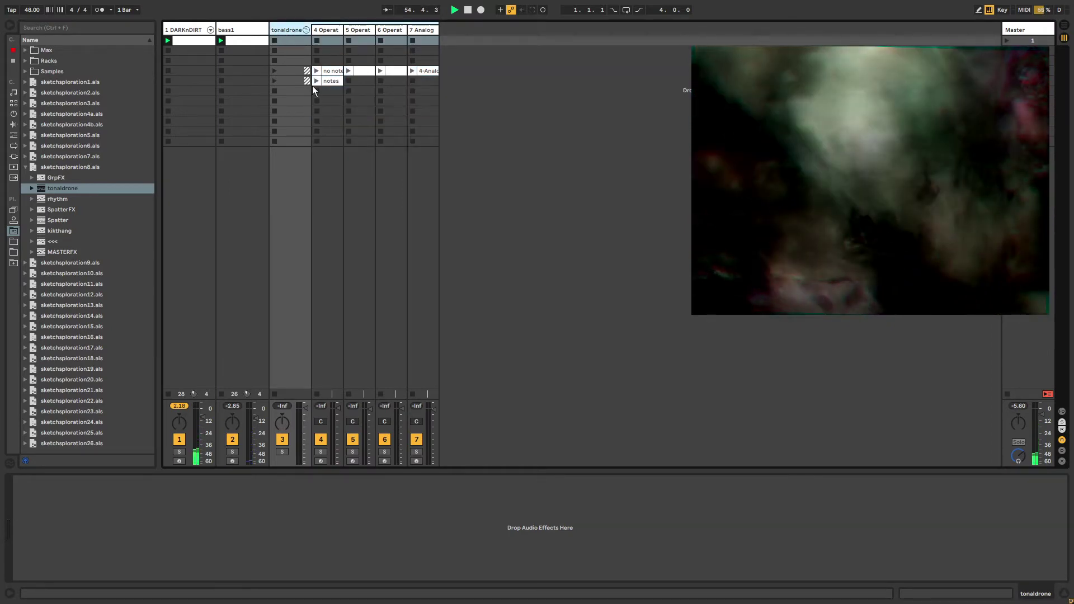
pyautogui.press('Delete')
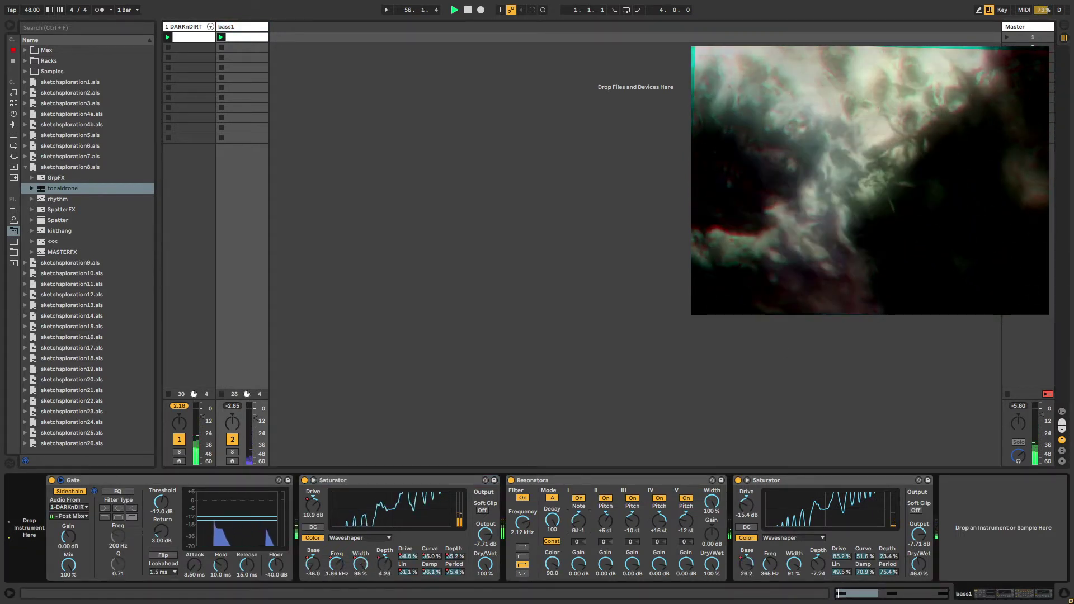
# Step: Compare the Resonators on bass1 with the Gate after the beatsyphon rack on DARKnDIRT, ending on the bass1 devices
pyautogui.click(565, 478)
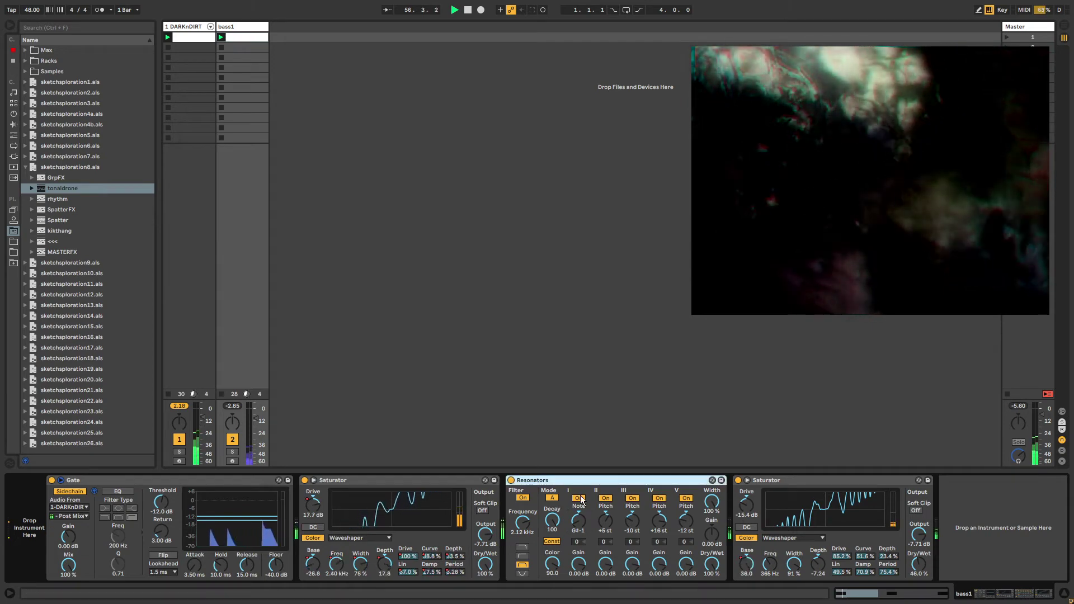
pyautogui.click(234, 27)
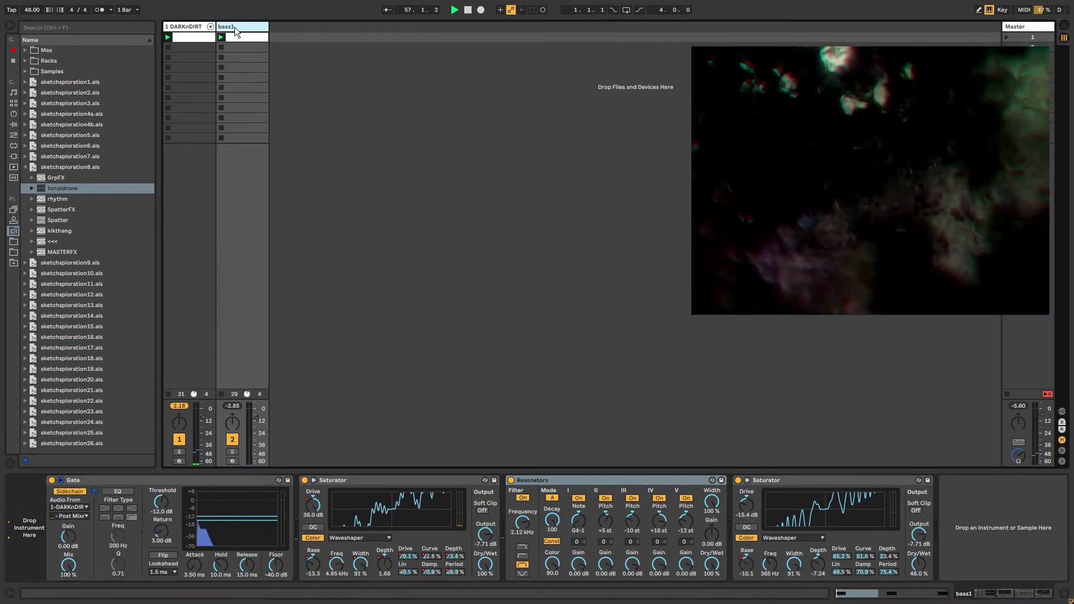
pyautogui.click(185, 27)
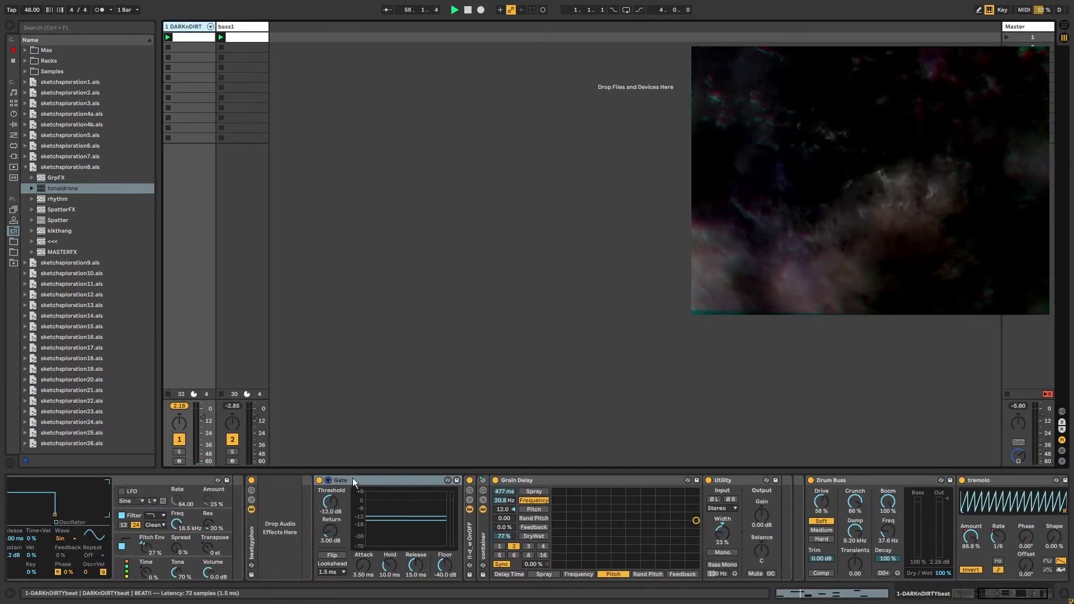
pyautogui.click(246, 521)
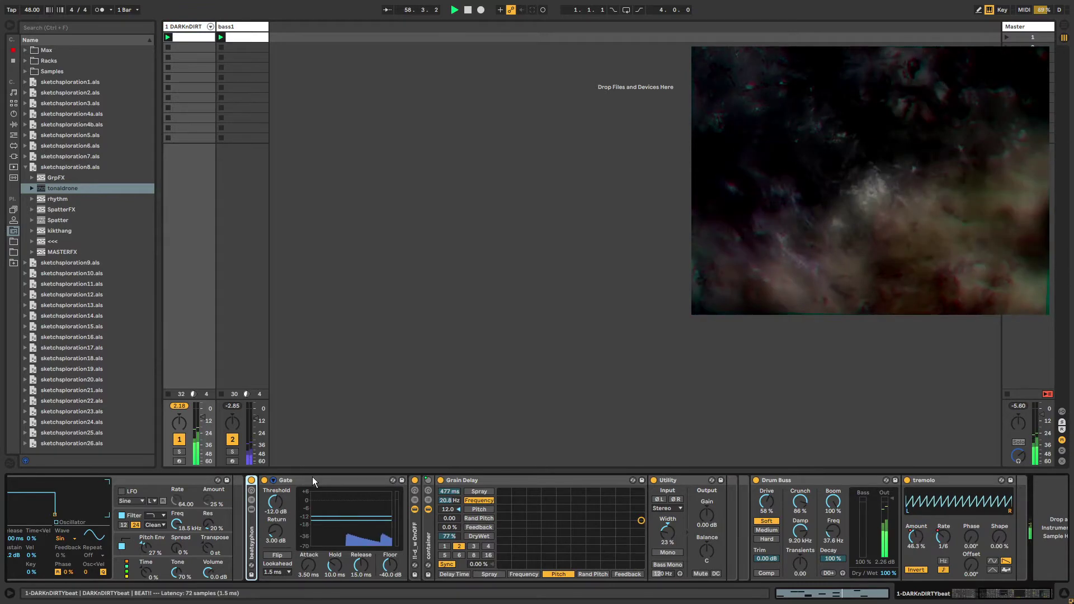
pyautogui.doubleClick(312, 477)
pyautogui.click(265, 536)
pyautogui.doubleClick(263, 532)
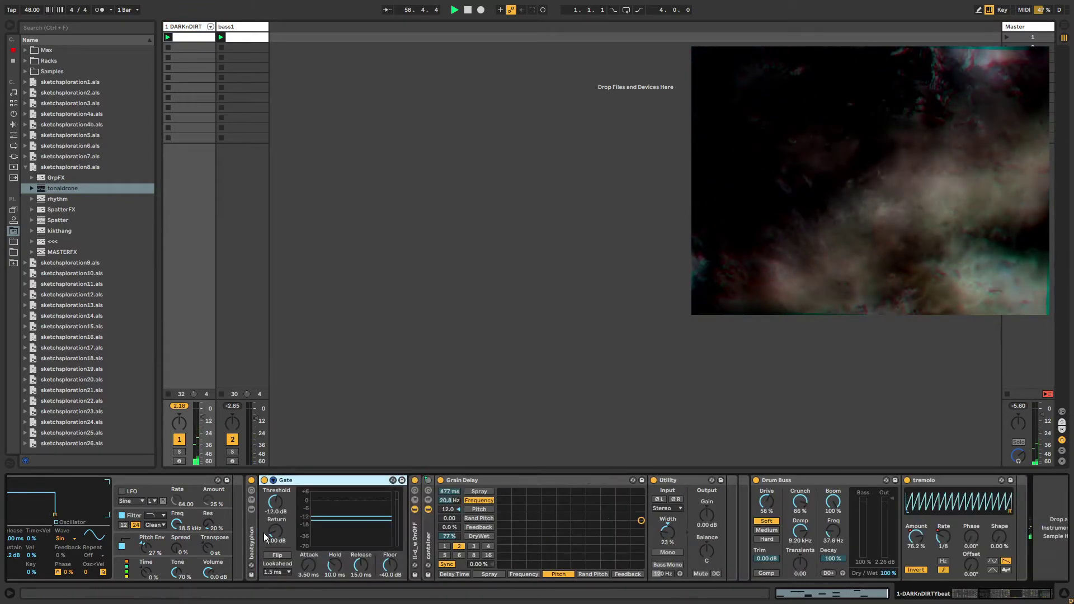
pyautogui.click(253, 26)
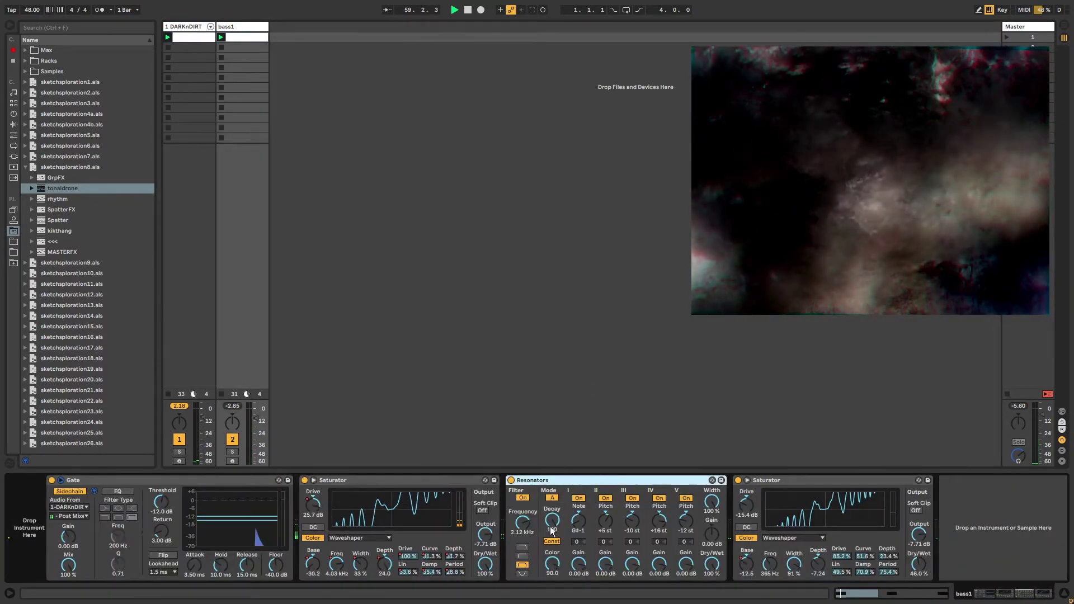
# Step: Set the set's tempo to 84 BPM
pyautogui.moveTo(38, 11)
pyautogui.mouseDown()
pyautogui.moveTo(38, 0)
pyautogui.moveTo(32, 8)
pyautogui.mouseUp()
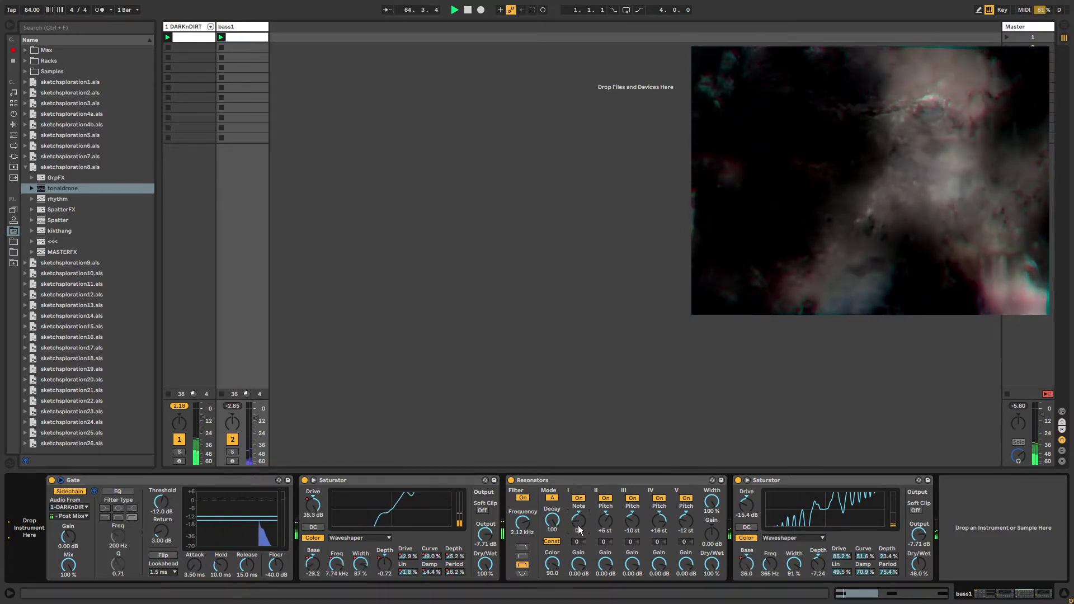
# Step: Unlink the Resonators I Note envelope from the bass1 clip's loop and extend the envelope loop to 5.2.0
pyautogui.hotkey('shift', 'Tab')
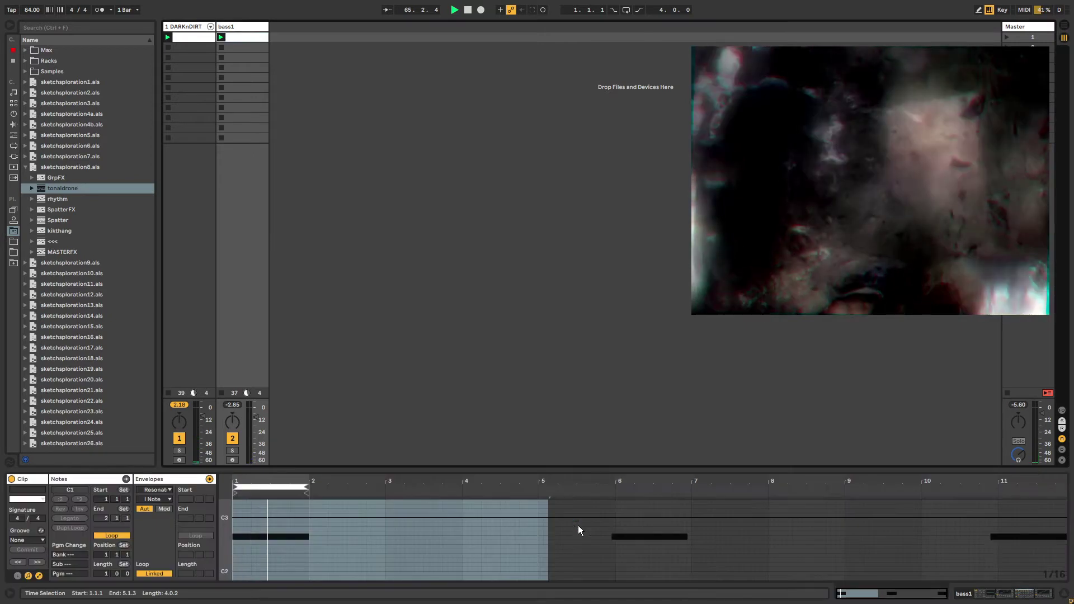
pyautogui.click(154, 573)
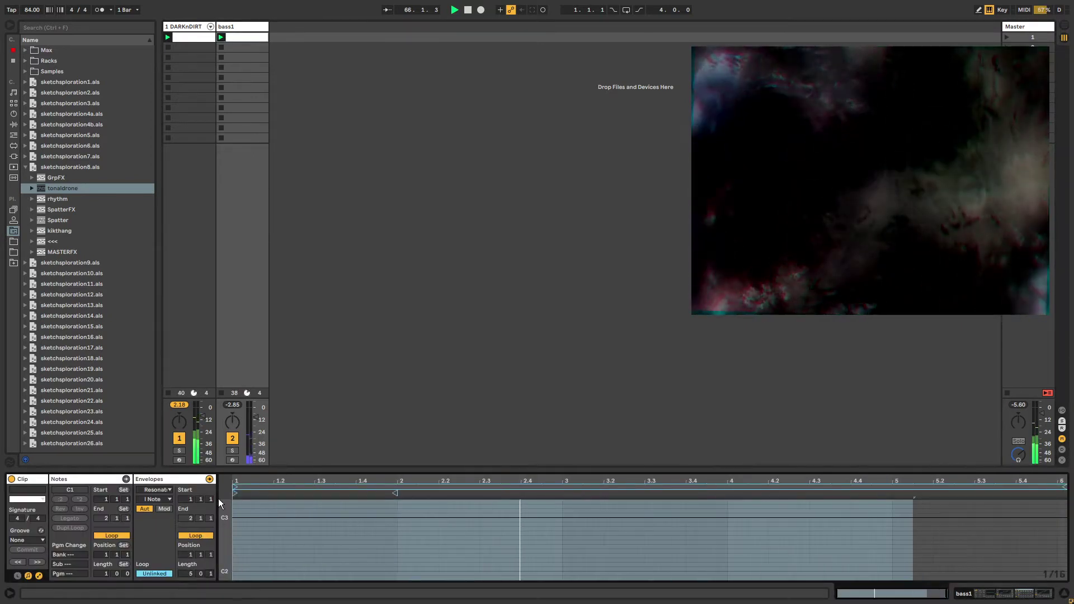
pyautogui.moveTo(1064, 487); pyautogui.dragTo(1070, 487)
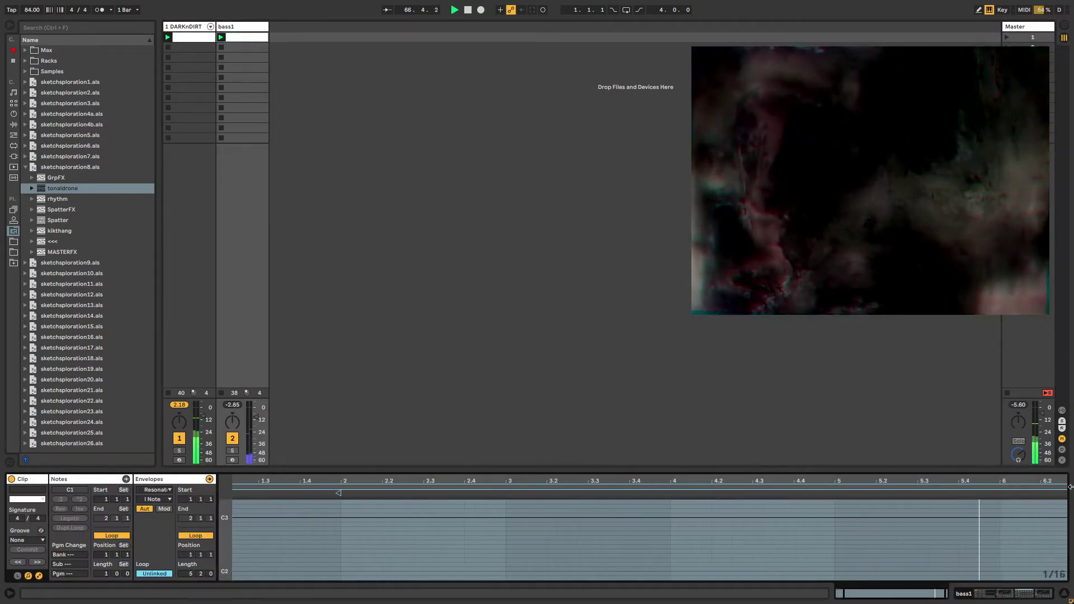
# Step: Choose the 1/16 fixed grid for the I Note envelope and add a breakpoint at F2 shortly after bar 5
pyautogui.rightClick(986, 531)
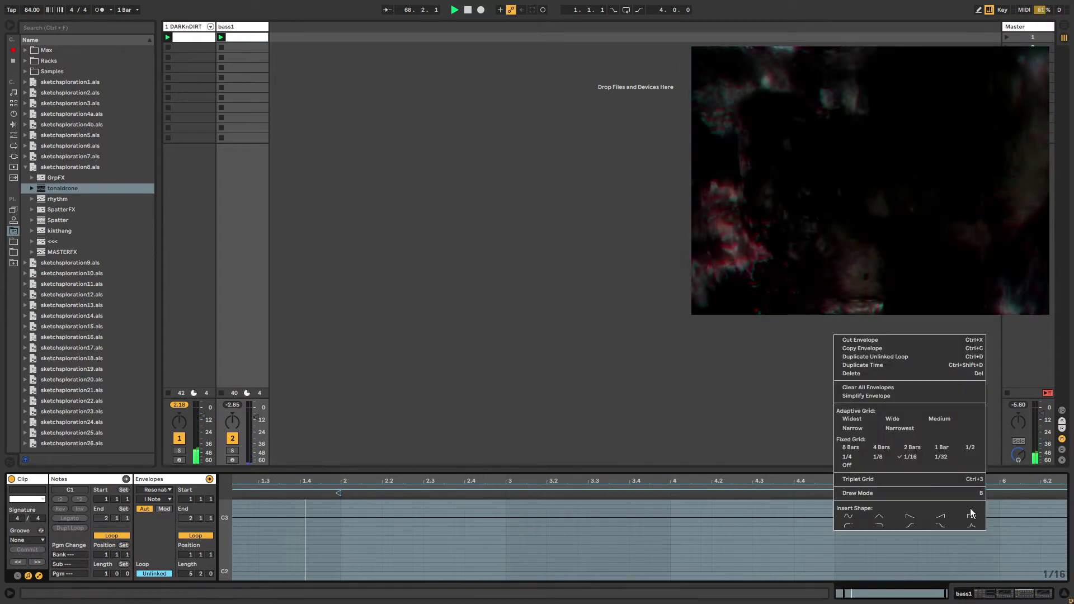
pyautogui.click(911, 455)
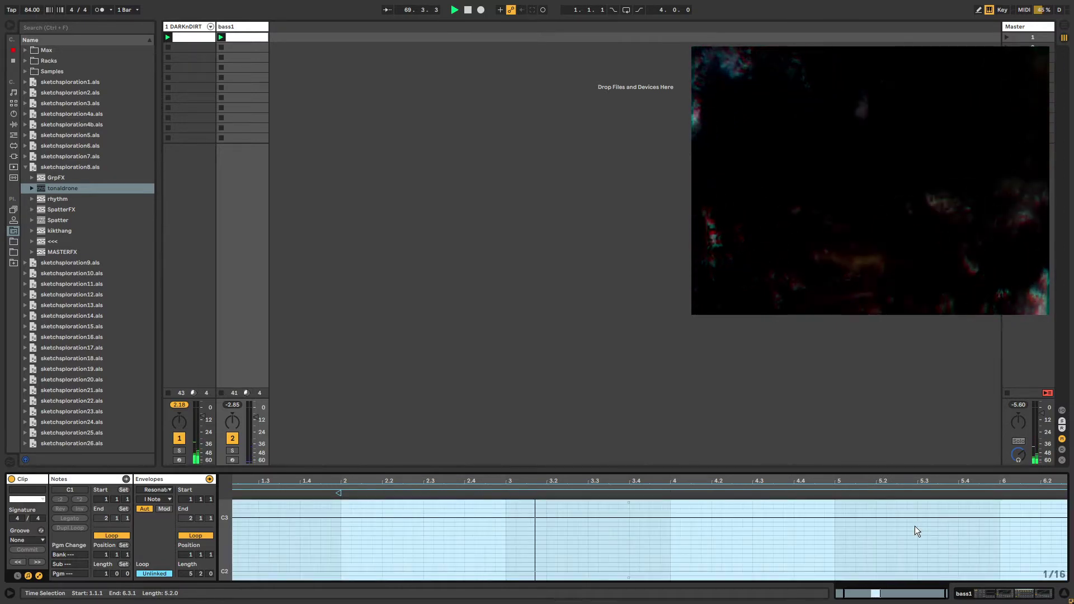
pyautogui.click(914, 525)
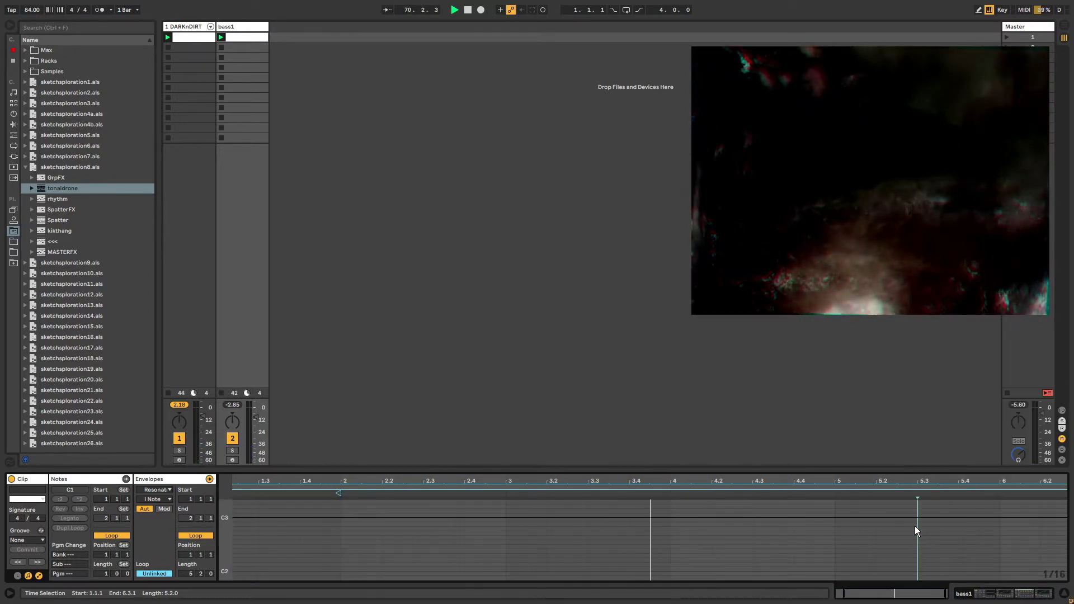
pyautogui.click(857, 533)
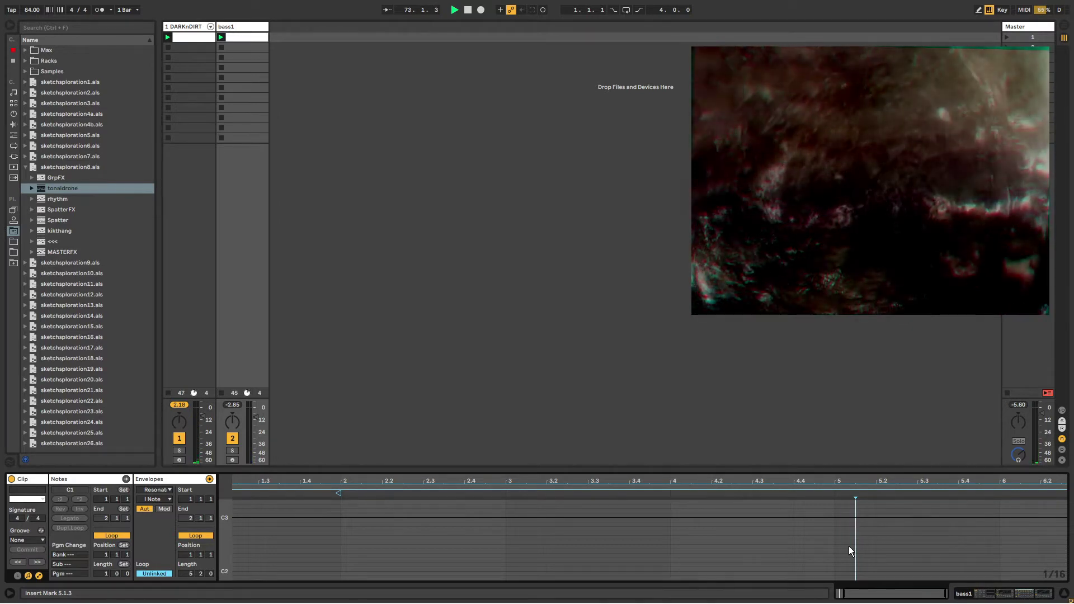
pyautogui.click(848, 546)
pyautogui.click(822, 526)
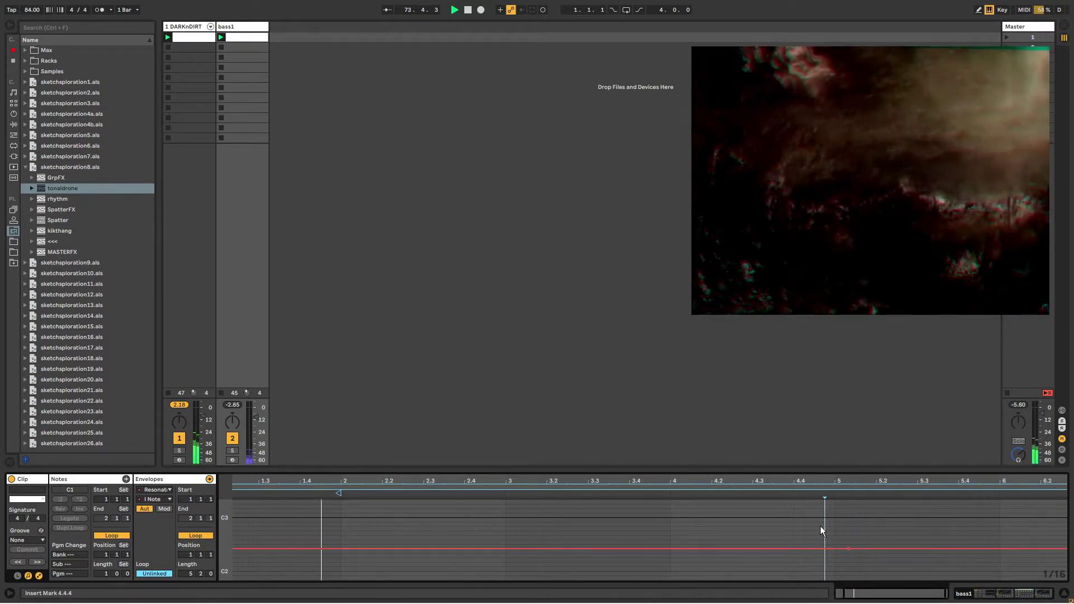
# Step: Exit one of the hotkey scripts running in the Windows notification area
pyautogui.click(995, 596)
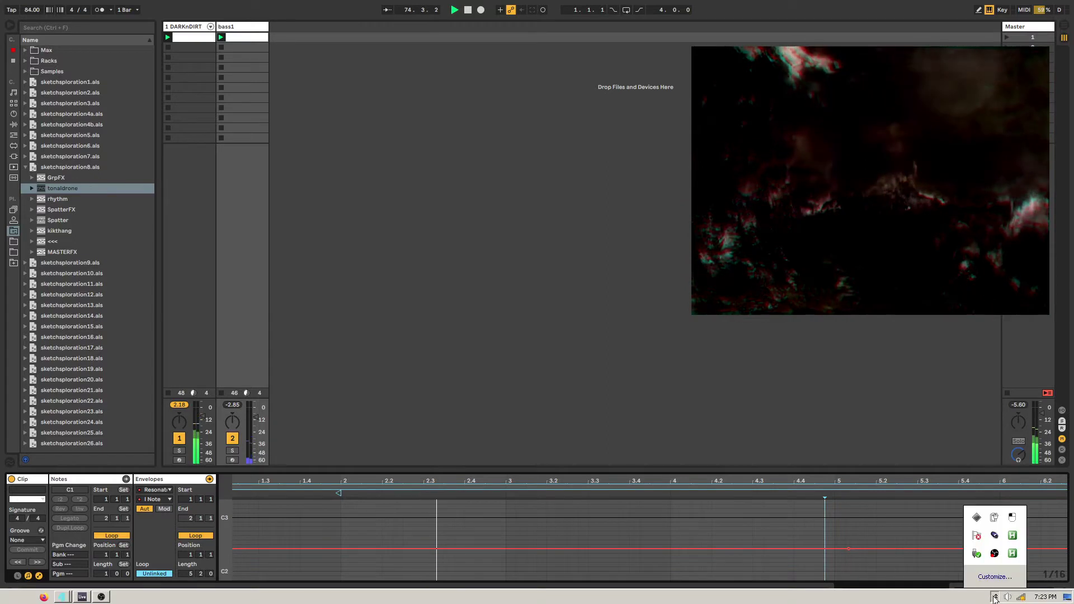
pyautogui.rightClick(1012, 553)
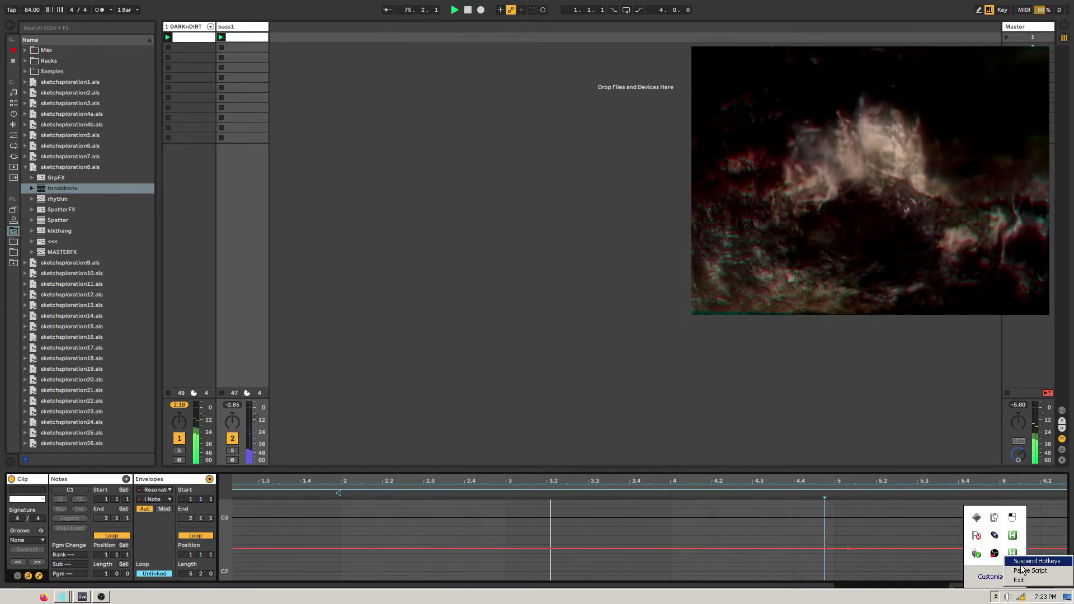
pyautogui.click(1019, 580)
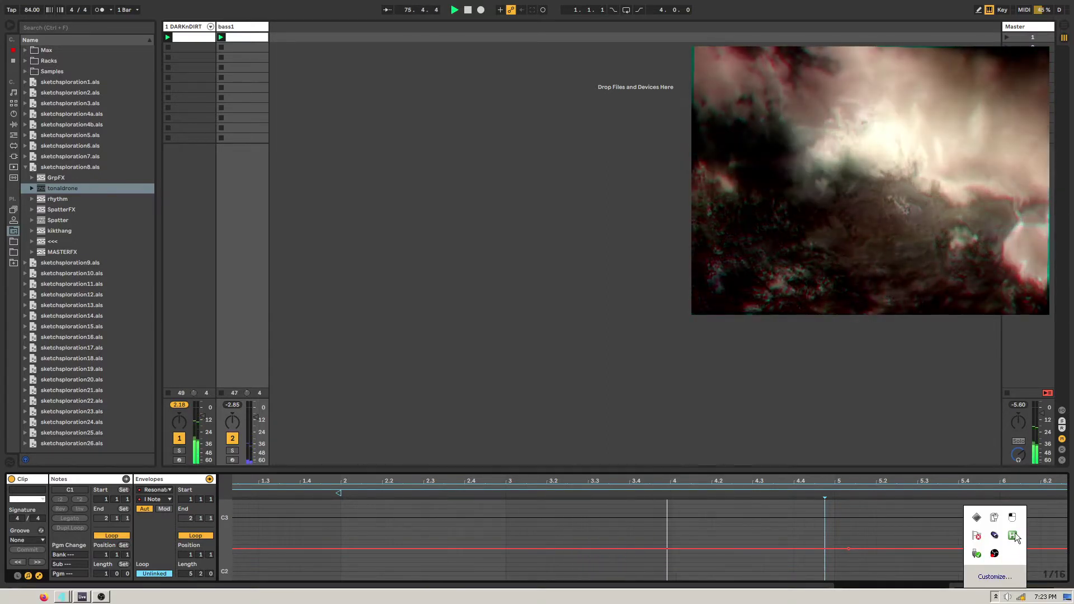
# Step: Try a second breakpoint at A2 just before 4.2 in the I Note envelope, then remove it
pyautogui.click(846, 526)
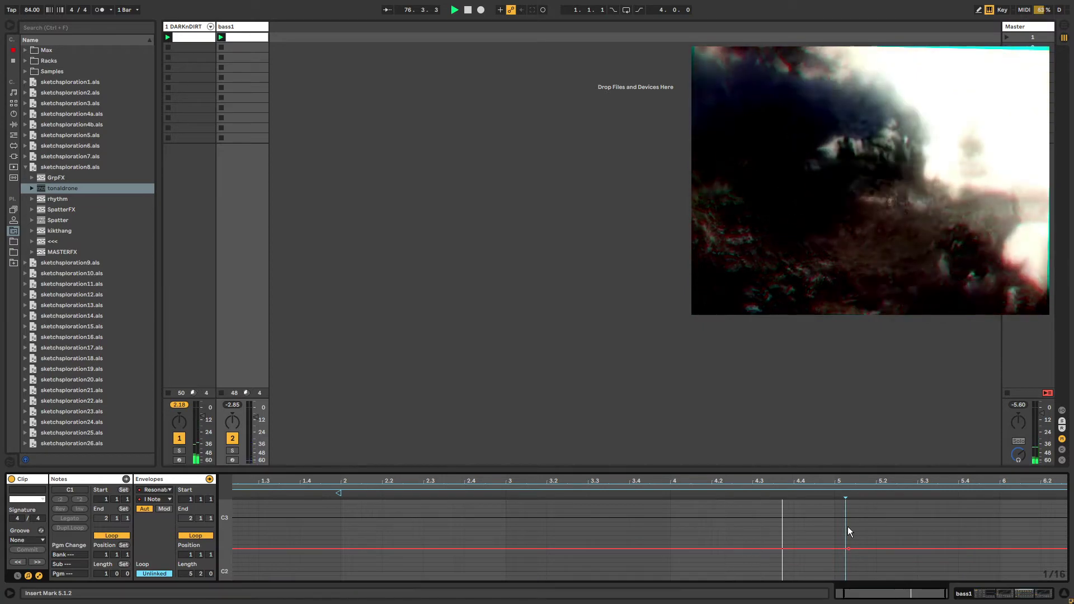
pyautogui.moveTo(712, 548); pyautogui.dragTo(708, 524)
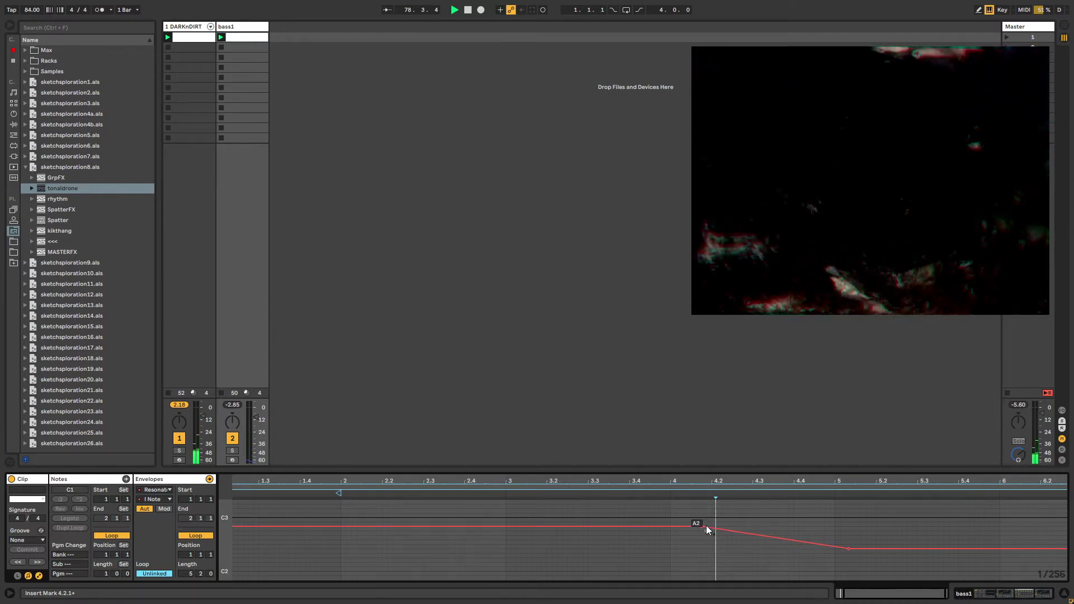
pyautogui.click(703, 526)
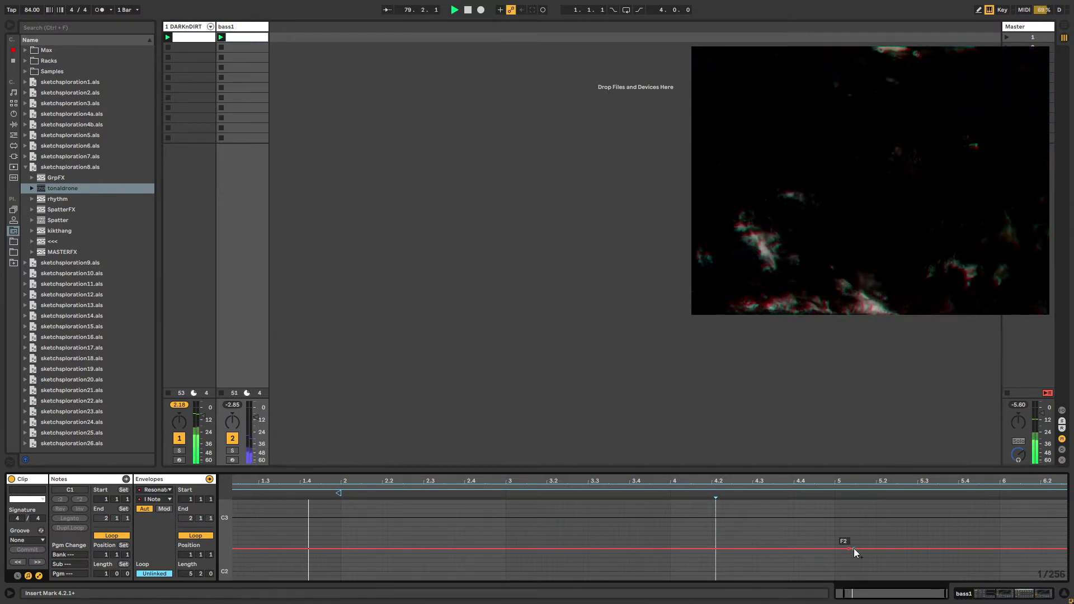
pyautogui.click(720, 517)
# Step: Lengthen the unlinked I Note envelope loop to 5.3.1 and return to the bass1 device chain
pyautogui.moveTo(704, 478); pyautogui.dragTo(716, 474)
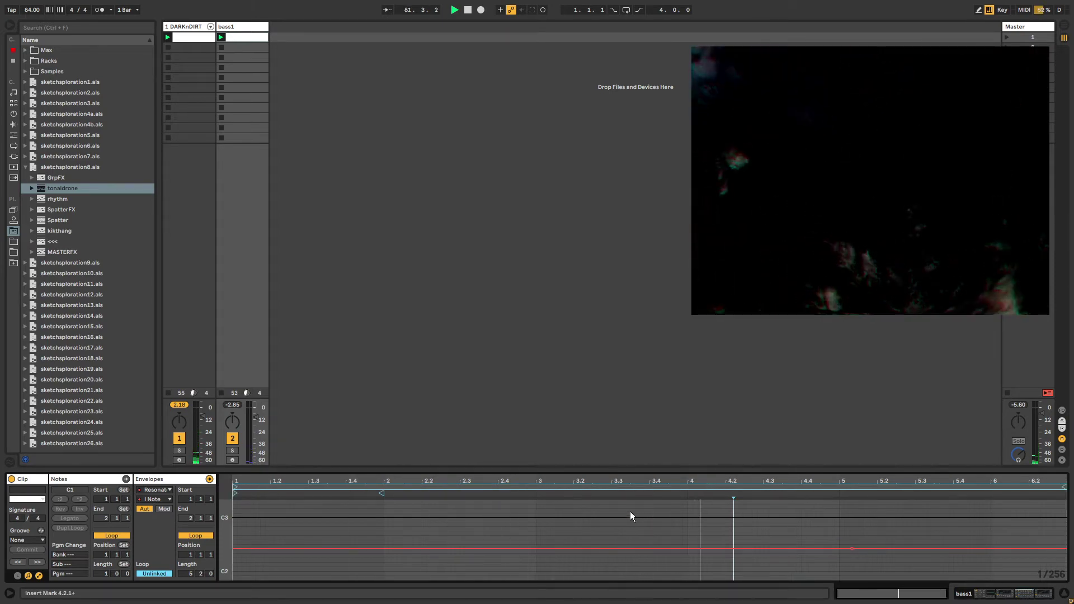
pyautogui.moveTo(1063, 487); pyautogui.dragTo(1069, 486)
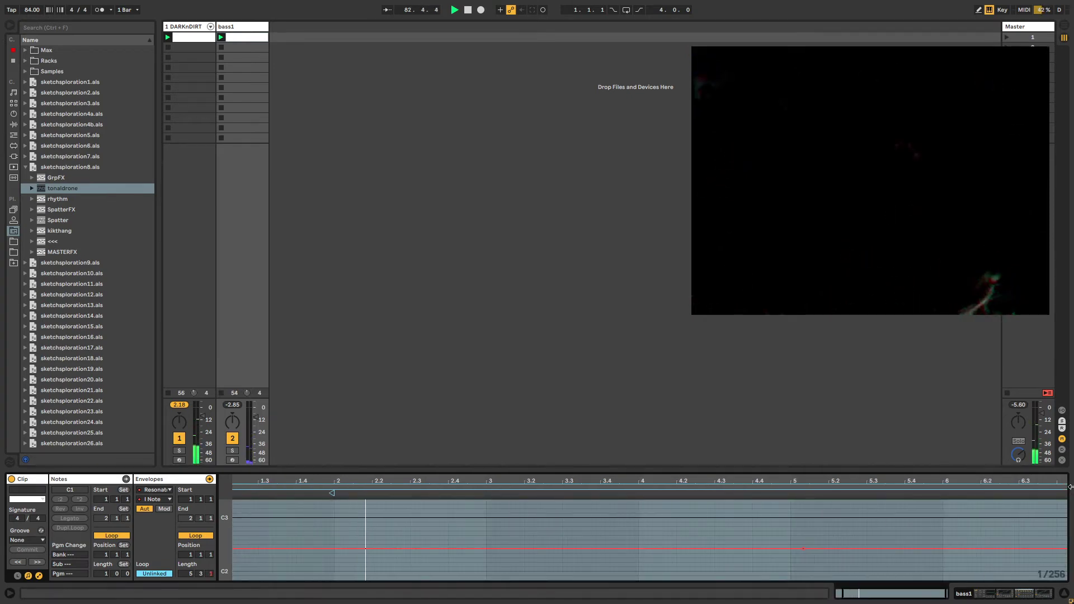
pyautogui.hotkey('shift', 'Tab')
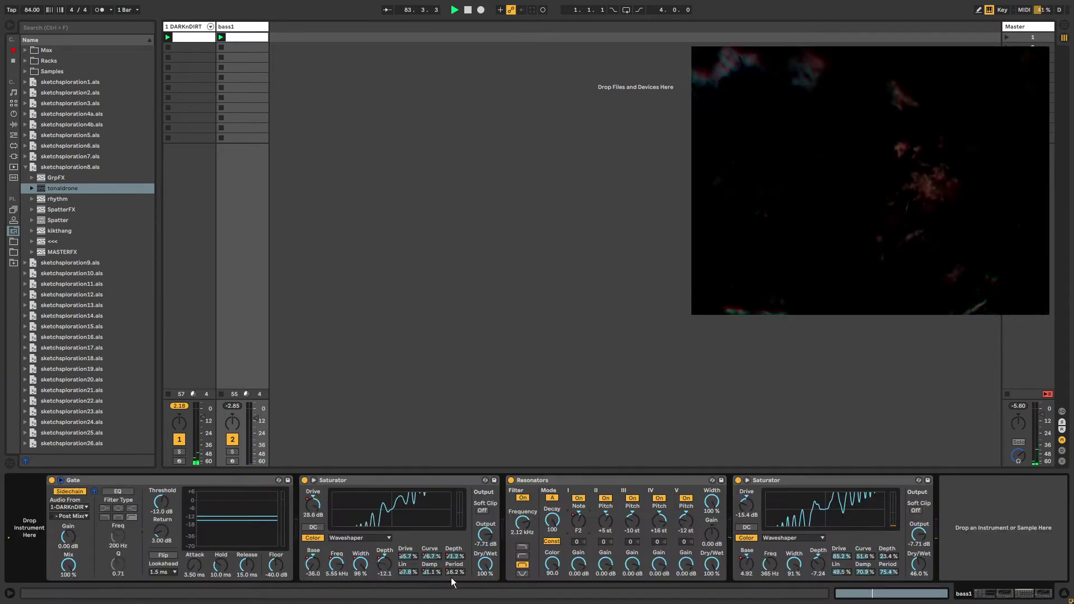
# Step: Show the automation of the Resonators' first Note control, then go back to the bass1 devices
pyautogui.rightClick(574, 521)
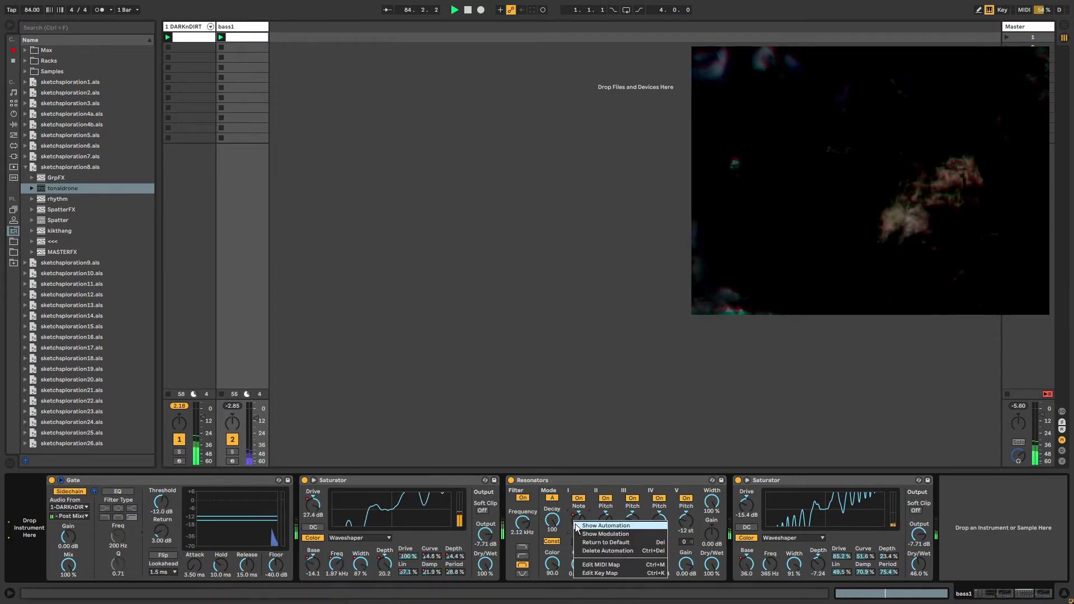
pyautogui.click(576, 524)
pyautogui.hotkey('shift', 'Tab')
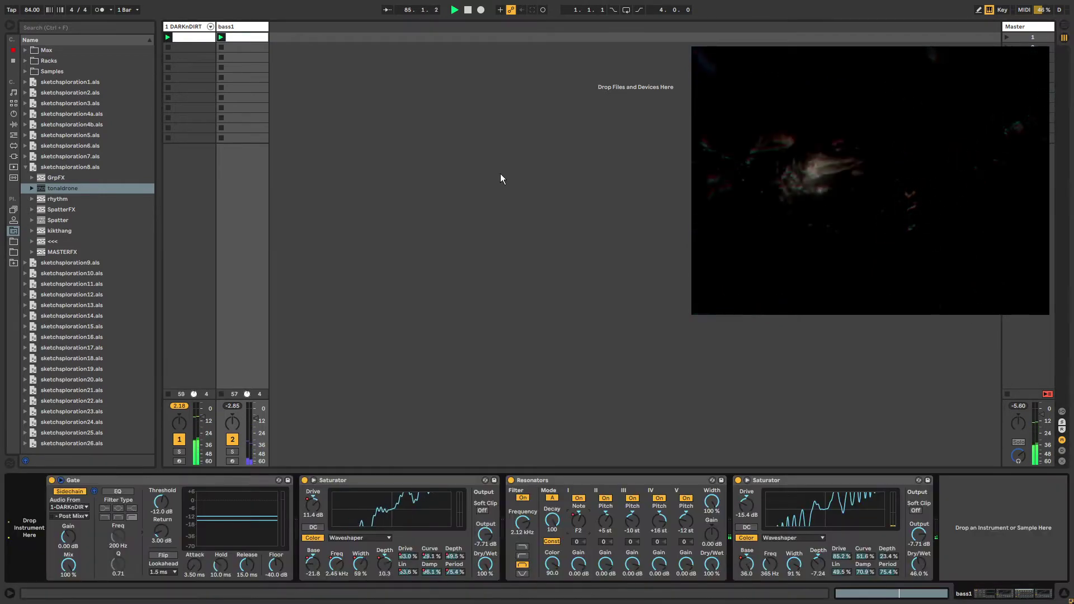
# Step: Open the floating window of the Master track's clip-automation-recorder-indicator and place it in the empty area below the session grid
pyautogui.click(1049, 34)
pyautogui.click(198, 511)
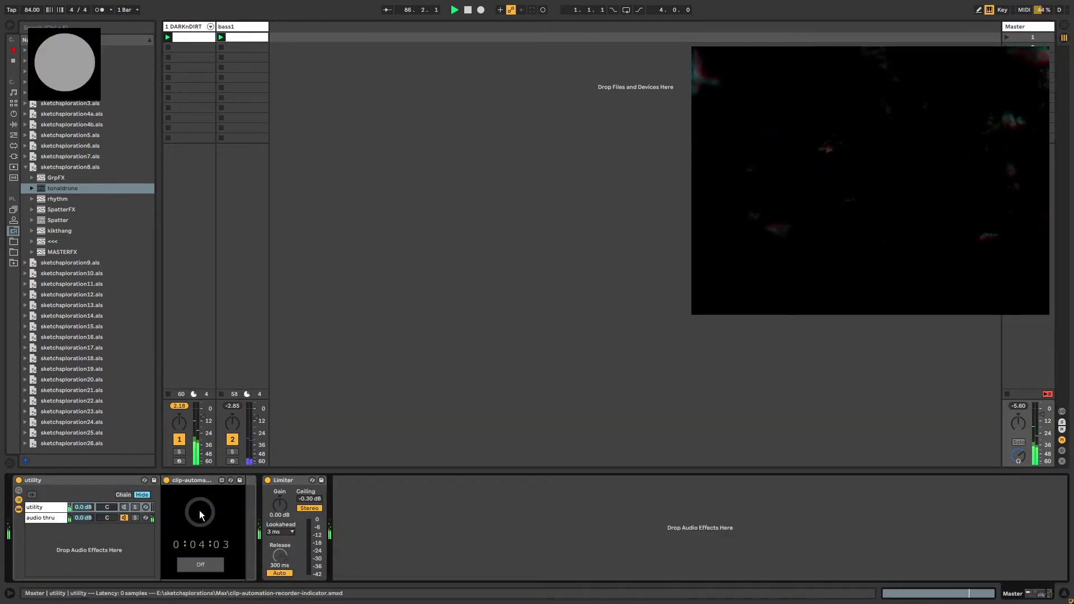
pyautogui.click(57, 68)
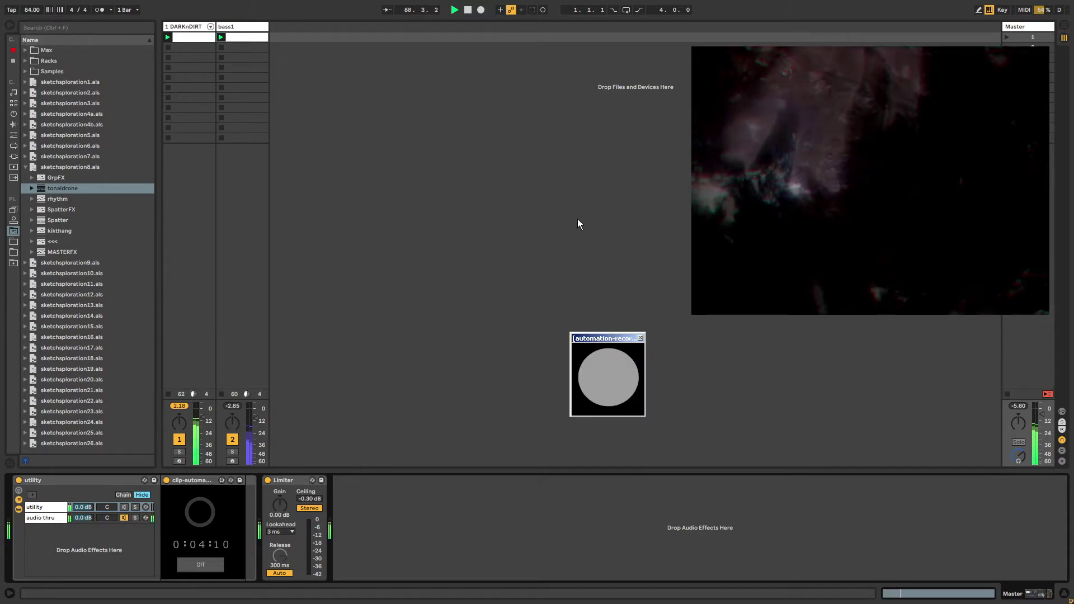
# Step: Switch to OBS to check the running recording and its audio levels, then return to the live set
pyautogui.hotkey('alt', 'Tab')
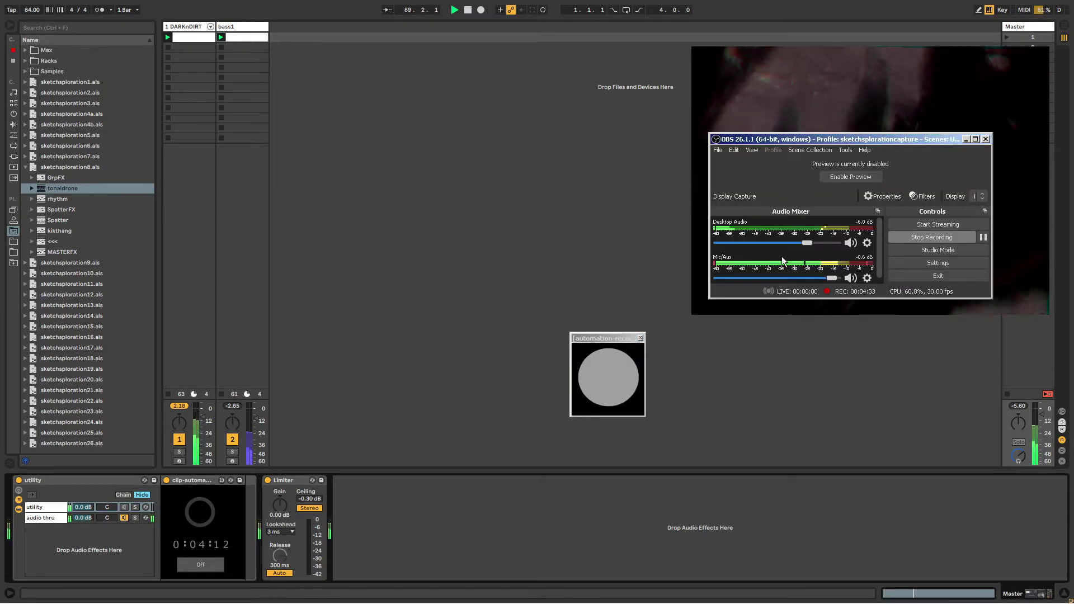
pyautogui.click(582, 250)
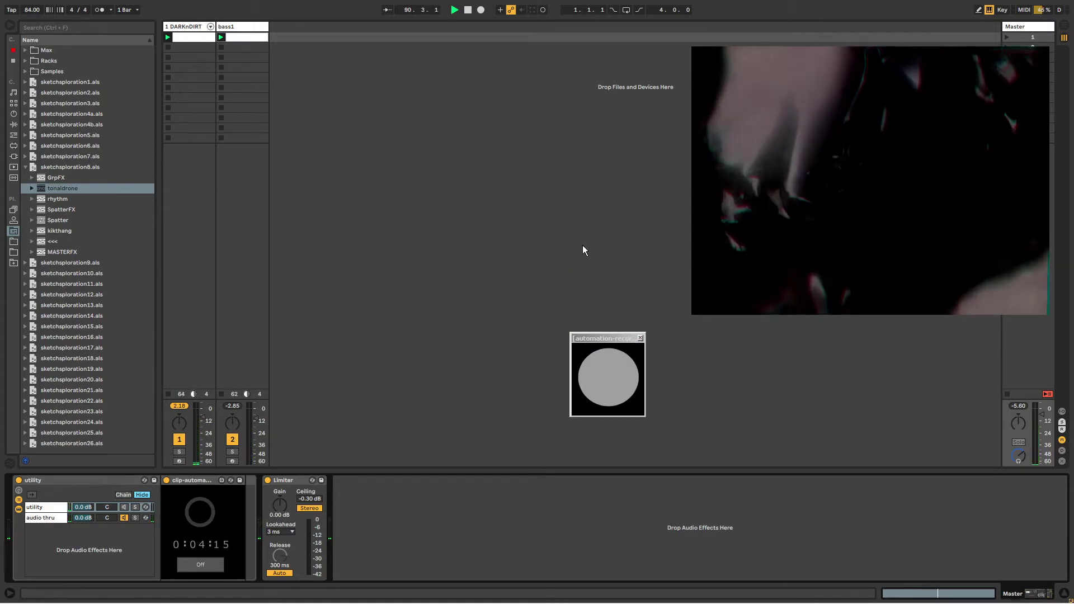
pyautogui.click(605, 338)
pyautogui.click(592, 125)
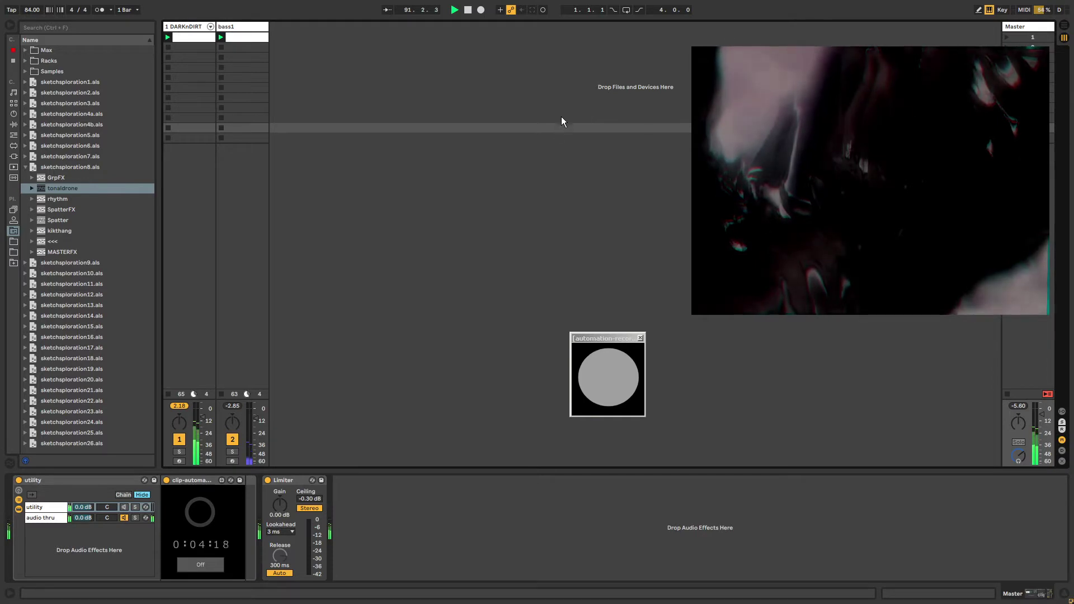
# Step: Record automation for the Resonators' first Note on bass1 by sweeping it through low pitches while the clip plays
pyautogui.click(232, 26)
pyautogui.moveTo(576, 523); pyautogui.dragTo(575, 544)
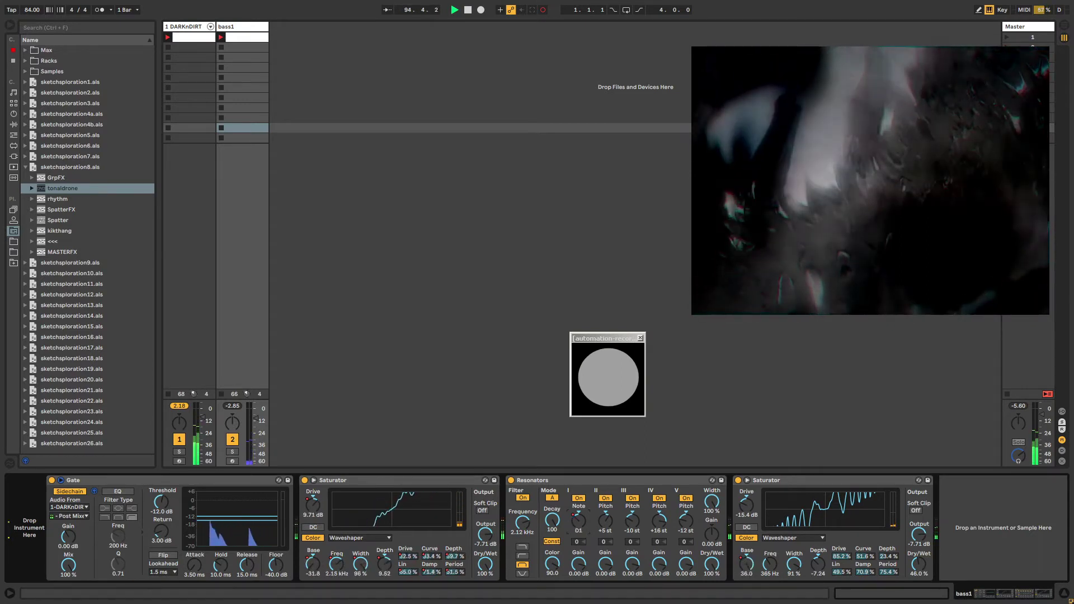
pyautogui.moveTo(576, 544); pyautogui.dragTo(576, 543)
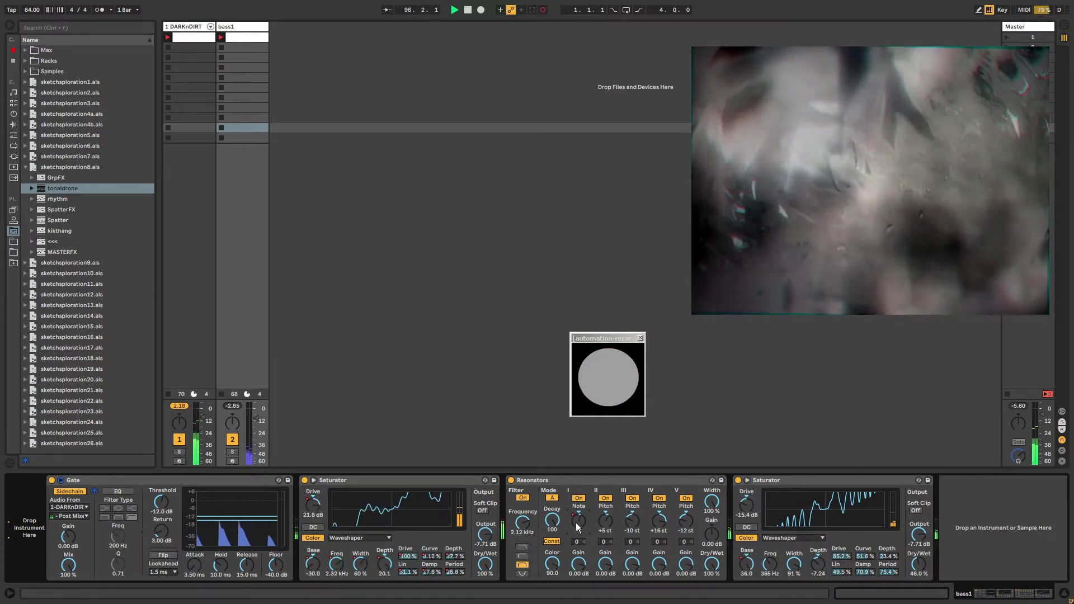
pyautogui.moveTo(578, 527); pyautogui.dragTo(578, 532)
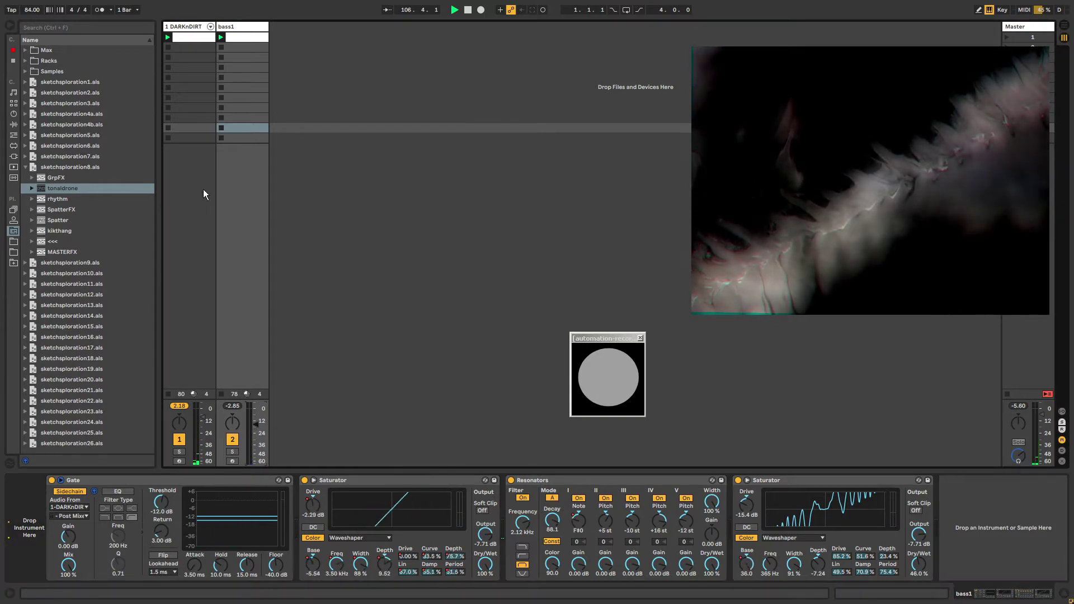
# Step: Lower the set's tempo while the recorded bass1 automation plays
pyautogui.moveTo(32, 10); pyautogui.dragTo(32, 33)
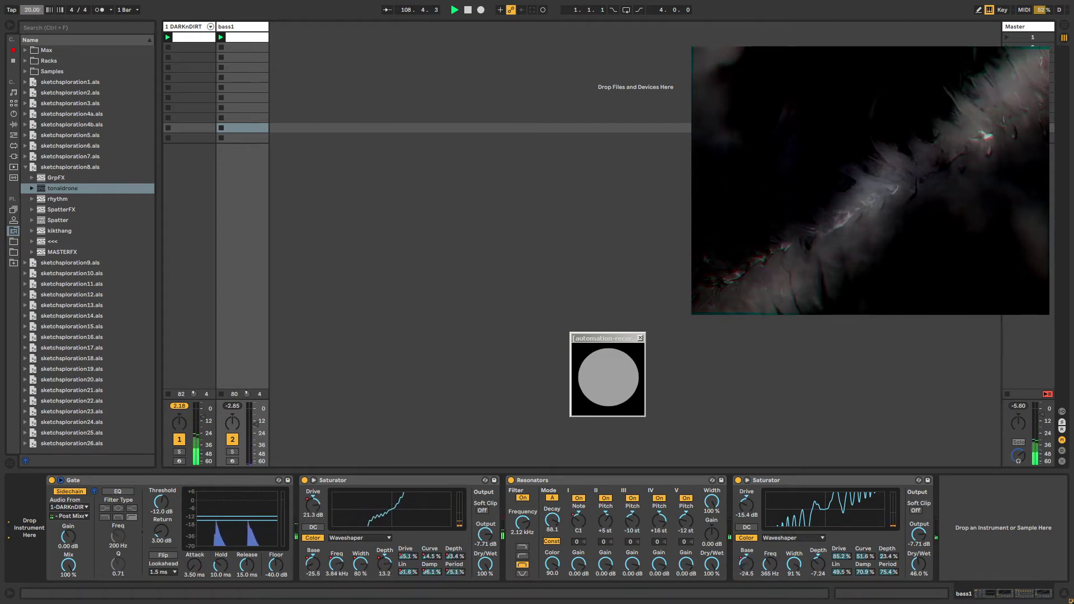
# Step: Review the device chains of bass1 and the DARKnDIRT track, and select the beat track's Gate
pyautogui.click(238, 27)
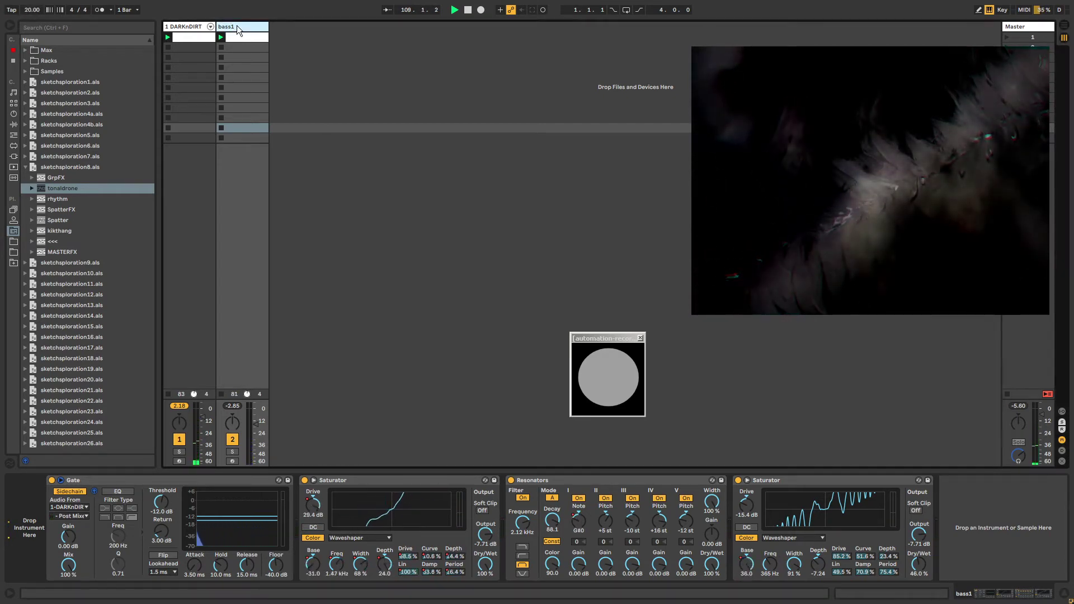
pyautogui.press('Left')
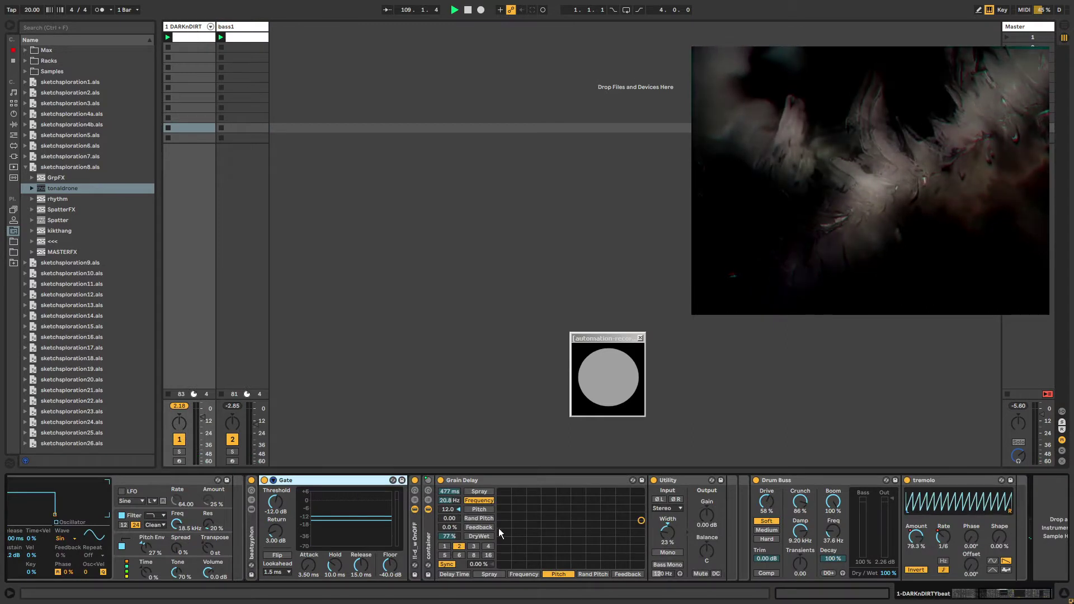
pyautogui.click(416, 534)
pyautogui.click(348, 479)
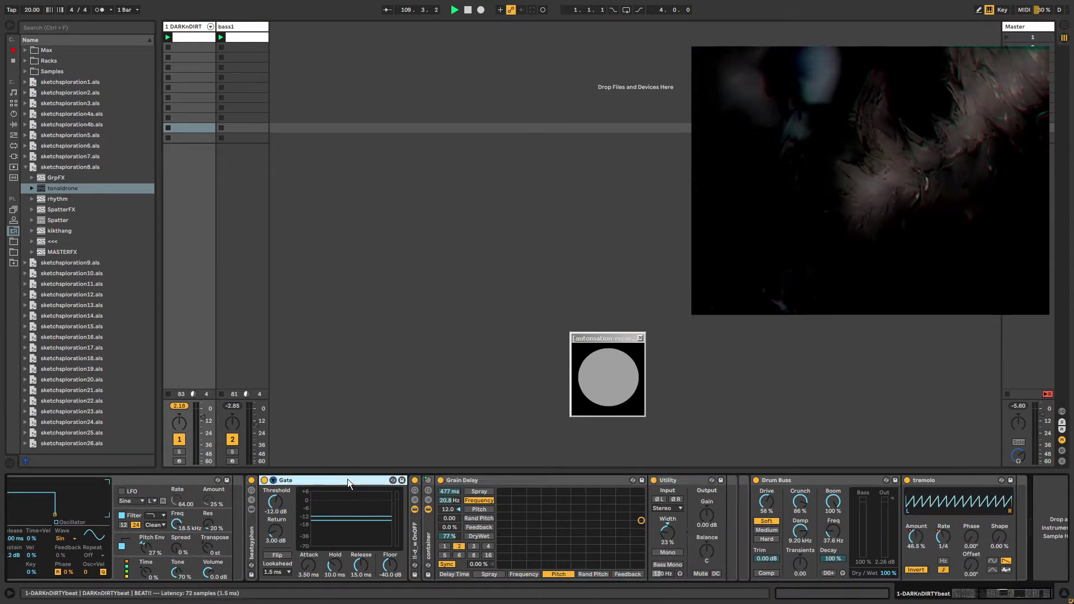
# Step: Set the global launch quantization to None and relaunch the DARKnDIRT and bass1 clips
pyautogui.click(167, 38)
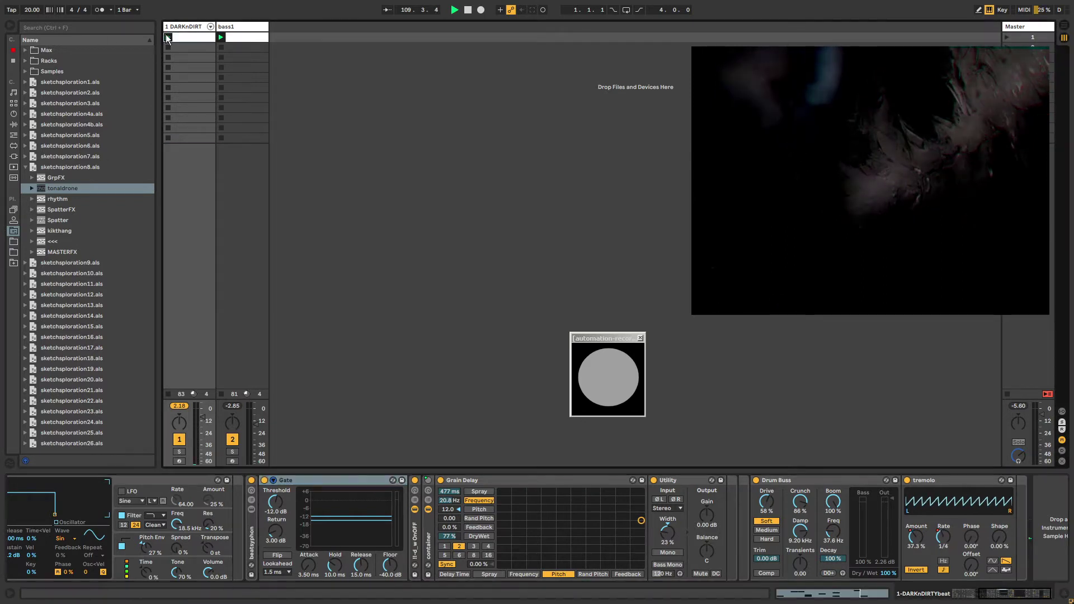
pyautogui.click(128, 10)
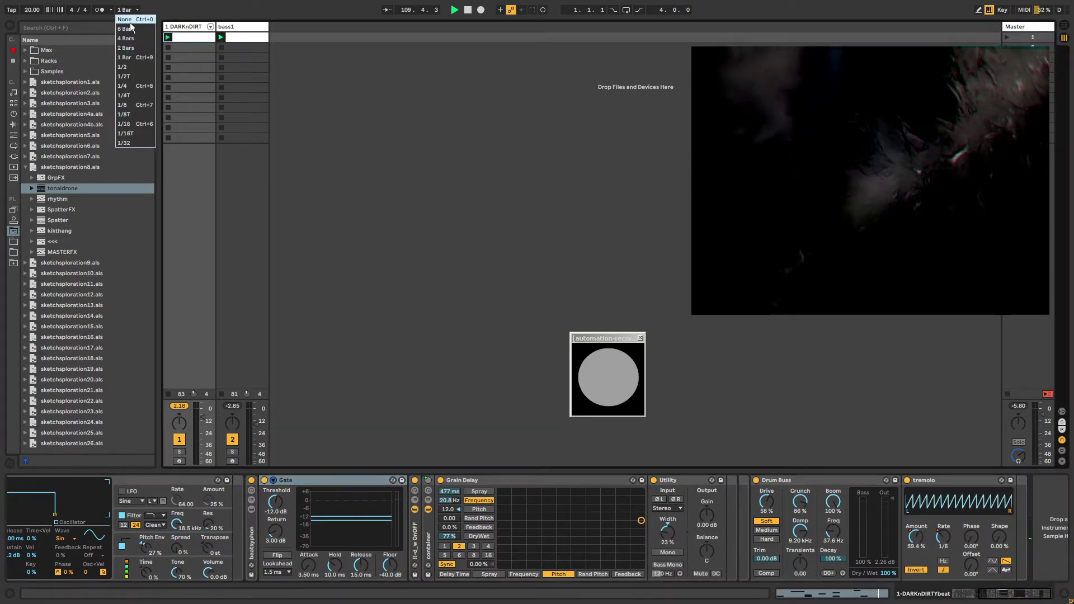
pyautogui.click(130, 22)
pyautogui.click(221, 37)
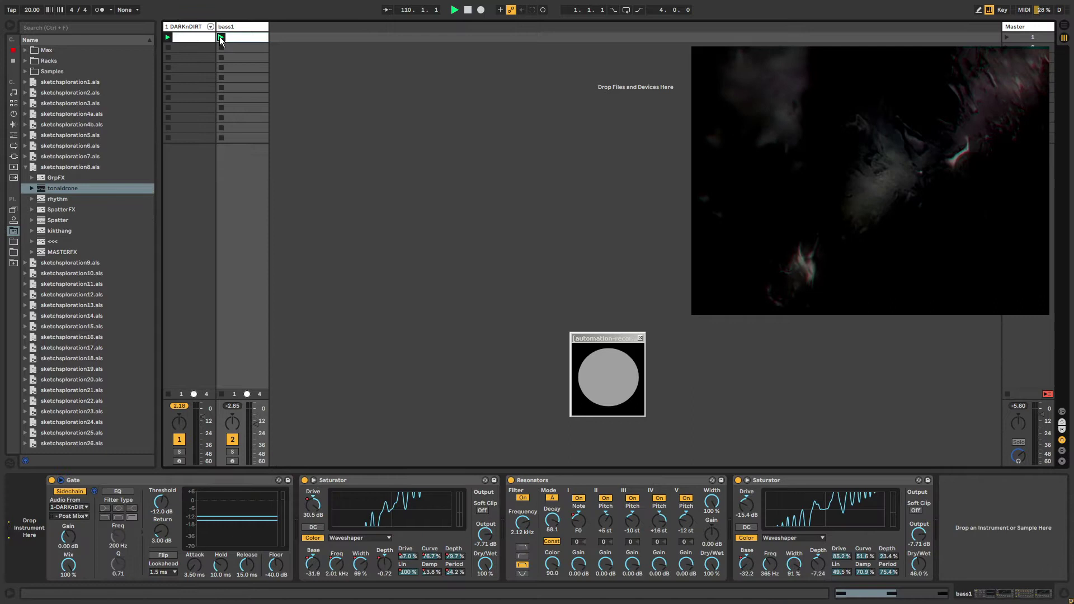
# Step: Add the D+W Audio Effect Rack to the DARKnDIRT track and place it ahead of the beatsyphon rack
pyautogui.click(186, 29)
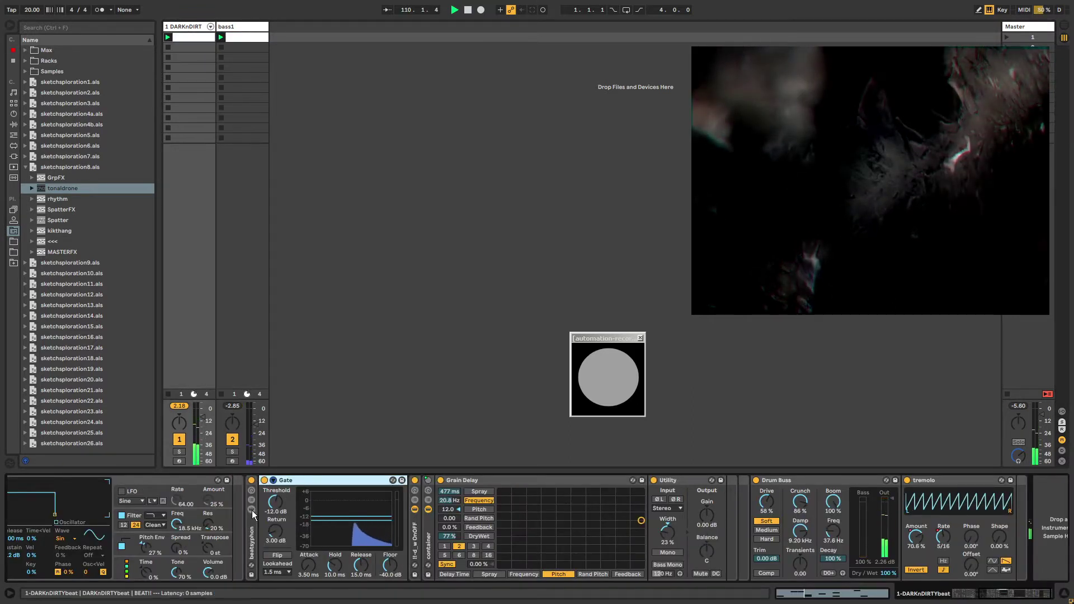
pyautogui.click(26, 167)
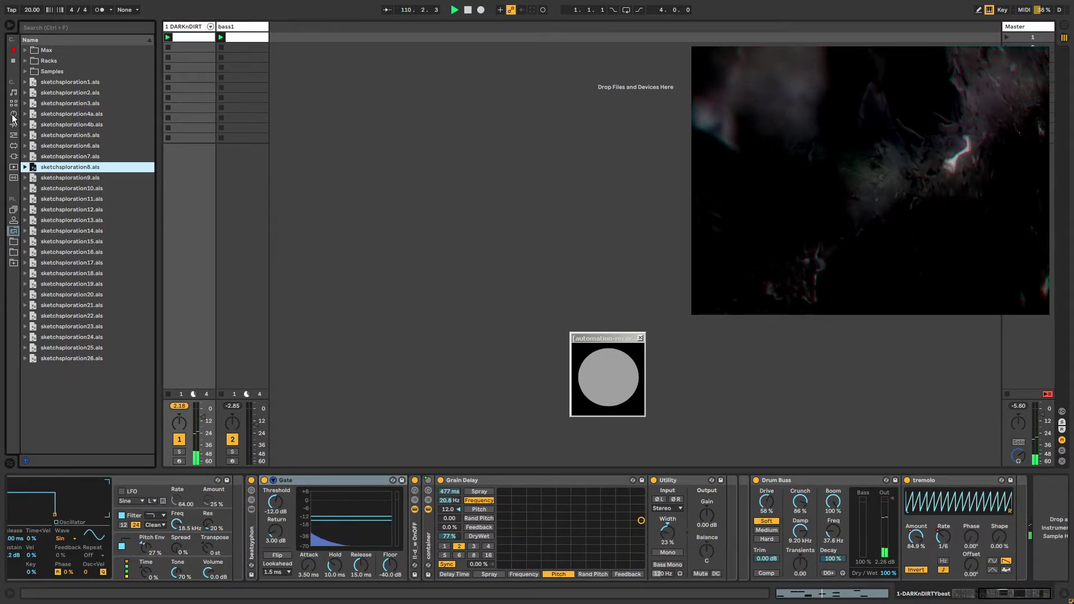
pyautogui.click(13, 113)
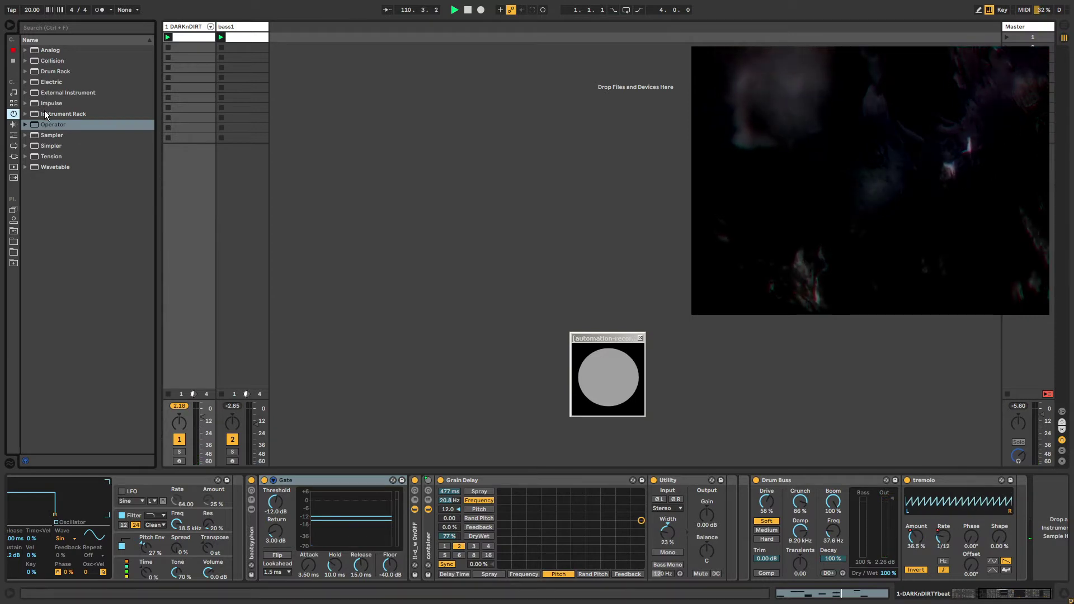
pyautogui.click(14, 124)
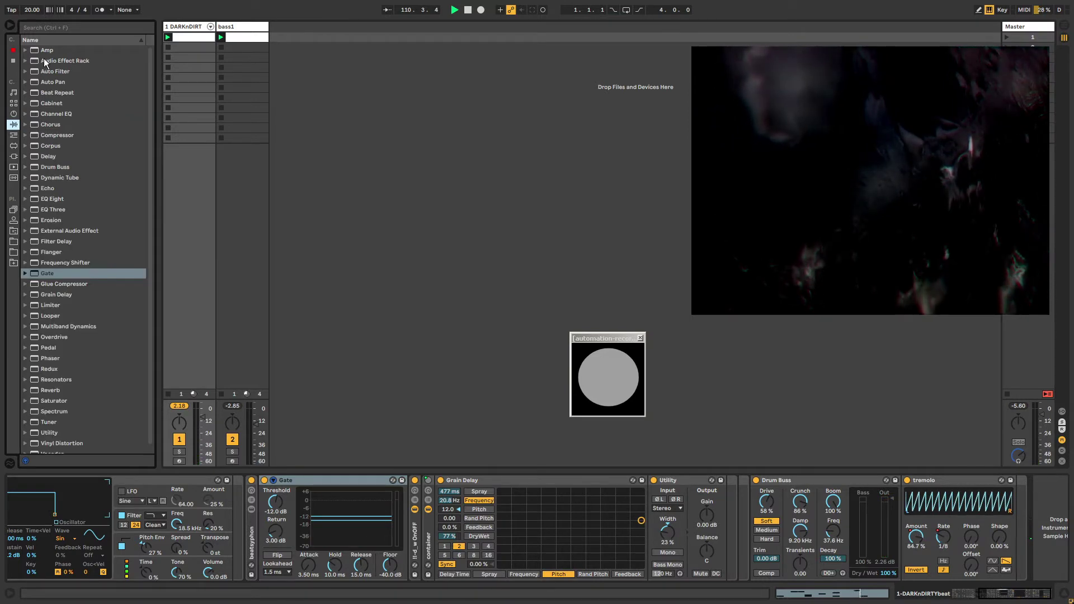
pyautogui.moveTo(62, 60); pyautogui.dragTo(59, 93)
pyautogui.moveTo(257, 469); pyautogui.dragTo(263, 508)
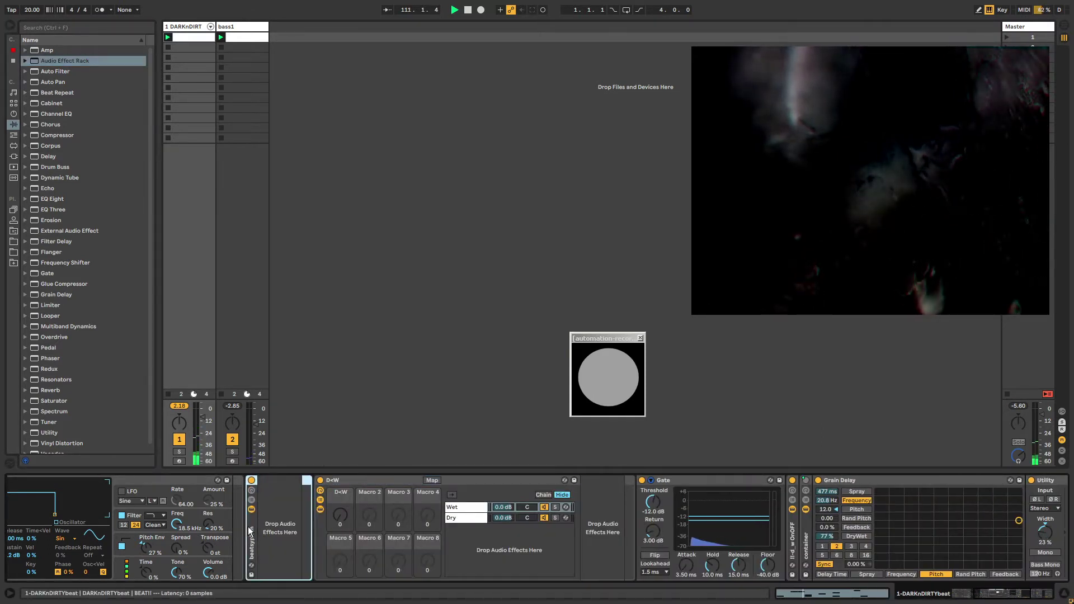
pyautogui.moveTo(358, 479); pyautogui.dragTo(247, 484)
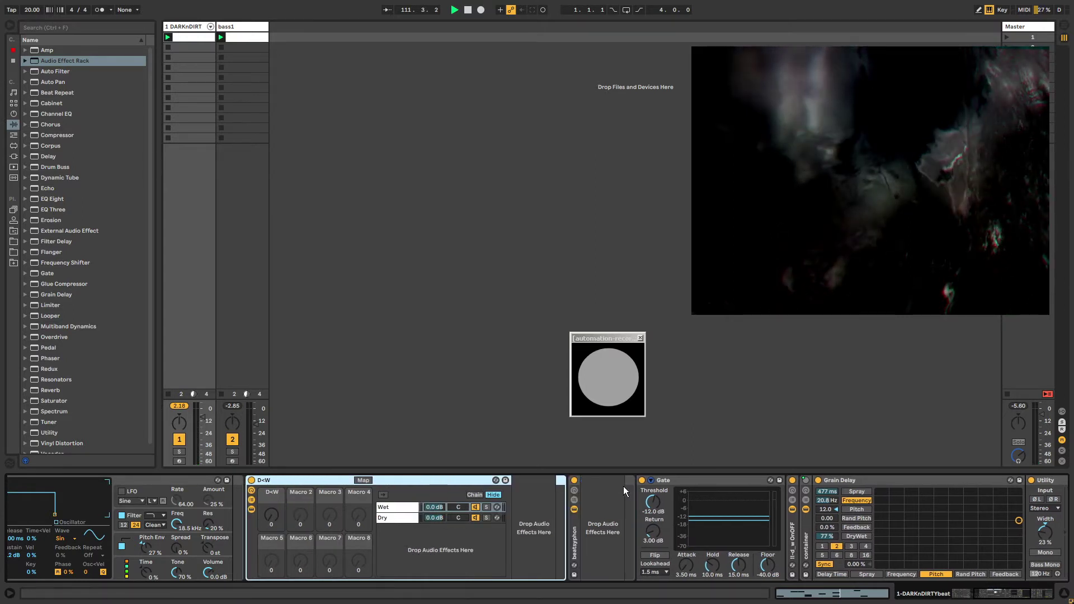
# Step: Try the D+W macro at 74 and move the beatsyphon rack into the Wet chain of the D+W rack
pyautogui.click(583, 523)
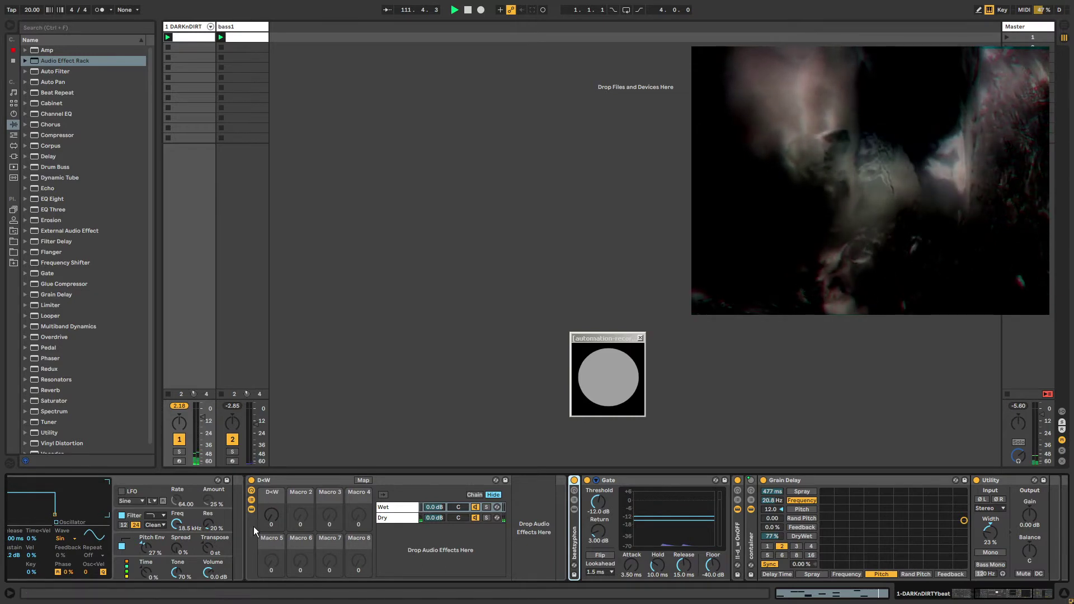
pyautogui.moveTo(271, 515); pyautogui.dragTo(271, 490)
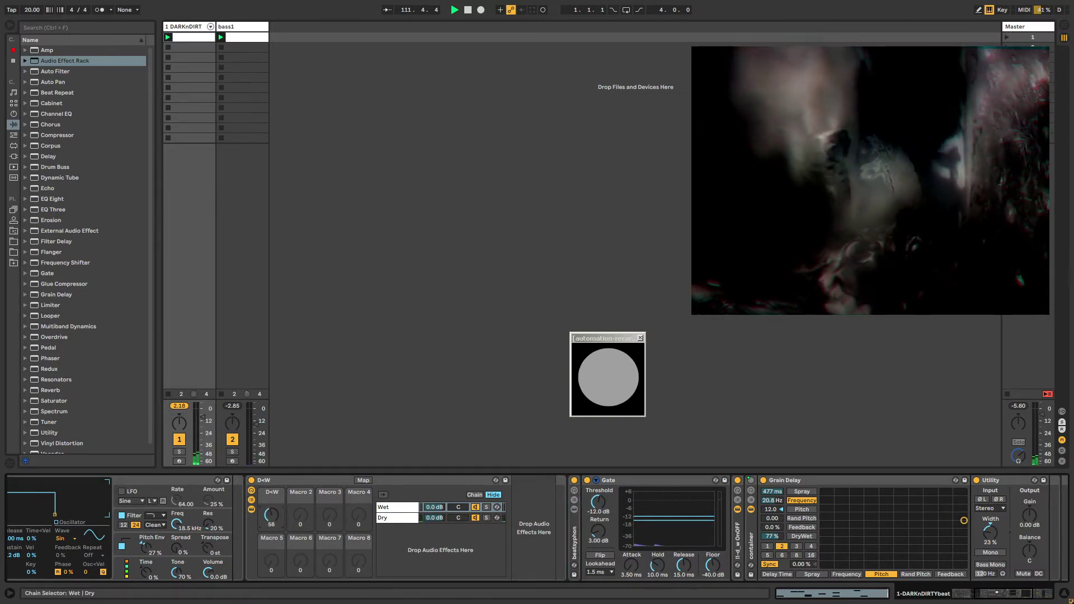
pyautogui.click(577, 528)
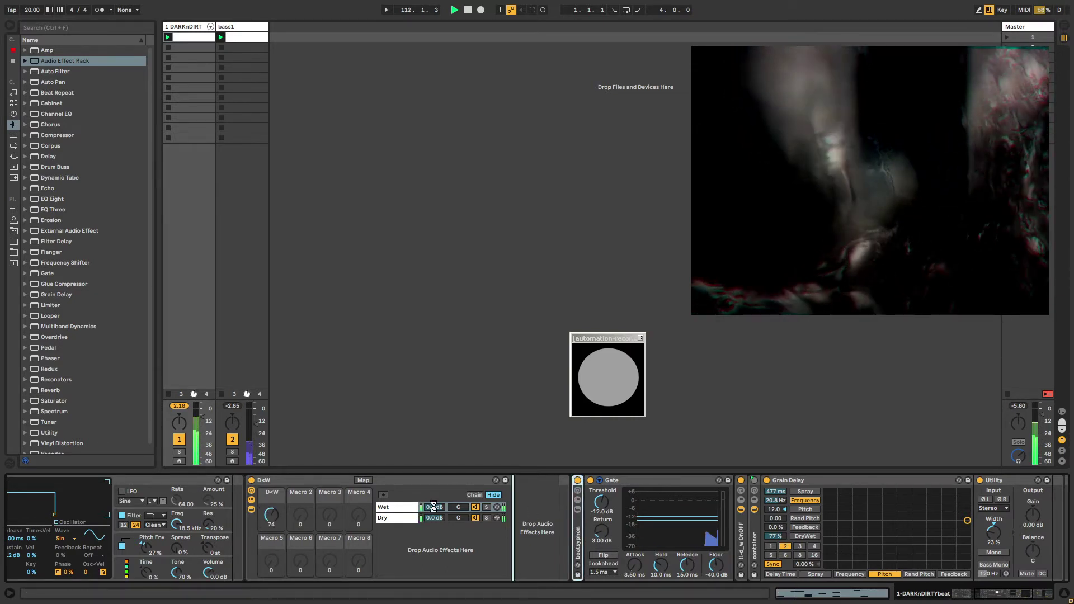
pyautogui.click(397, 510)
pyautogui.click(529, 502)
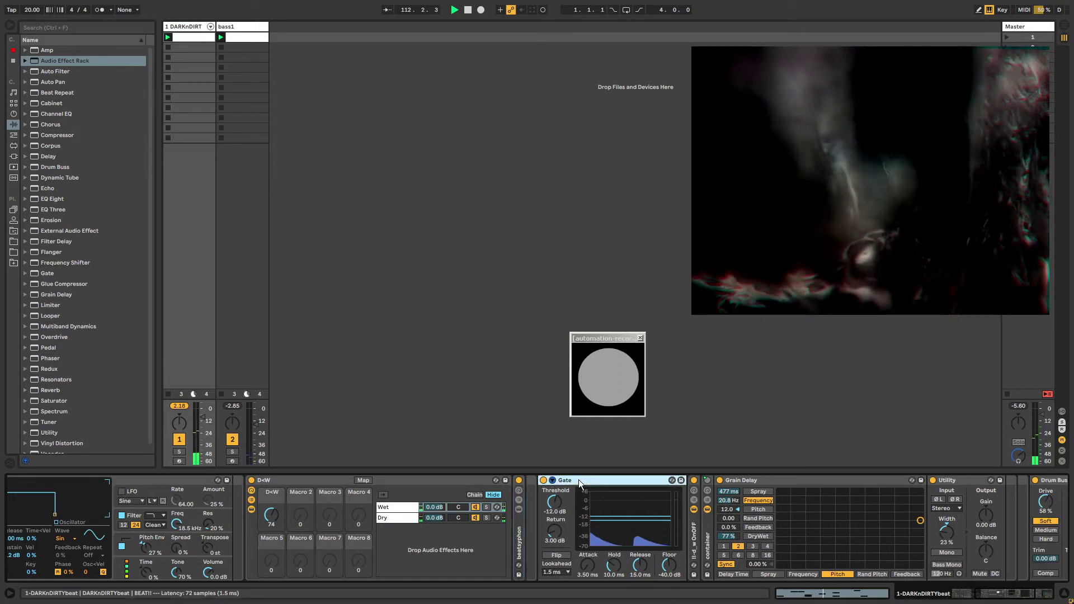
pyautogui.moveTo(529, 502); pyautogui.dragTo(520, 498)
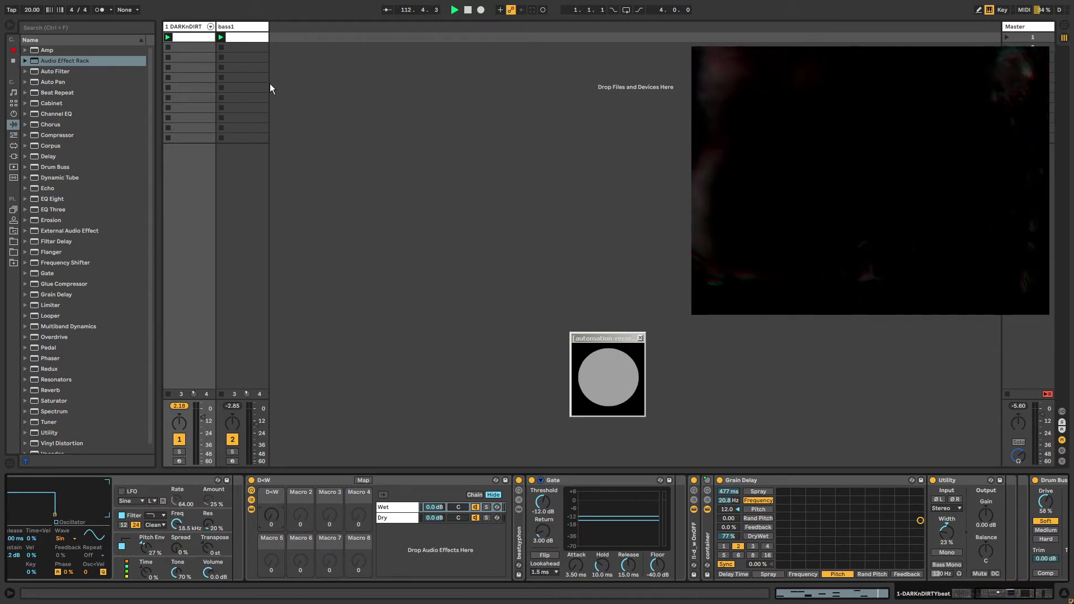
# Step: Raise the set's tempo to 239 BPM and turn the DARKnDIRT track's D+W macro up to 98
pyautogui.click(244, 27)
pyautogui.moveTo(43, 13); pyautogui.dragTo(42, 11)
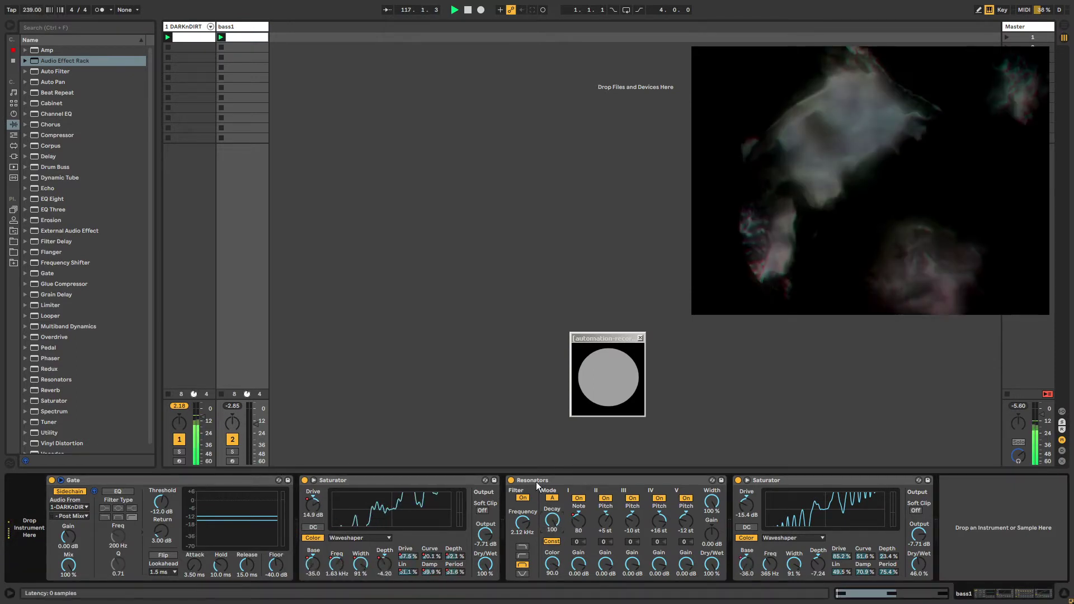
pyautogui.click(184, 27)
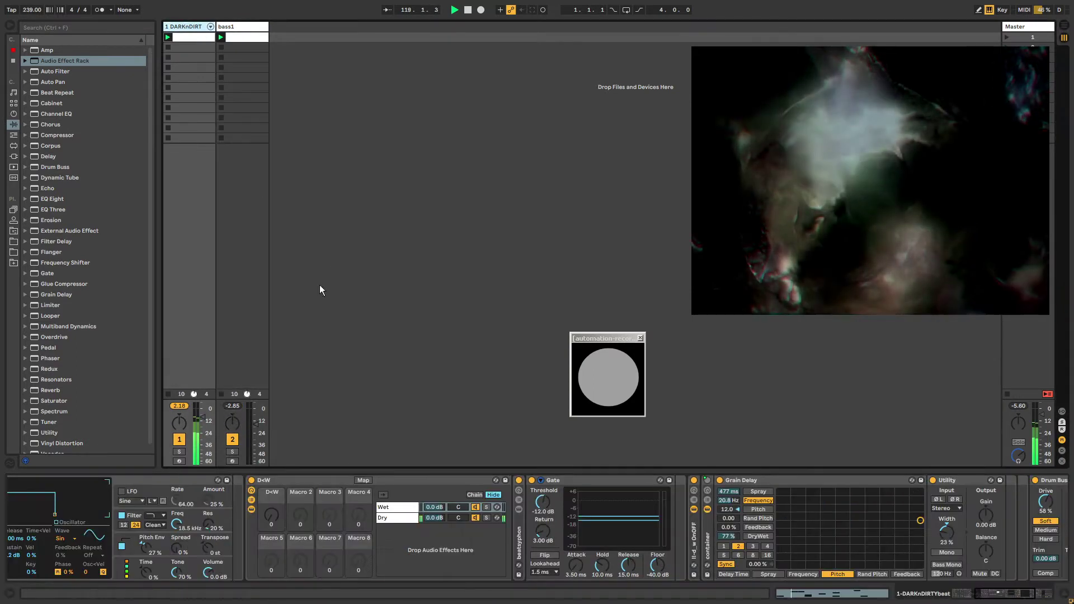
pyautogui.moveTo(265, 523); pyautogui.dragTo(265, 468)
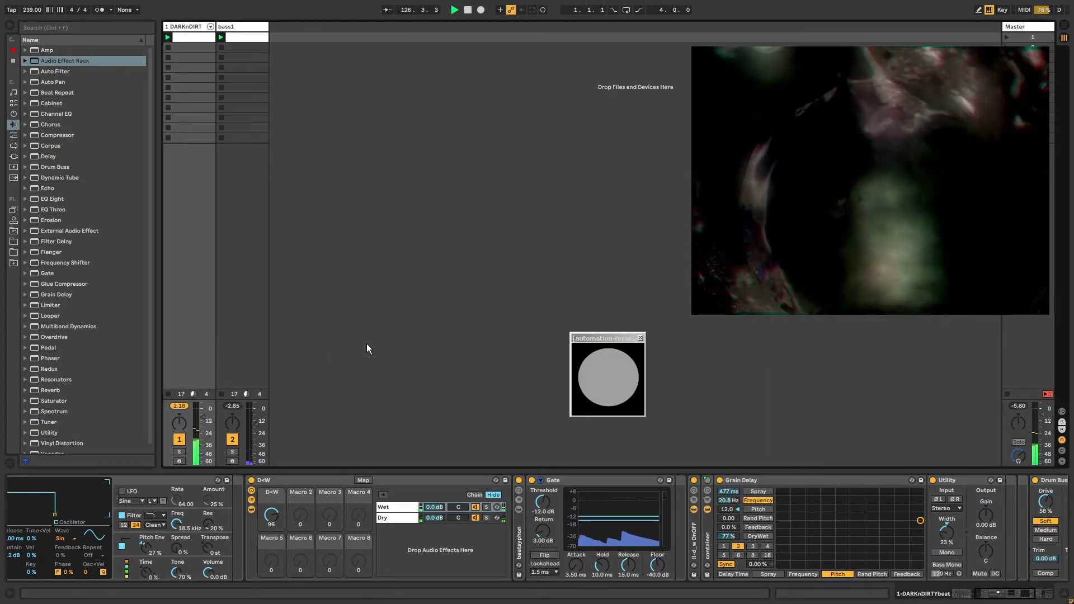
# Step: Check the audio device, sample rate and buffer settings in the preferences, and close them
pyautogui.hotkey('ctrl', ',')
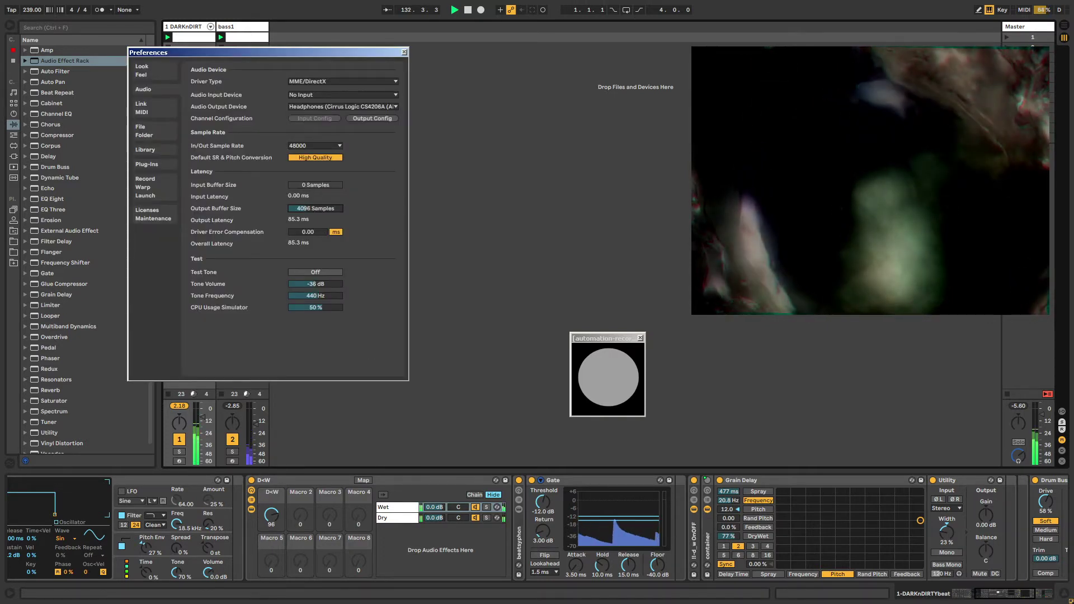
pyautogui.click(404, 52)
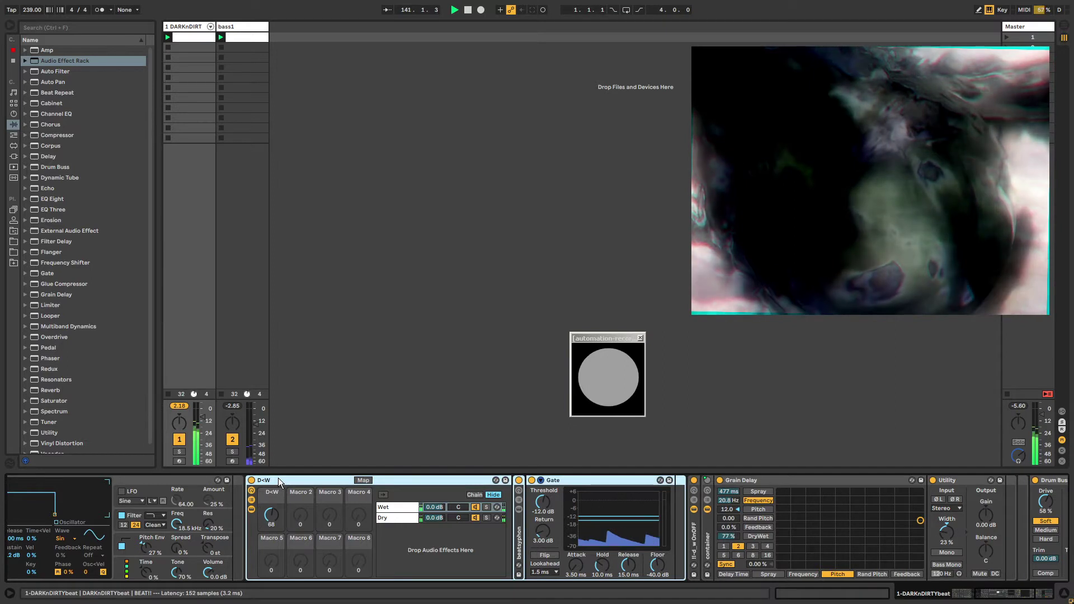
# Step: Rename the D+W rack on the DARKnDIRT track as syhphonFX-WetDry
pyautogui.write('syhp')
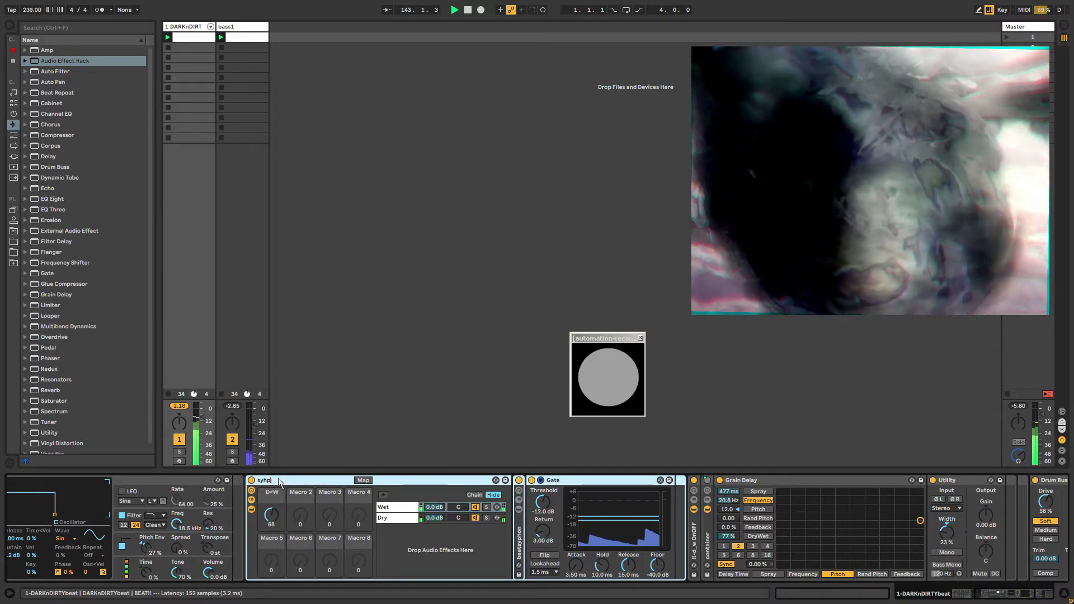
pyautogui.write('honFX-WetDry')
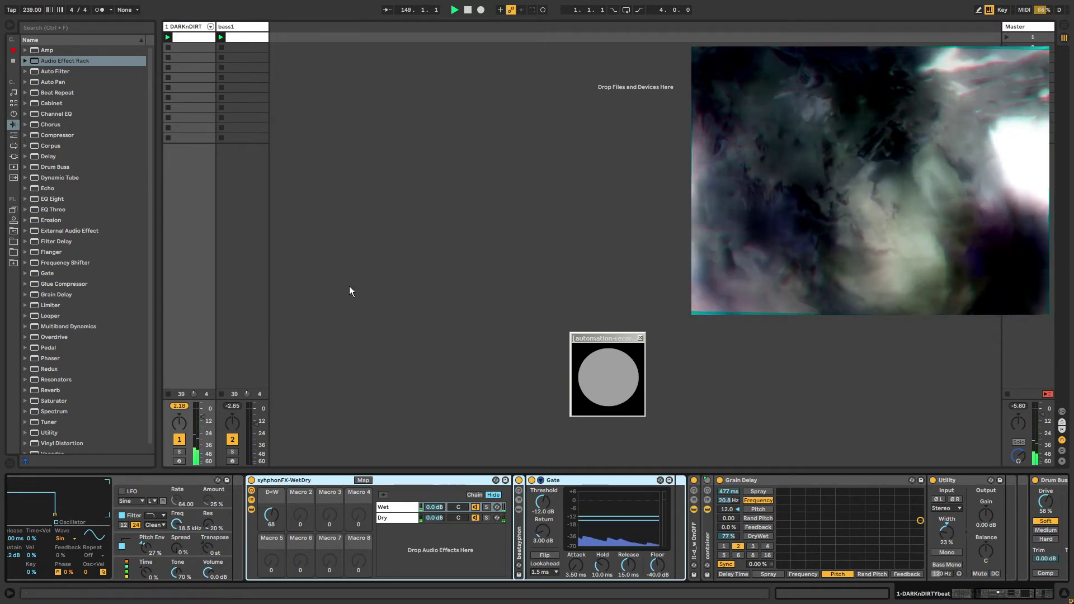
# Step: Check the sidechain source of the DARKnDIRT Gate and rename the bass1 track as syphonFX1
pyautogui.click(540, 479)
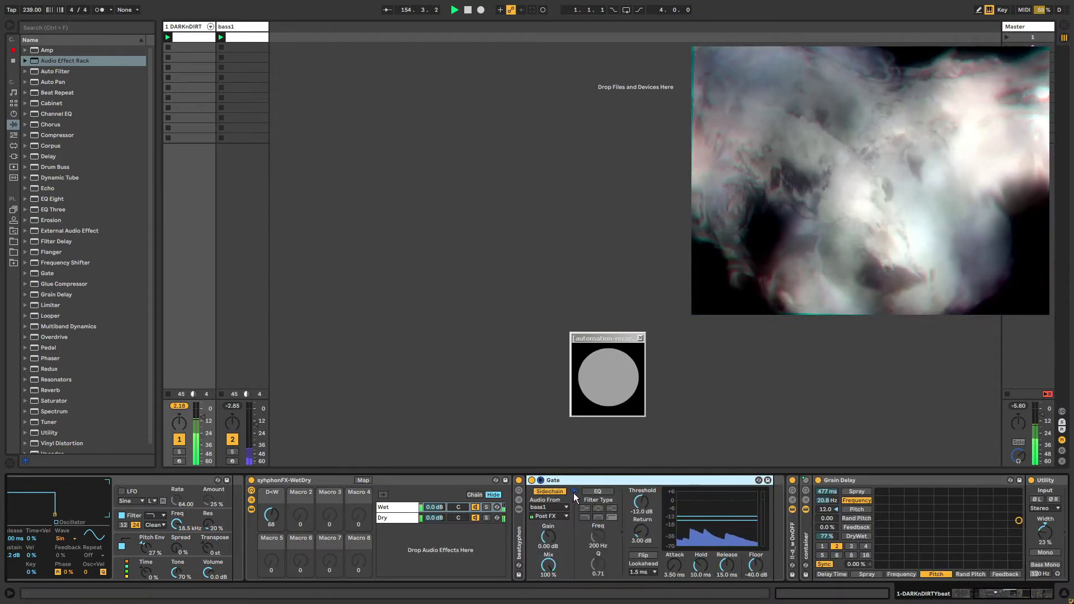
pyautogui.click(542, 481)
pyautogui.click(230, 27)
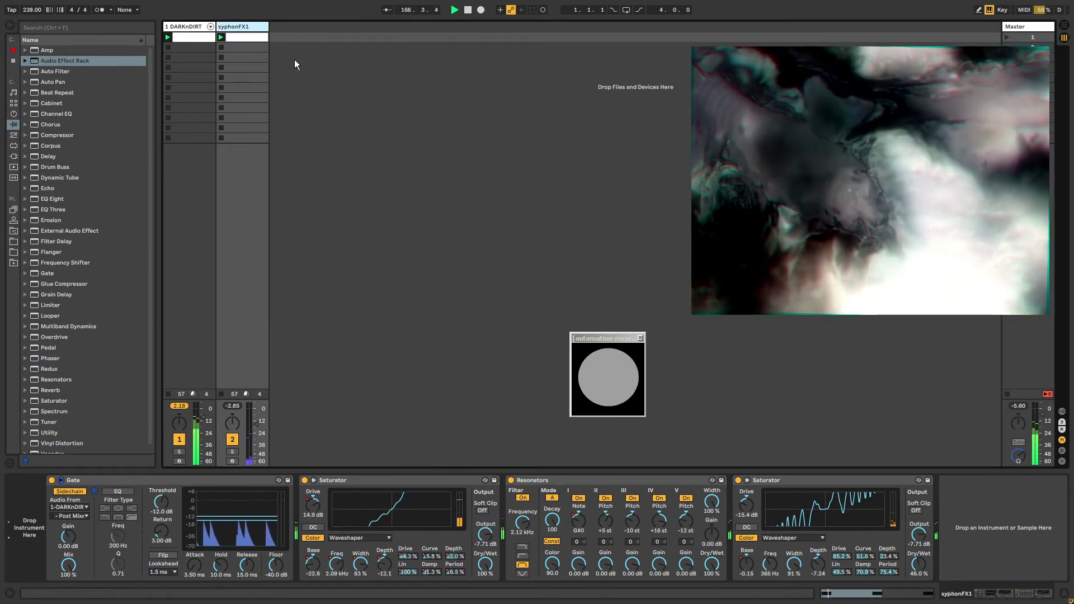
# Step: Show the sidechain settings of the Gate on the DARKnDIRT track and try its sidechain Mix at 0%
pyautogui.click(195, 28)
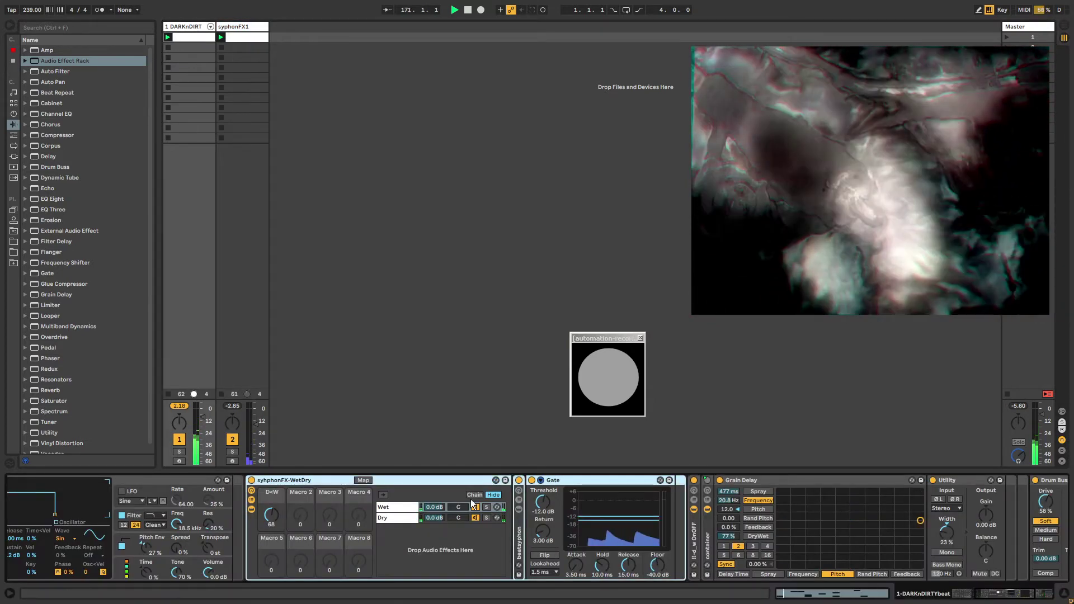
pyautogui.click(524, 535)
pyautogui.doubleClick(522, 534)
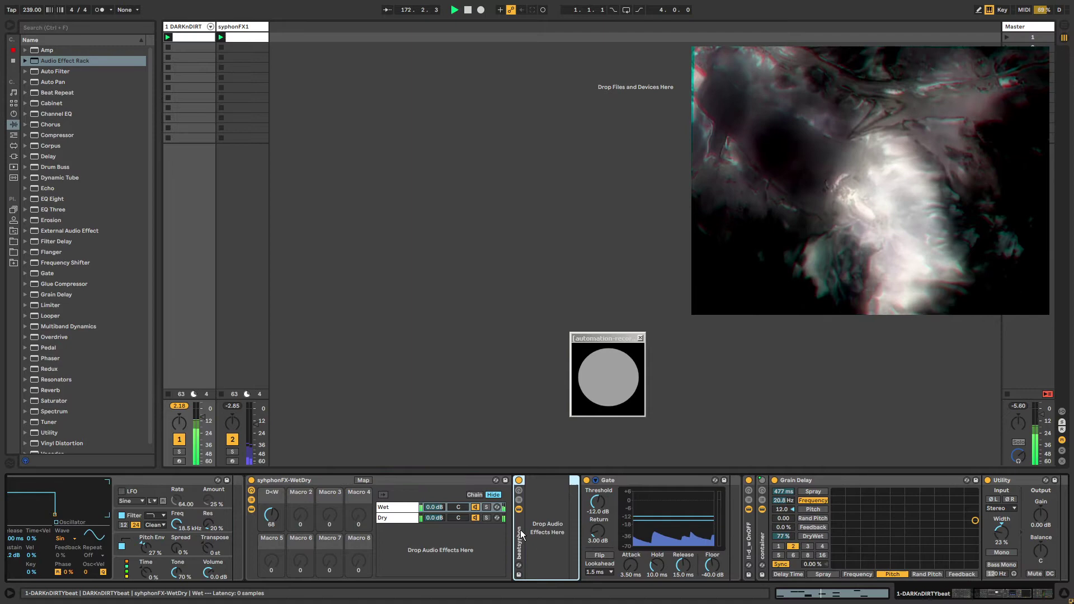
pyautogui.click(600, 492)
pyautogui.click(595, 480)
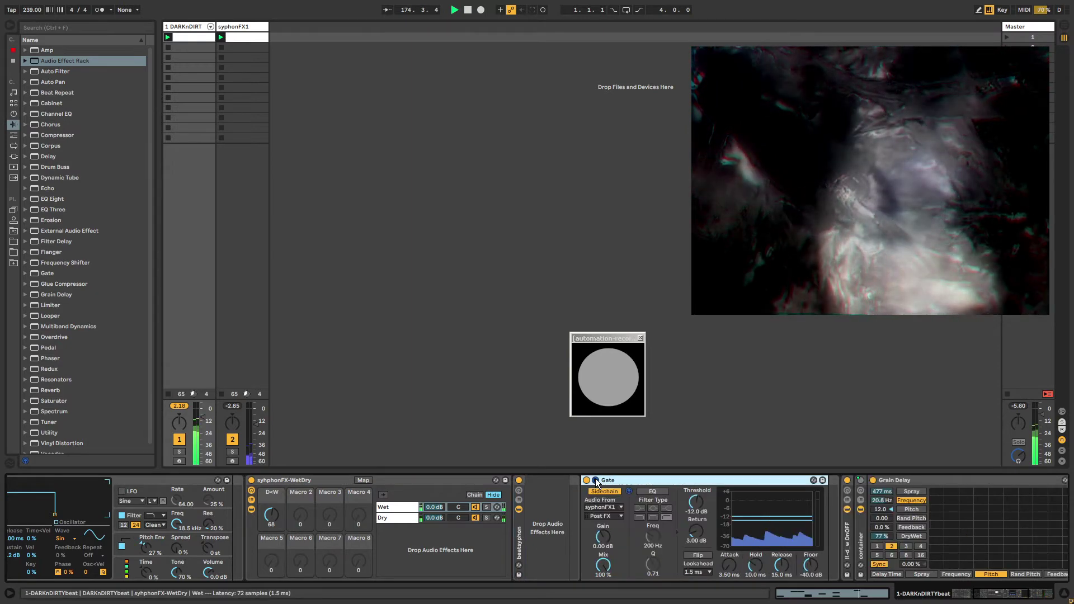
pyautogui.moveTo(603, 564); pyautogui.dragTo(603, 520)
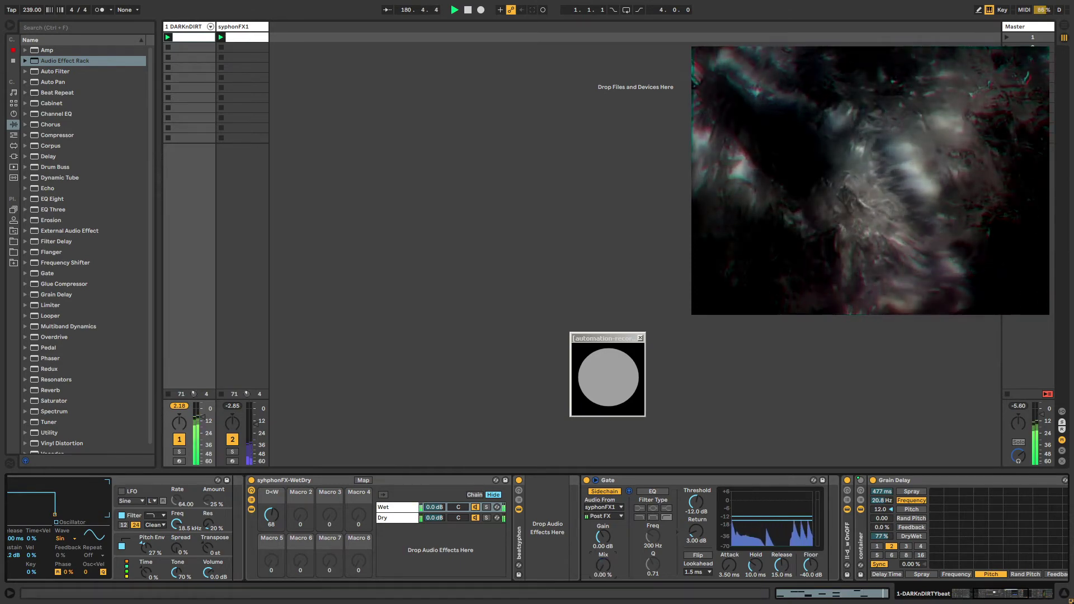
# Step: Show the beatsyphon rack's macros and chain list, and inspect its Gate and the syphonFX1 track's devices
pyautogui.click(520, 489)
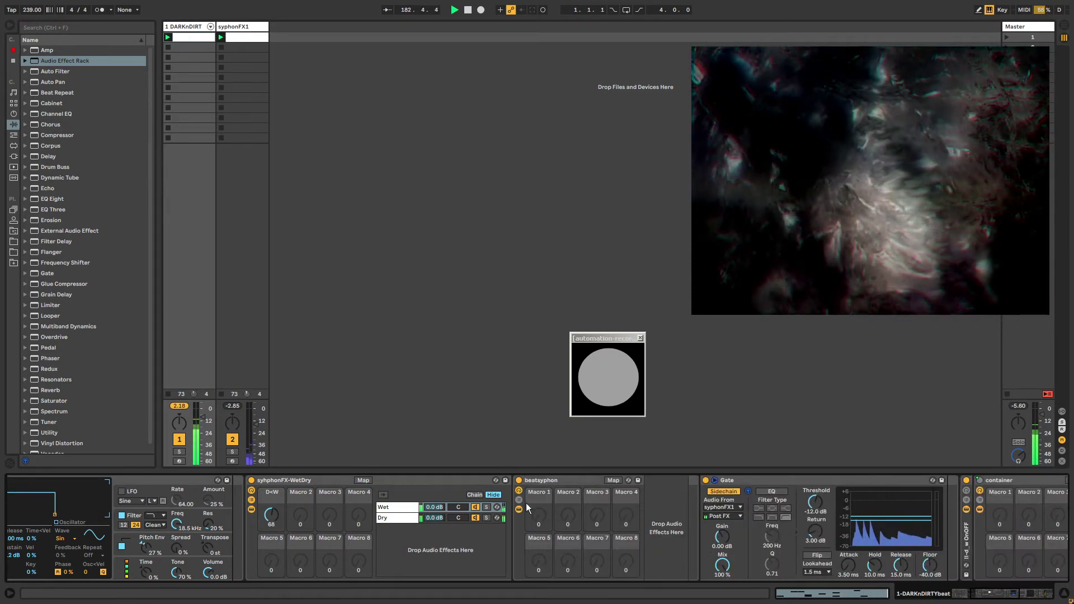
pyautogui.click(519, 499)
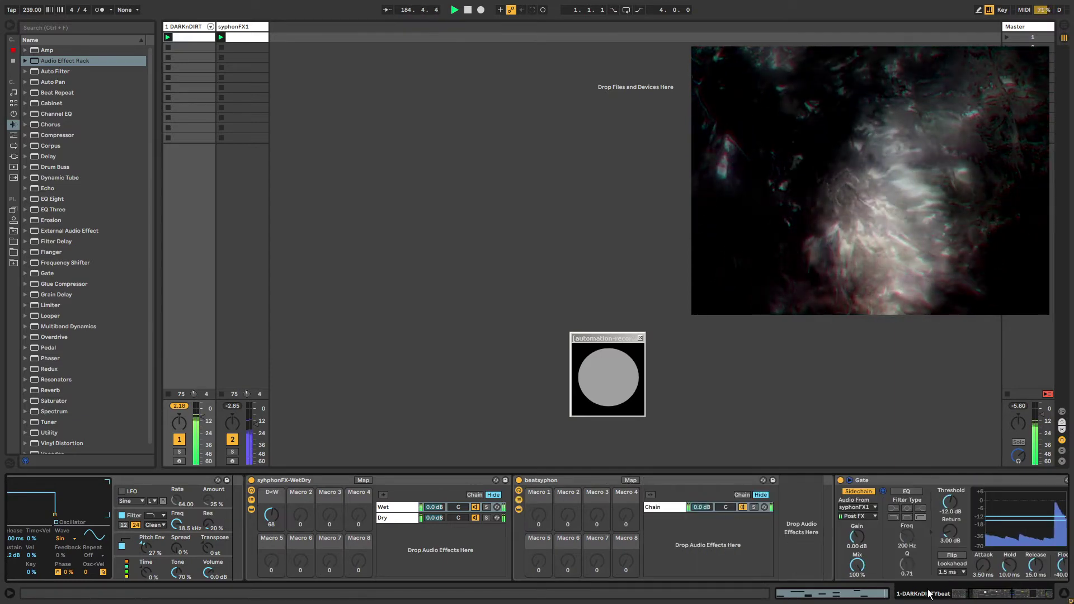
pyautogui.moveTo(962, 594); pyautogui.dragTo(1001, 596)
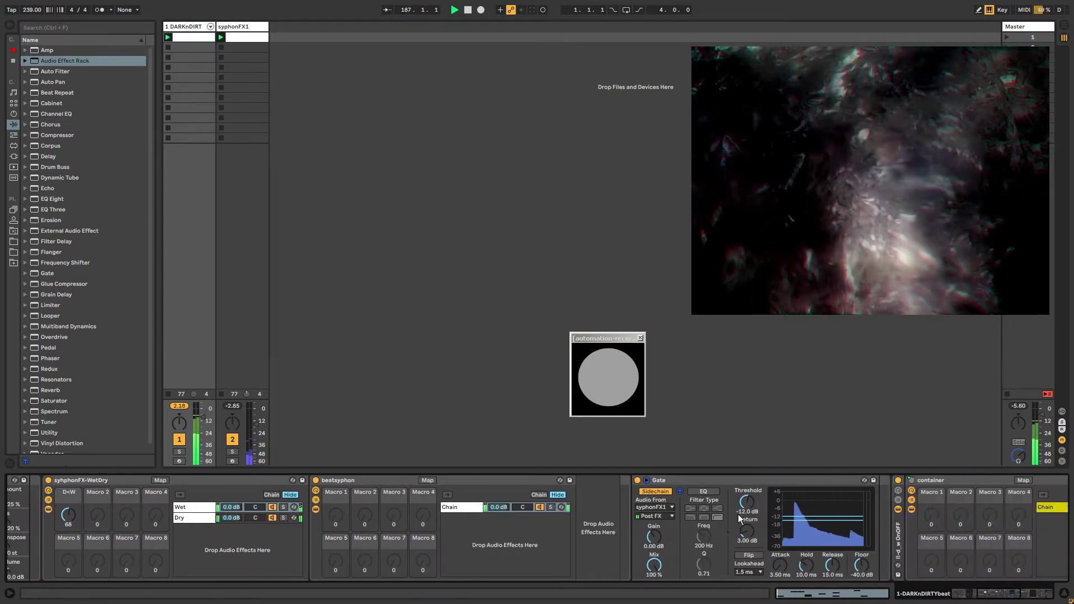
pyautogui.click(736, 482)
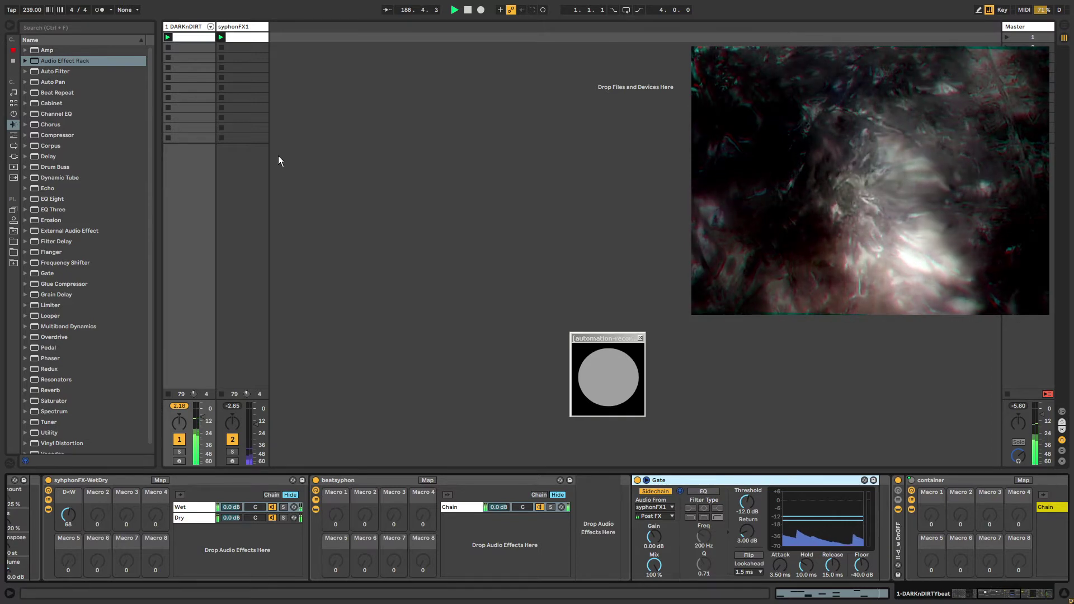
pyautogui.click(237, 35)
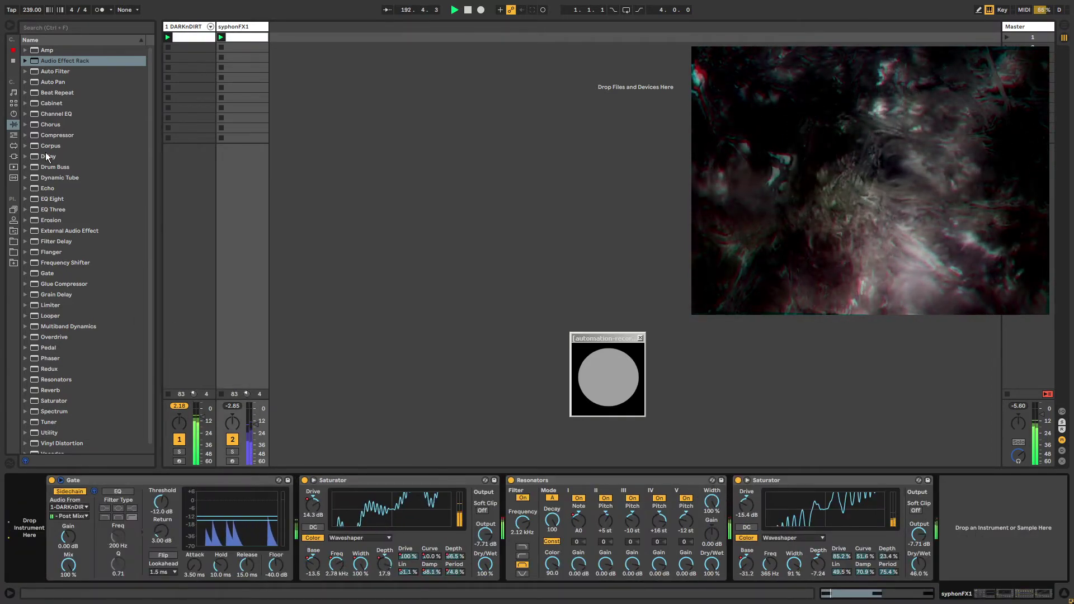
# Step: Add a Gate between the Saturator and Resonators on the syphonFX1 track and show its sidechain settings
pyautogui.moveTo(43, 273); pyautogui.dragTo(529, 556)
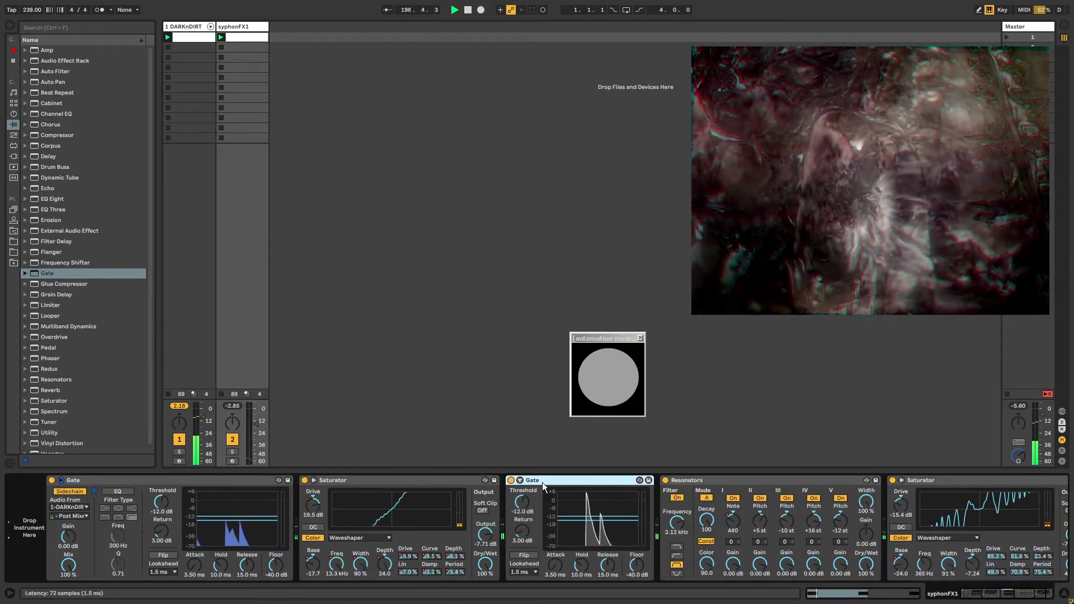
pyautogui.click(182, 29)
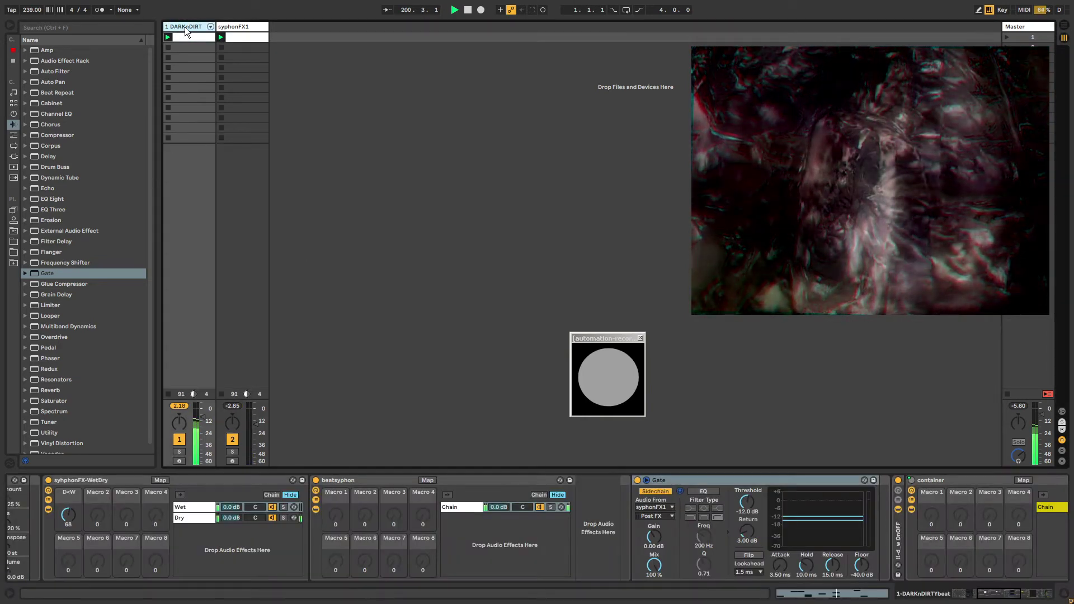
pyautogui.click(239, 28)
pyautogui.click(556, 477)
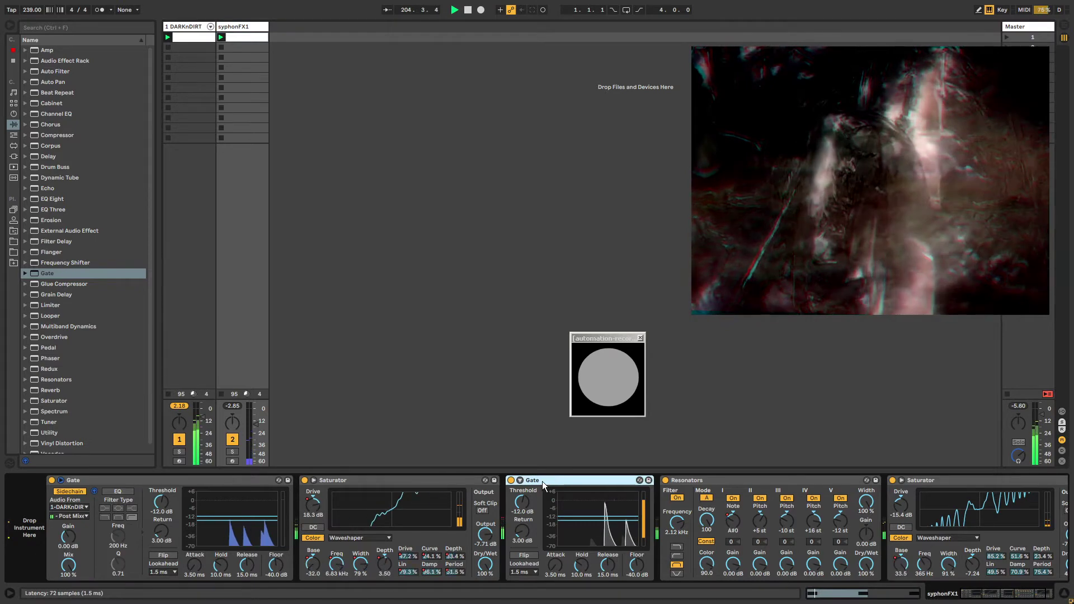
pyautogui.click(519, 479)
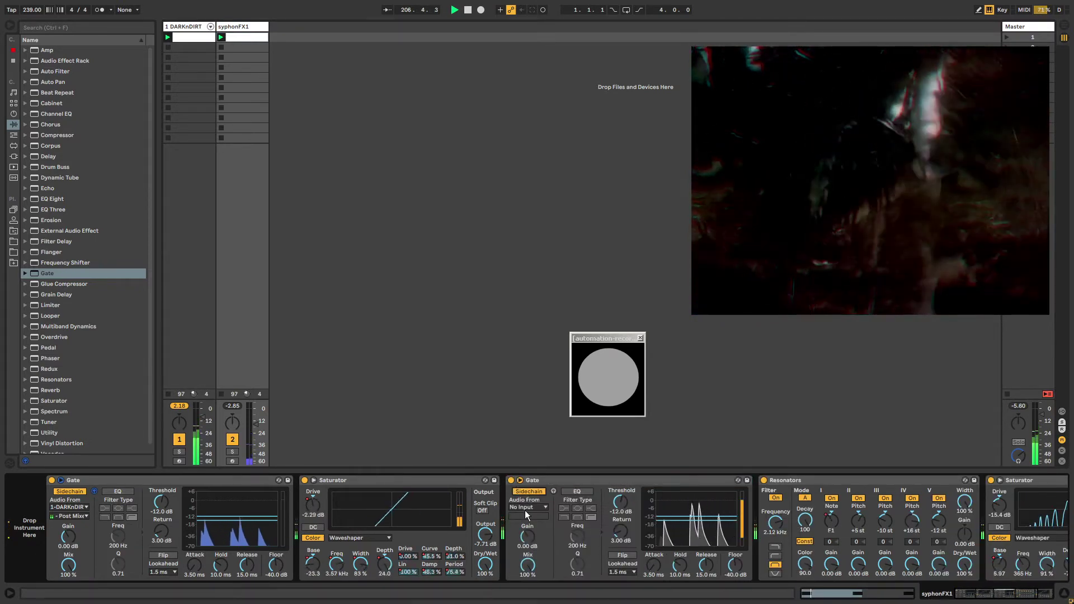
# Step: Set the new Gate's sidechain Mix to 0% and its source to 1-DARKnDIRTYbeat, and enable its sidechain EQ
pyautogui.moveTo(528, 564); pyautogui.dragTo(527, 593)
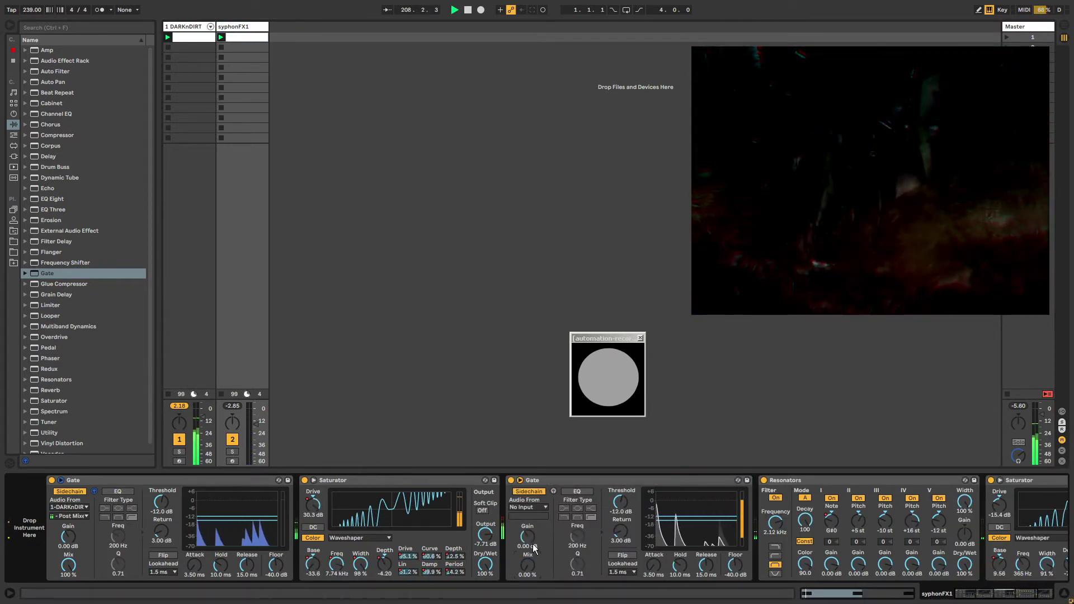
pyautogui.click(539, 508)
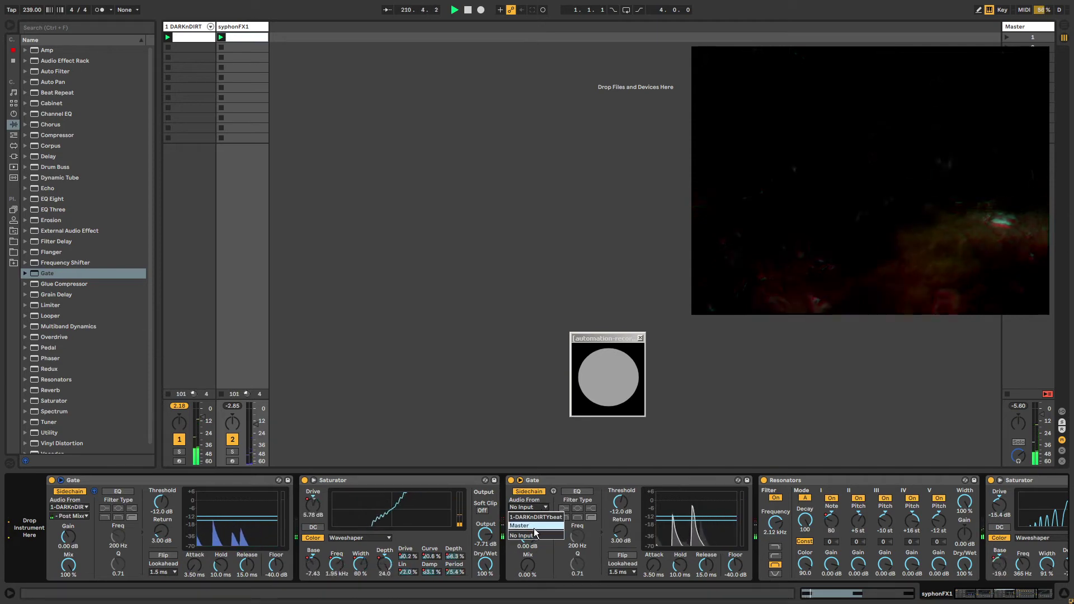
pyautogui.click(534, 517)
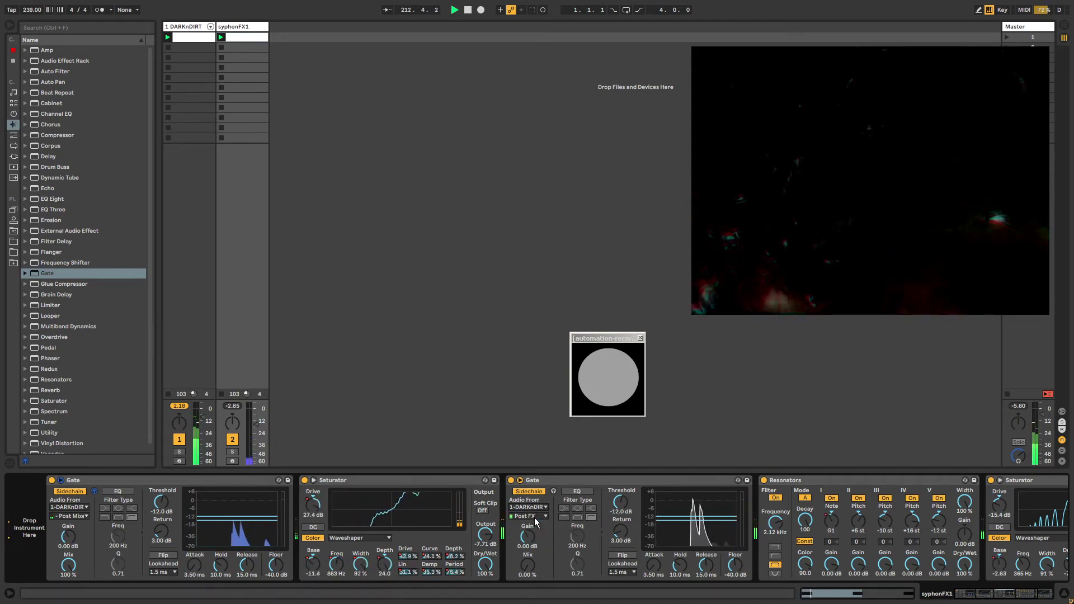
pyautogui.click(577, 491)
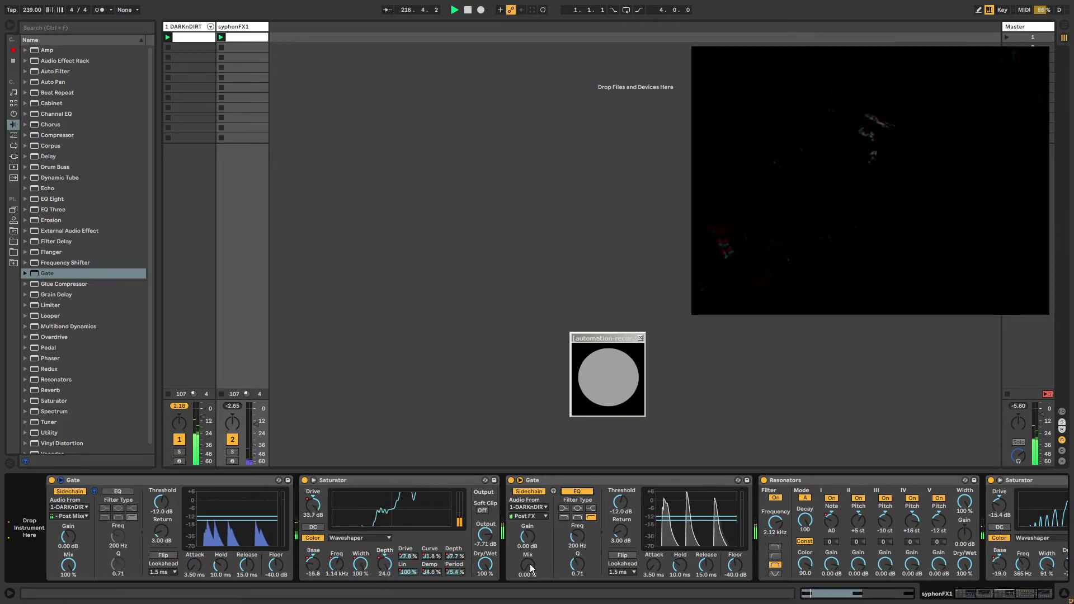
# Step: Inspect the device chains of the DARKnDIRT and Master tracks
pyautogui.click(189, 26)
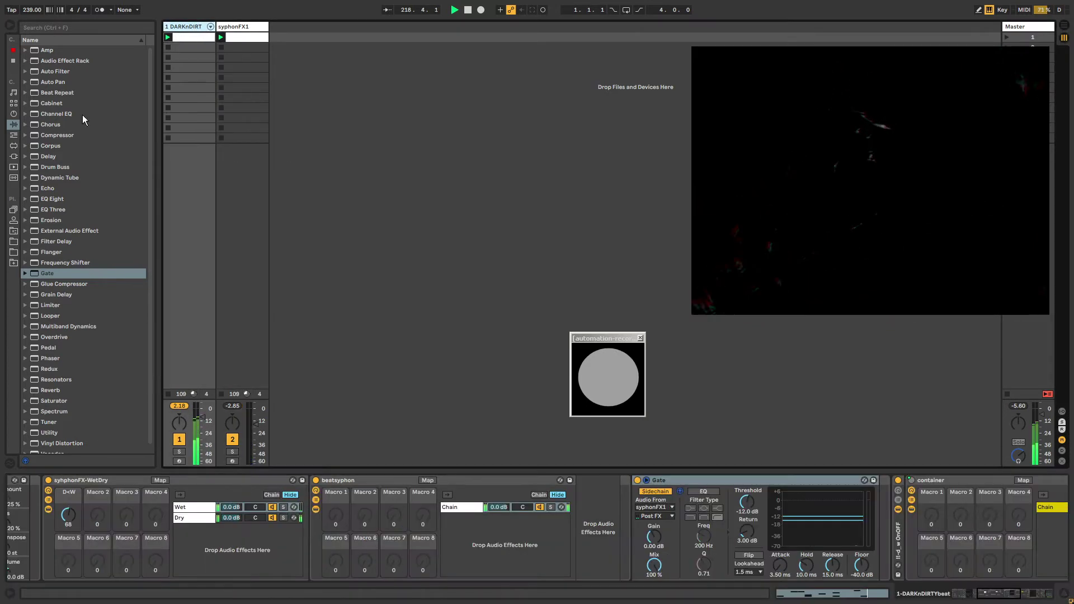
pyautogui.click(988, 599)
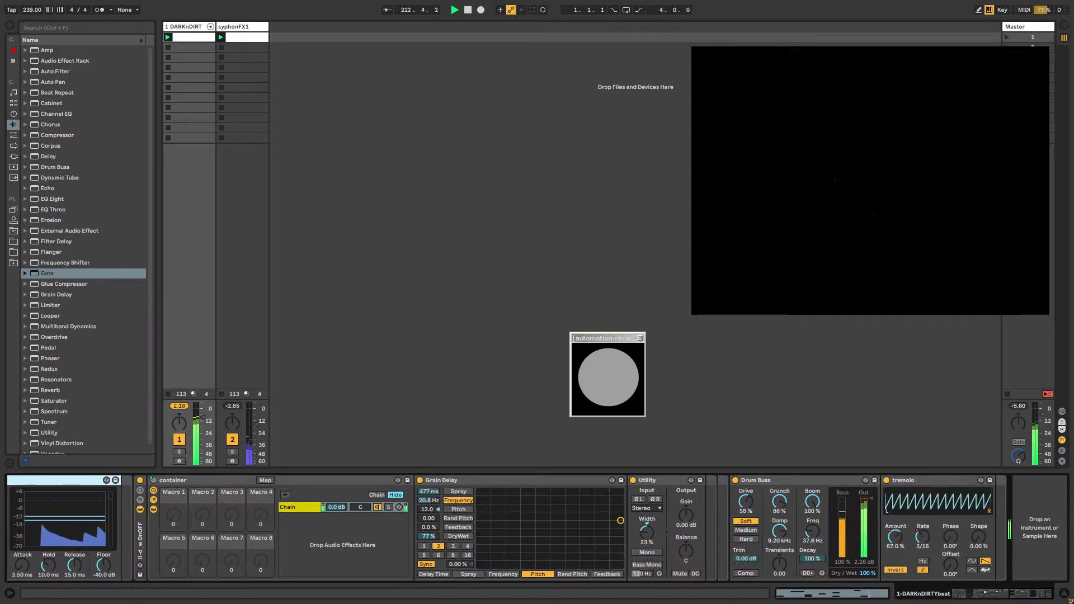
pyautogui.click(1018, 26)
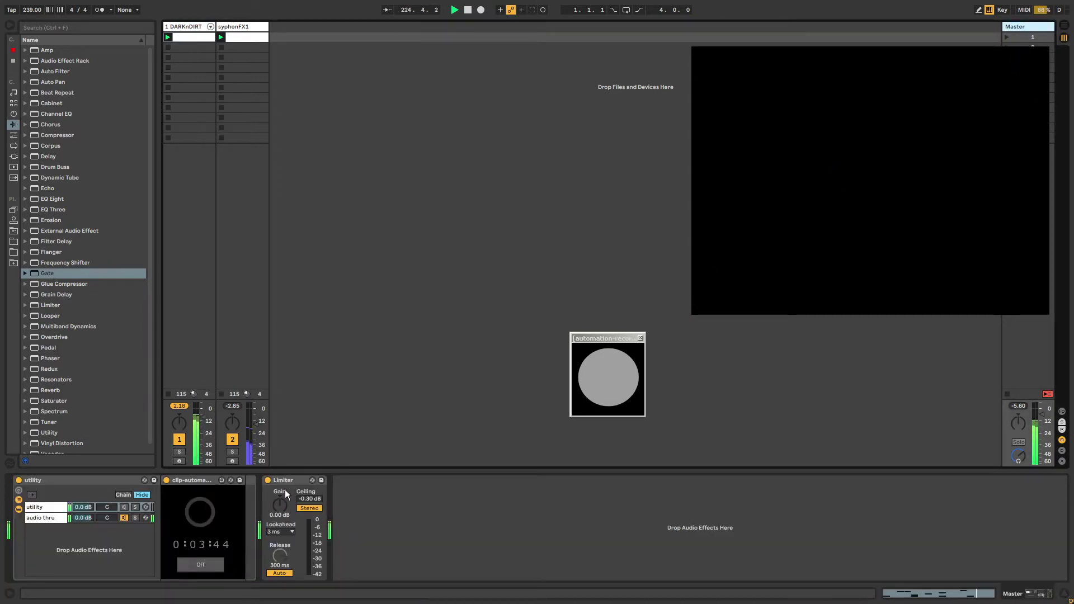
pyautogui.click(186, 28)
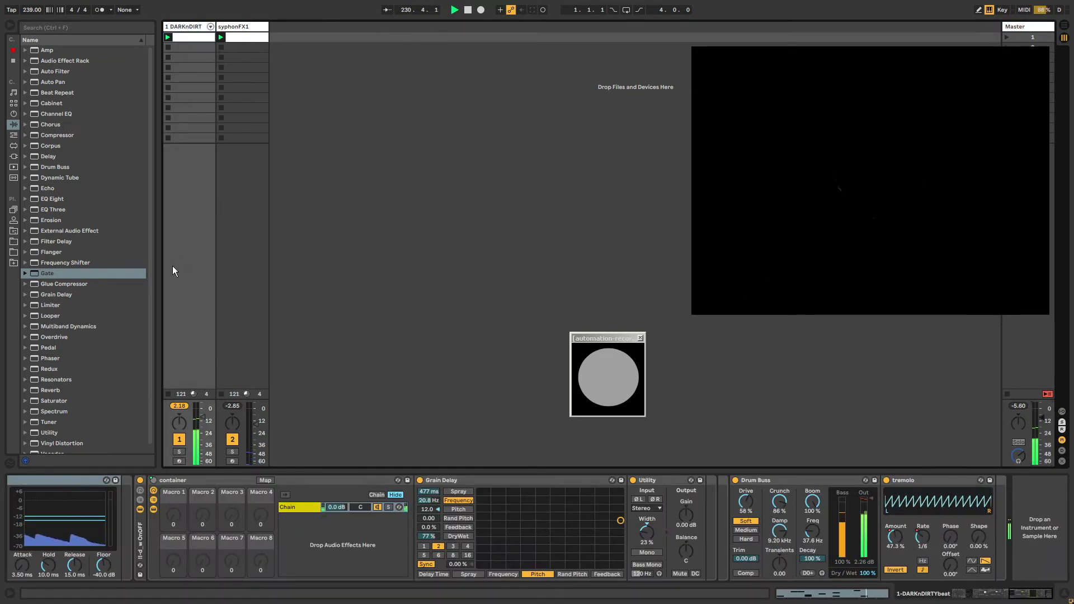
# Step: Switch to OBS to check the Desktop Audio recording level, and return to Ableton Live
pyautogui.hotkey('alt', 'Tab')
pyautogui.hotkey('alt', 'Tab')
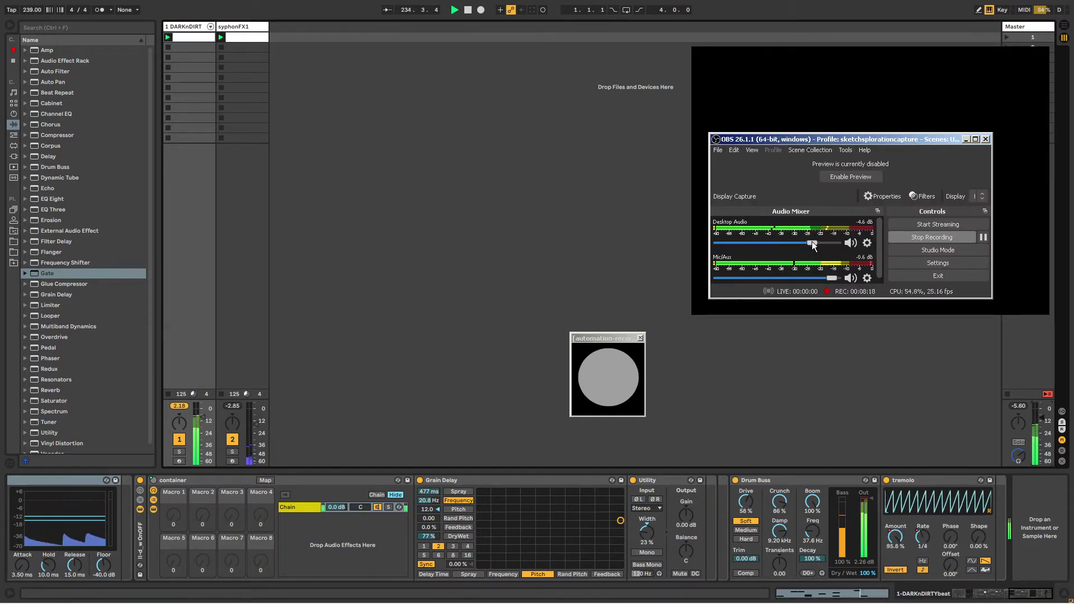
pyautogui.click(677, 151)
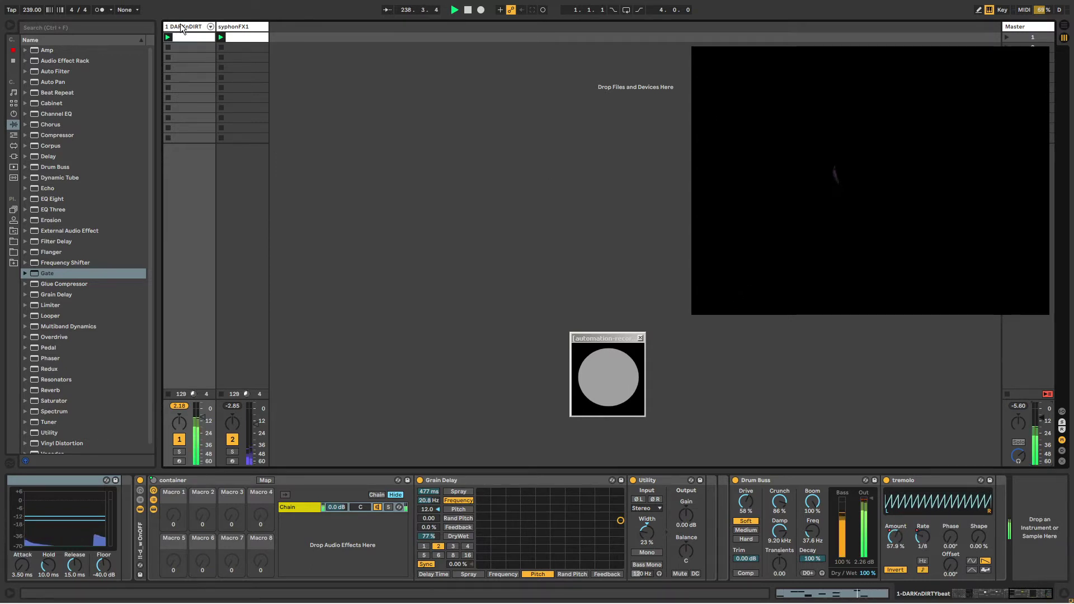
# Step: Try raising the new syphonFX1 Gate's sidechain Mix, set its filter frequency to 390 Hz, and check the DARKnDIRT track
pyautogui.click(231, 29)
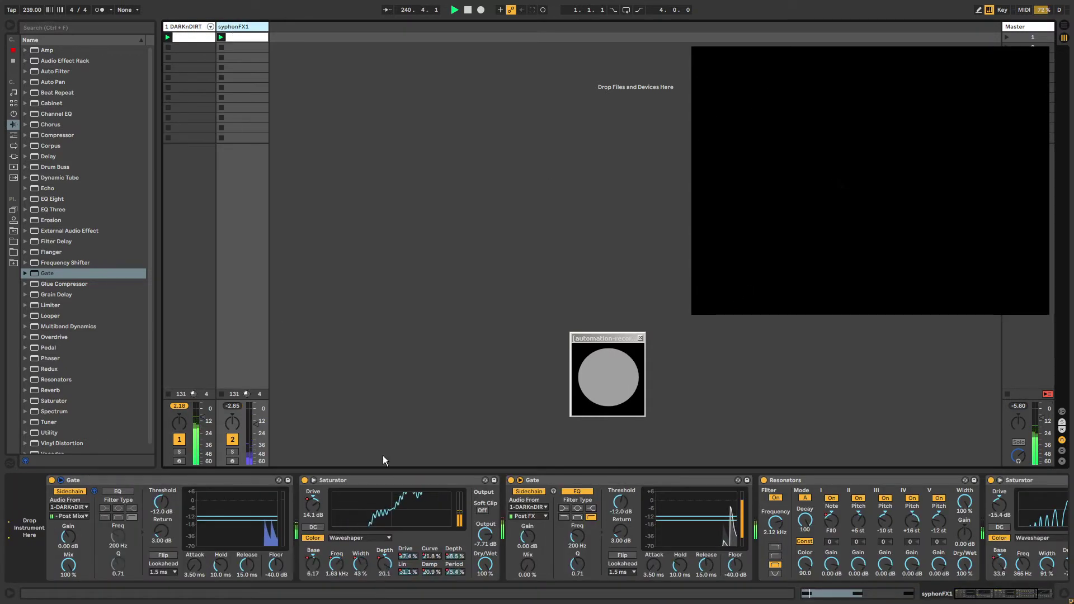
pyautogui.moveTo(527, 566); pyautogui.dragTo(527, 537)
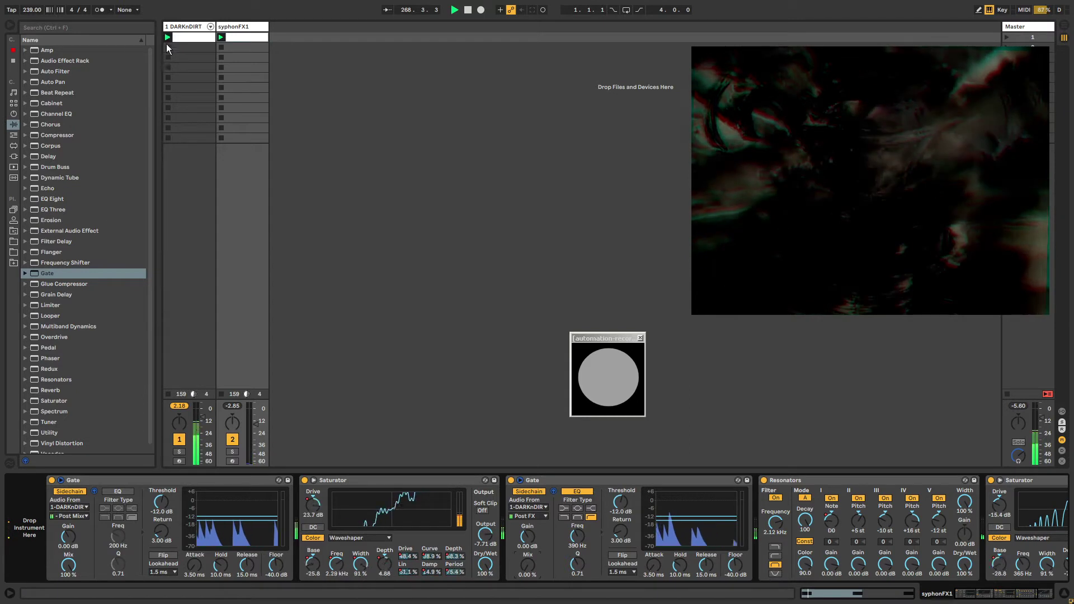
pyautogui.click(187, 28)
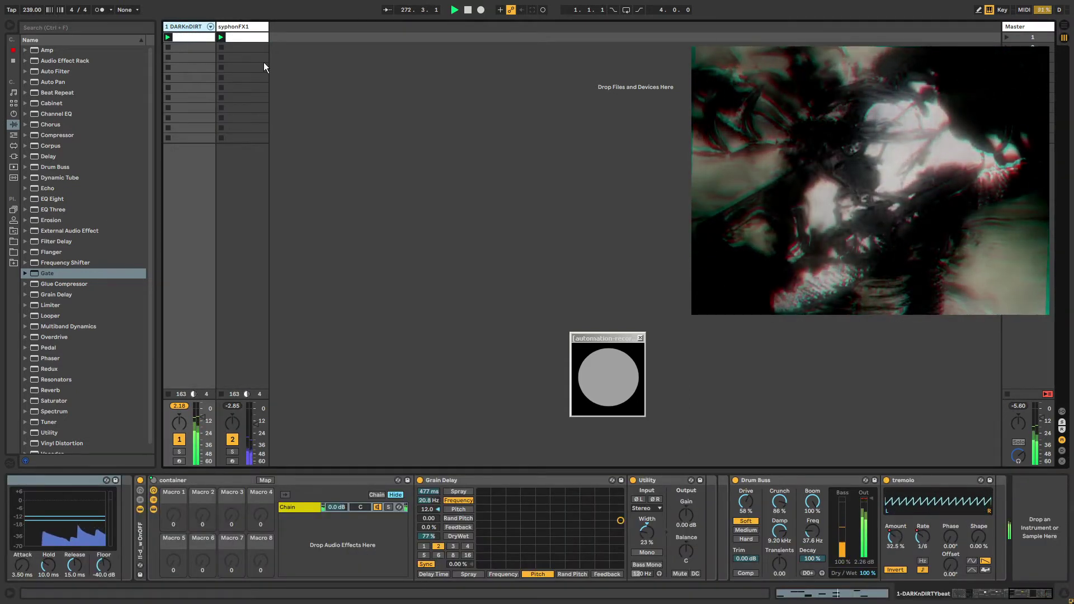
# Step: Move the second Gate on syphonFX1 directly before the first Saturator, folding it for the move and unfolding it again
pyautogui.click(247, 28)
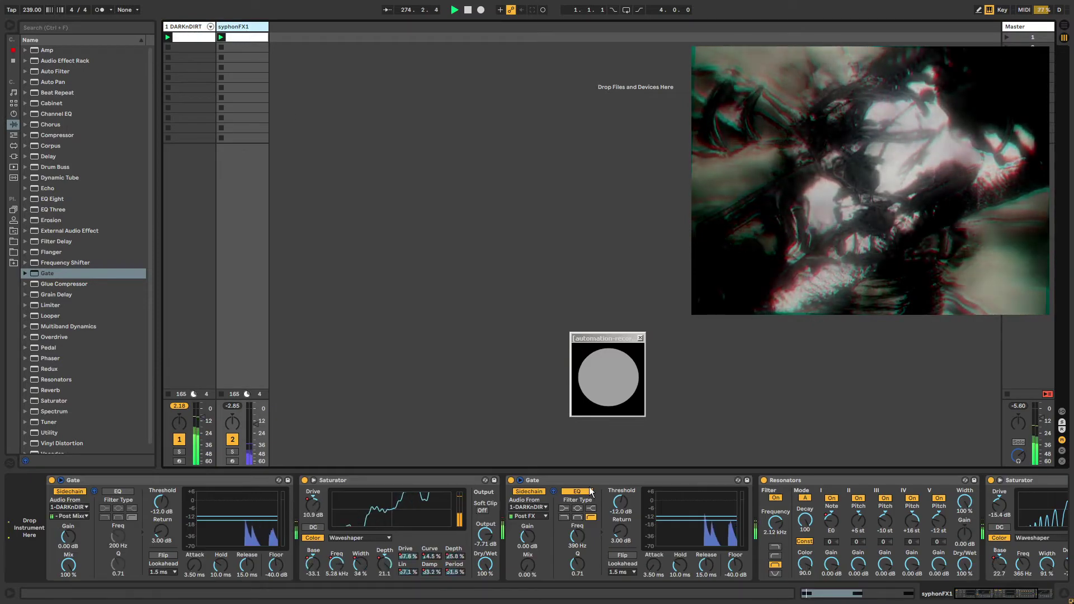
pyautogui.doubleClick(704, 481)
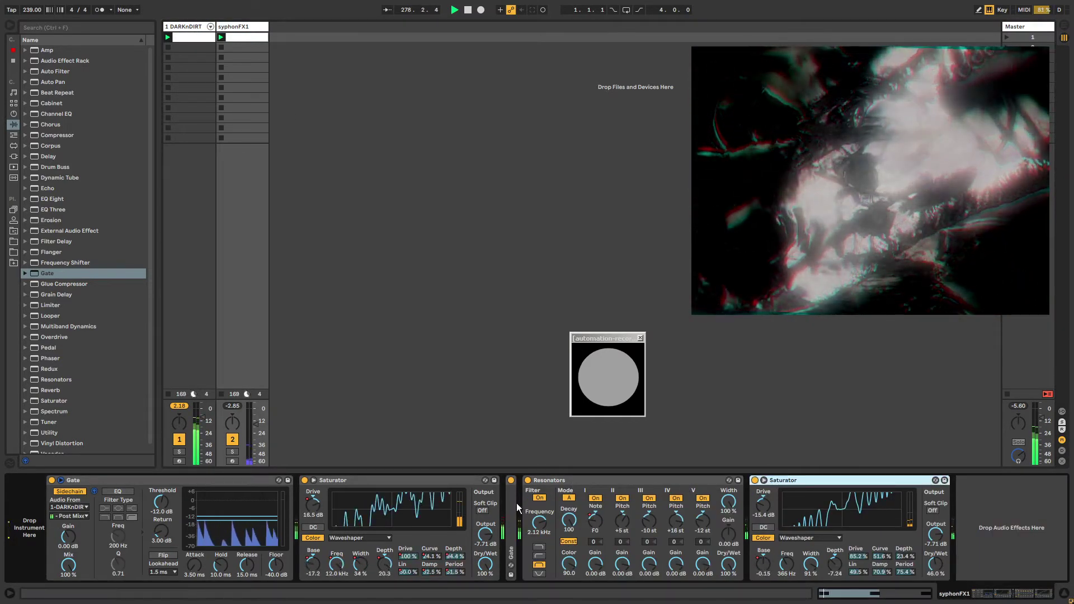
pyautogui.moveTo(374, 510); pyautogui.dragTo(333, 510)
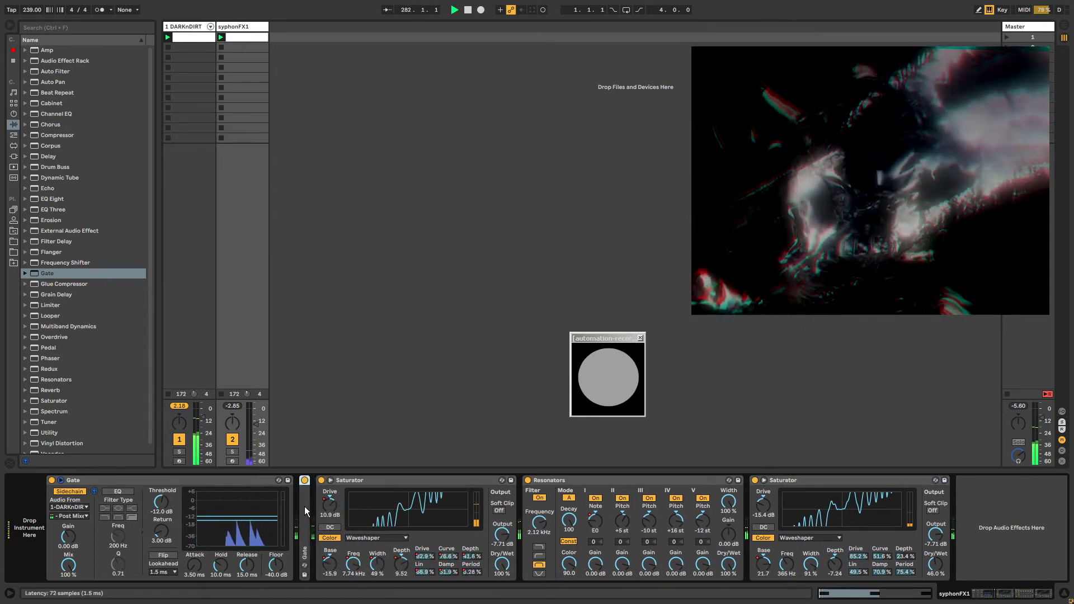
pyautogui.doubleClick(305, 507)
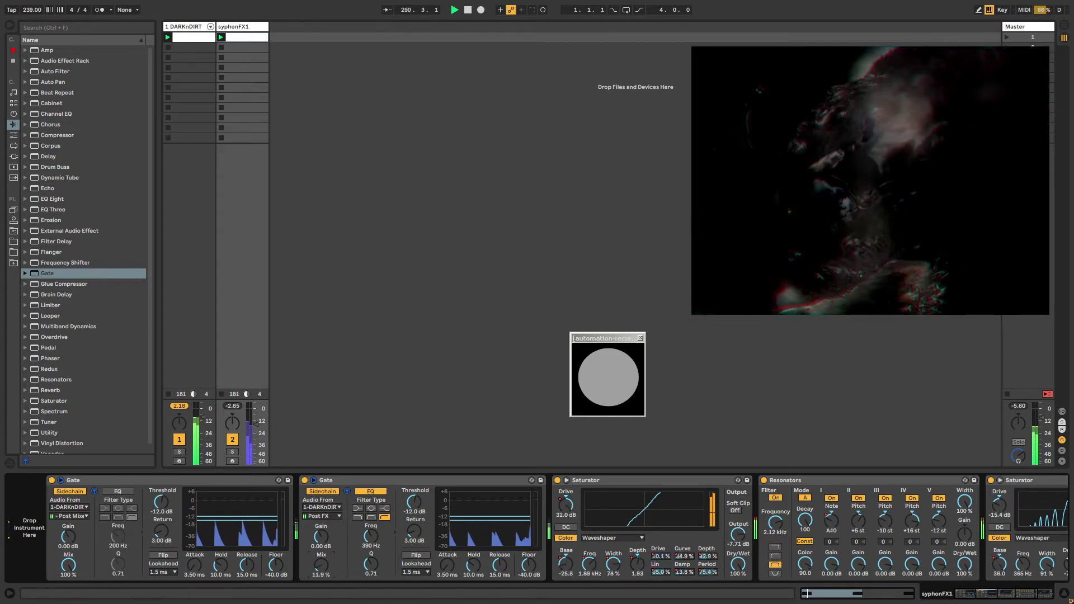
# Step: Set the second Gate's sidechain Gain to -24 dB and its sidechain Mix to 0%
pyautogui.click(602, 481)
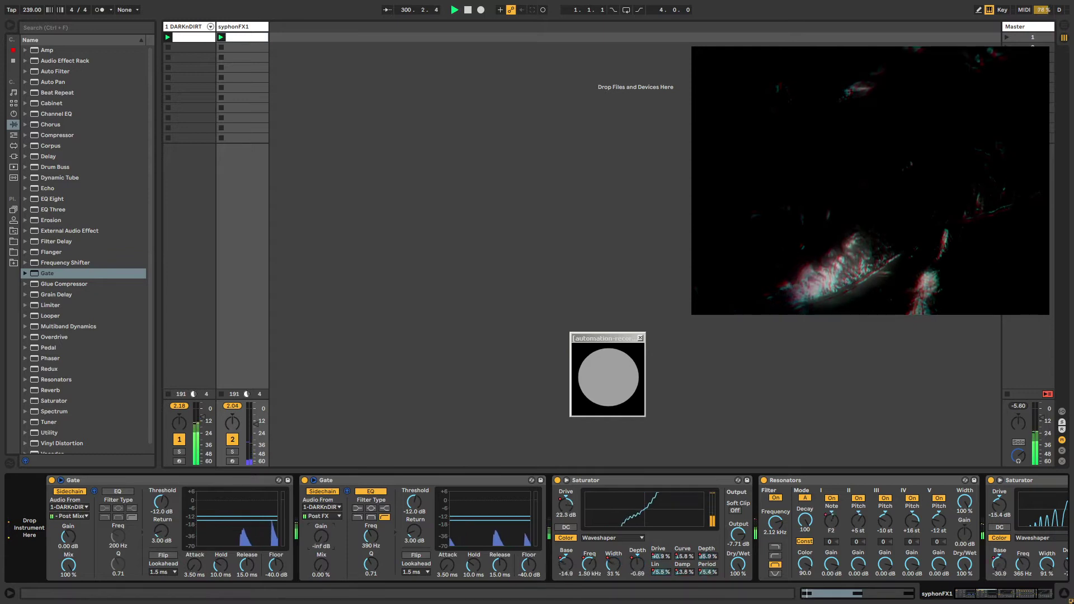
pyautogui.moveTo(326, 563)
pyautogui.mouseDown()
pyautogui.moveTo(326, 493)
pyautogui.moveTo(333, 574)
pyautogui.mouseUp()
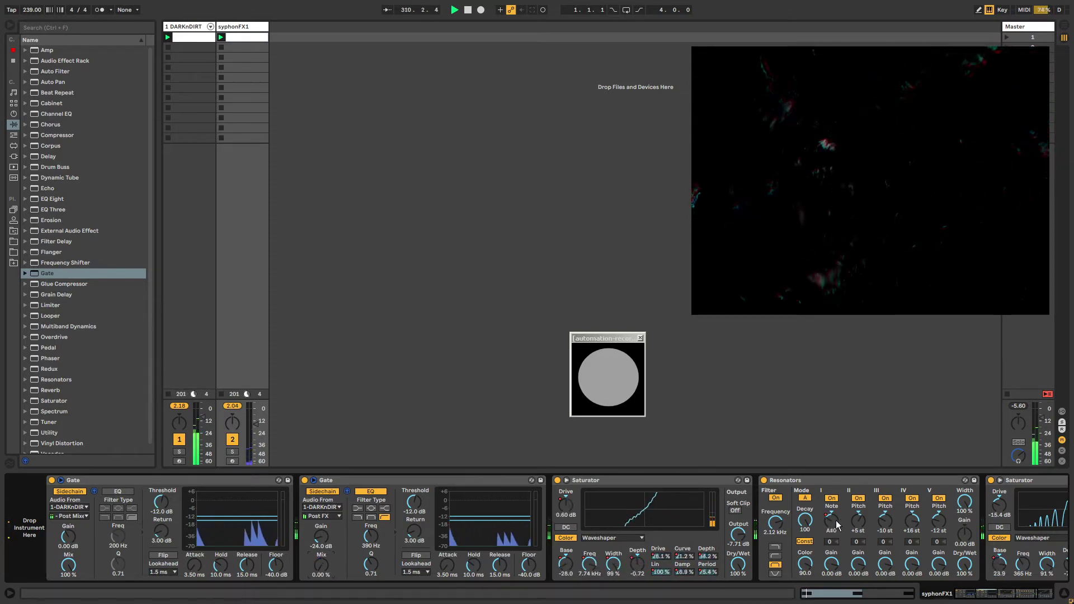
pyautogui.click(784, 478)
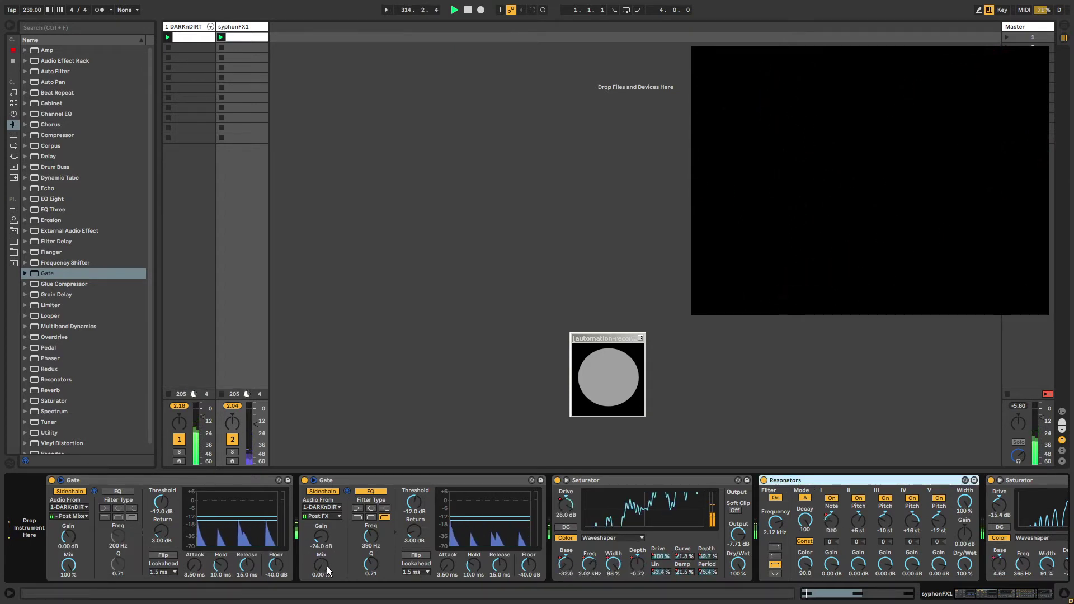
pyautogui.moveTo(321, 565)
pyautogui.mouseDown()
pyautogui.moveTo(321, 555)
pyautogui.moveTo(321, 566)
pyautogui.mouseUp()
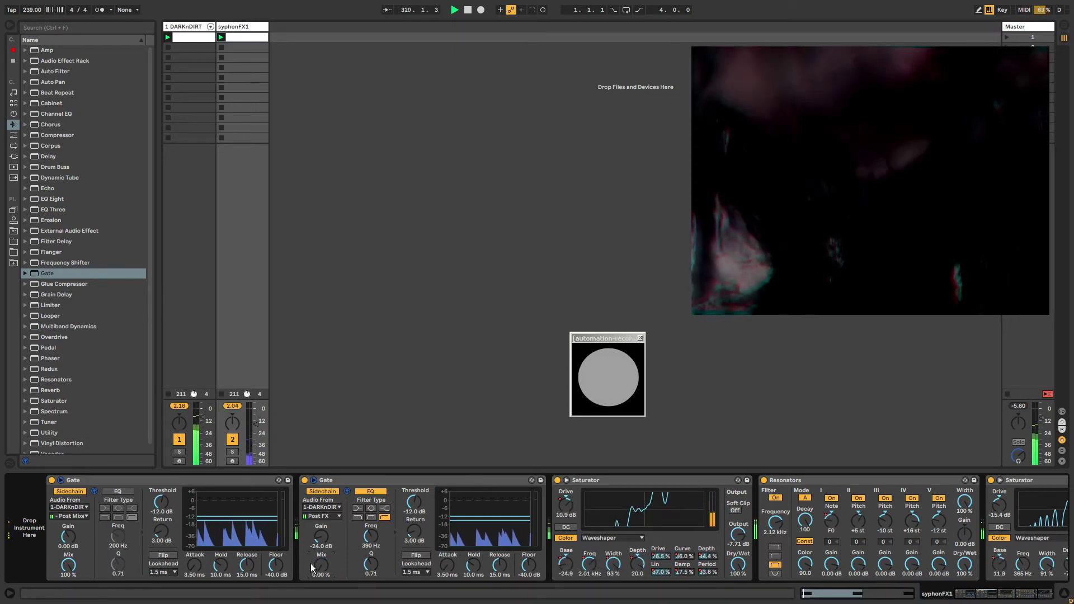
# Step: Unlink the syphonFX1 clip's Gate S/C Mix envelope with a loop length of 5.2.2 and record sidechain Mix automation into it
pyautogui.hotkey('shift', 'Tab')
pyautogui.click(154, 573)
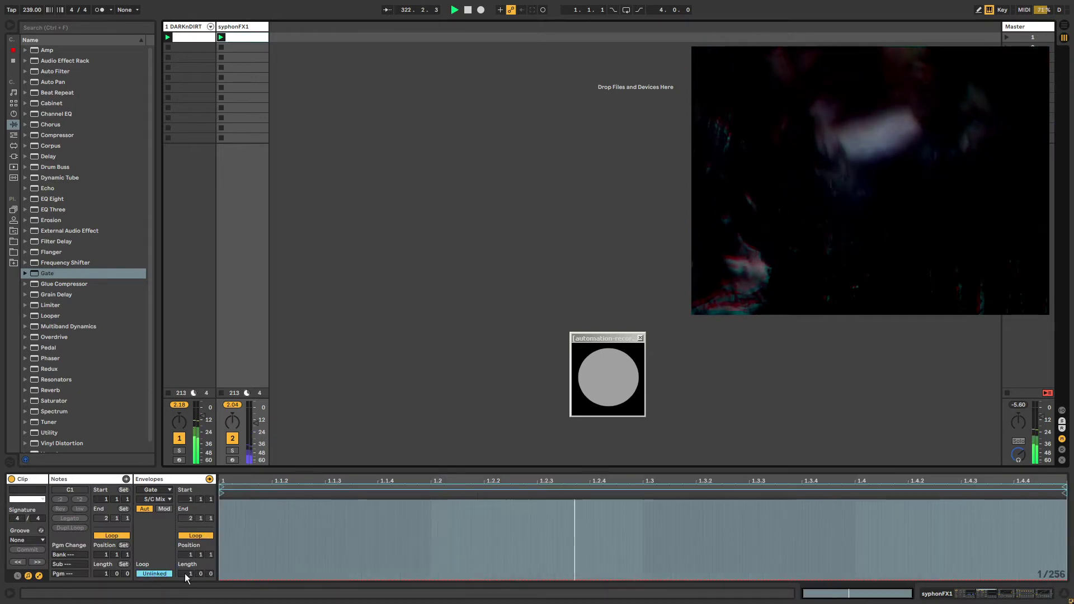
pyautogui.moveTo(210, 498); pyautogui.dragTo(210, 489)
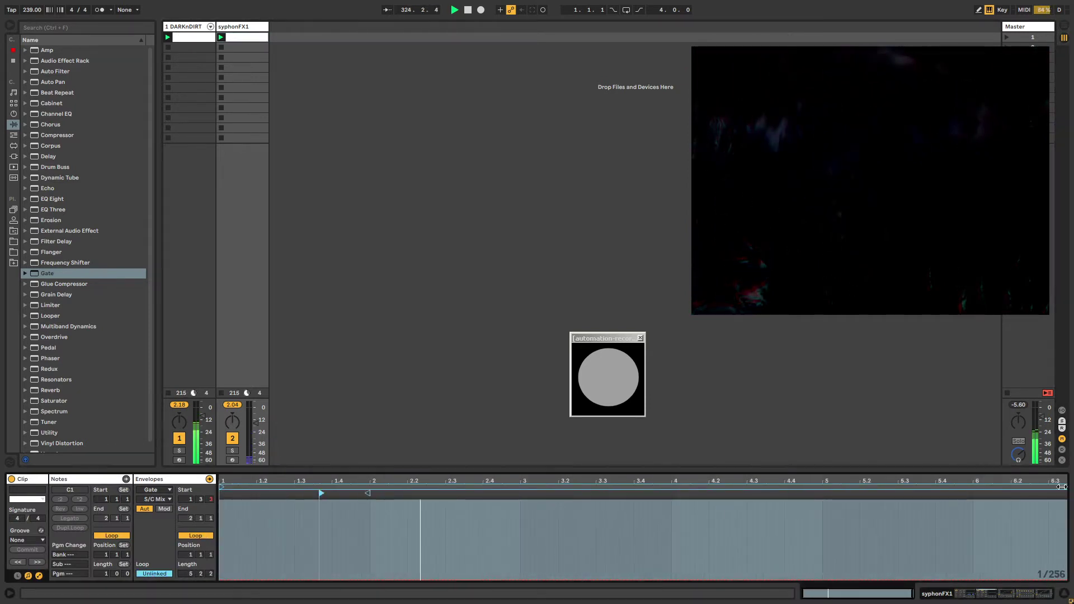
pyautogui.hotkey('shift', 'Tab')
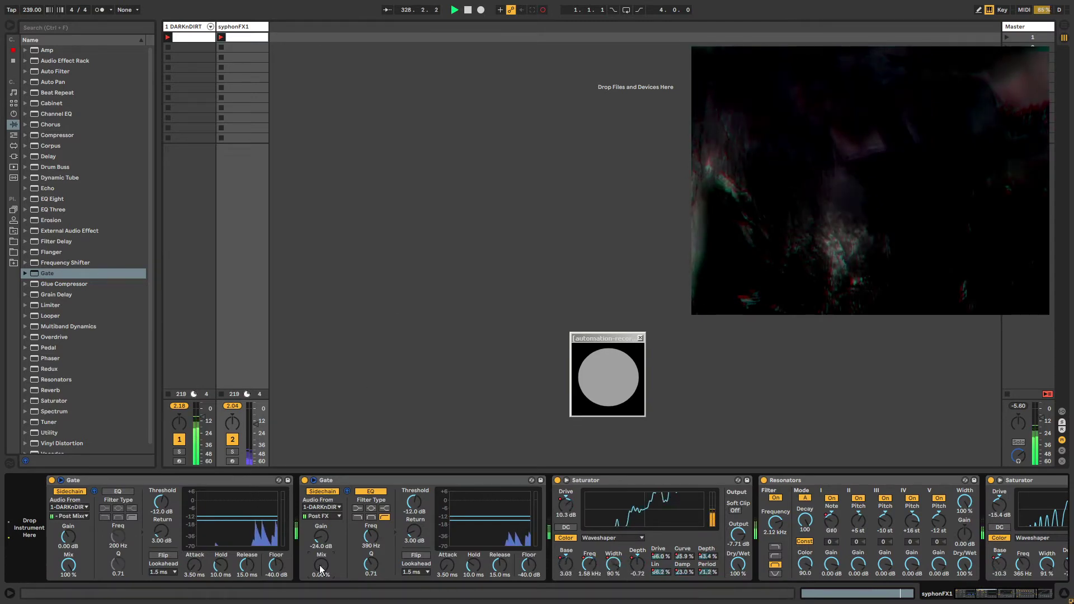
pyautogui.moveTo(322, 566); pyautogui.dragTo(322, 557)
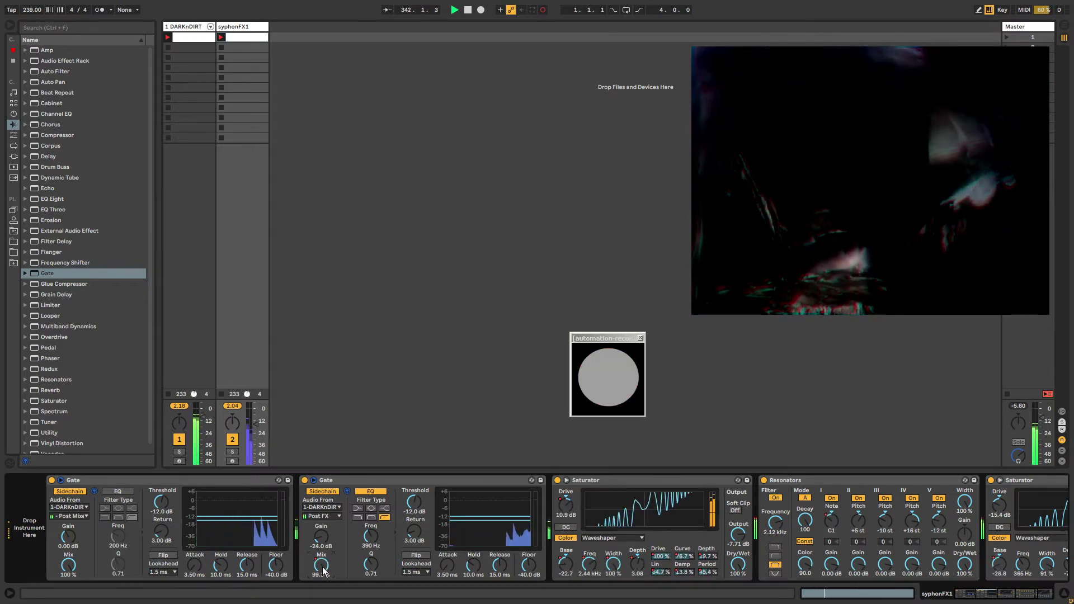
# Step: Lower the tempo to 35 BPM and raise it to 70 BPM
pyautogui.moveTo(23, 8); pyautogui.dragTo(22, 73)
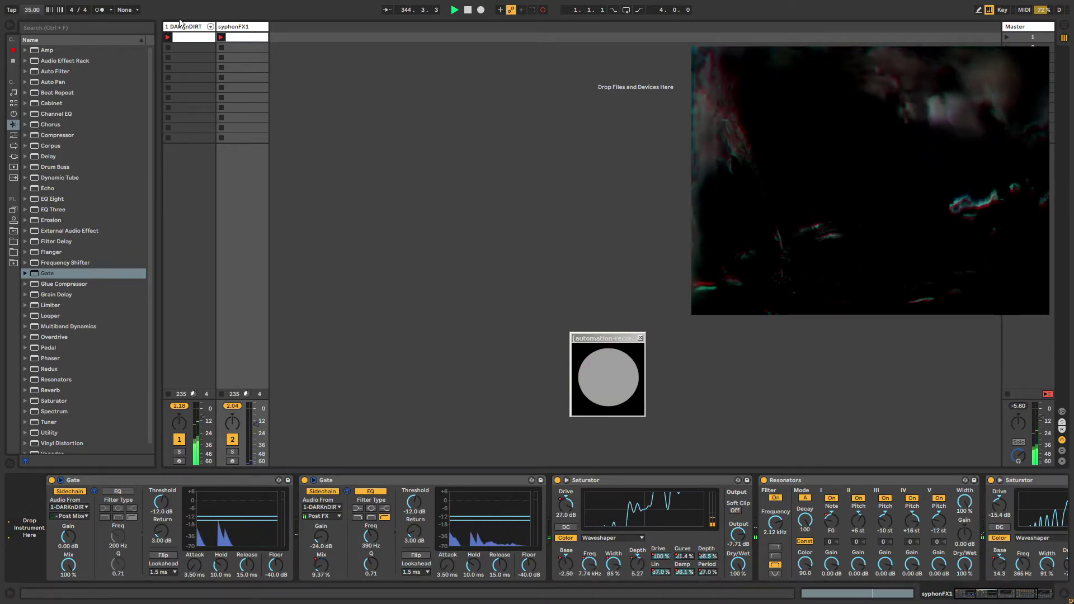
pyautogui.moveTo(31, 9); pyautogui.dragTo(32, 0)
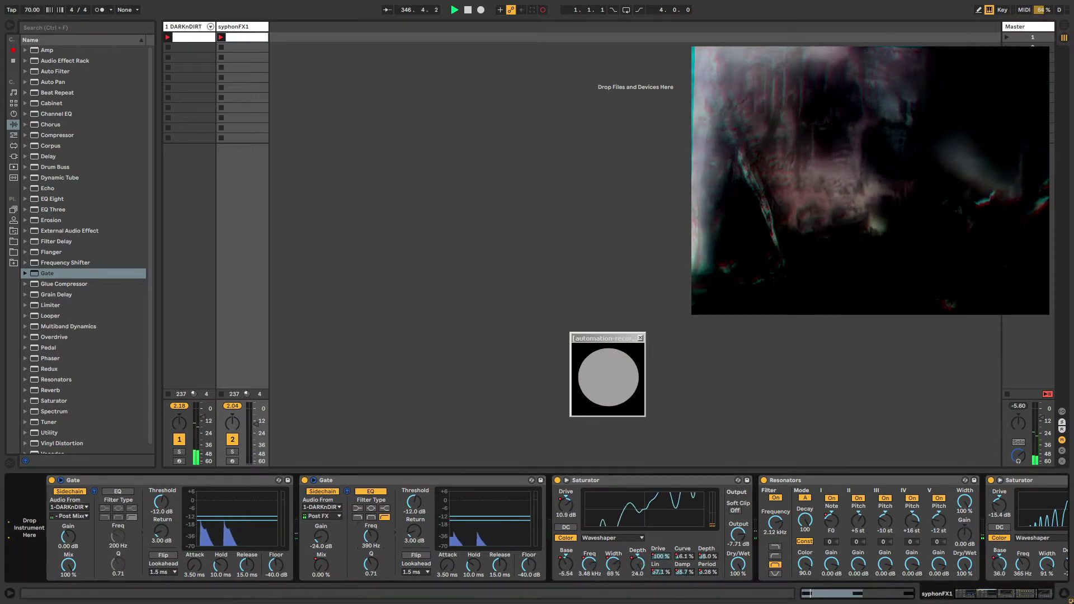
# Step: Switch the second Gate's sidechain filter to low-pass and set its frequency to 1.80 kHz and Q to 2.09
pyautogui.moveTo(370, 539)
pyautogui.mouseDown()
pyautogui.moveTo(369, 561)
pyautogui.moveTo(371, 546)
pyautogui.mouseUp()
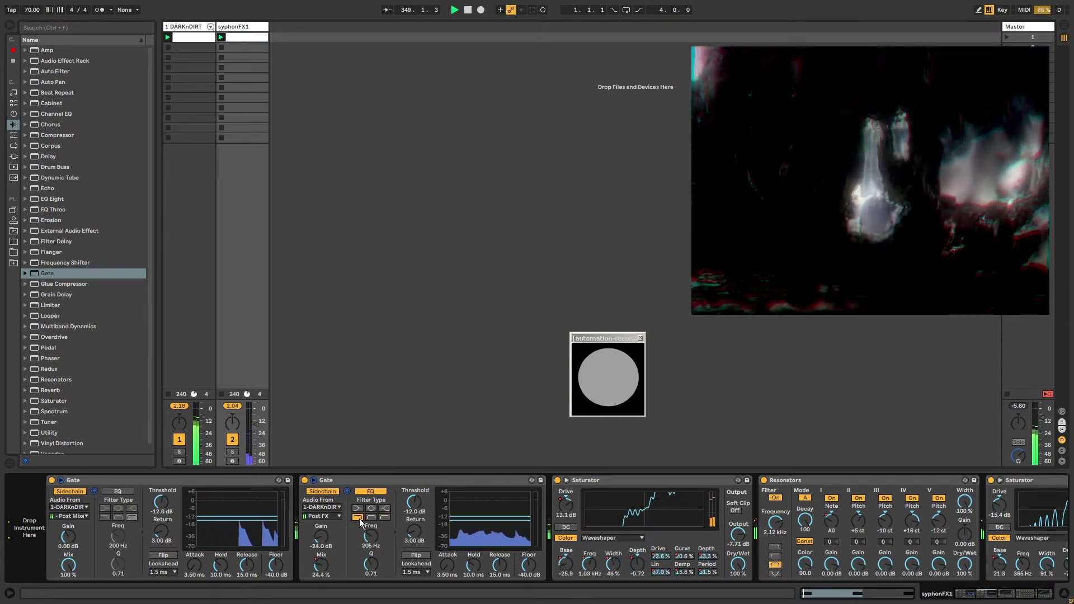
pyautogui.moveTo(368, 538); pyautogui.dragTo(367, 522)
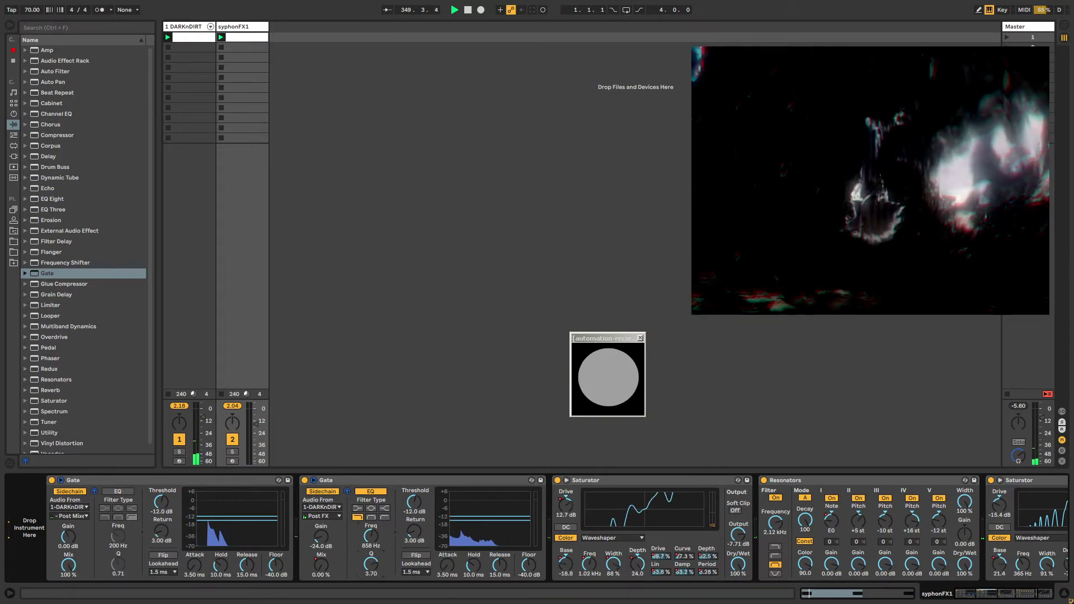
pyautogui.moveTo(359, 523); pyautogui.dragTo(360, 531)
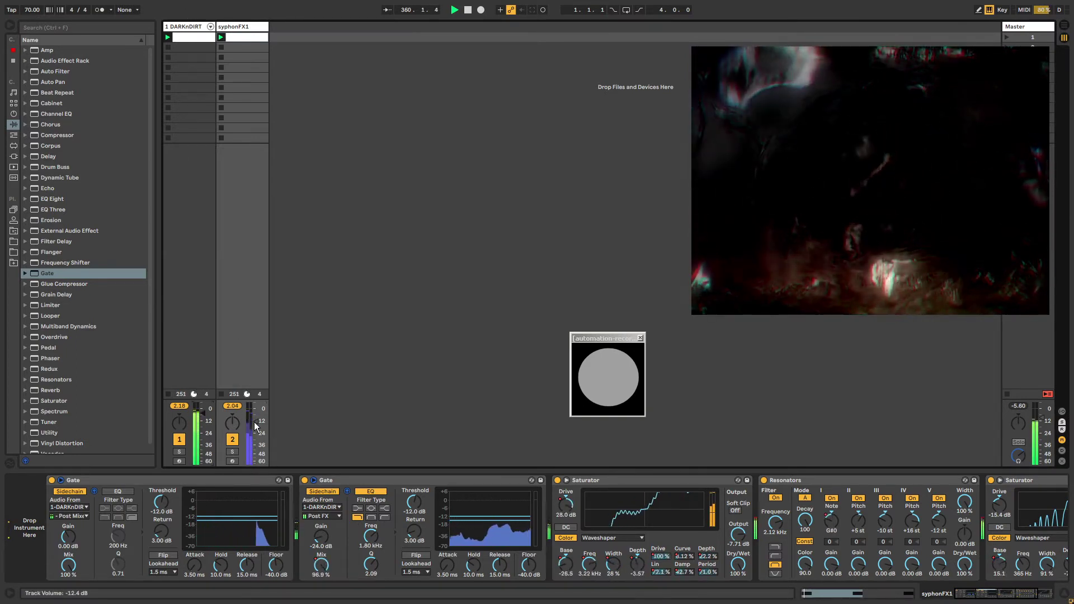
# Step: Lower the second Gate's sidechain Gain to -30.6 dB and fold the first Gate in the syphonFX1 chain
pyautogui.rightClick(328, 509)
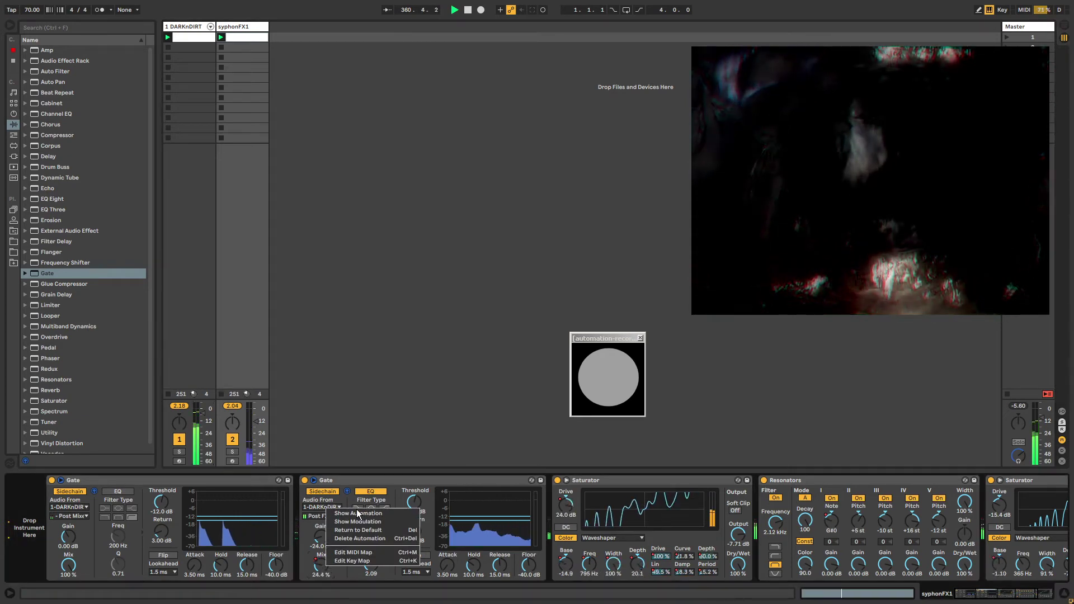
pyautogui.click(319, 540)
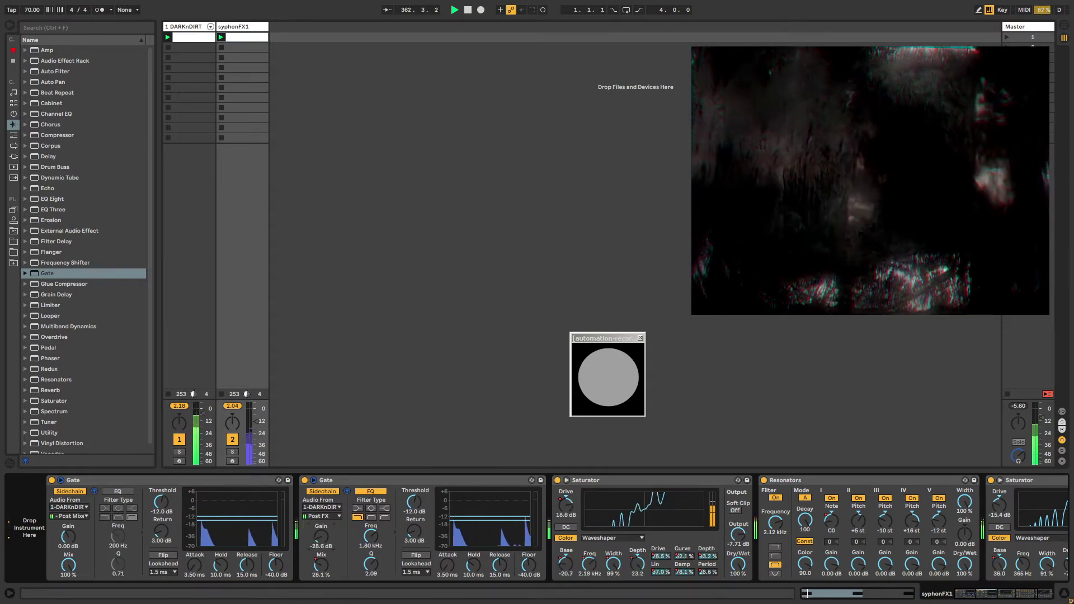
pyautogui.click(119, 481)
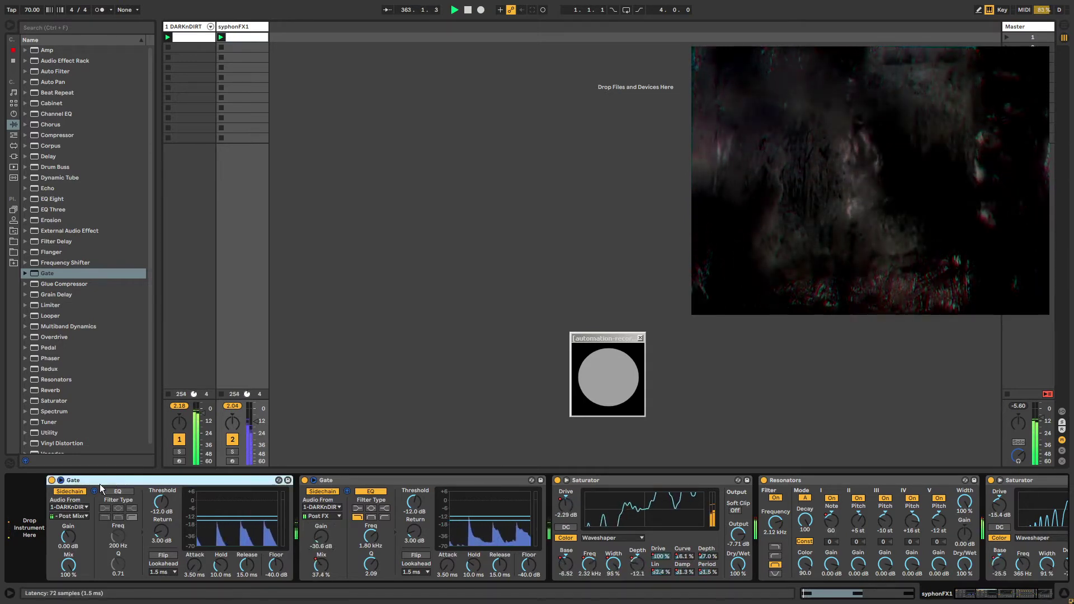
pyautogui.press('Delete')
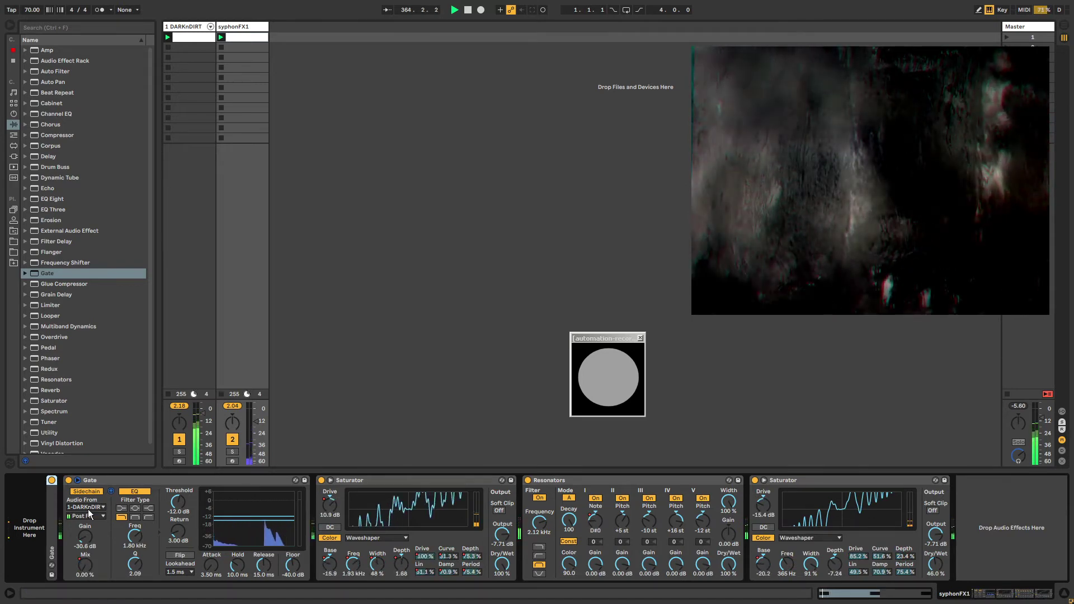
# Step: Reduce the unfolded Gate's sidechain Gain to -41.4 dB on the syphonFX1 track
pyautogui.click(92, 480)
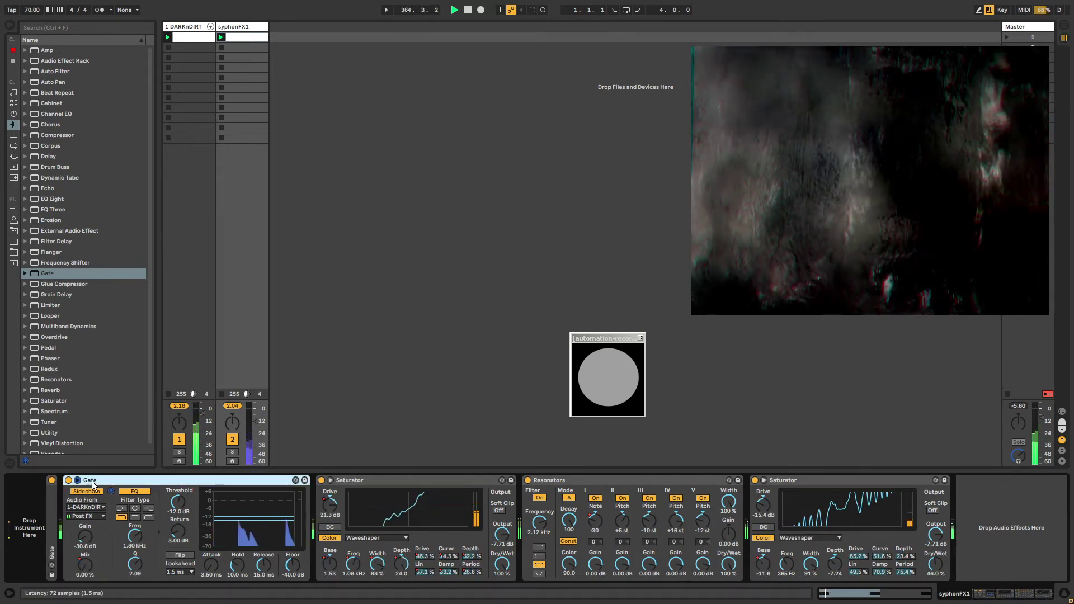
pyautogui.click(356, 480)
pyautogui.click(159, 481)
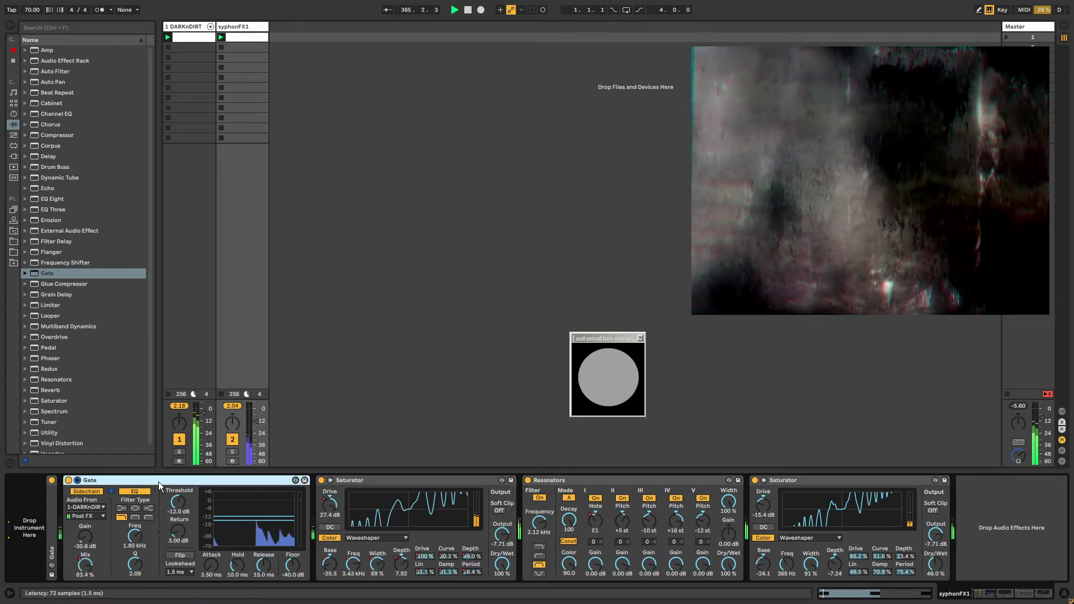
pyautogui.click(190, 27)
pyautogui.click(231, 28)
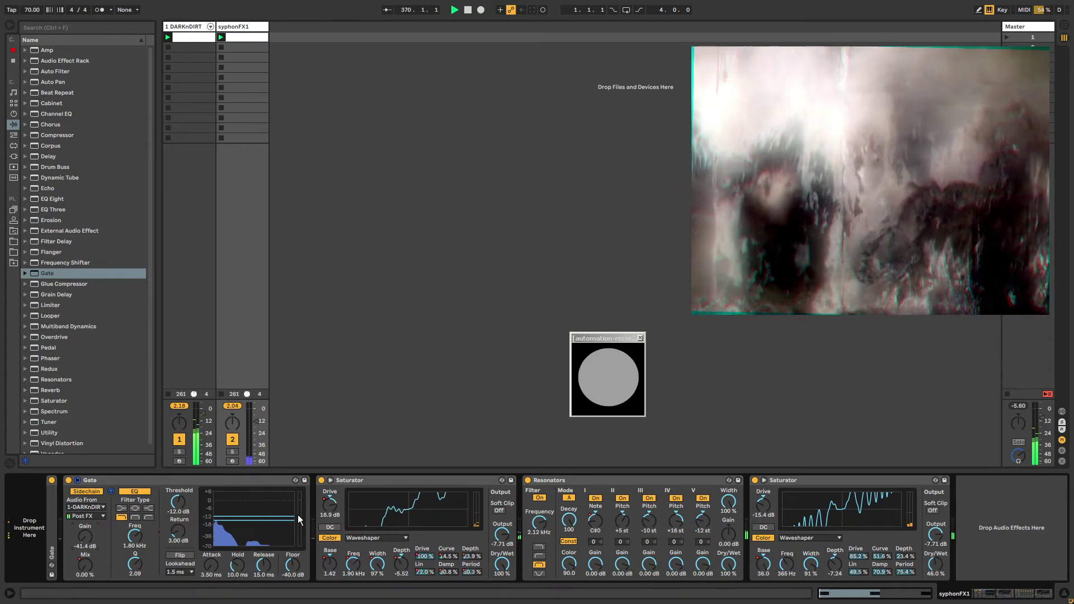
# Step: Move the unfolded Gate after the first Saturator and set its sidechain Gain to -13.7 dB and filter frequency to 4.82 kHz
pyautogui.click(126, 479)
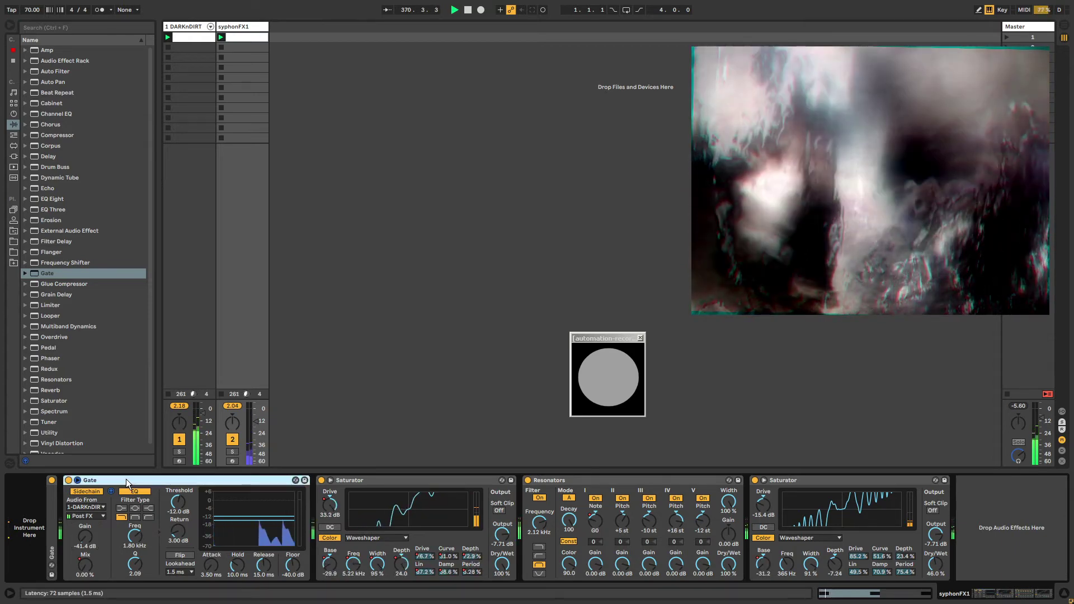
pyautogui.moveTo(126, 478); pyautogui.dragTo(444, 483)
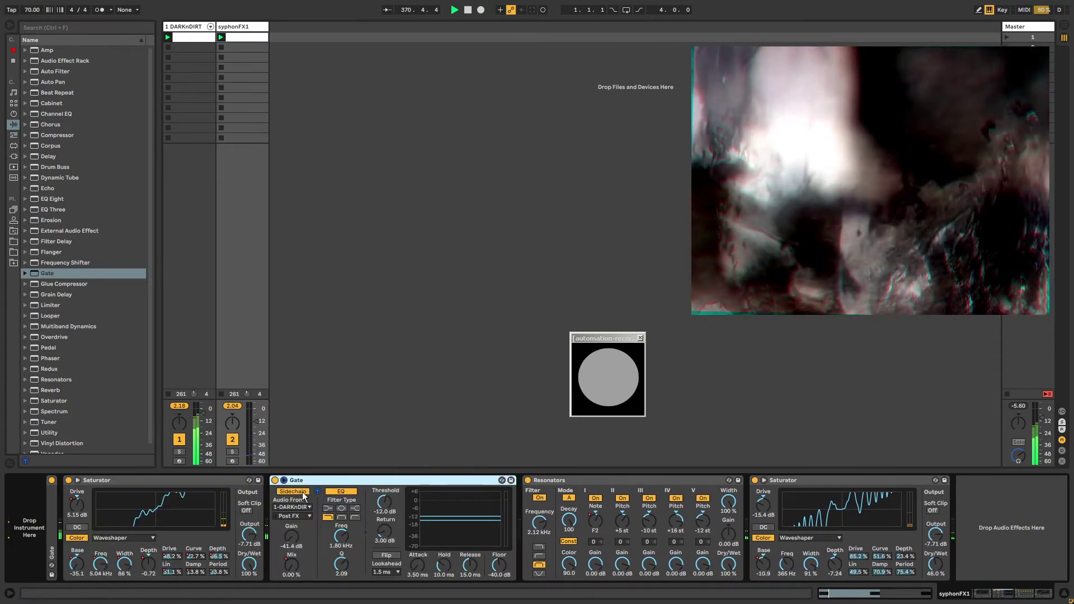
pyautogui.click(168, 481)
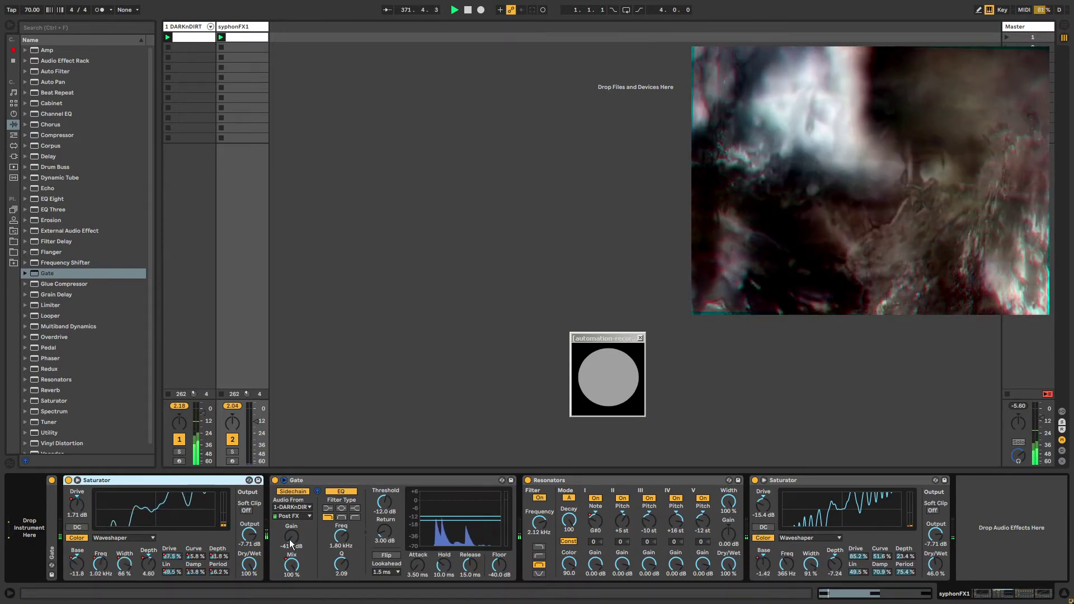
pyautogui.moveTo(291, 543); pyautogui.dragTo(291, 527)
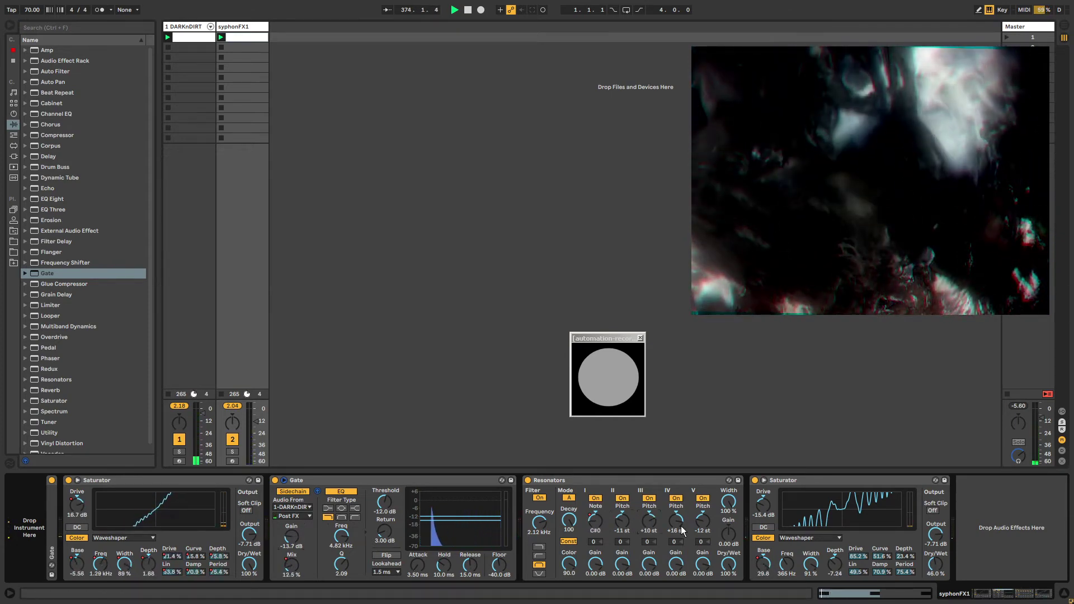
# Step: Add an Auto Pan after syphonFX1's Resonators as an inverted sawtooth with 100% Amount, 0° Phase, 0.74 Hz Rate and 20.6% Shape
pyautogui.click(200, 65)
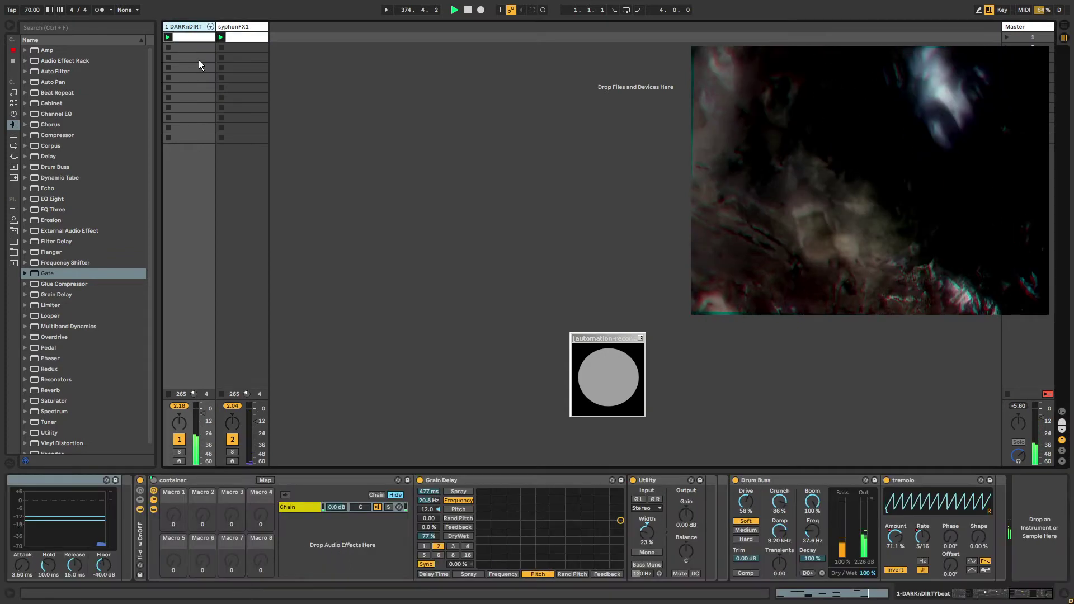
pyautogui.click(1014, 598)
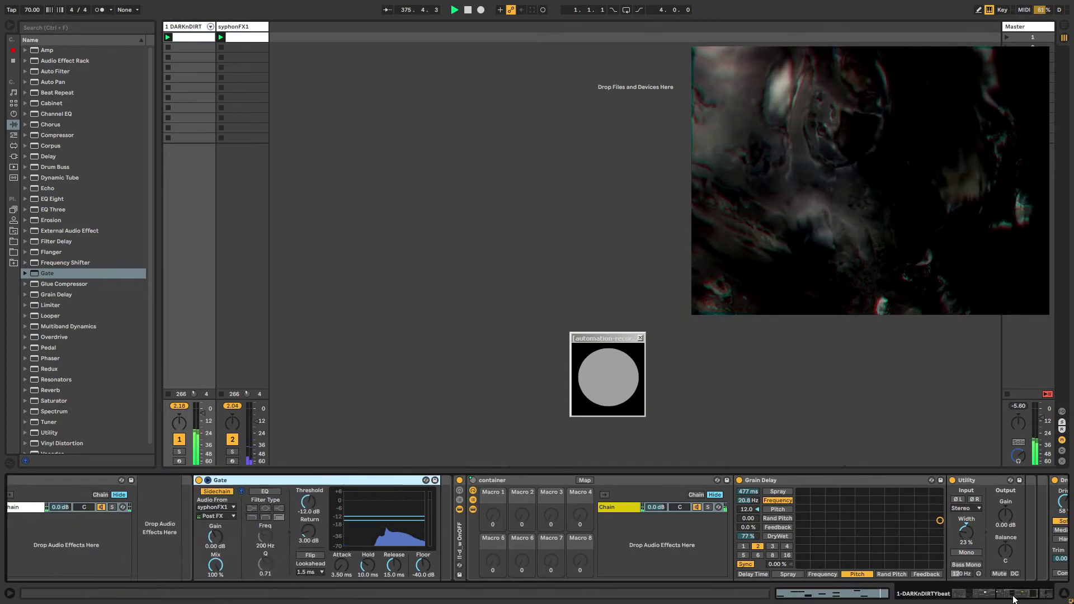
pyautogui.moveTo(1014, 598); pyautogui.dragTo(994, 594)
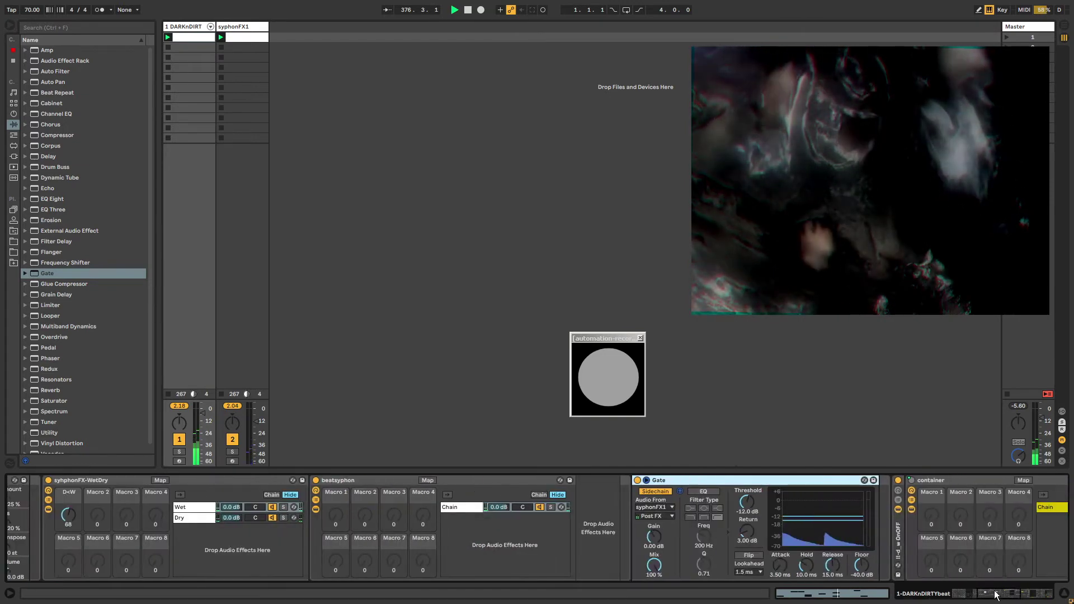
pyautogui.click(232, 28)
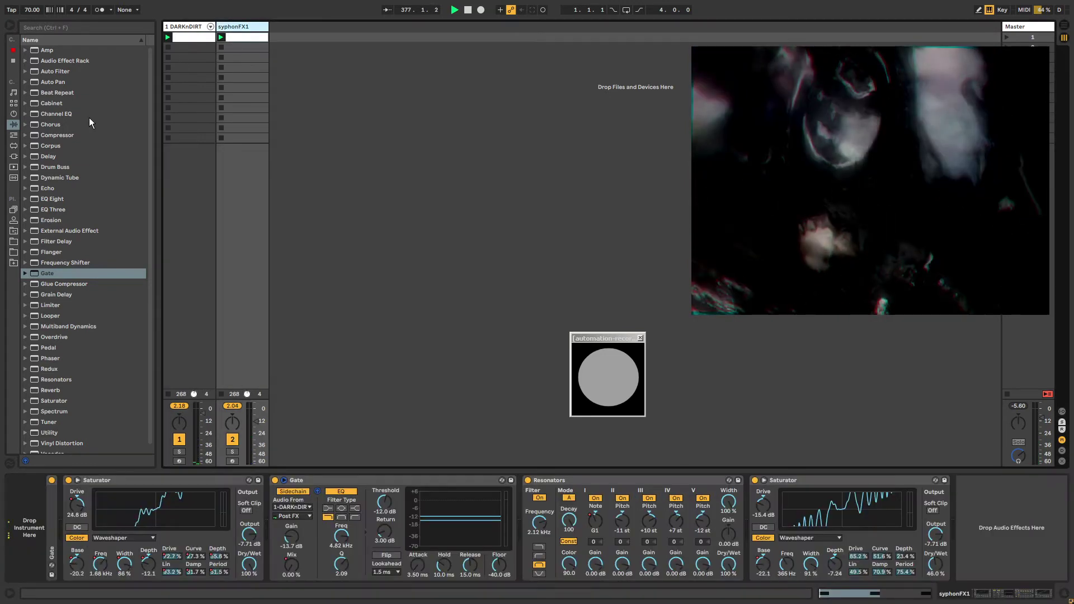
pyautogui.moveTo(53, 82); pyautogui.dragTo(737, 540)
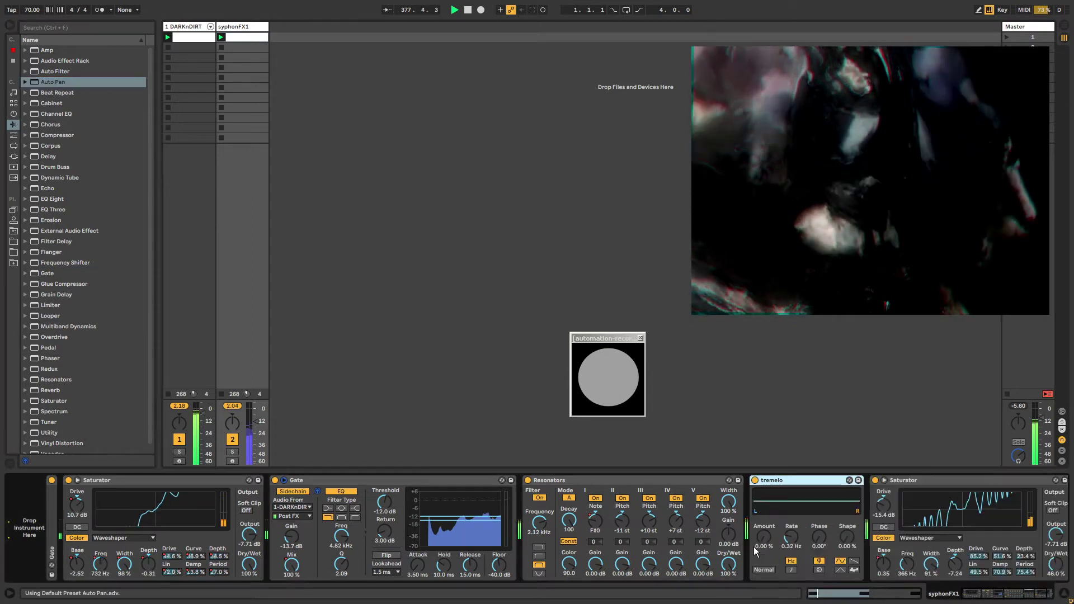
pyautogui.click(852, 561)
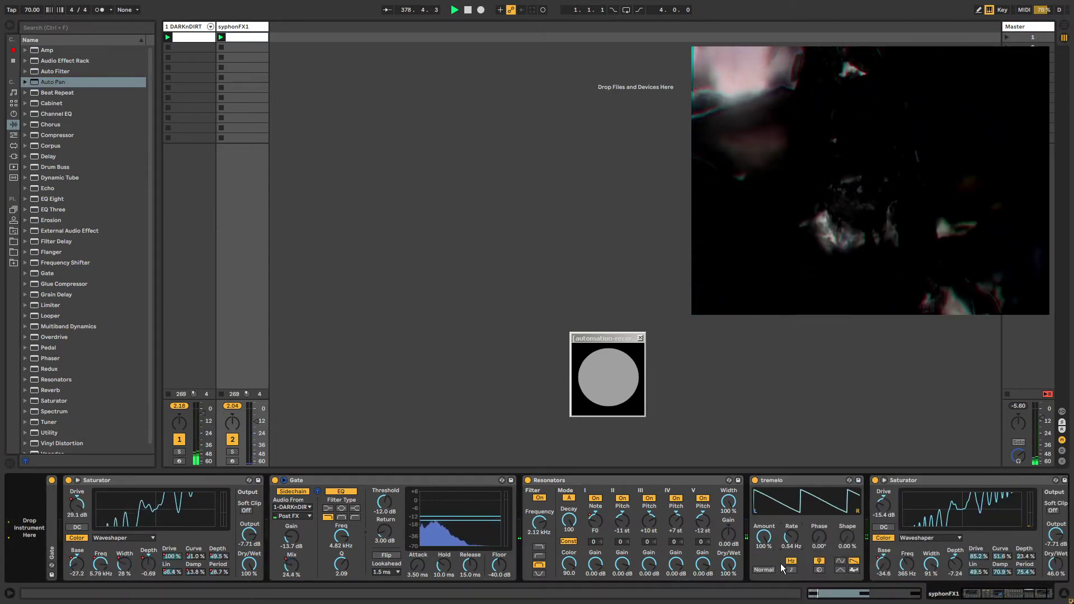
pyautogui.click(988, 594)
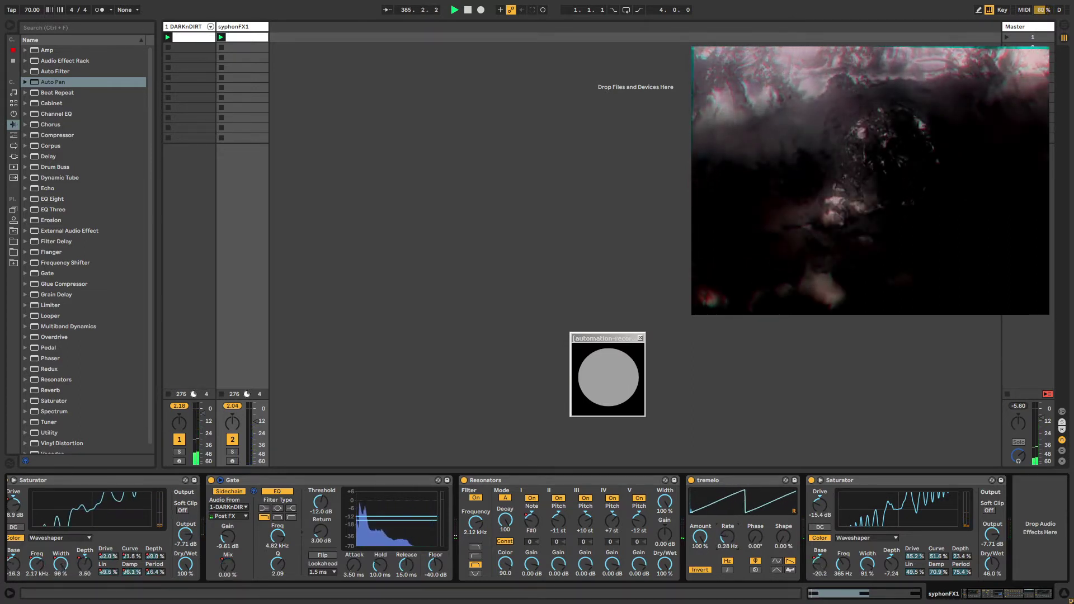
pyautogui.moveTo(739, 537)
pyautogui.mouseDown()
pyautogui.moveTo(738, 489)
pyautogui.moveTo(738, 529)
pyautogui.moveTo(730, 521)
pyautogui.mouseUp()
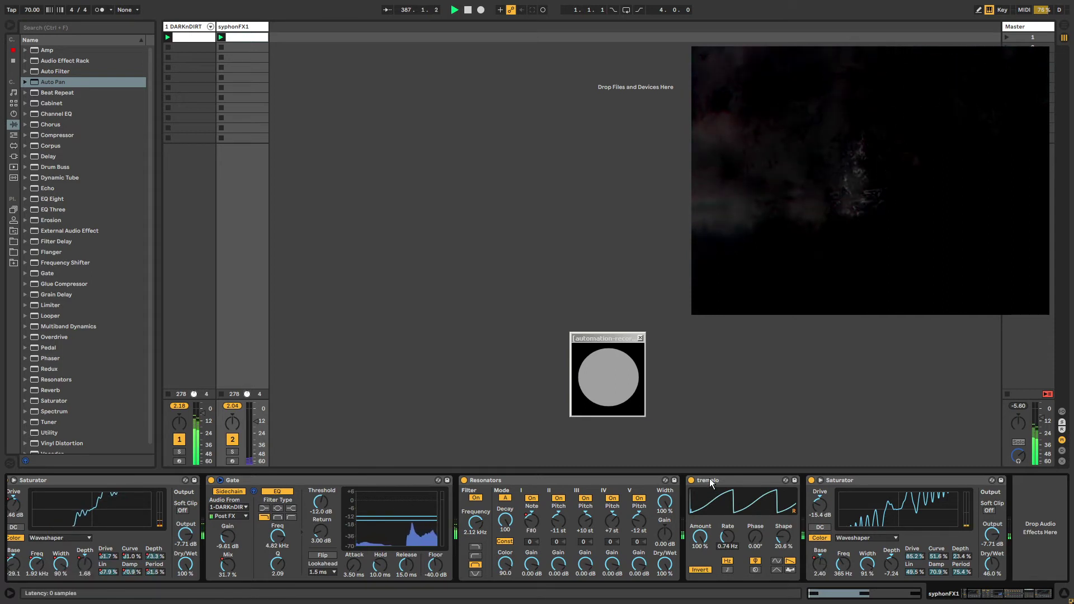
# Step: Move the tremelo device between the Gate and Resonators and set its Rate to tempo-synced 1/2
pyautogui.moveTo(607, 496); pyautogui.dragTo(484, 530)
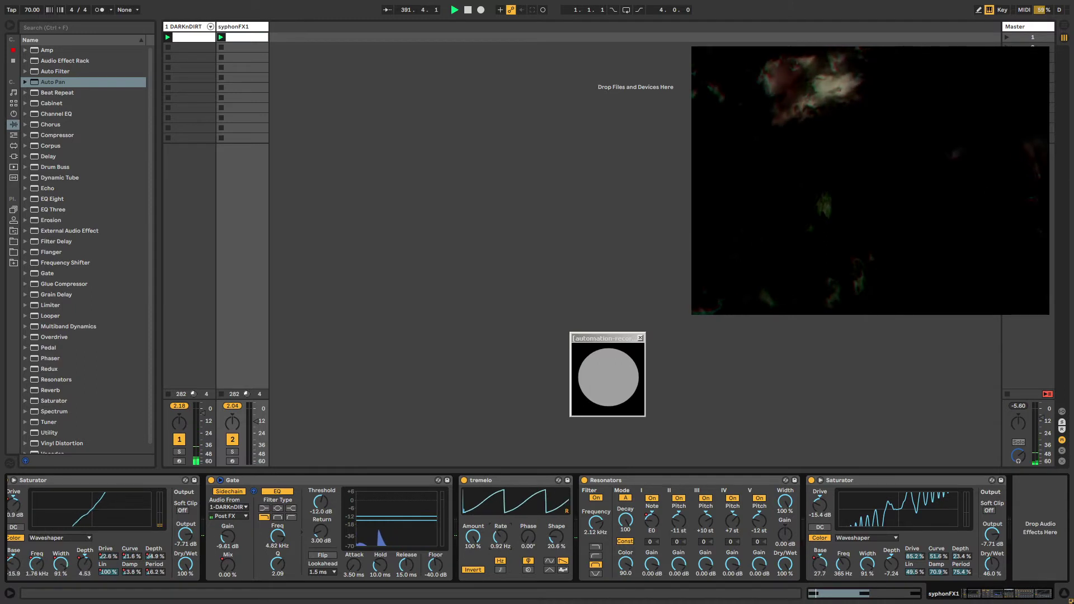
pyautogui.click(501, 568)
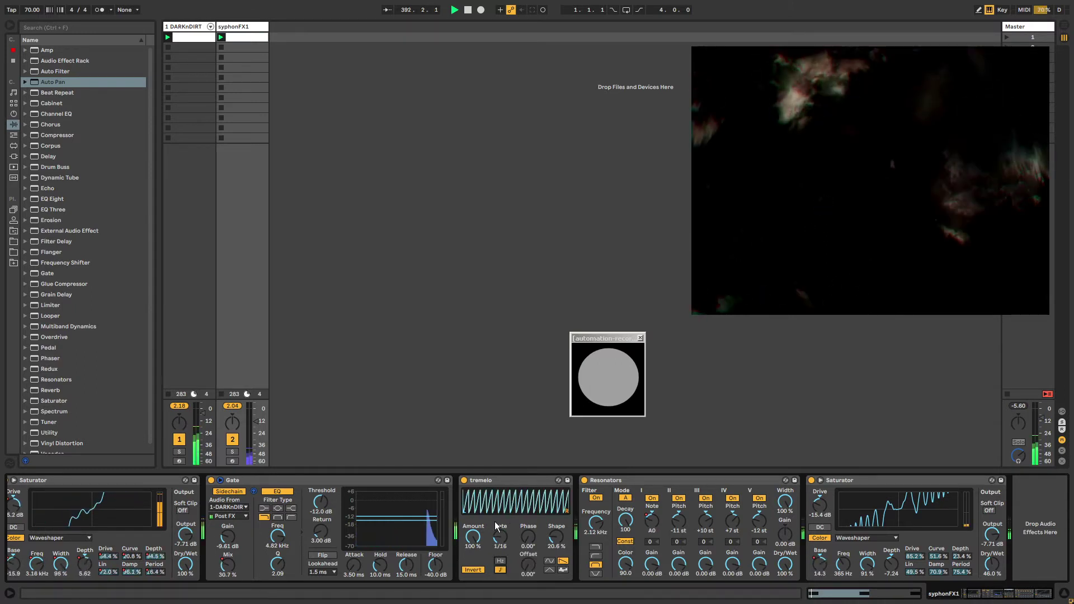
pyautogui.moveTo(495, 526); pyautogui.dragTo(495, 495)
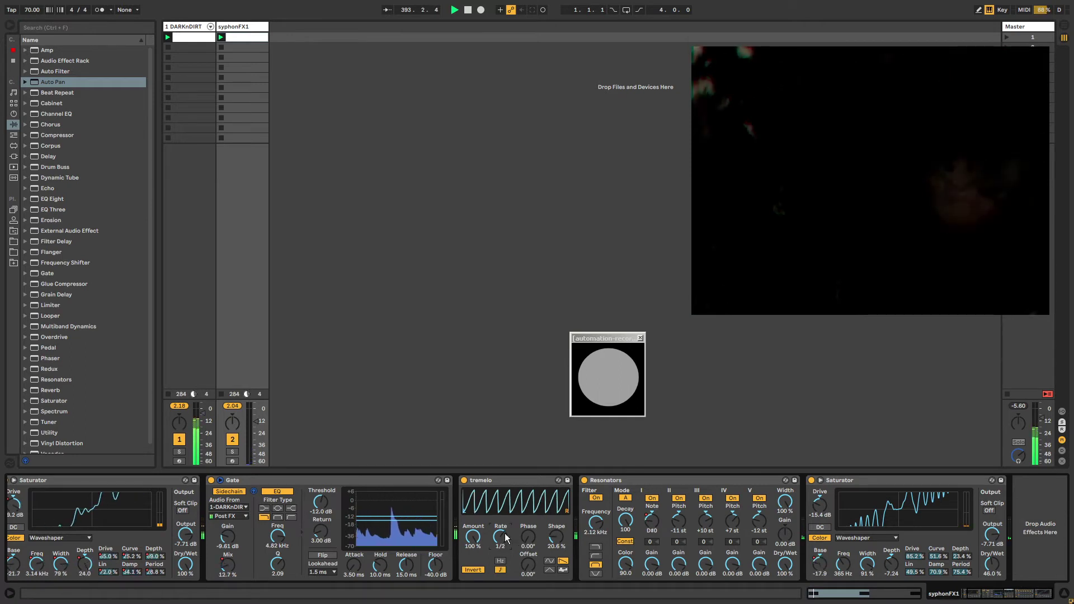
# Step: Lower the tempo to 68 BPM and insert a new MIDI track loaded with Operator
pyautogui.click(33, 9)
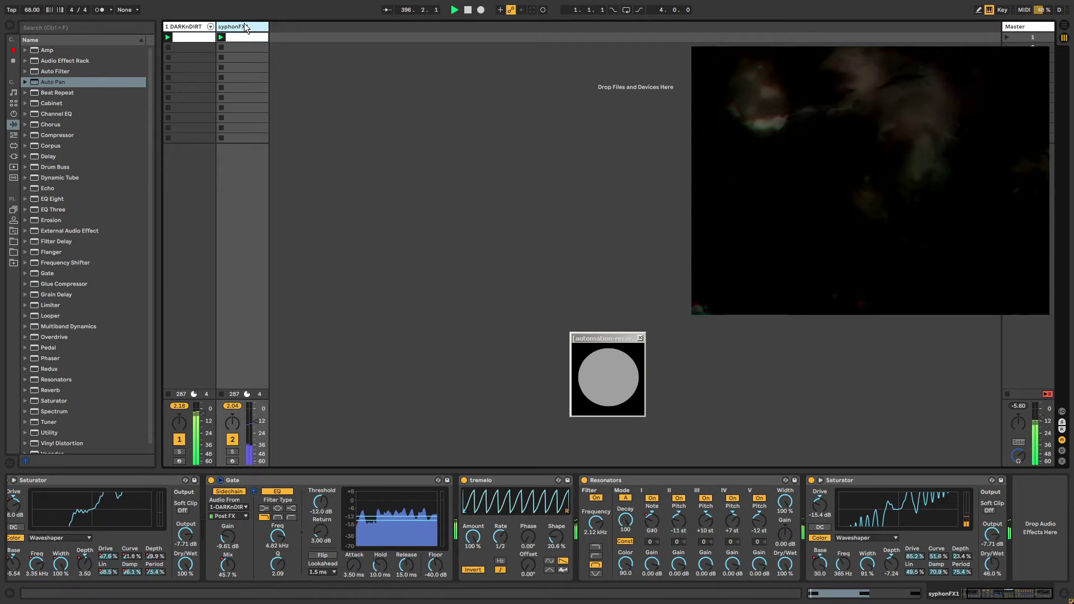
pyautogui.hotkey('ctrl', 'shift', 't')
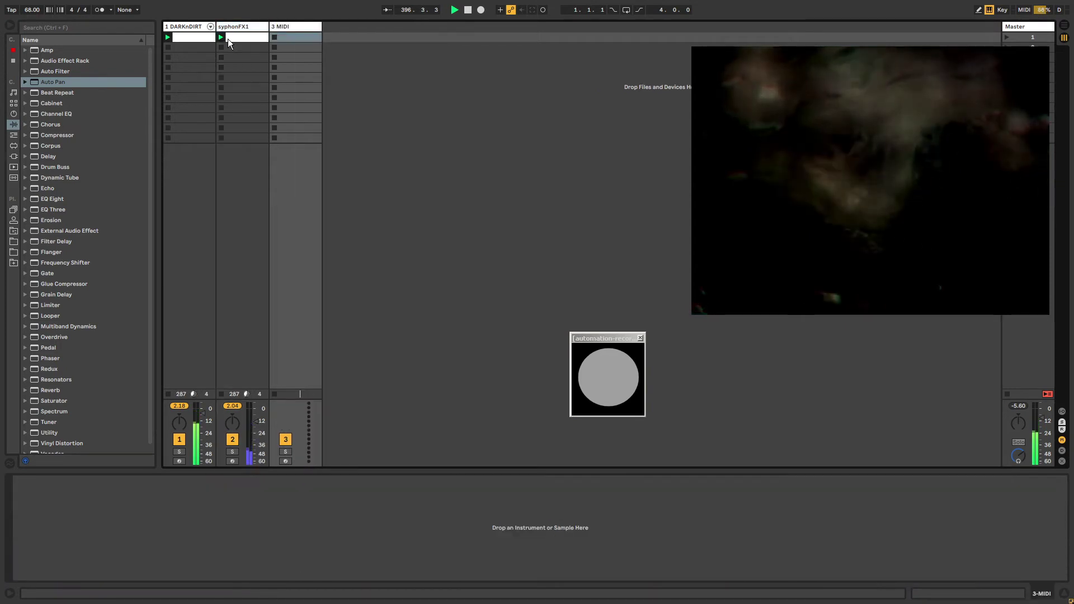
pyautogui.click(13, 114)
pyautogui.moveTo(42, 123); pyautogui.dragTo(288, 72)
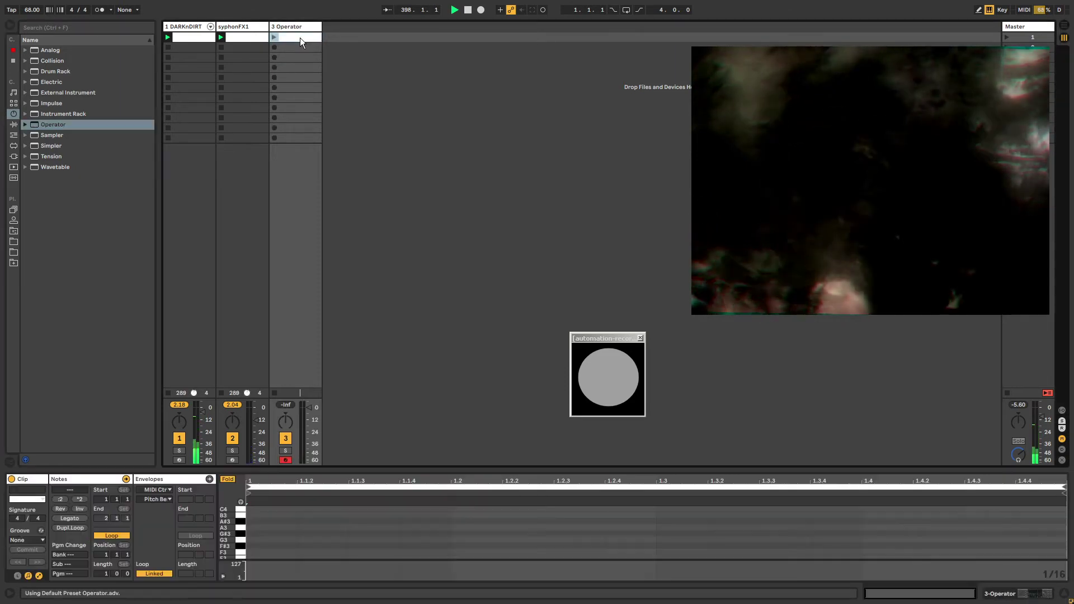
# Step: Create a one-bar clip in the Operator track's first slot with a sixteenth-long C3 note on each of the four beats
pyautogui.doubleClick(299, 38)
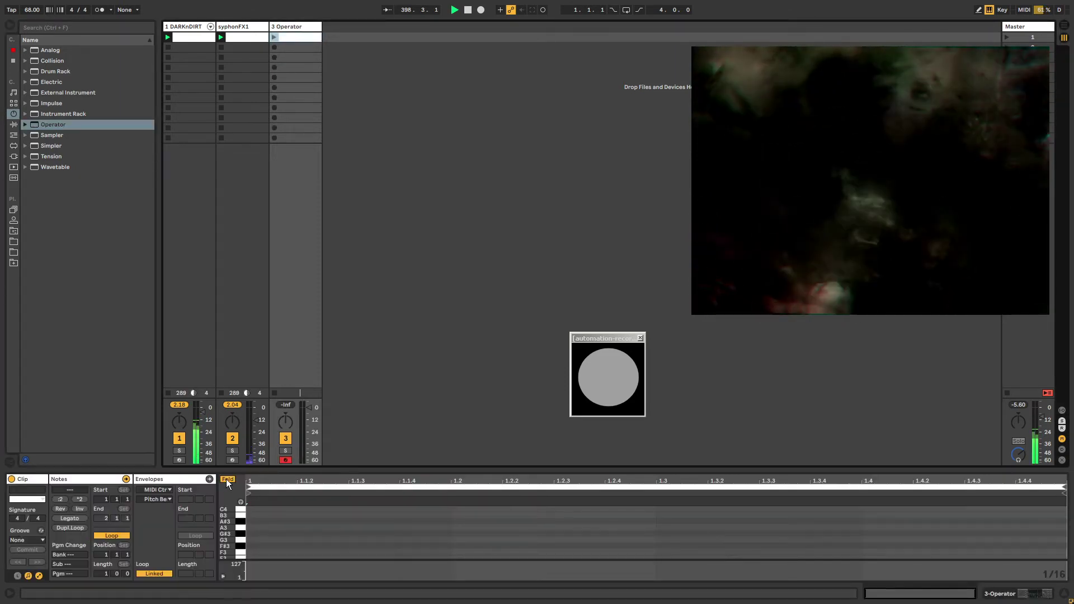
pyautogui.click(227, 479)
pyautogui.doubleClick(266, 557)
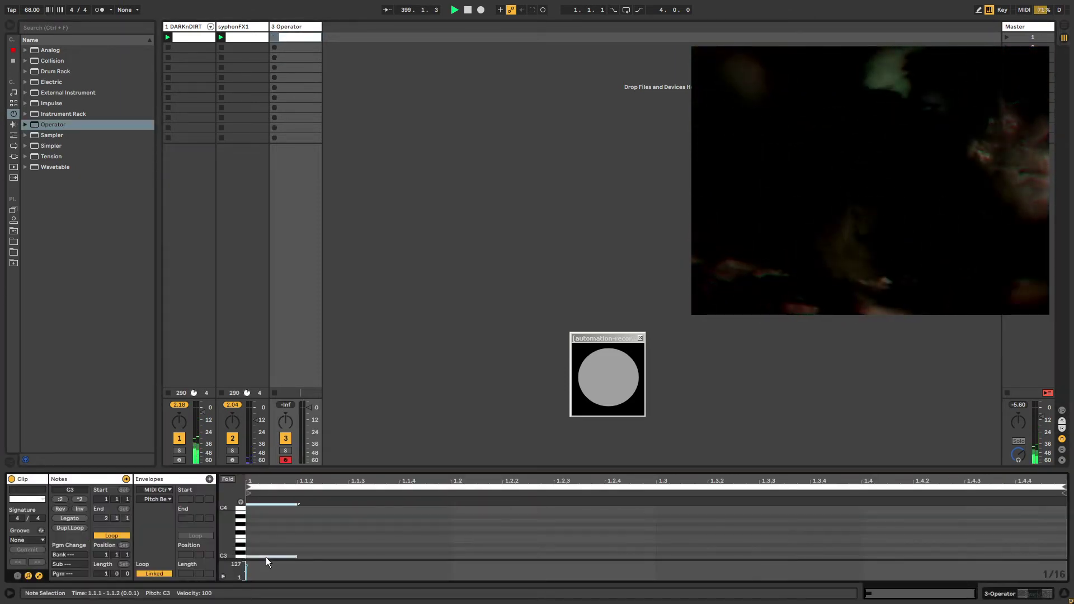
pyautogui.doubleClick(458, 556)
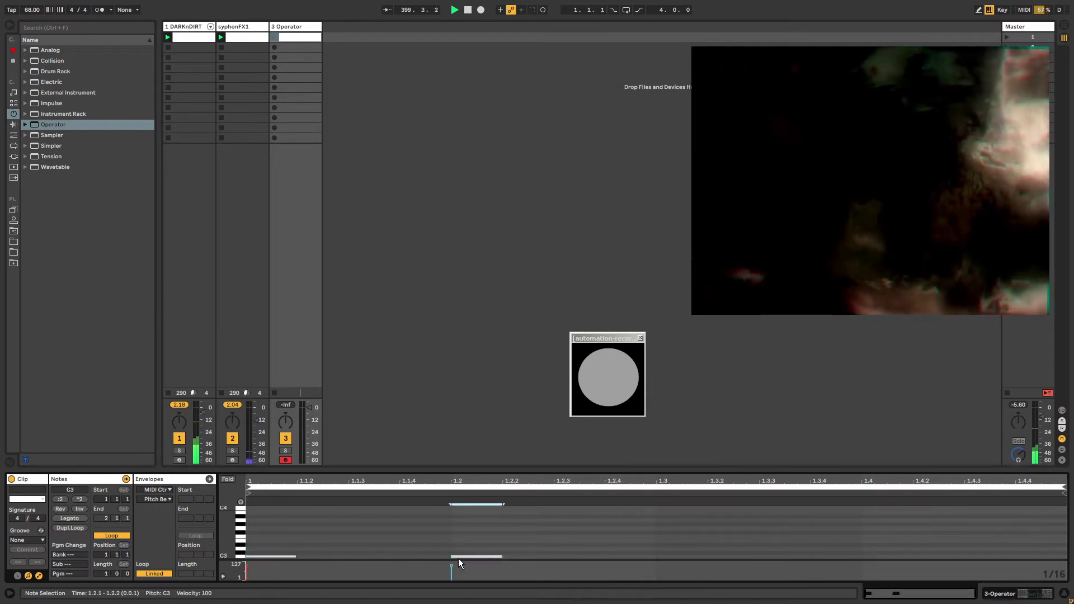
pyautogui.doubleClick(679, 557)
pyautogui.doubleClick(871, 557)
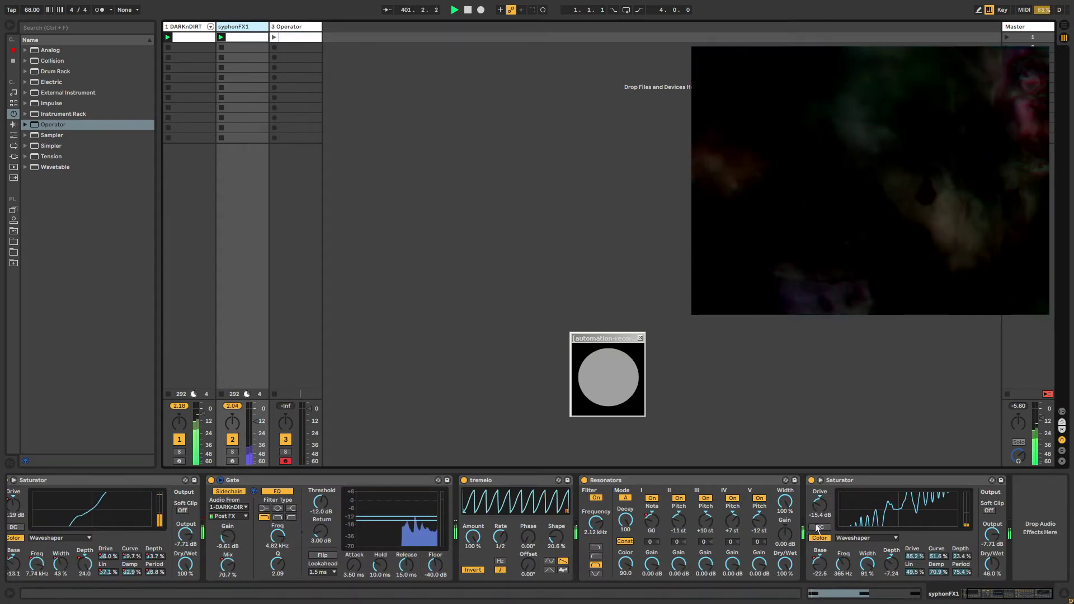
# Step: Adjust the DARKnDIRT track volume to -7.5 dB and review the tap points available for the syphonFX1 Gate's sidechain source
pyautogui.click(501, 536)
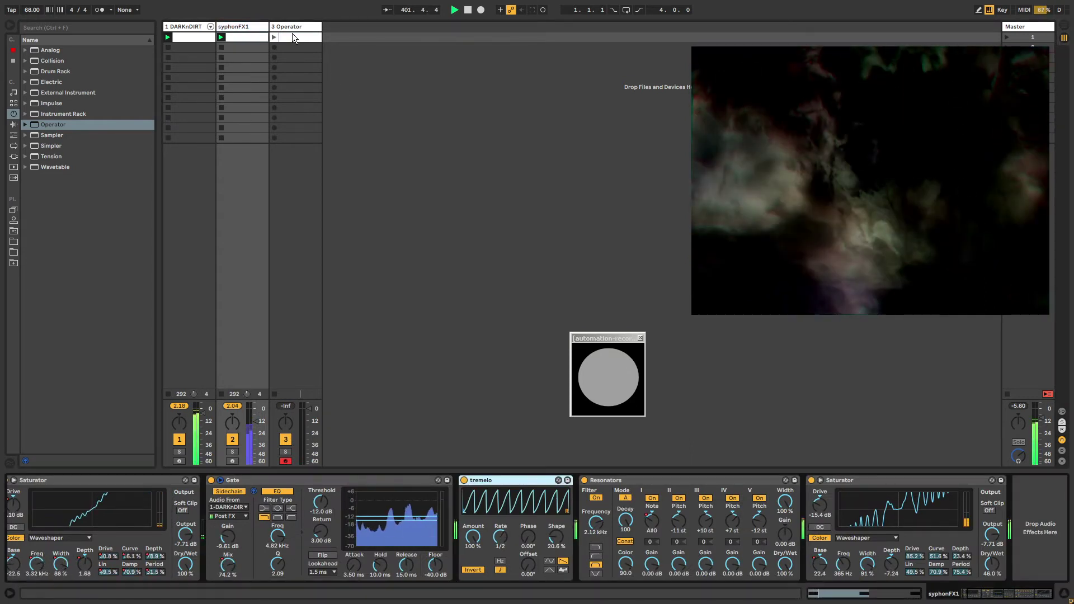
pyautogui.moveTo(201, 415); pyautogui.dragTo(202, 417)
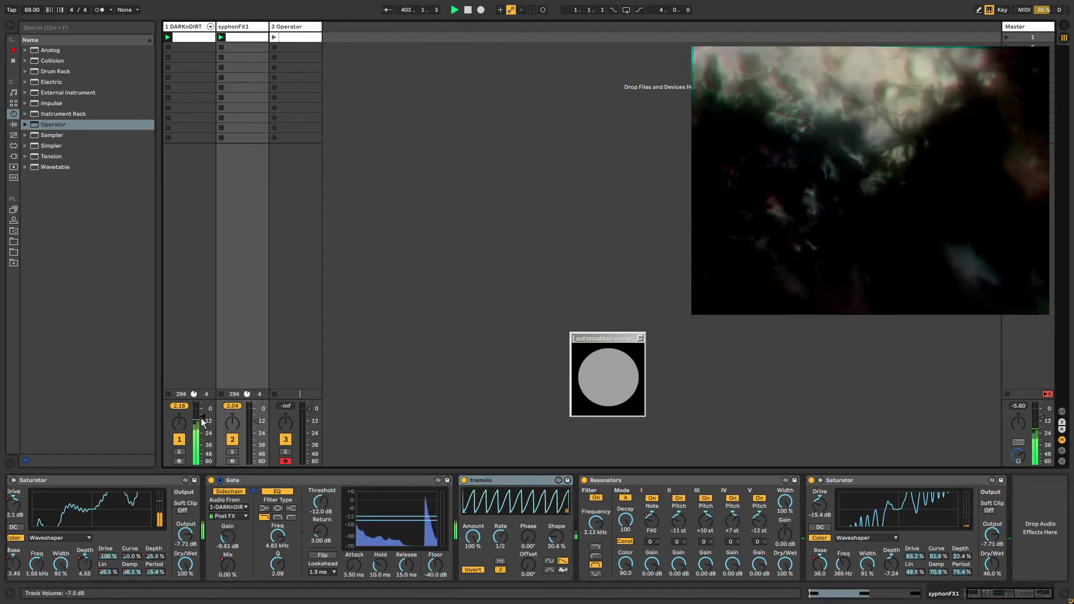
pyautogui.click(228, 516)
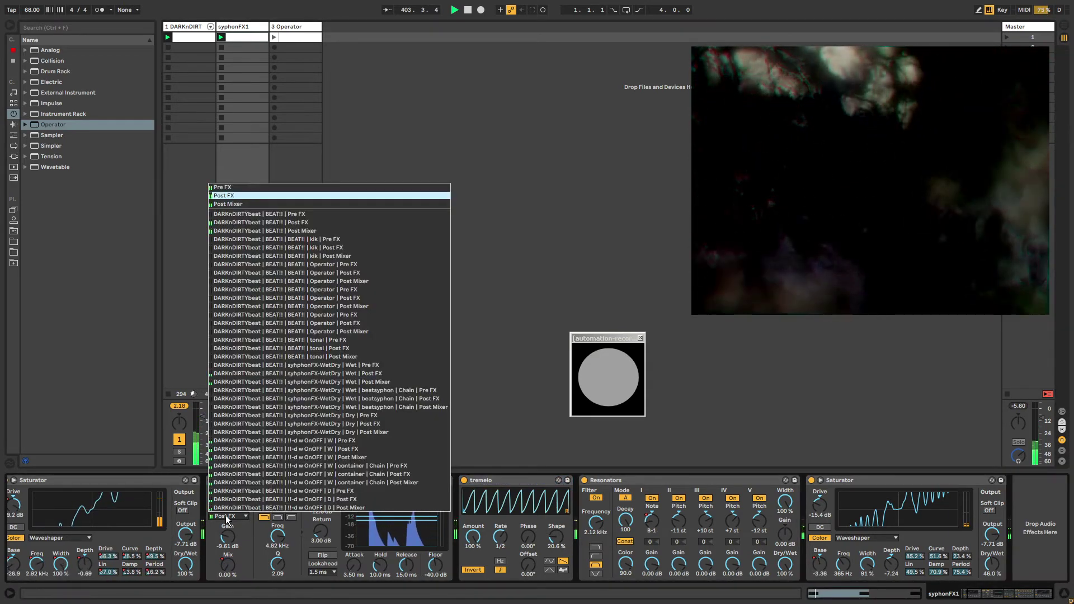
pyautogui.click(227, 519)
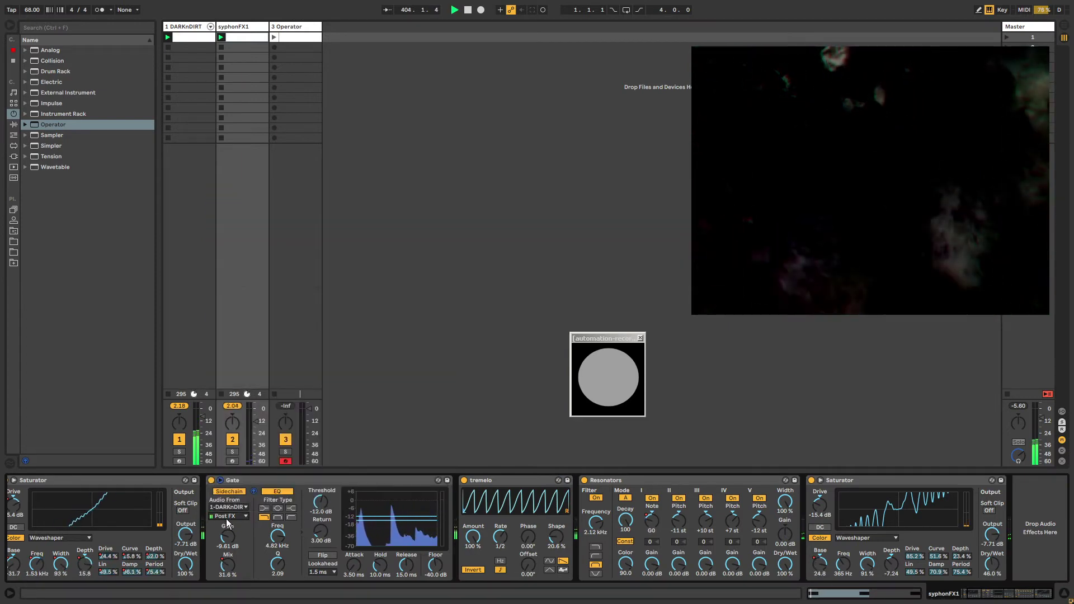
pyautogui.click(227, 517)
pyautogui.click(228, 522)
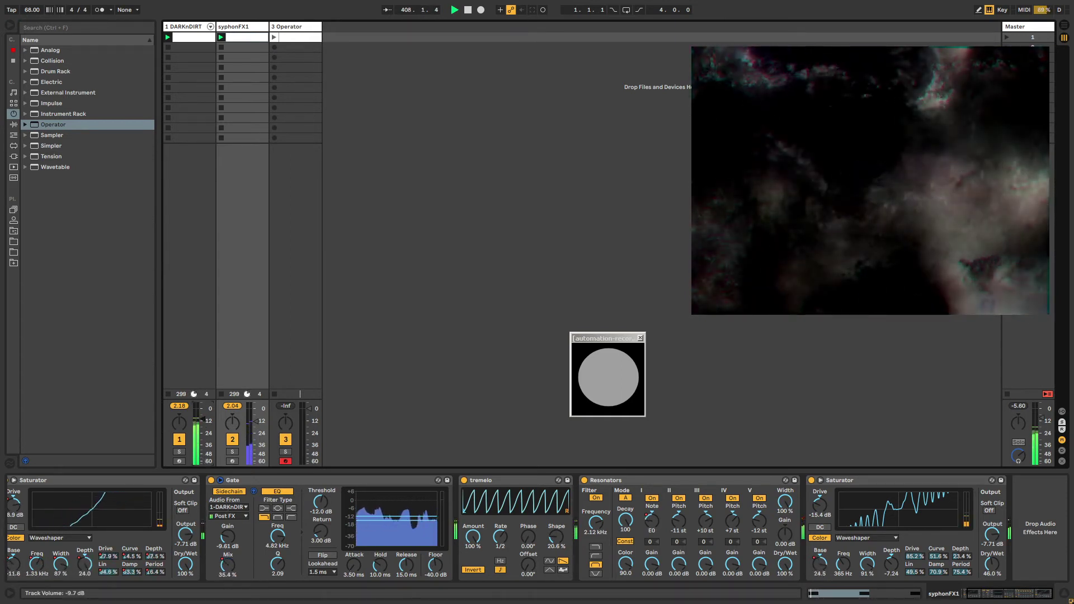
# Step: Launch the Operator track's first clip and bring up the track's Operator device
pyautogui.click(276, 39)
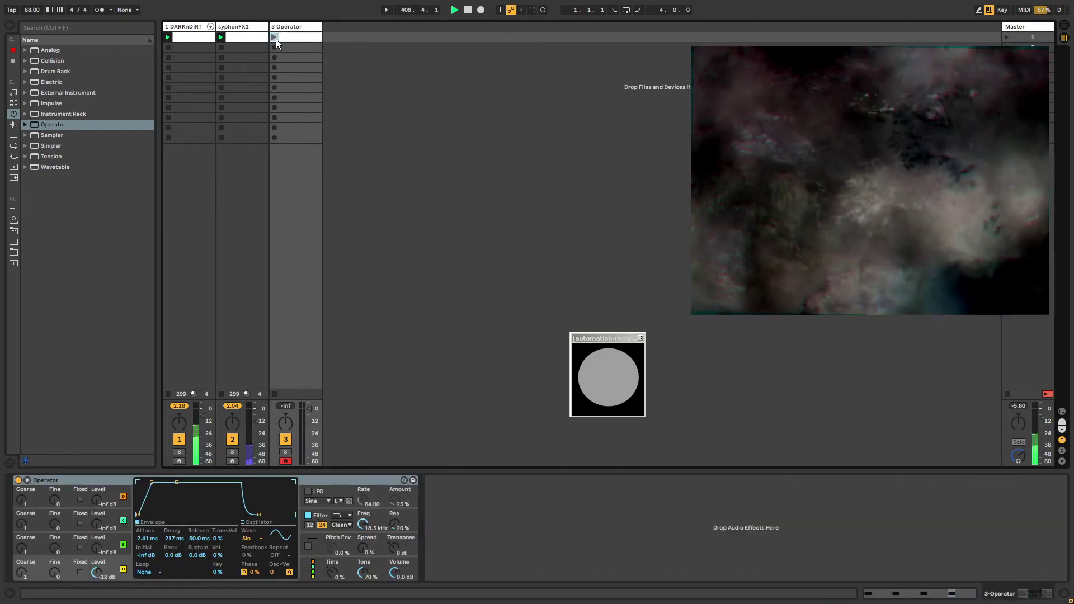
pyautogui.hotkey('shift', 'Tab')
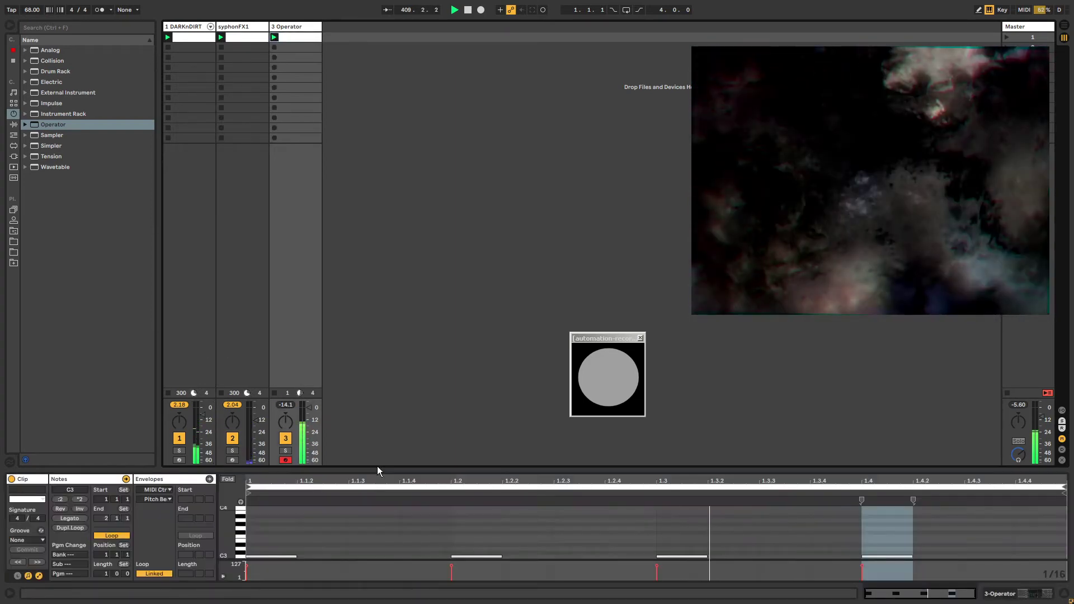
pyautogui.click(299, 28)
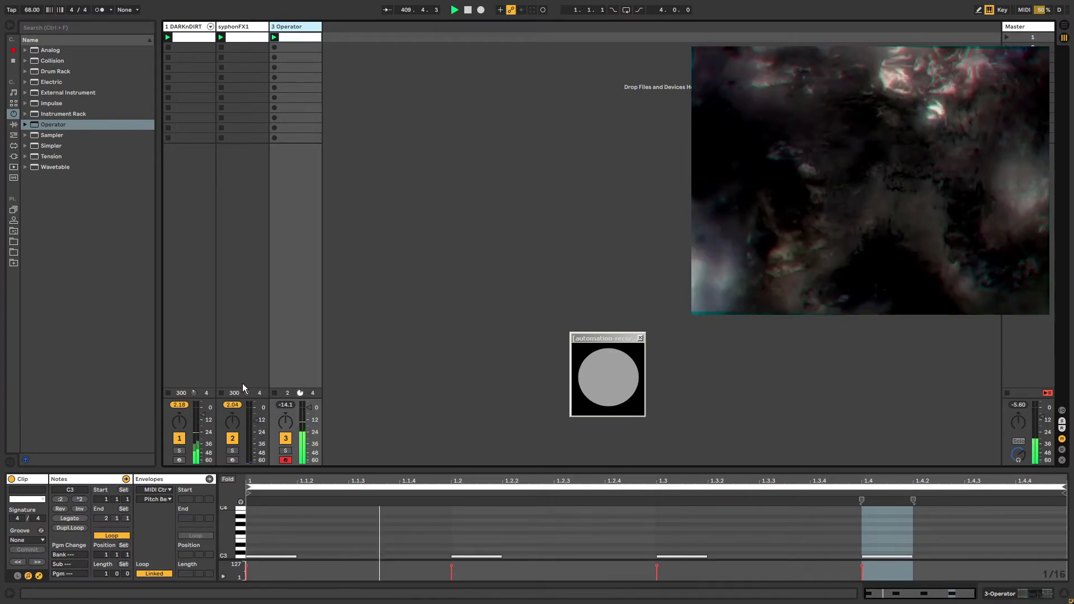
pyautogui.doubleClick(291, 28)
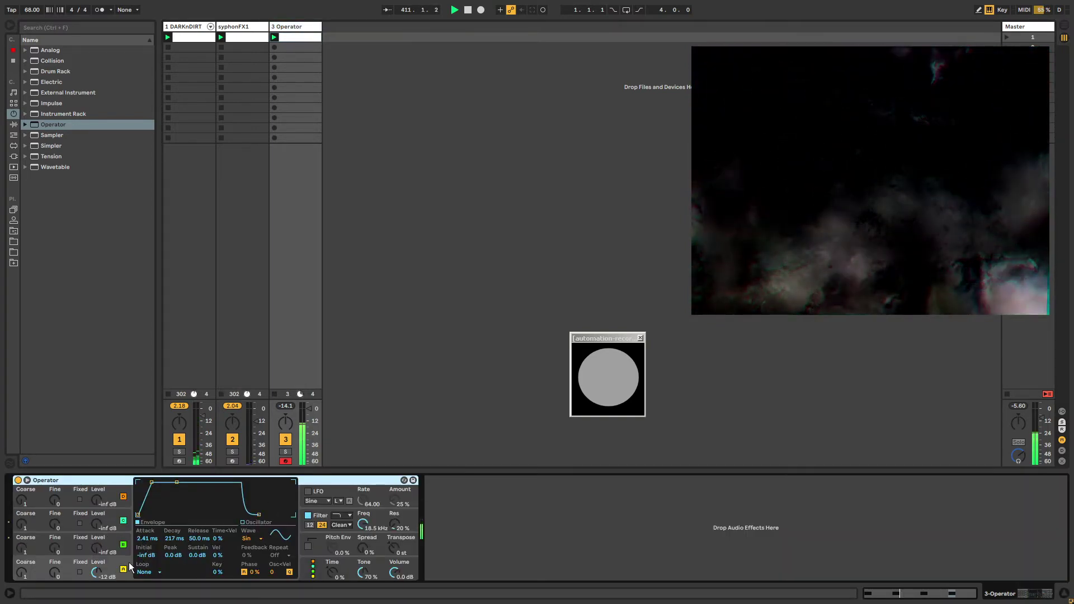
# Step: Shape oscillator A's envelope with a 36.1 ms decay, -9.7 dB sustain and 106 ms release
pyautogui.click(306, 569)
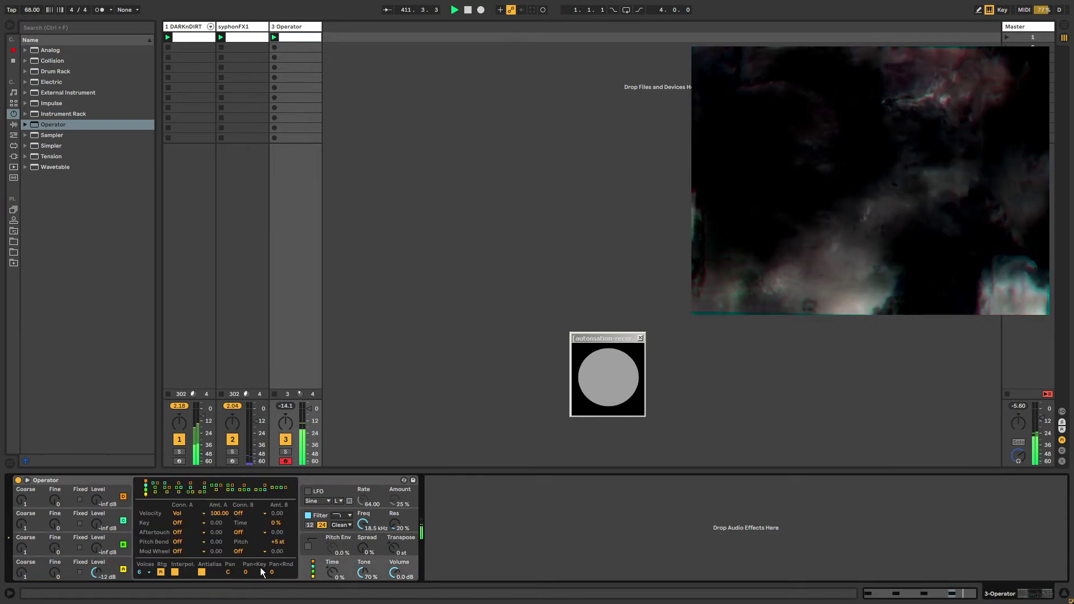
pyautogui.click(125, 556)
pyautogui.moveTo(178, 481); pyautogui.dragTo(168, 490)
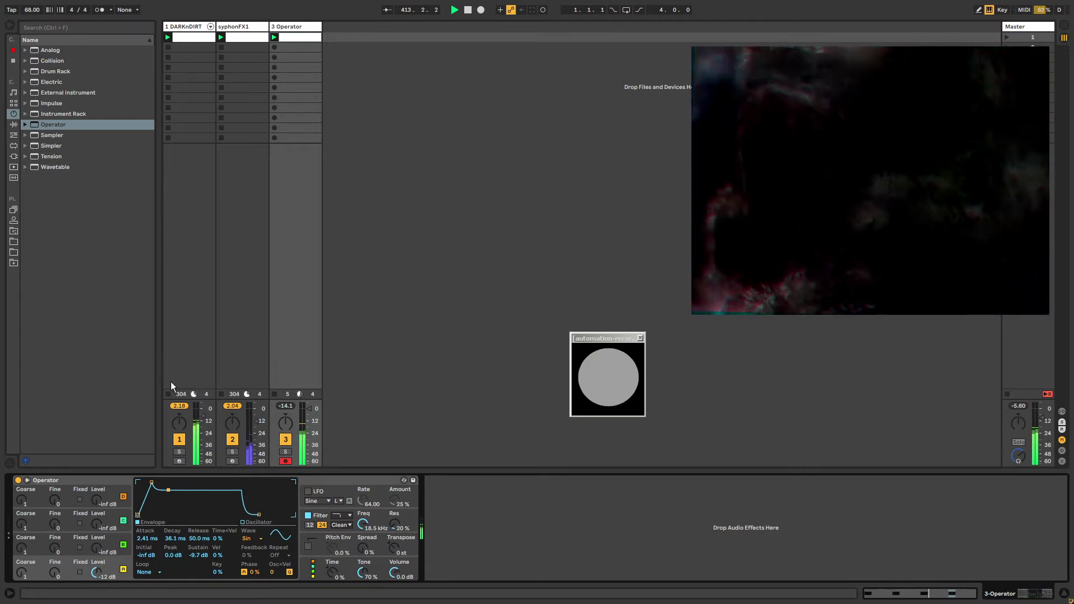
pyautogui.moveTo(260, 513); pyautogui.dragTo(264, 513)
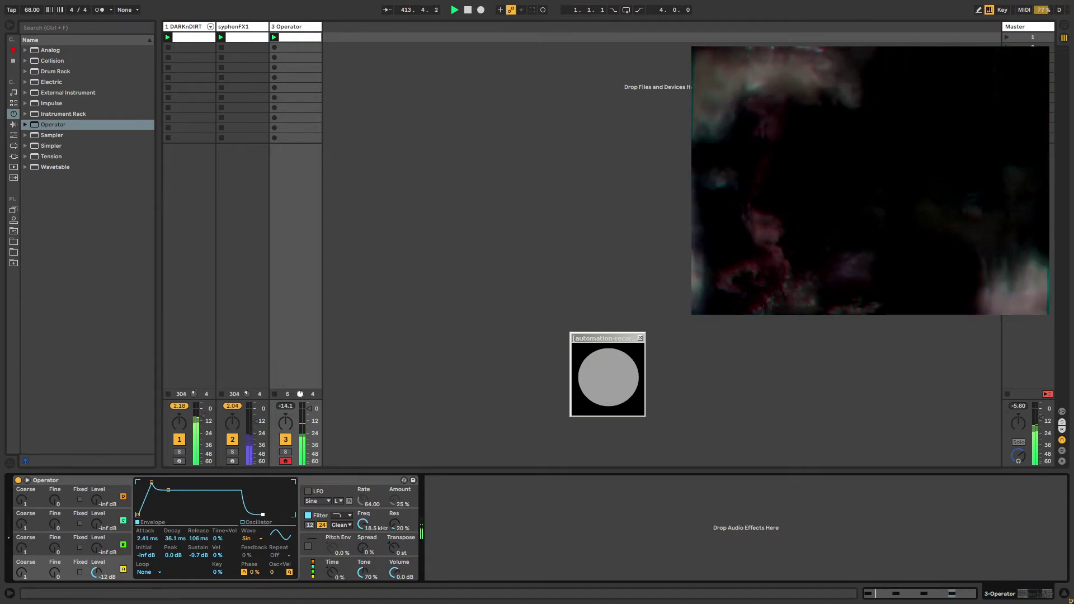
# Step: Group Operator into an Instrument Rack and narrow its chain's key zone to the single note C3
pyautogui.click(89, 481)
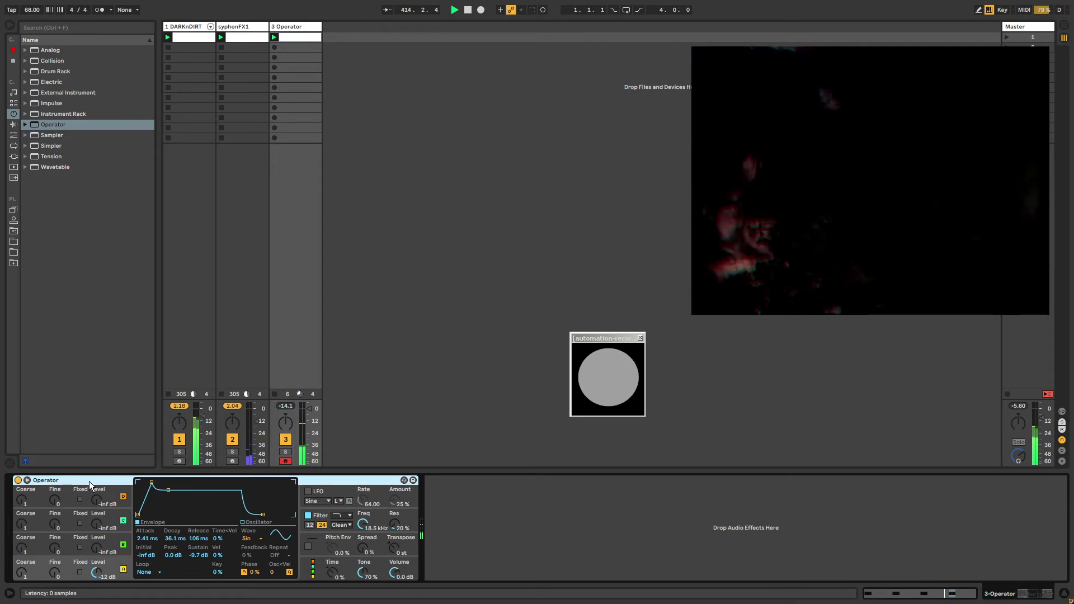
pyautogui.press('super+g')
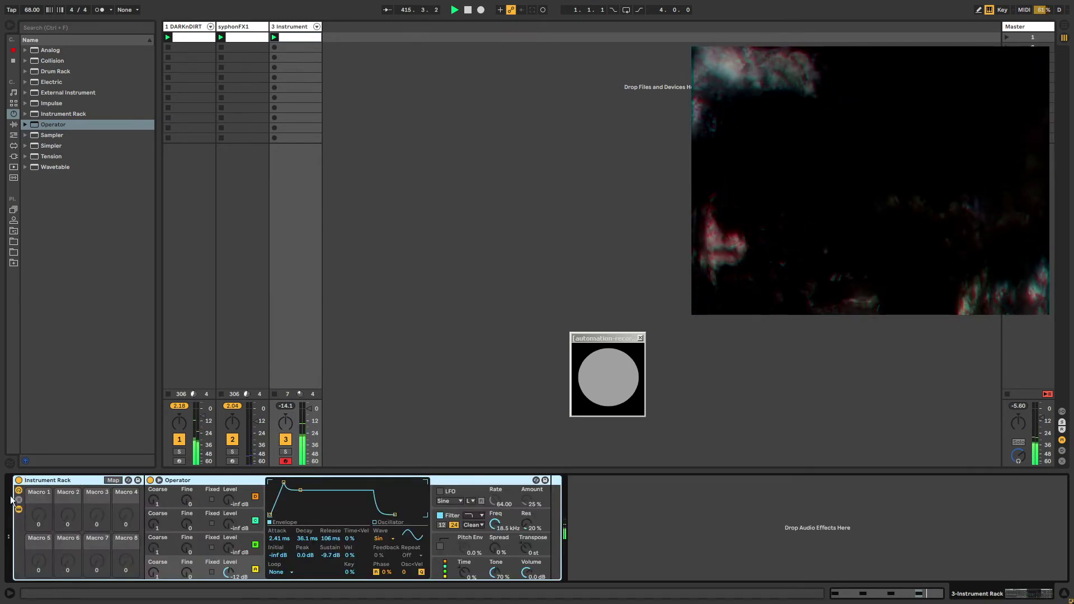
pyautogui.click(17, 500)
pyautogui.click(205, 494)
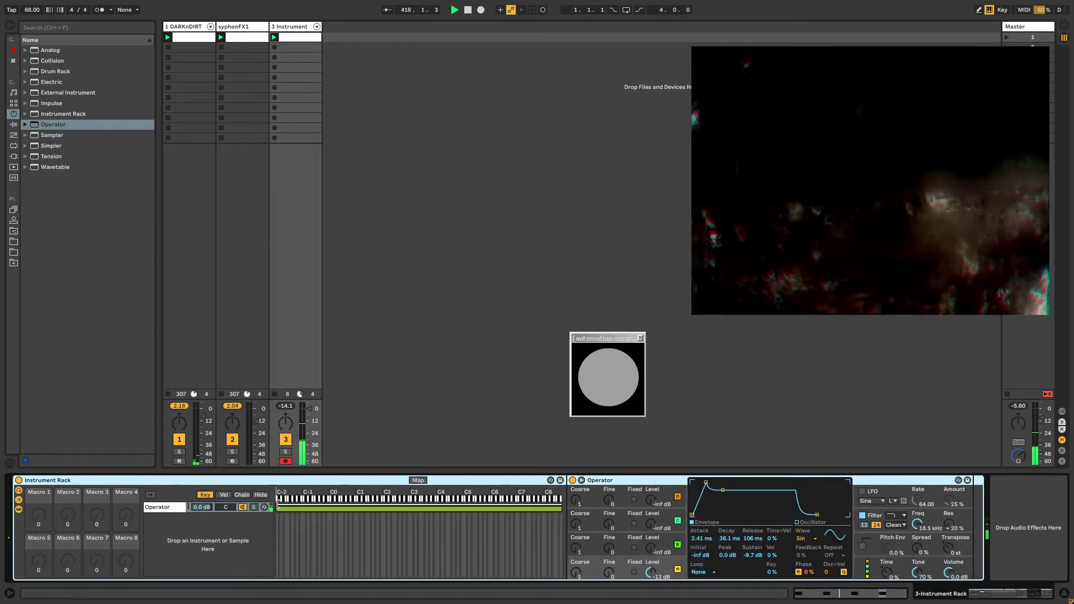
pyautogui.moveTo(295, 508); pyautogui.dragTo(410, 510)
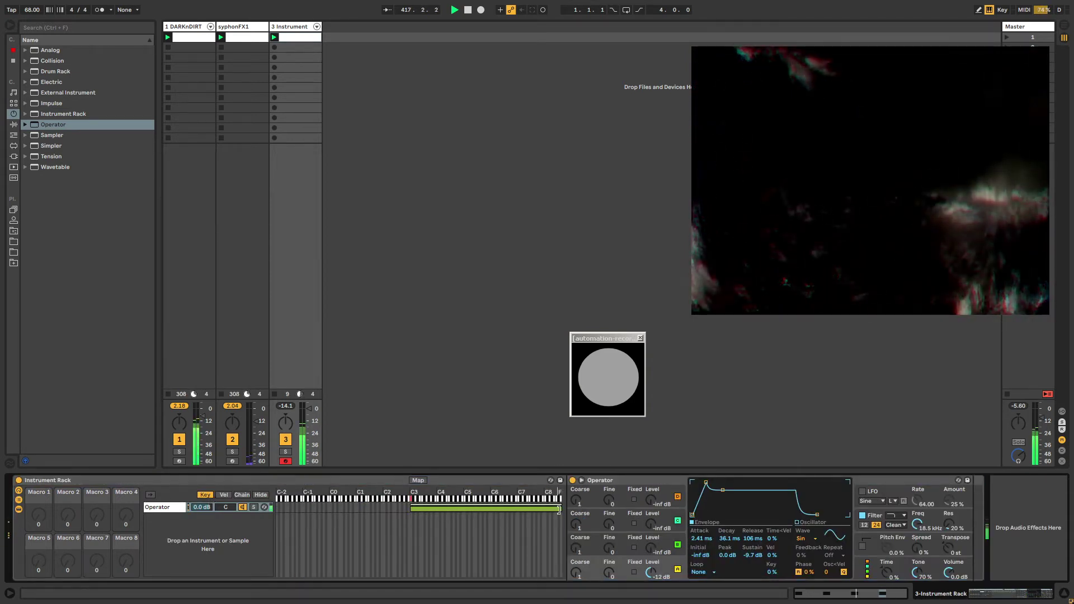
pyautogui.moveTo(415, 513); pyautogui.dragTo(401, 516)
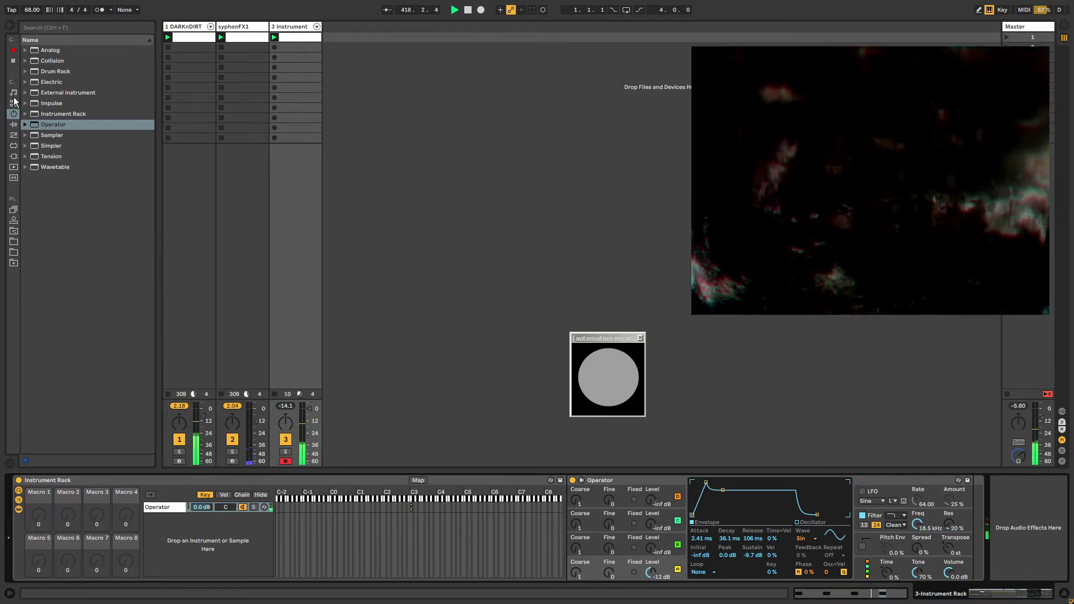
# Step: Insert the Pitch MIDI effect before Operator inside the rack and set its pitch to -53 st
pyautogui.click(14, 125)
pyautogui.click(15, 136)
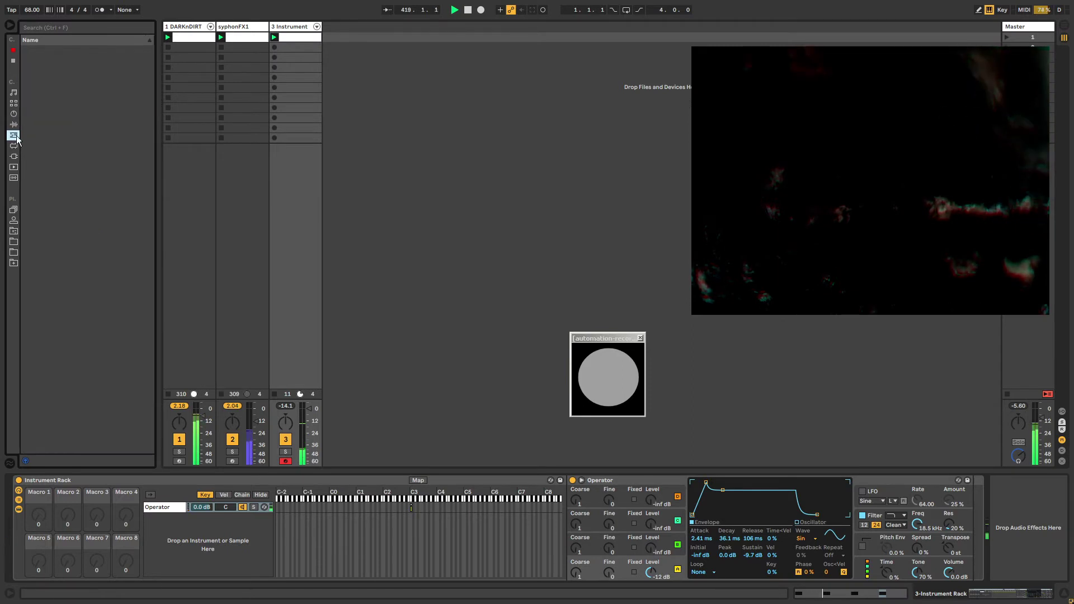
pyautogui.click(46, 94)
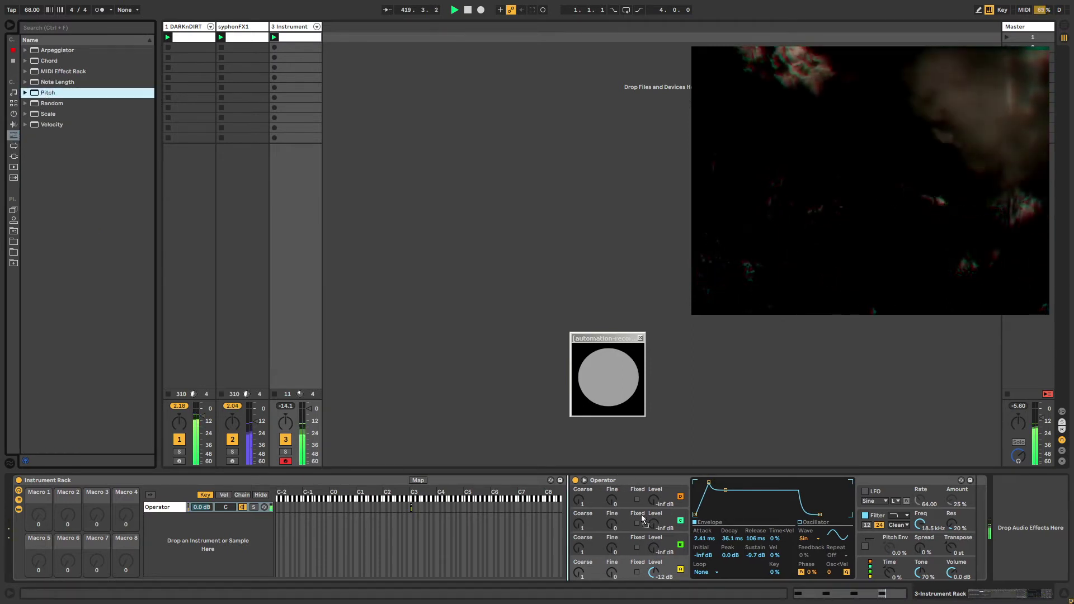
pyautogui.moveTo(615, 514); pyautogui.dragTo(595, 499)
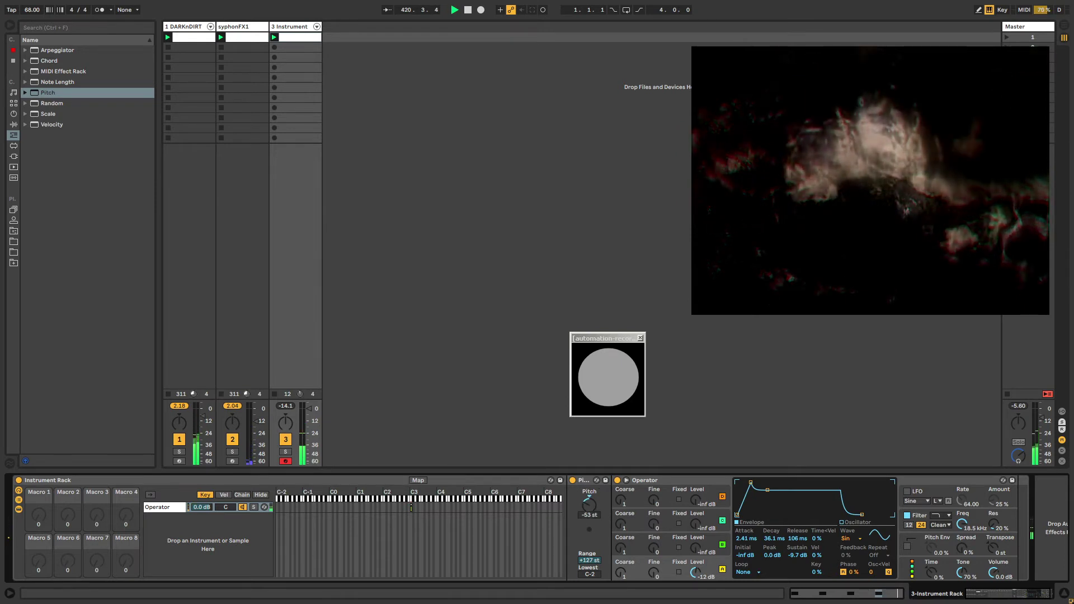
# Step: Set oscillator B's level to -13 dB, oscillator A's level to -2.5 dB and the Pitch effect to -35 st
pyautogui.moveTo(695, 549); pyautogui.dragTo(695, 525)
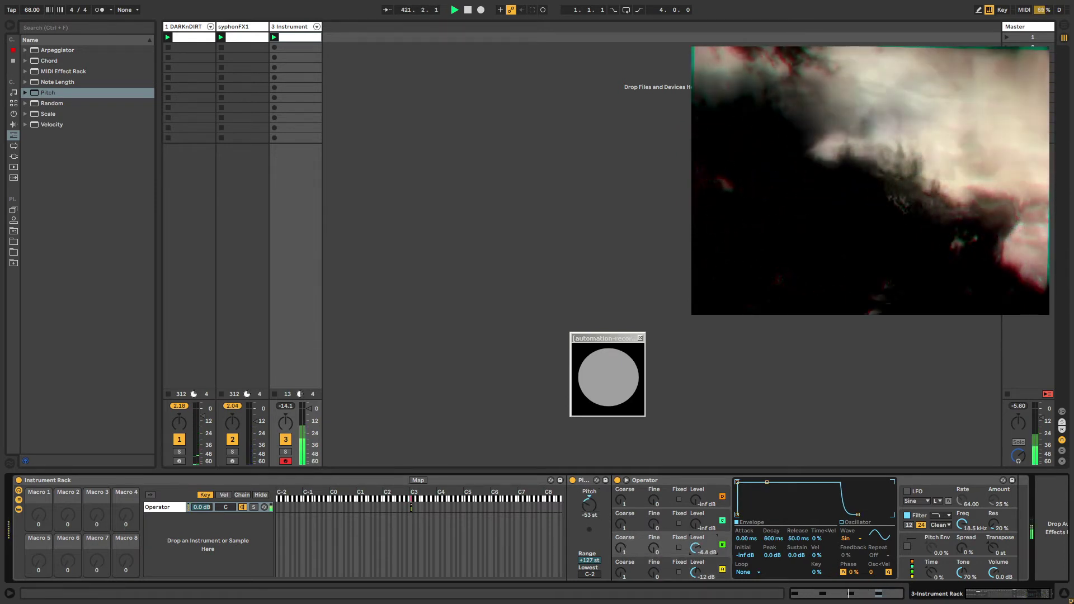
pyautogui.moveTo(598, 508)
pyautogui.mouseDown()
pyautogui.moveTo(593, 483)
pyautogui.moveTo(589, 508)
pyautogui.mouseUp()
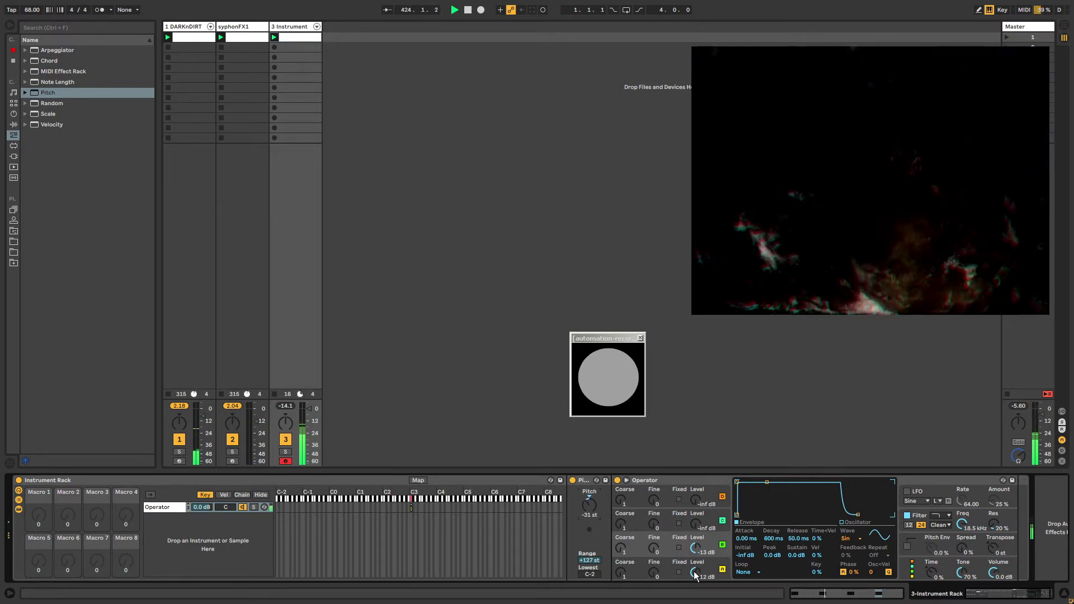
pyautogui.moveTo(695, 575); pyautogui.dragTo(694, 556)
pyautogui.click(583, 505)
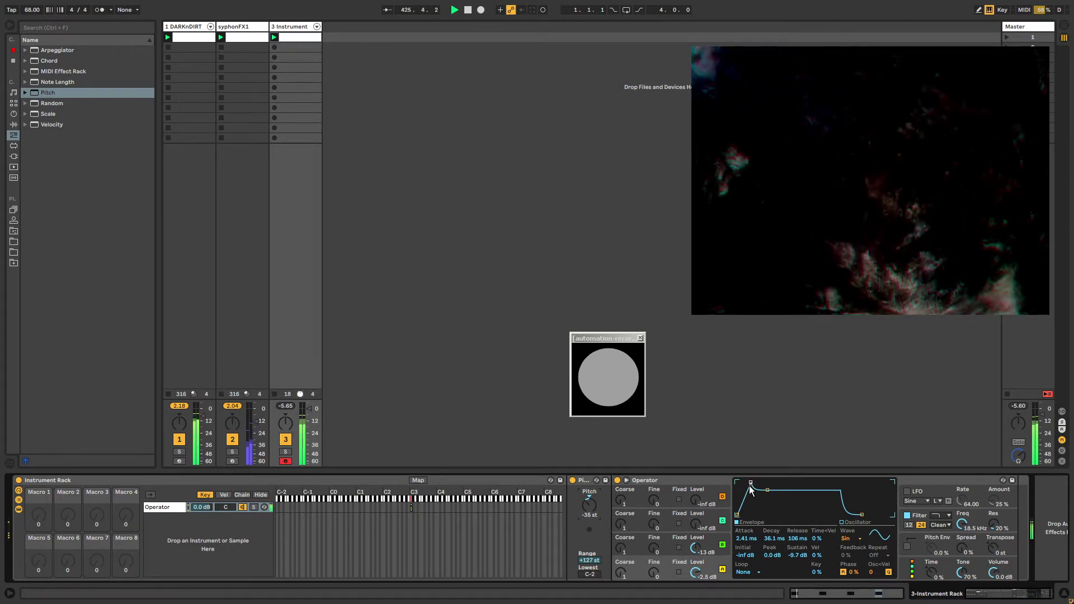
# Step: Raise oscillators A and B to 0.0 dB and tighten their envelopes, giving A a 5.33 ms decay, -6.9 dB sustain and 2.93 ms release
pyautogui.moveTo(751, 483); pyautogui.dragTo(747, 490)
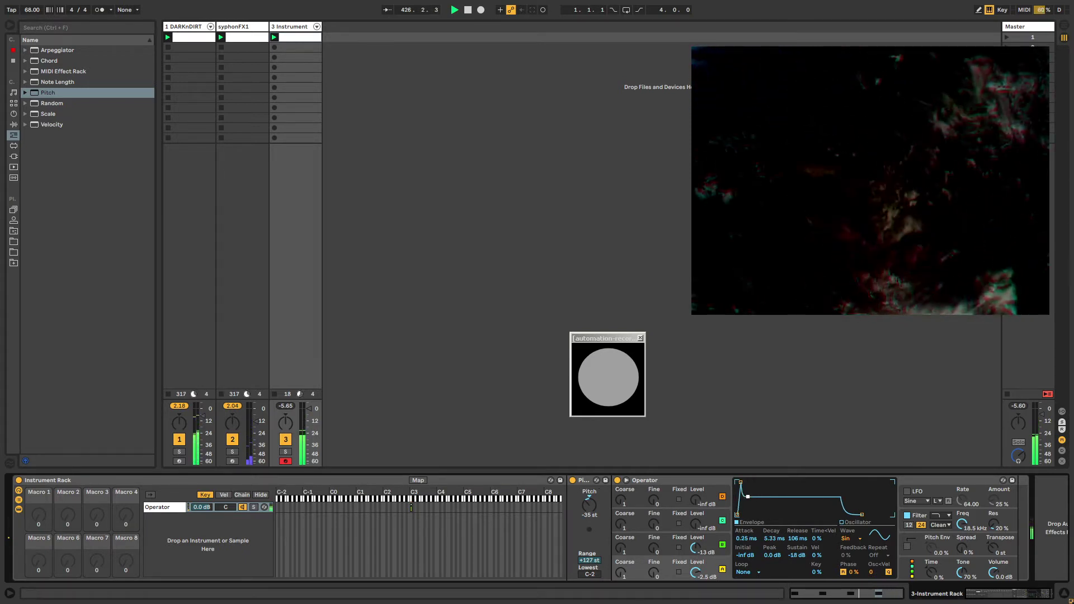
pyautogui.moveTo(695, 548); pyautogui.dragTo(695, 528)
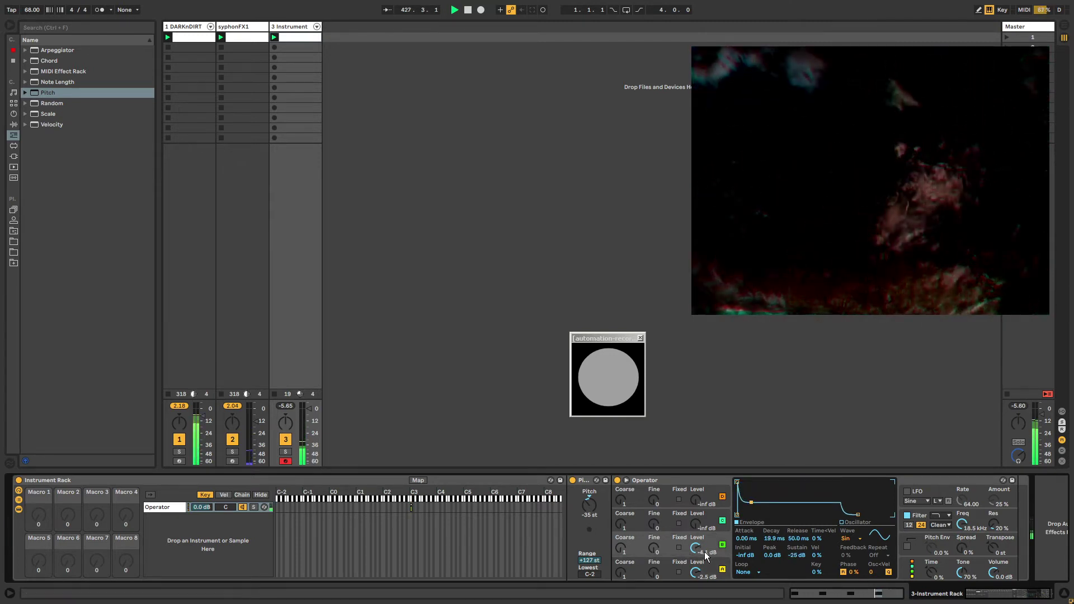
pyautogui.moveTo(692, 571); pyautogui.dragTo(693, 542)
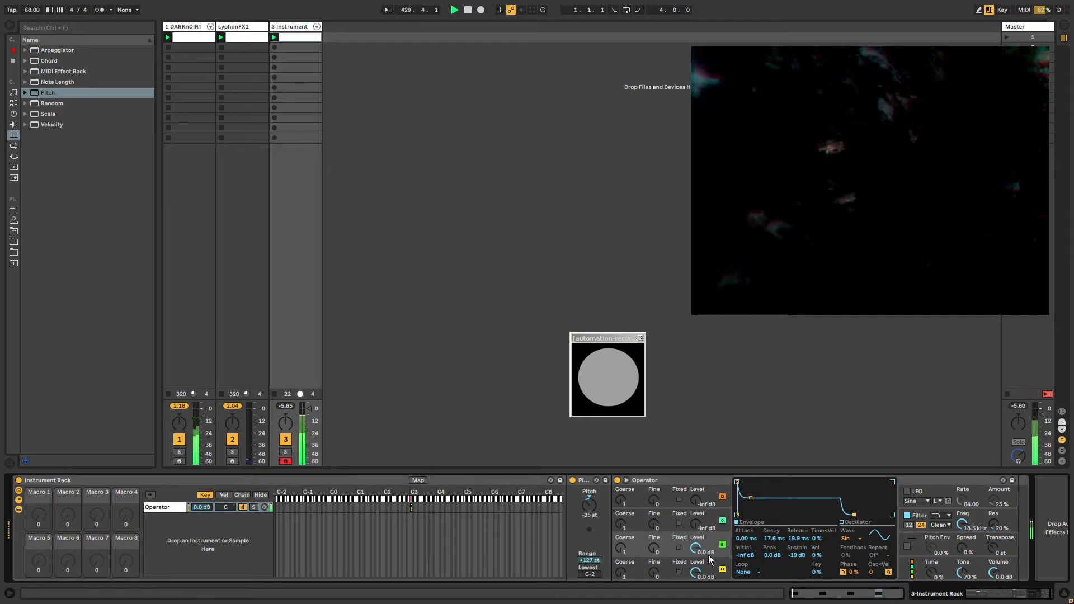
pyautogui.click(718, 564)
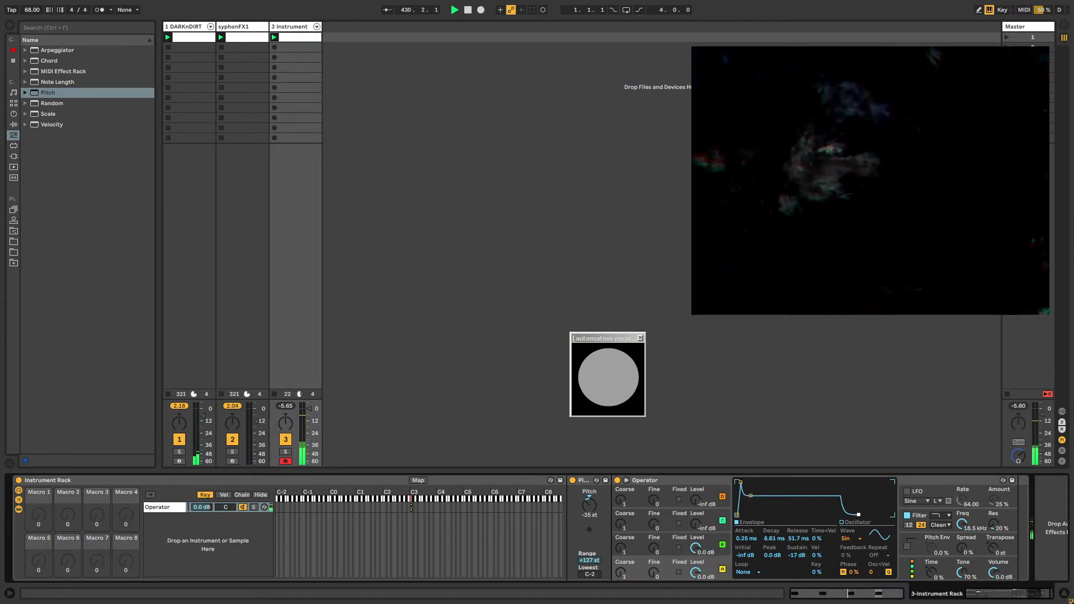
pyautogui.moveTo(749, 496)
pyautogui.mouseDown()
pyautogui.moveTo(735, 496)
pyautogui.moveTo(747, 488)
pyautogui.moveTo(736, 482)
pyautogui.mouseUp()
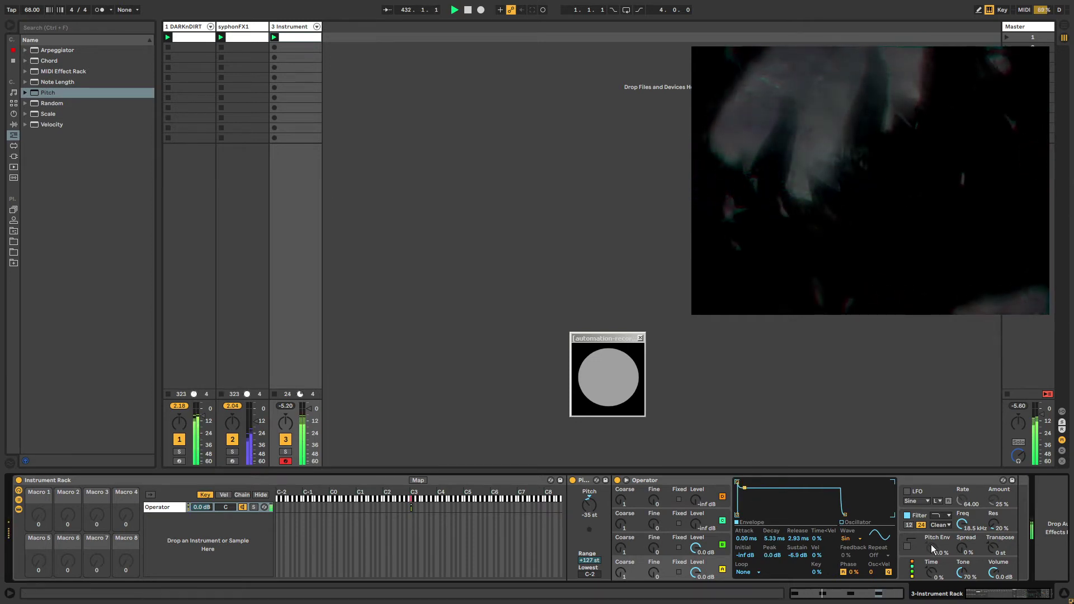
# Step: Enable Operator's pitch envelope at 41% with a -39 st initial, +48 st peak and 0.49 ms attack, and transpose by -5 st
pyautogui.click(906, 547)
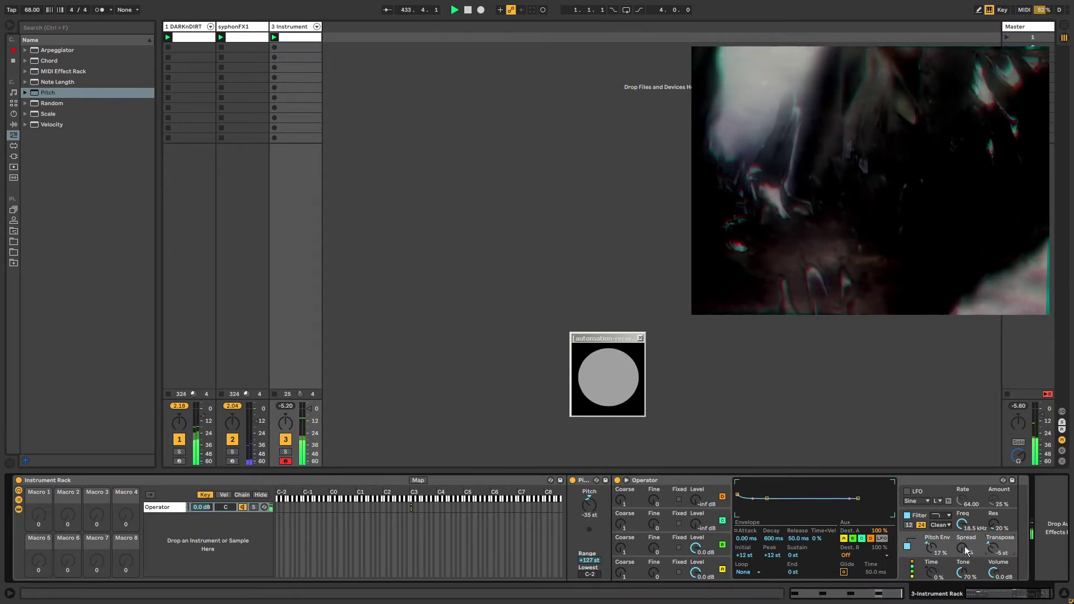
pyautogui.moveTo(738, 495); pyautogui.dragTo(748, 482)
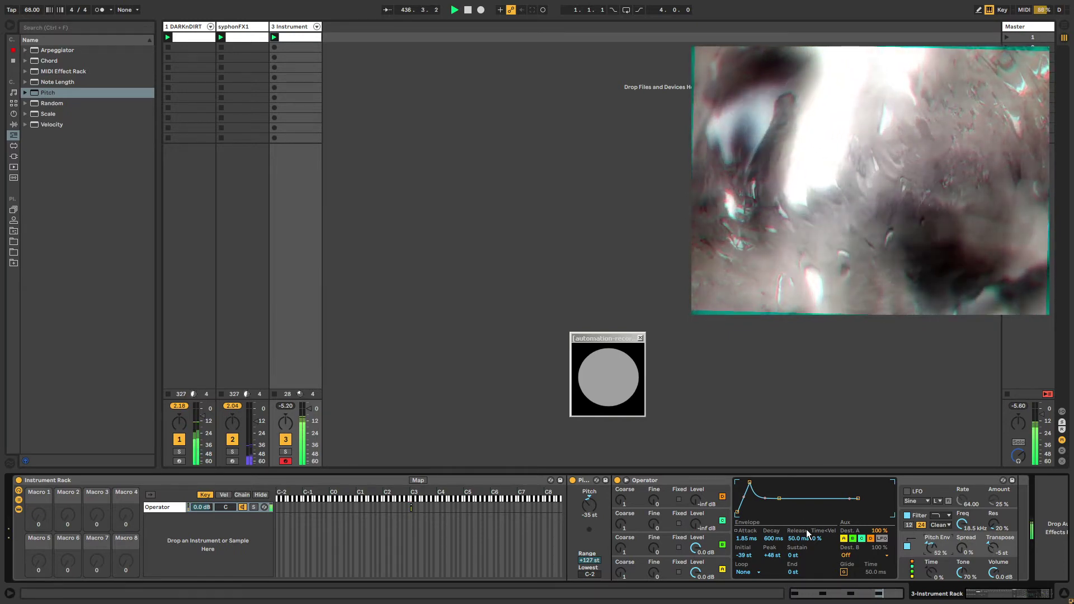
pyautogui.moveTo(747, 481); pyautogui.dragTo(744, 482)
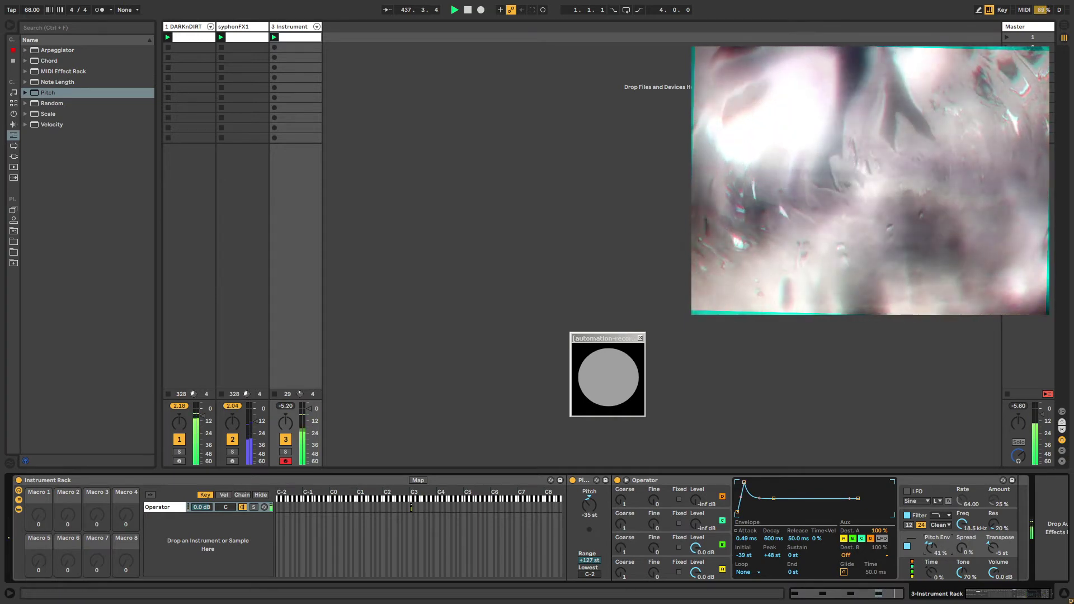
# Step: Duplicate syphonFX1's tremelo after the Resonators and set the copy to rate 5/16, shape 3.97% and amount 62.7%
pyautogui.click(237, 27)
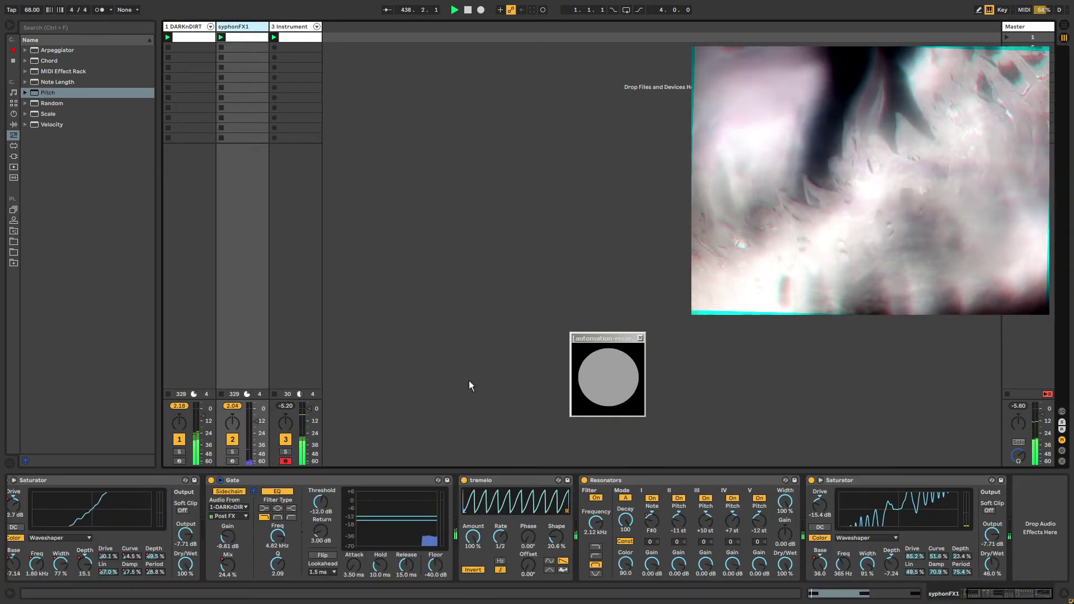
pyautogui.moveTo(504, 483); pyautogui.dragTo(807, 502)
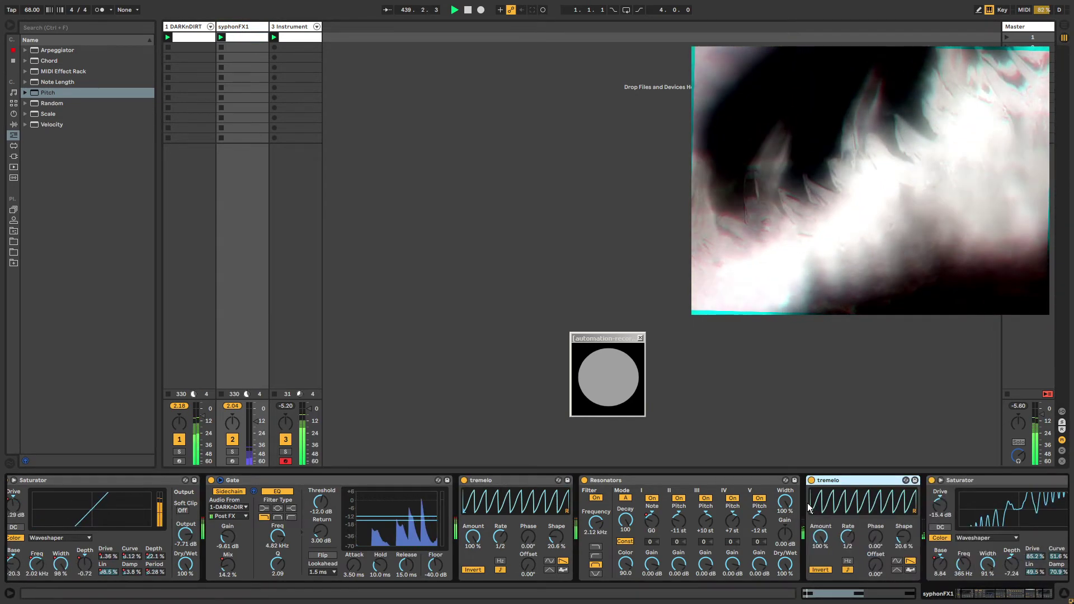
pyautogui.moveTo(848, 536)
pyautogui.mouseDown()
pyautogui.moveTo(876, 562)
pyautogui.moveTo(862, 534)
pyautogui.mouseUp()
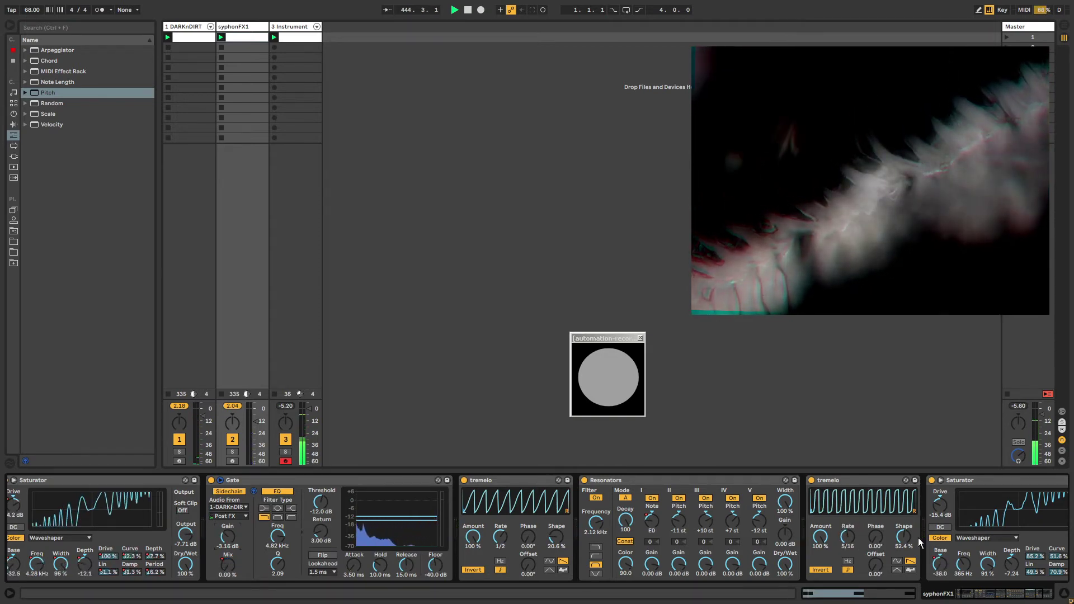
pyautogui.moveTo(906, 539); pyautogui.dragTo(906, 581)
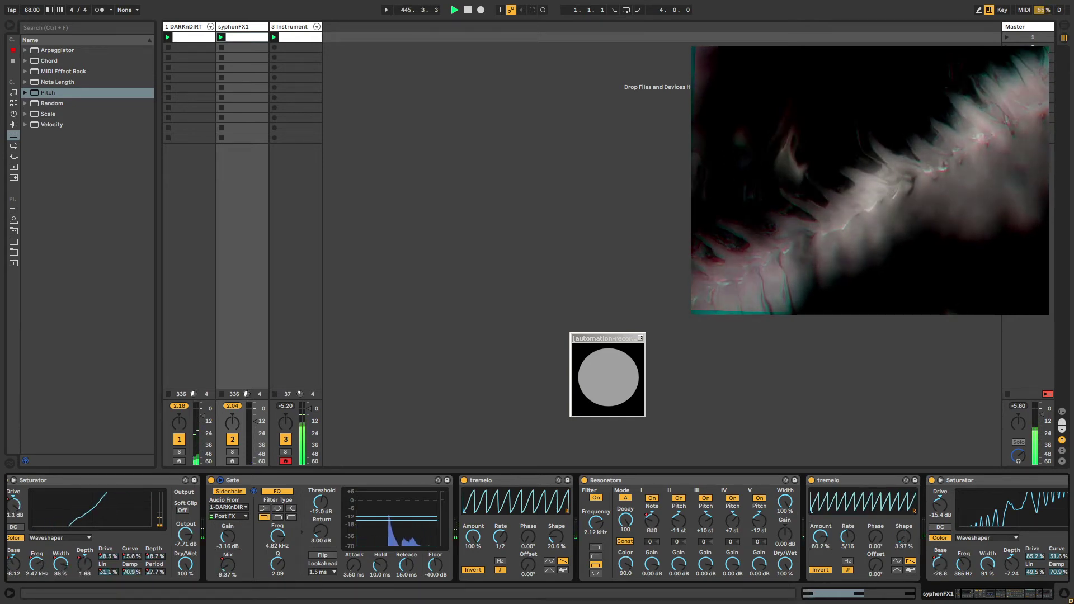
pyautogui.moveTo(820, 537); pyautogui.dragTo(823, 544)
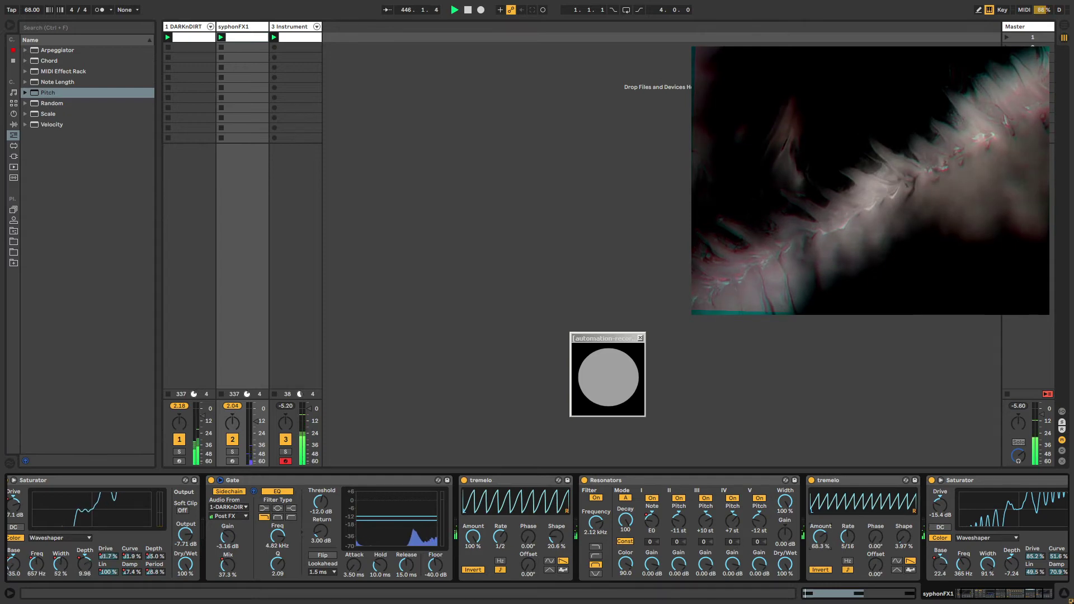
# Step: Add a Limiter at the end of syphonFX1's chain and set its ceiling to -1.50 dB
pyautogui.hscroll(3, 949, 585)
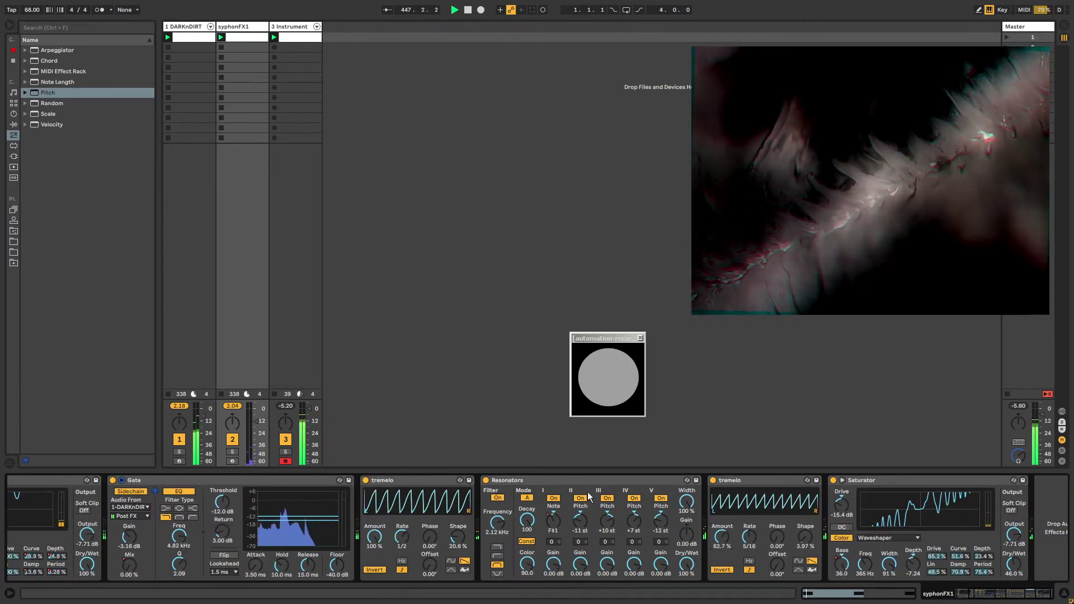
pyautogui.click(14, 124)
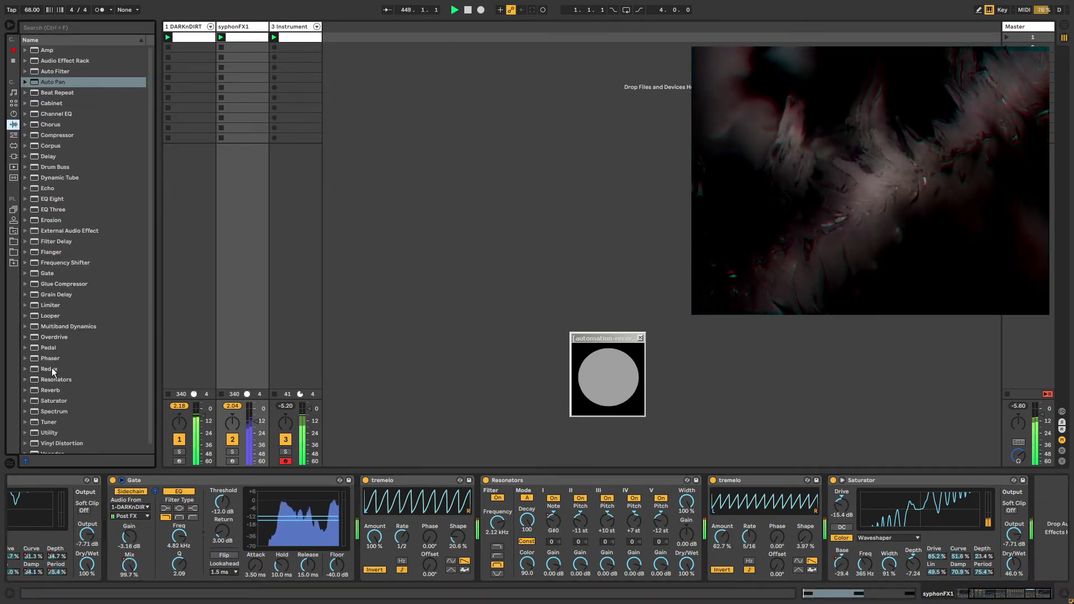
pyautogui.scroll(-1, 45, 382)
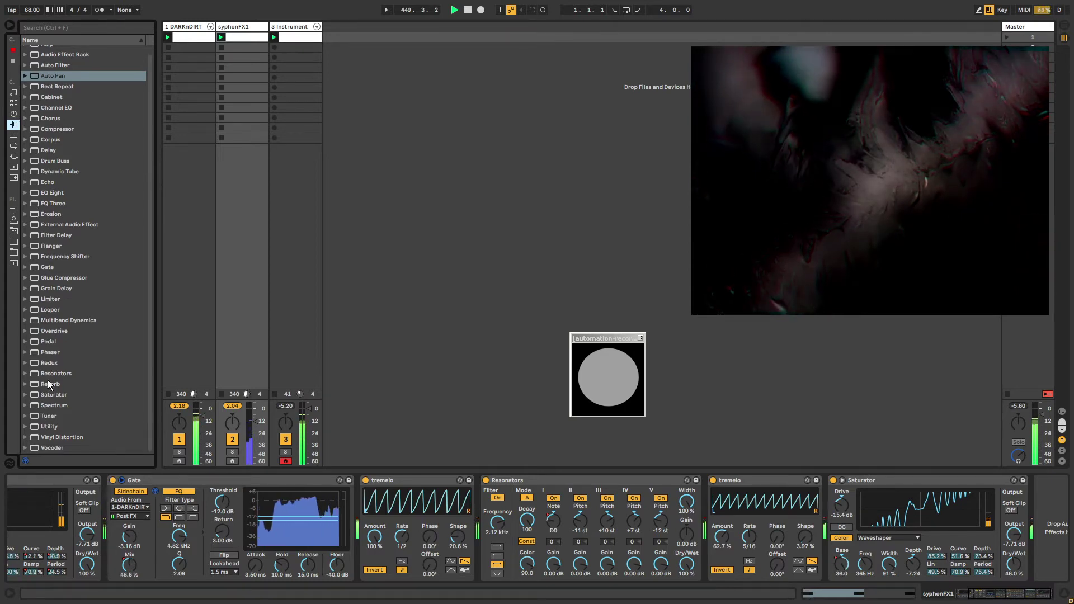
pyautogui.scroll(1, 56, 306)
pyautogui.click(56, 305)
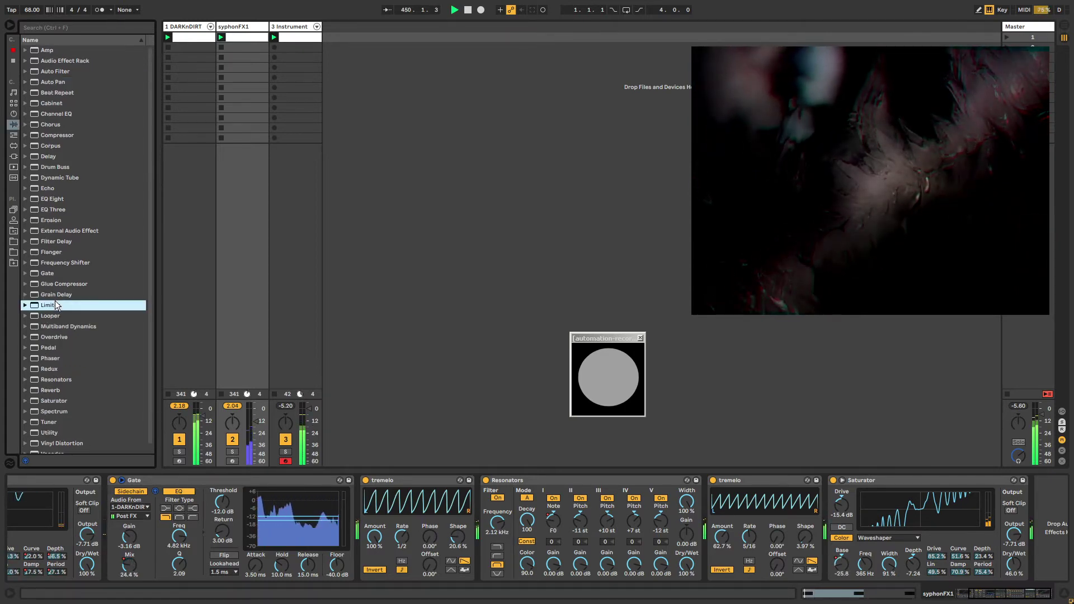
pyautogui.moveTo(470, 451); pyautogui.dragTo(1051, 528)
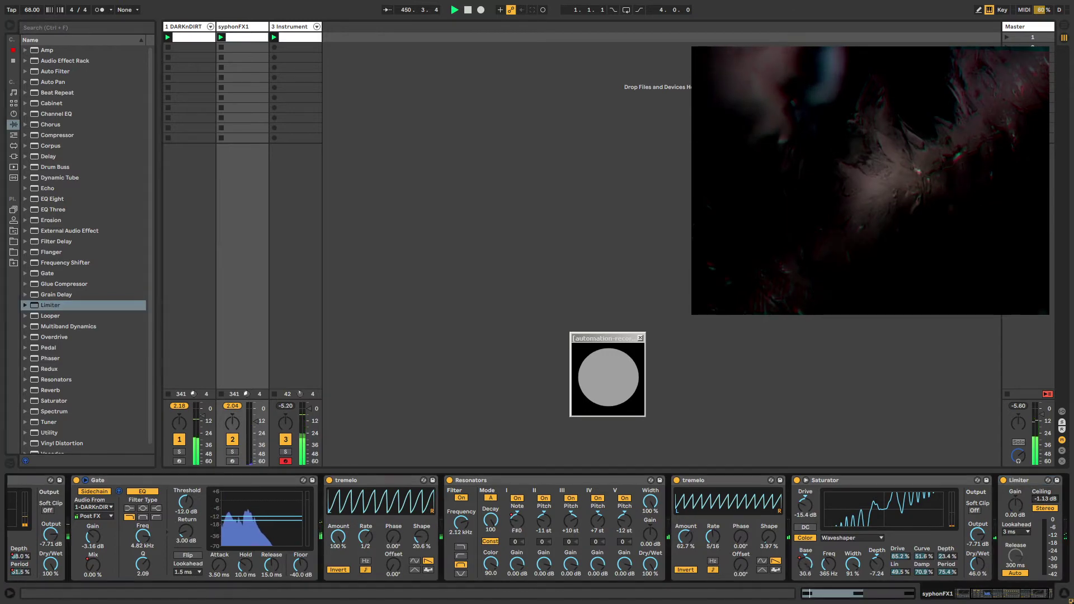
pyautogui.click(1045, 595)
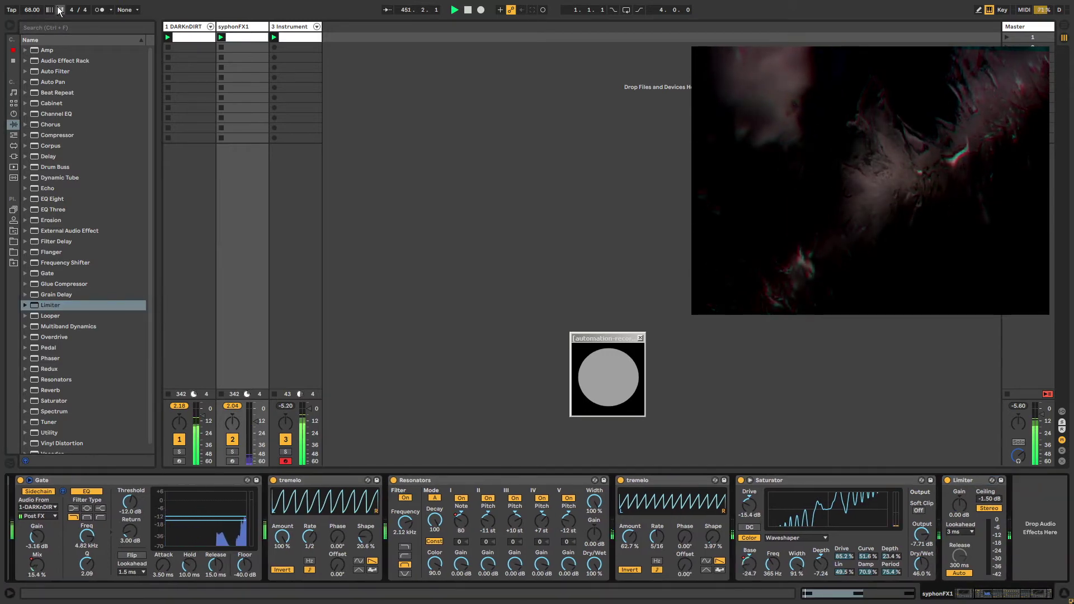
# Step: Add a Limiter after the tremelo at the end of the DARKnDIRT track's chain
pyautogui.click(184, 27)
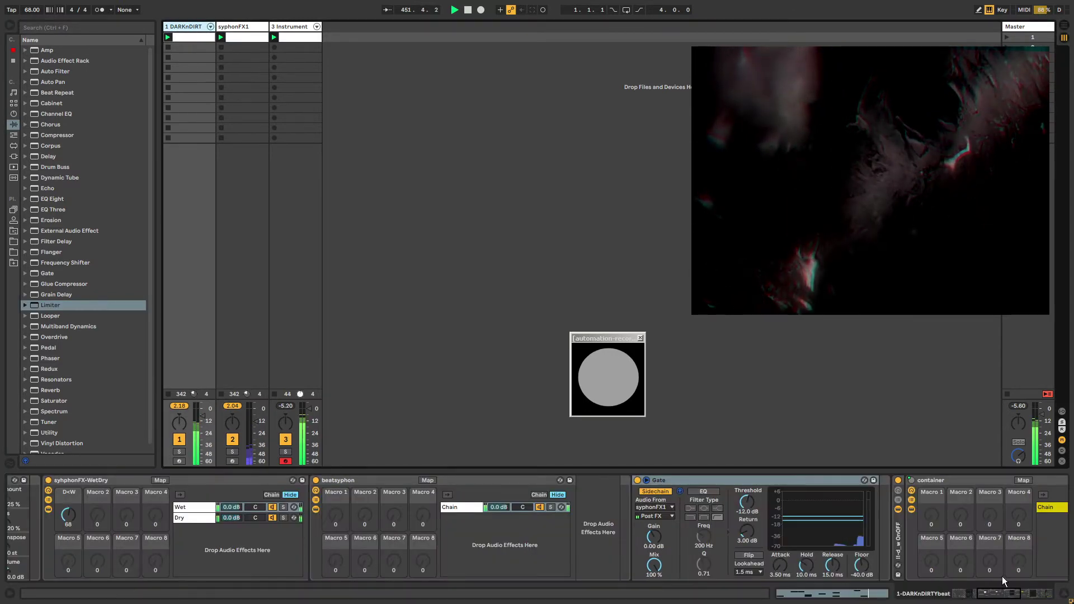
pyautogui.scroll(-5, 1002, 576)
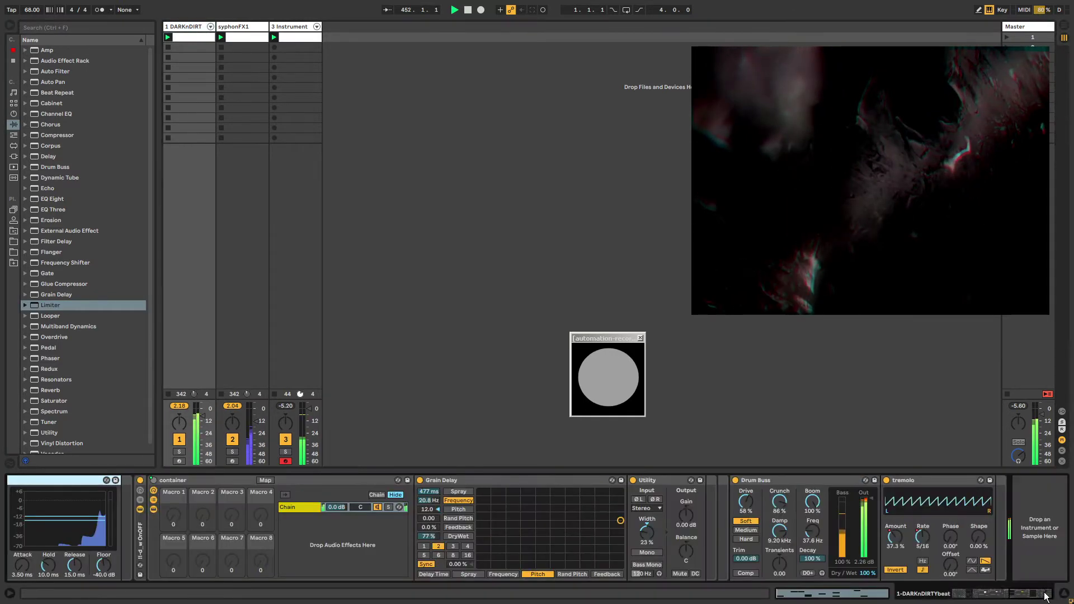
pyautogui.click(45, 306)
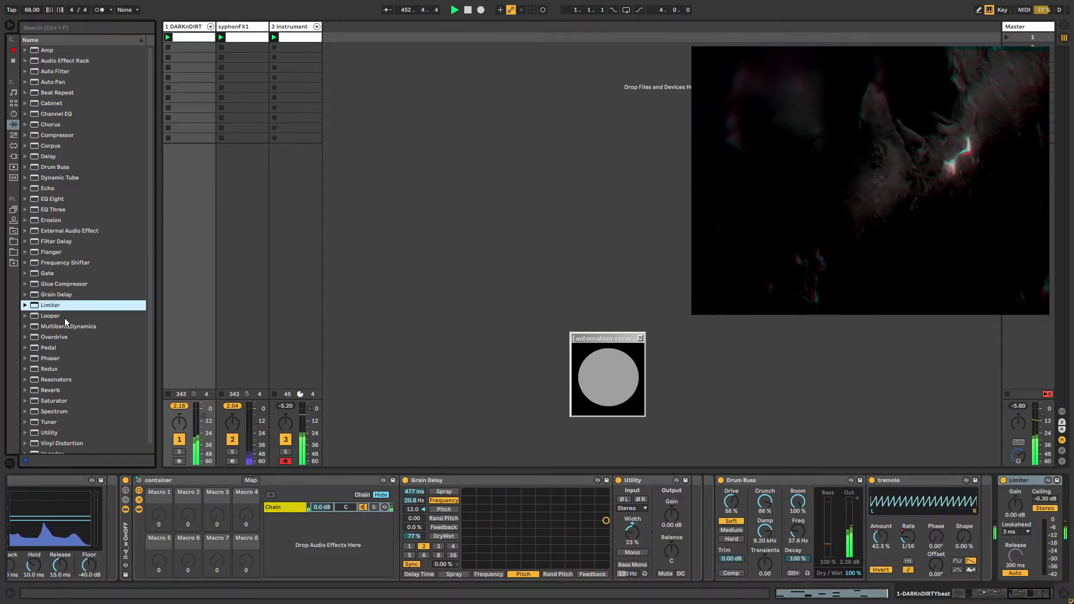
# Step: Insert a new MIDI track and move it ahead of the DARKnDIRT track
pyautogui.click(202, 28)
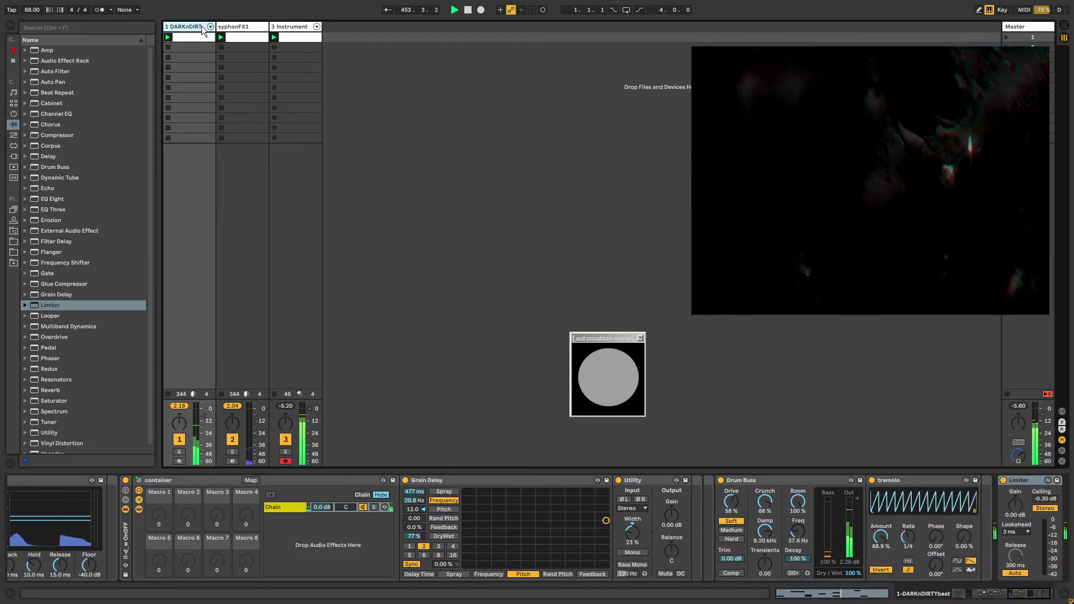
pyautogui.hotkey('ctrl', 'shift', 't')
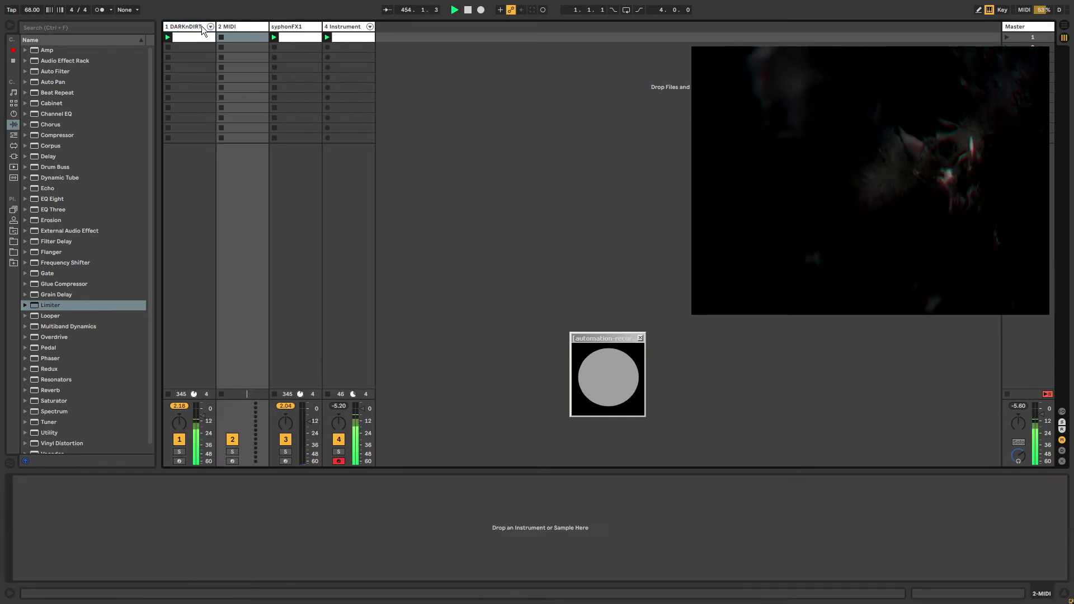
pyautogui.moveTo(233, 25); pyautogui.dragTo(200, 28)
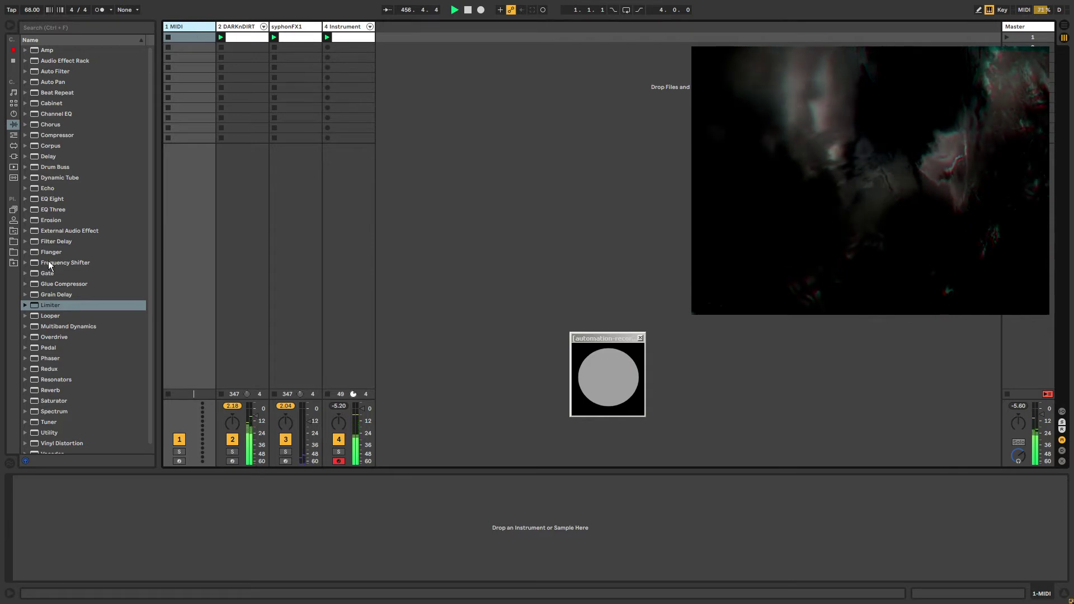
pyautogui.click(47, 201)
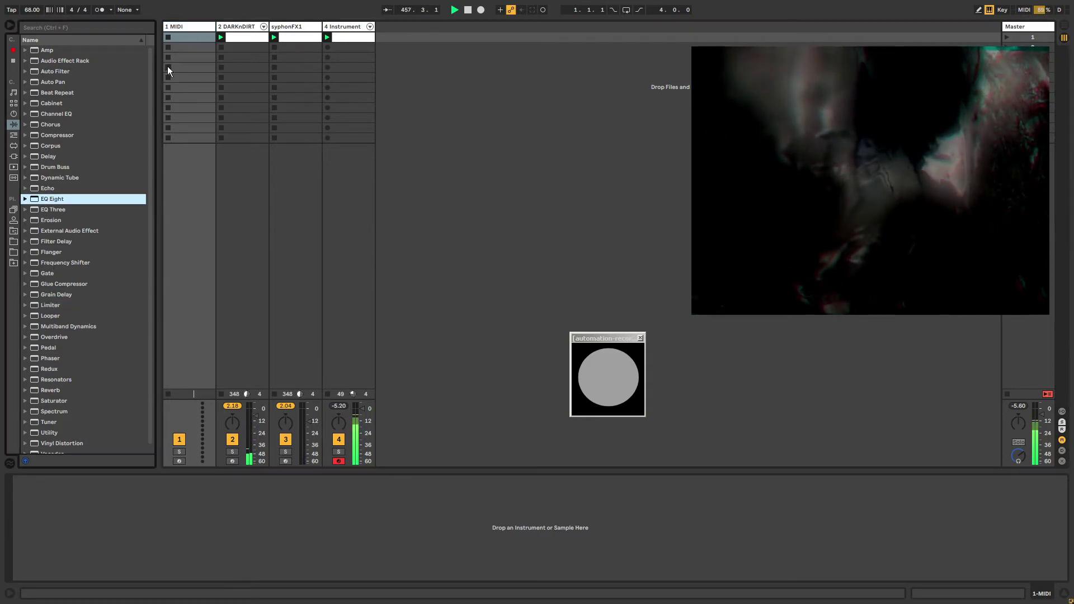
pyautogui.click(180, 25)
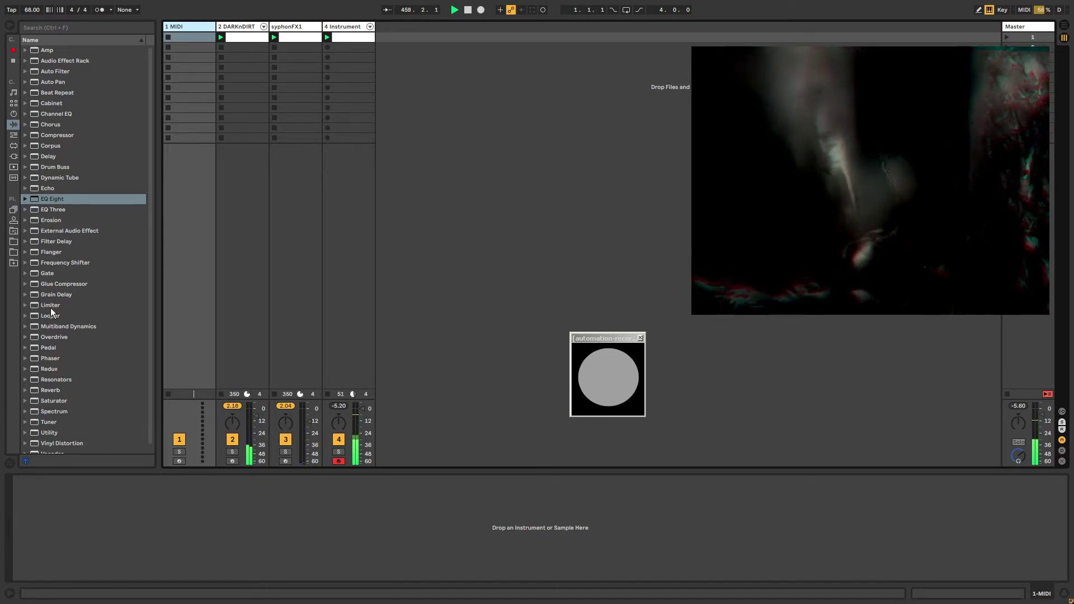
# Step: Show the tracks' input and output routing and route DARKnDIRT's audio to Sends Only
pyautogui.click(1063, 411)
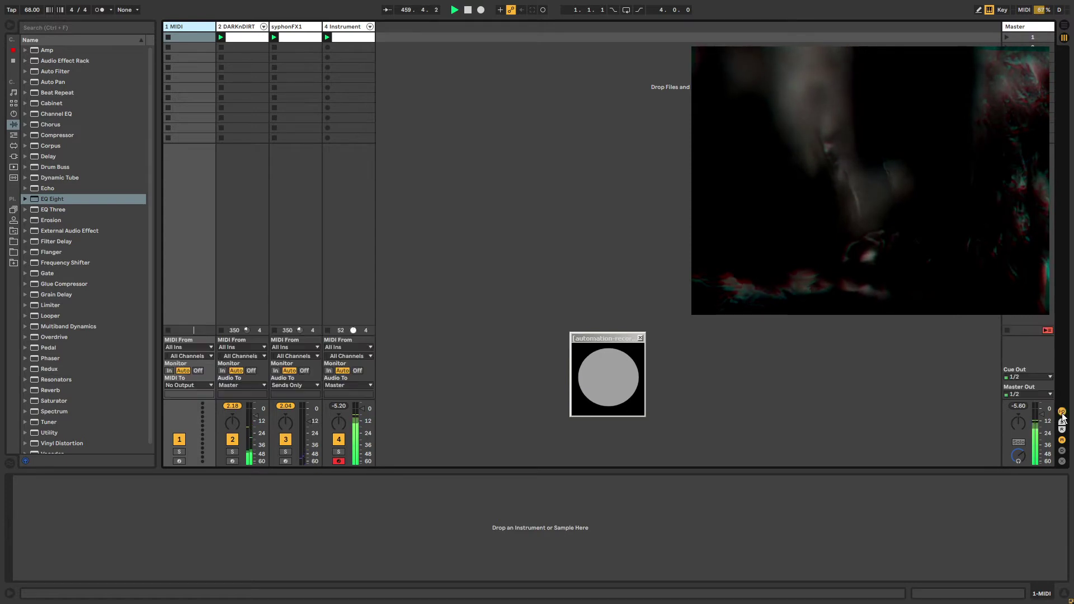
pyautogui.click(246, 385)
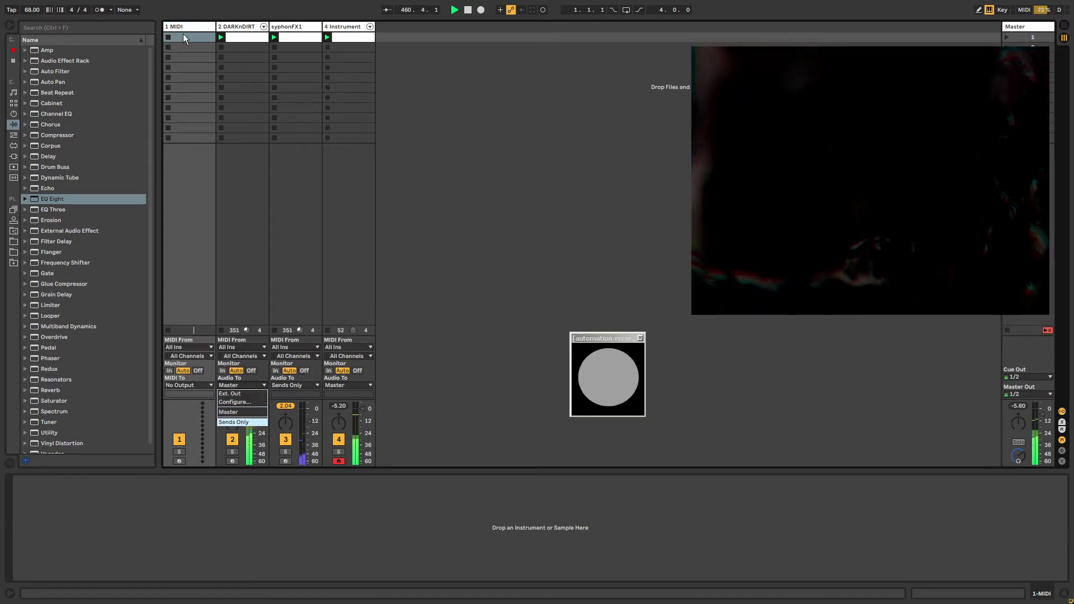
pyautogui.click(244, 422)
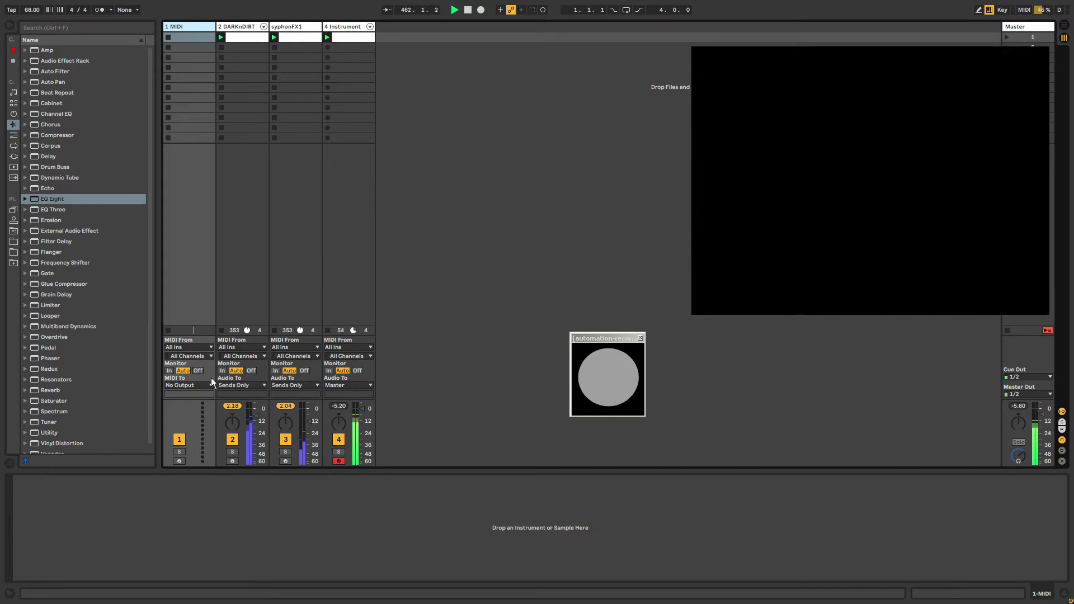
pyautogui.click(249, 28)
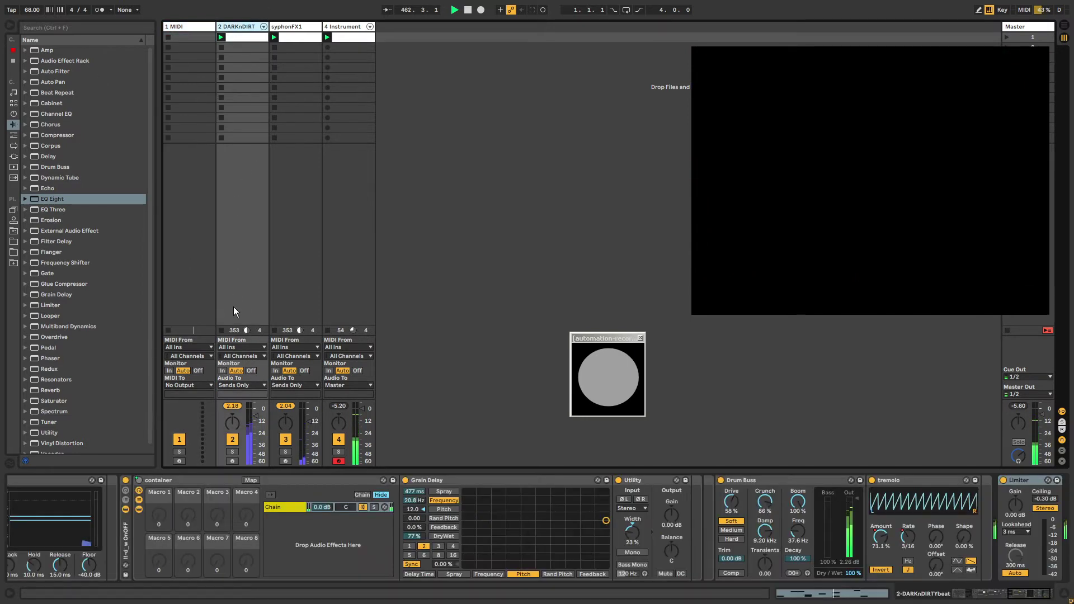
# Step: Add a Gate to the new MIDI track, sidechain it from the DARKnDIRT track Post FX, and collapse the device
pyautogui.click(199, 28)
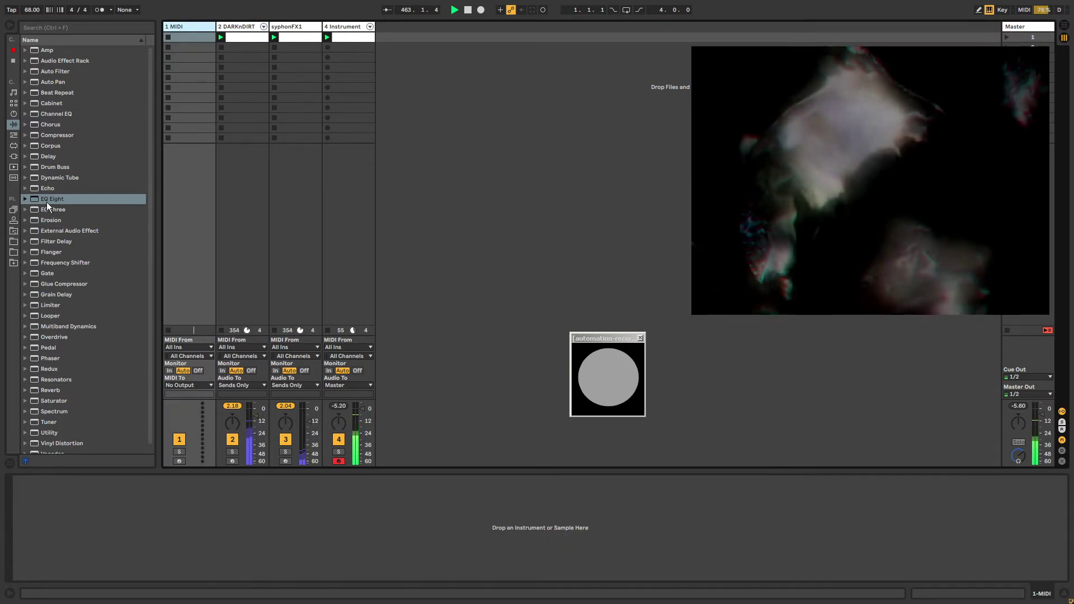
pyautogui.click(49, 273)
pyautogui.moveTo(49, 273); pyautogui.dragTo(175, 64)
pyautogui.click(61, 479)
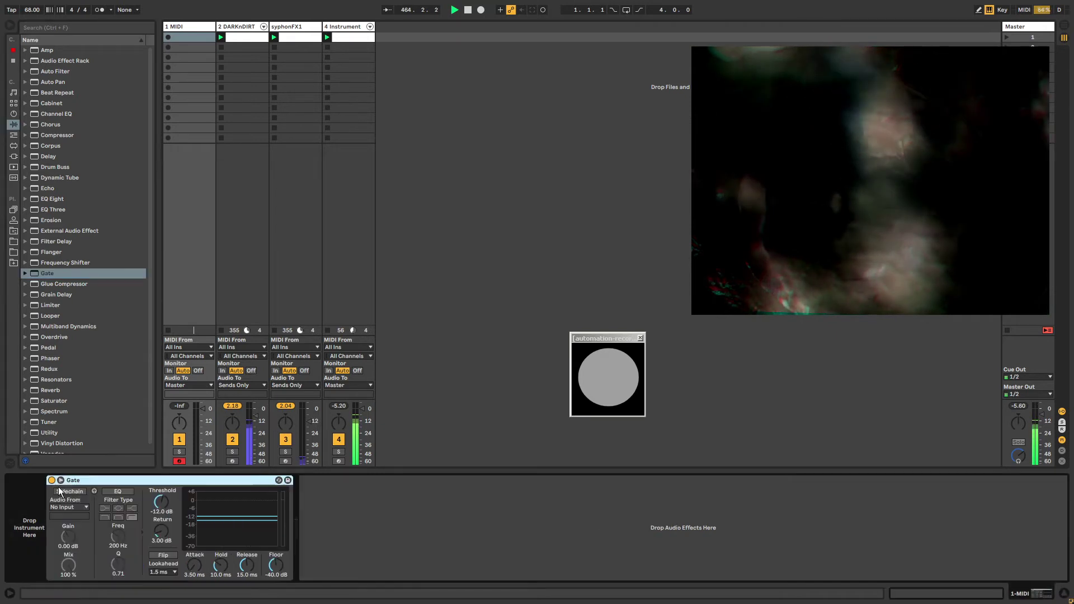
pyautogui.click(69, 507)
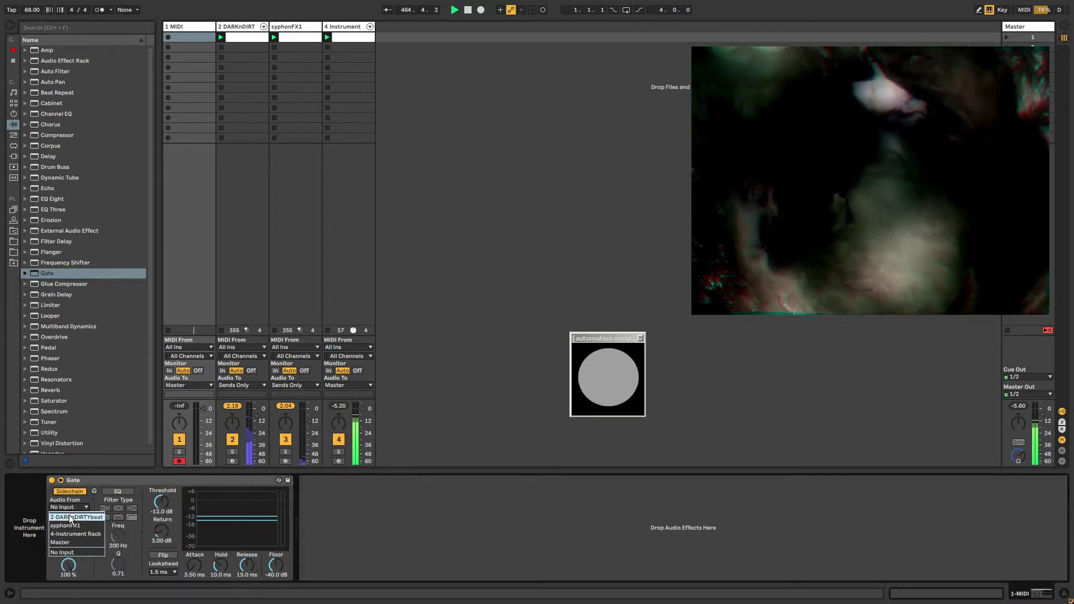
pyautogui.click(72, 525)
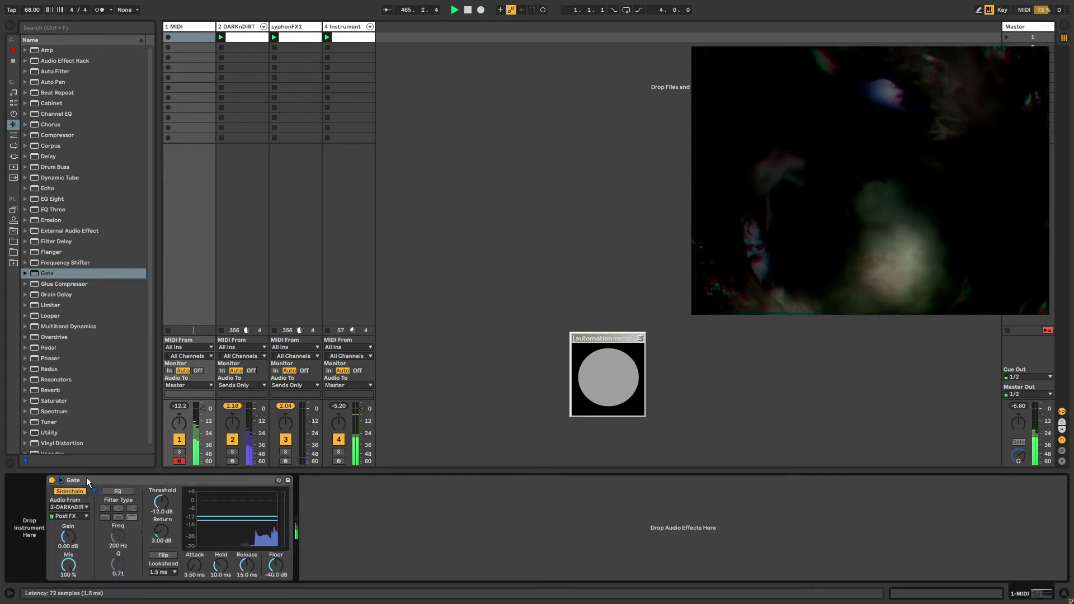
pyautogui.doubleClick(86, 479)
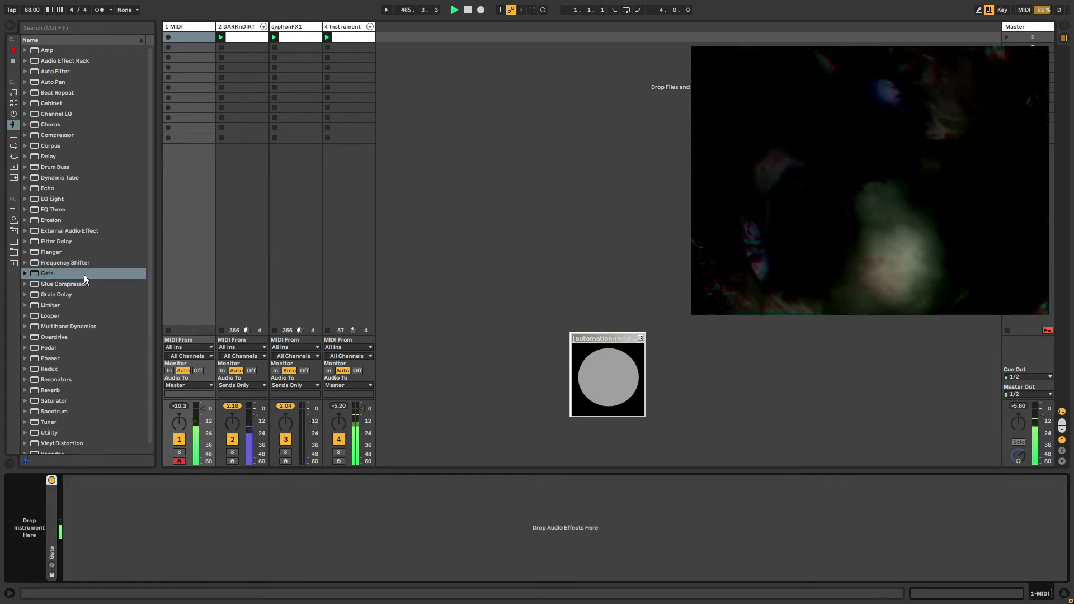
# Step: Add an EQ Eight after the Gate and set its band 3 to 2.40 kHz, -6.32 dB and Q 1.58
pyautogui.doubleClick(56, 200)
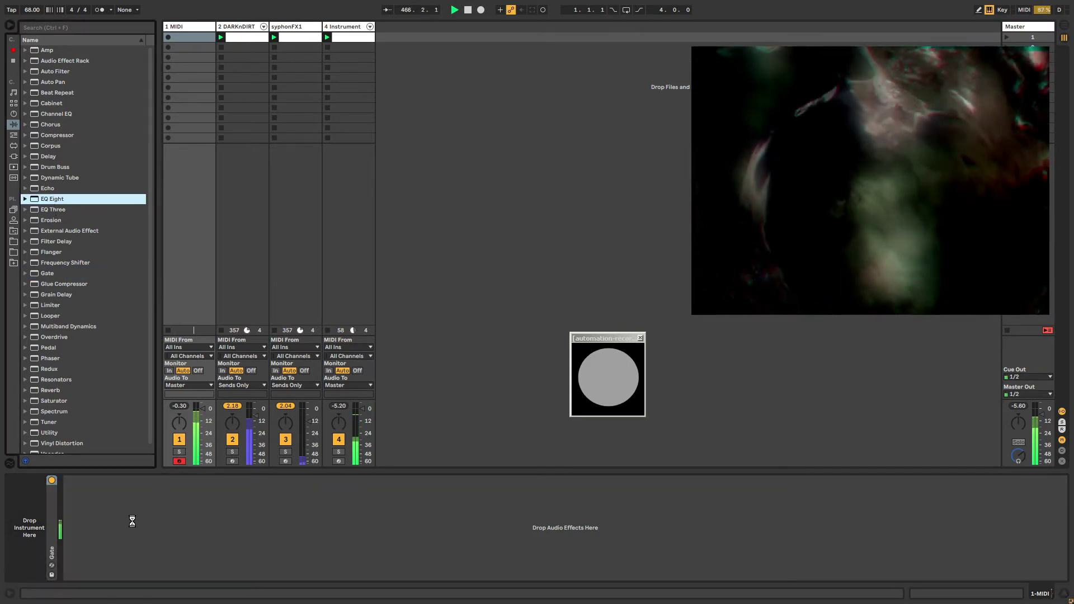
pyautogui.moveTo(259, 522); pyautogui.dragTo(227, 524)
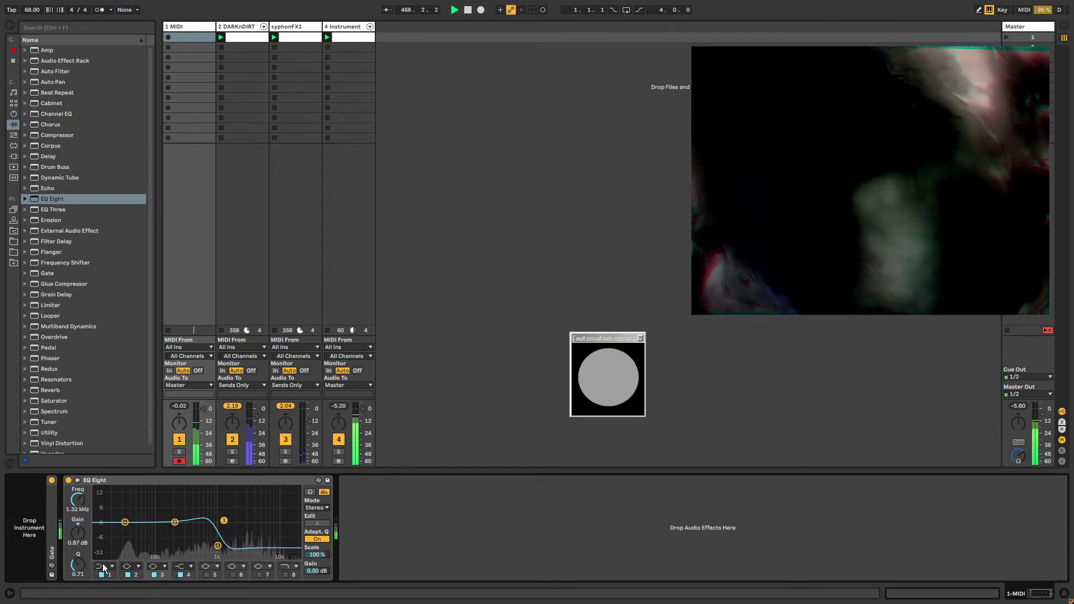
pyautogui.moveTo(84, 555); pyautogui.dragTo(85, 525)
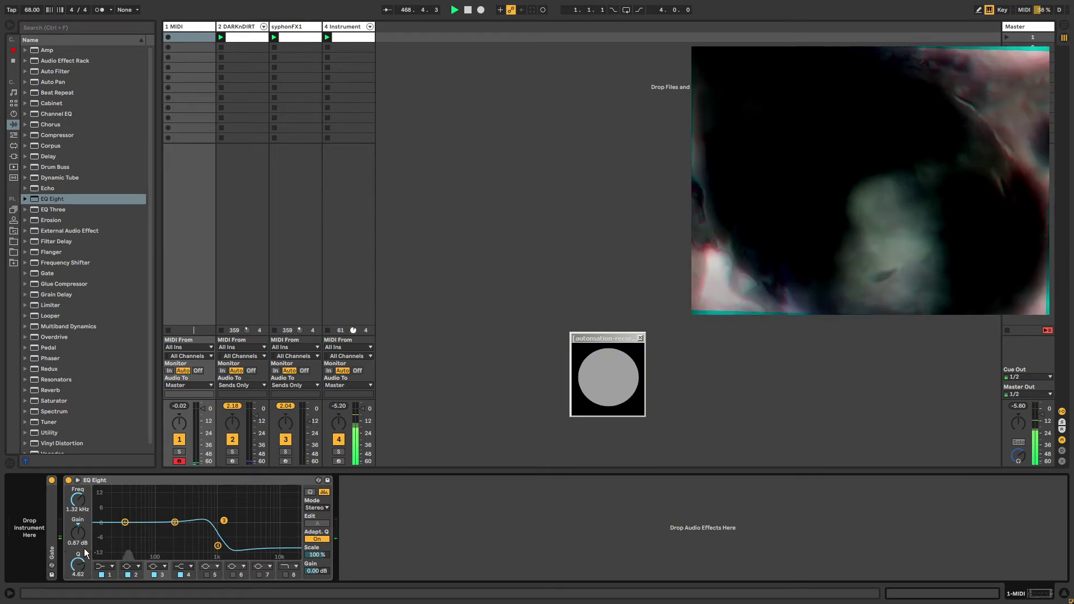
pyautogui.moveTo(224, 520); pyautogui.dragTo(239, 536)
pyautogui.moveTo(79, 565); pyautogui.dragTo(80, 582)
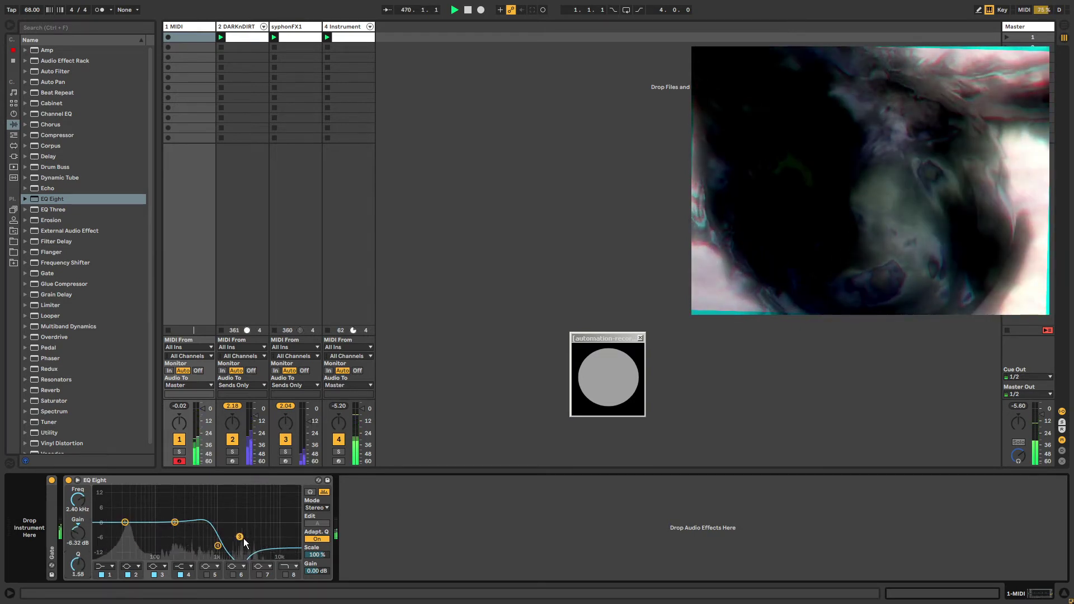
# Step: Move EQ Eight's band 3 dip slightly higher in frequency and set band 4 to 938 Hz and -5.58 dB
pyautogui.moveTo(240, 537); pyautogui.dragTo(215, 538)
pyautogui.click(219, 545)
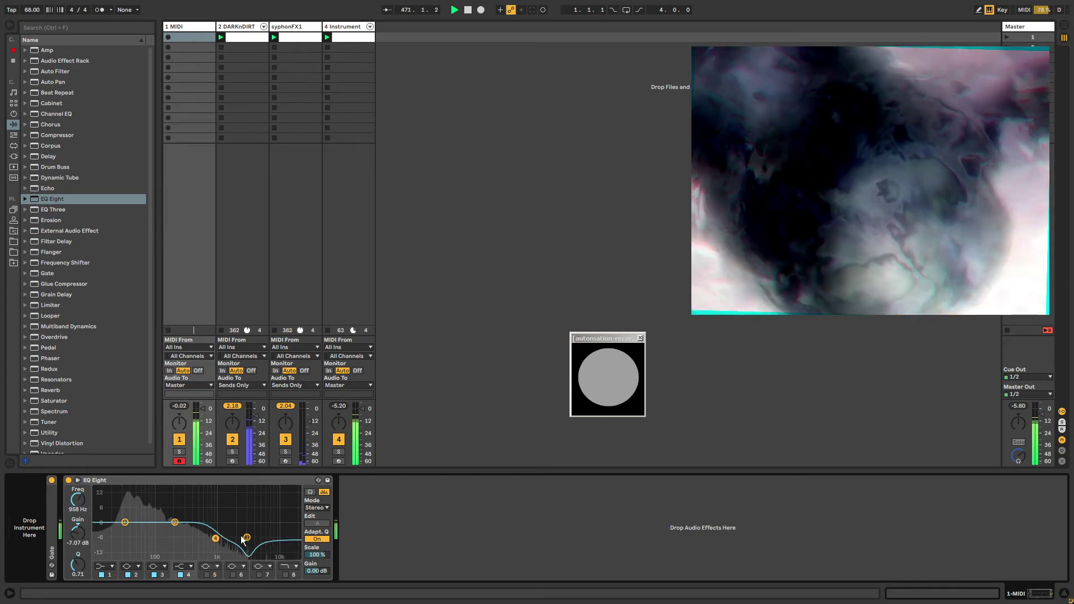
pyautogui.moveTo(215, 537); pyautogui.dragTo(215, 535)
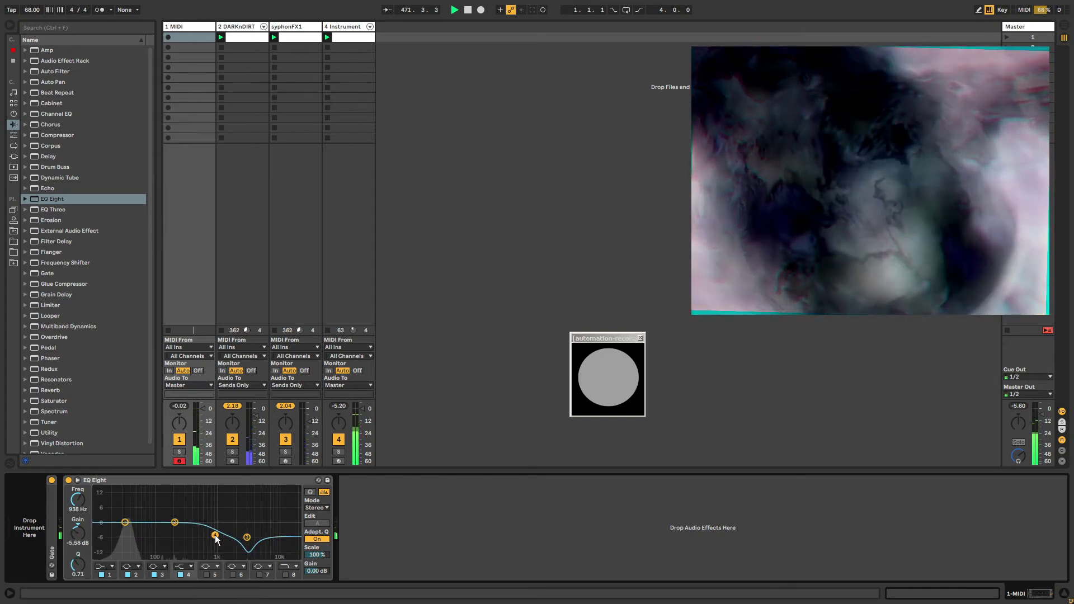
# Step: Copy the MIDI track's EQ Eight to the end of DARKnDIRT's chain, after the Limiter
pyautogui.moveTo(125, 477); pyautogui.dragTo(253, 86)
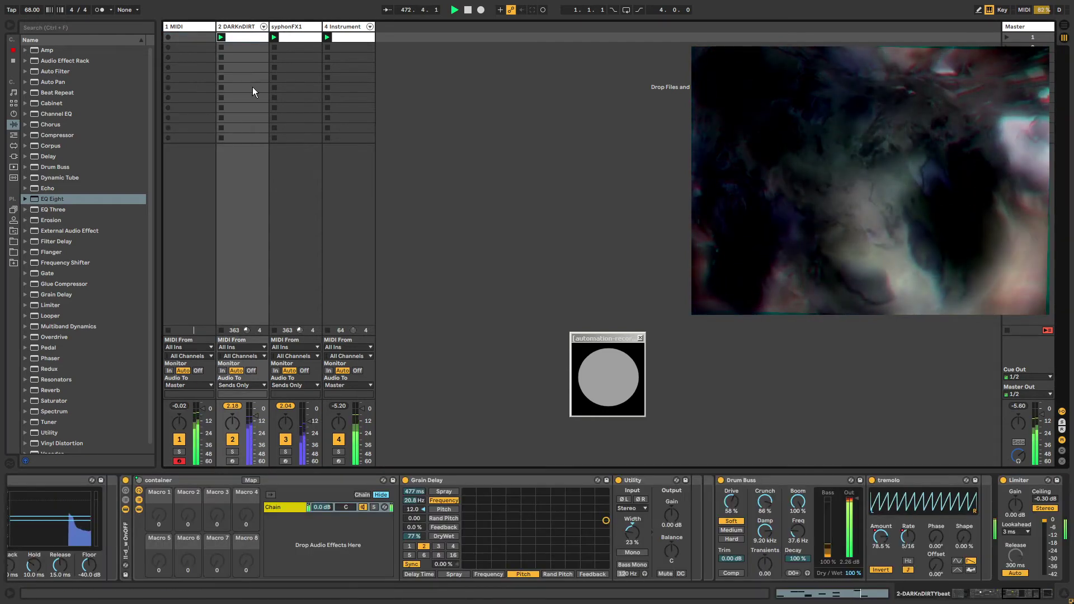
pyautogui.click(1017, 599)
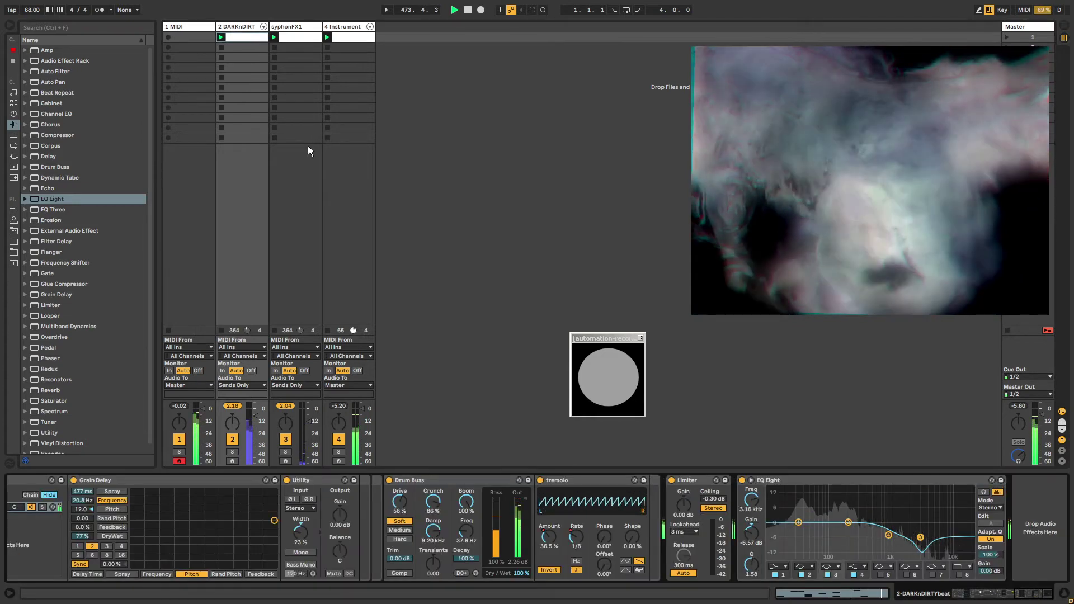
# Step: Set band 4 of the MIDI track's EQ Eight to 899 Hz and -2.38 dB
pyautogui.click(193, 25)
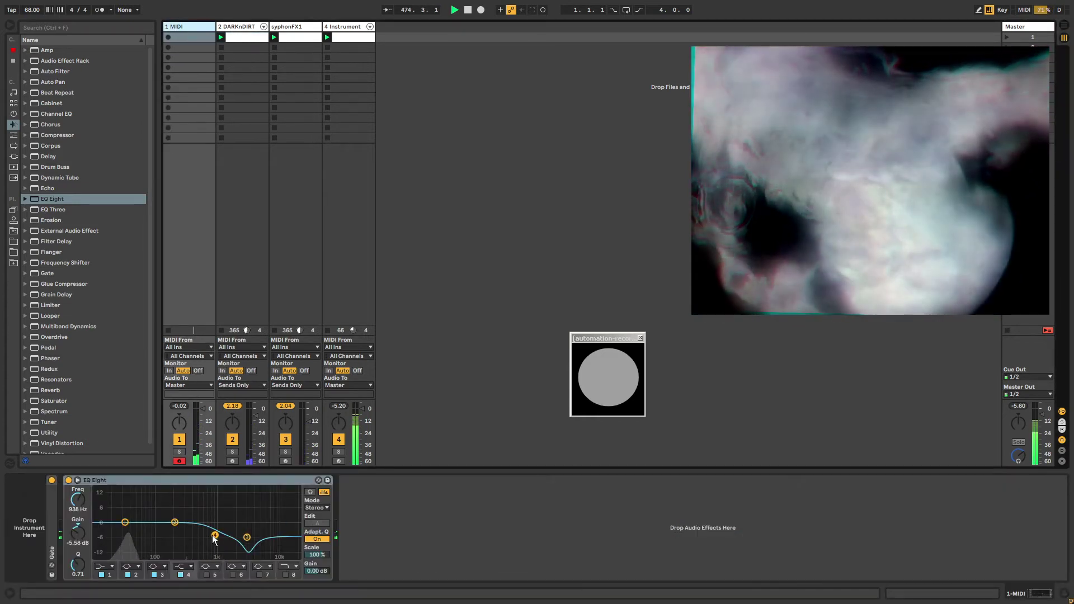
pyautogui.moveTo(213, 538); pyautogui.dragTo(212, 529)
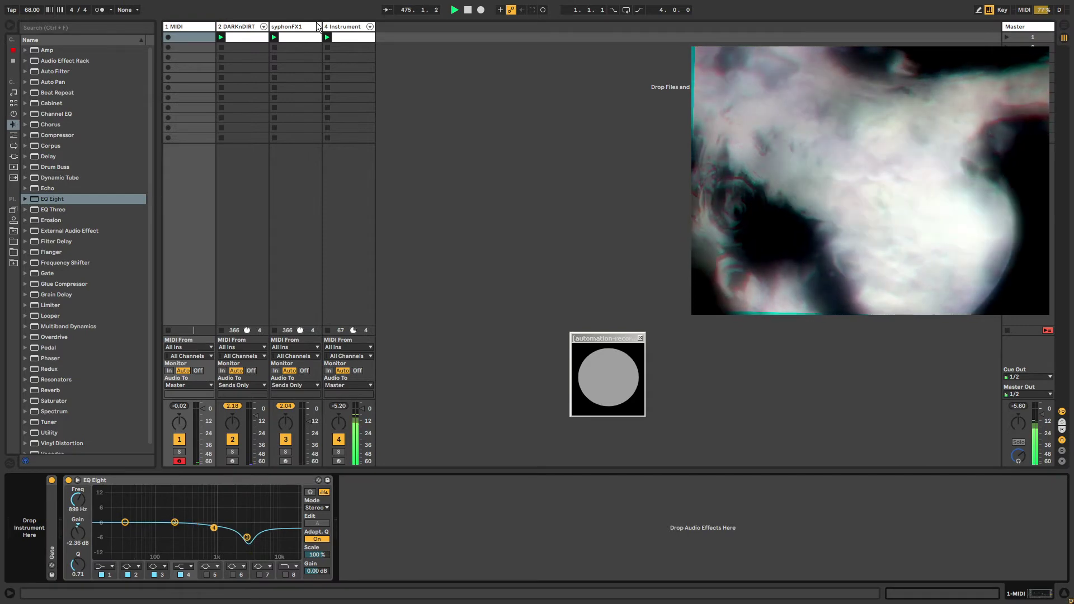
pyautogui.click(338, 29)
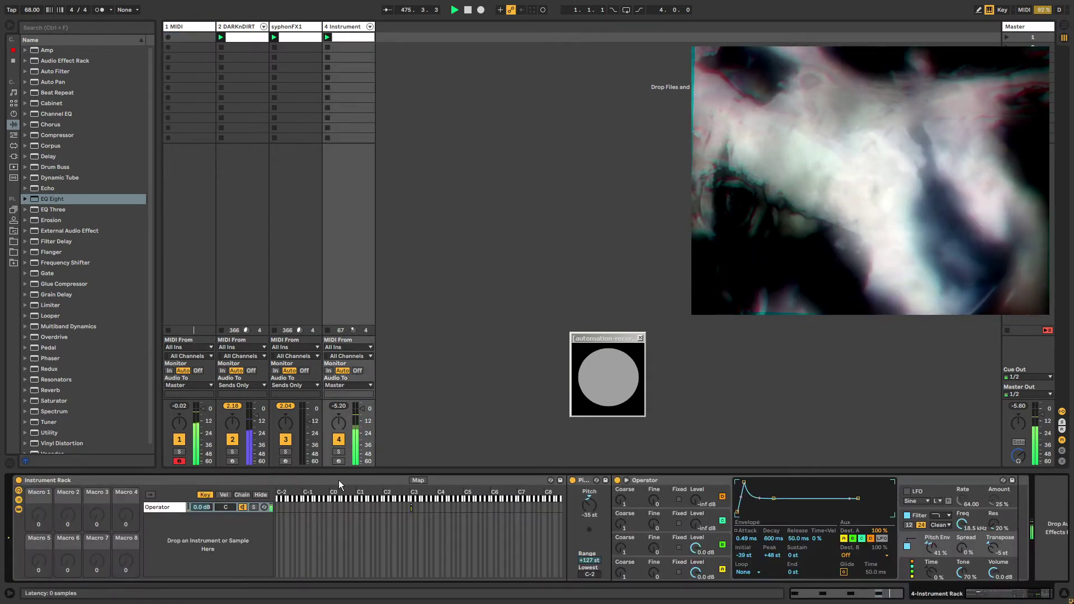
pyautogui.click(179, 26)
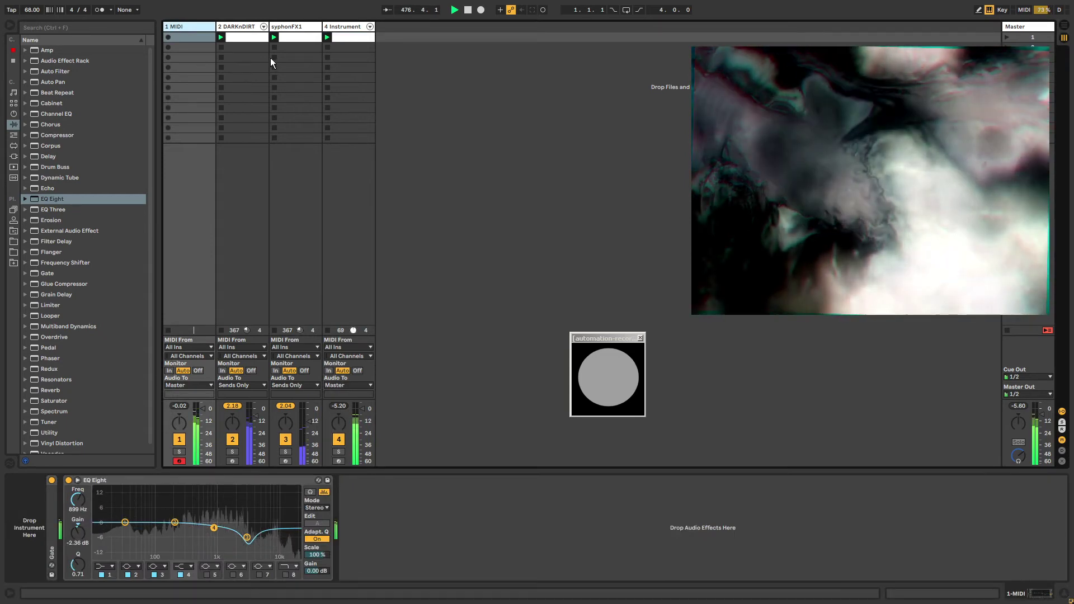
# Step: Add a C#3 note to the Instrument track's clip and move it to just before beat 1.2
pyautogui.click(234, 29)
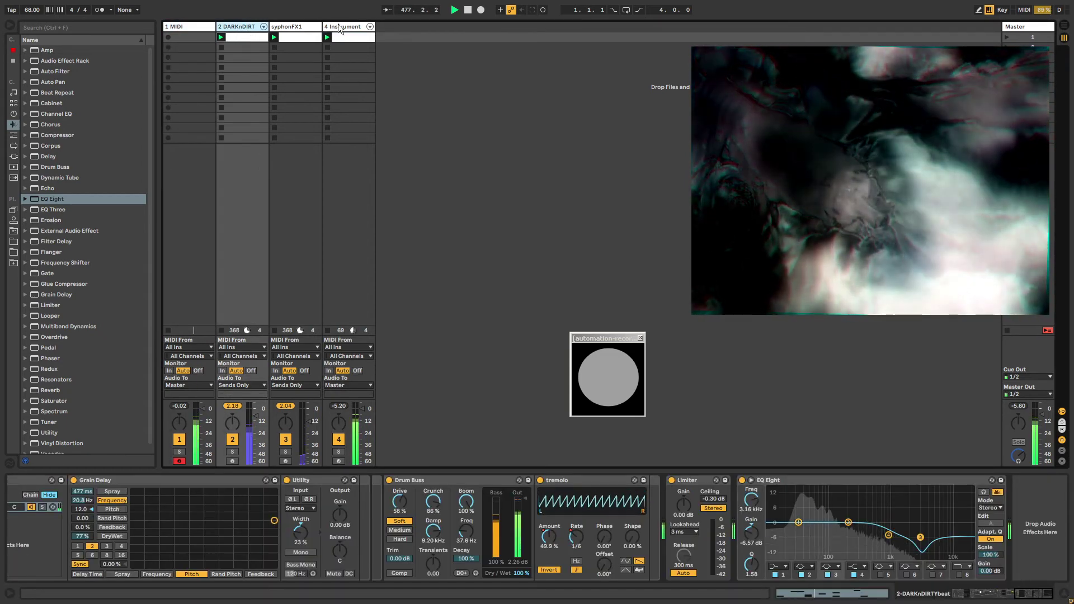
pyautogui.click(343, 28)
pyautogui.click(237, 27)
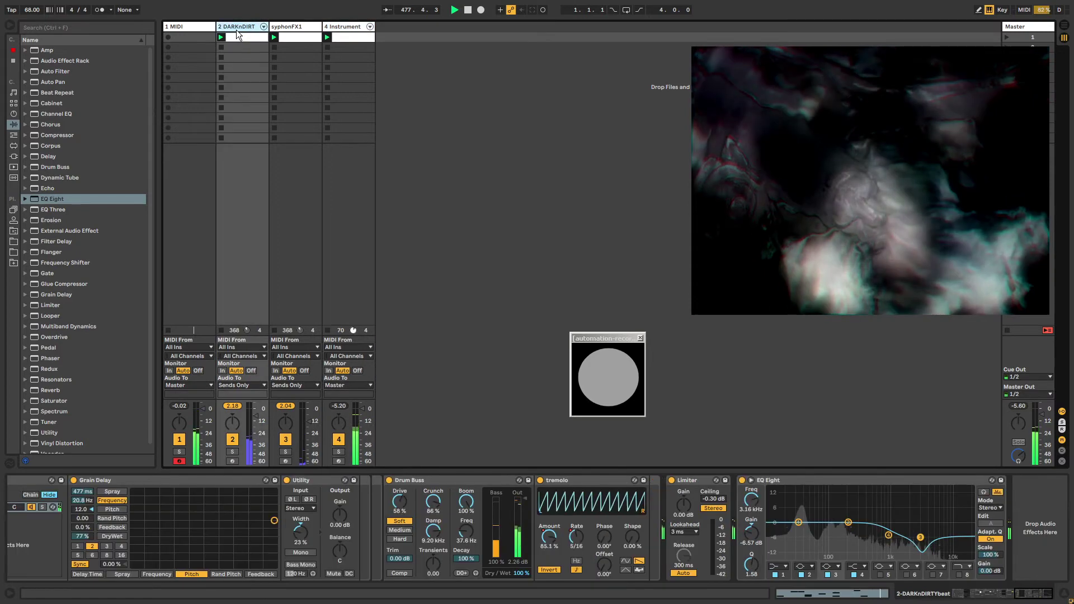
pyautogui.click(333, 26)
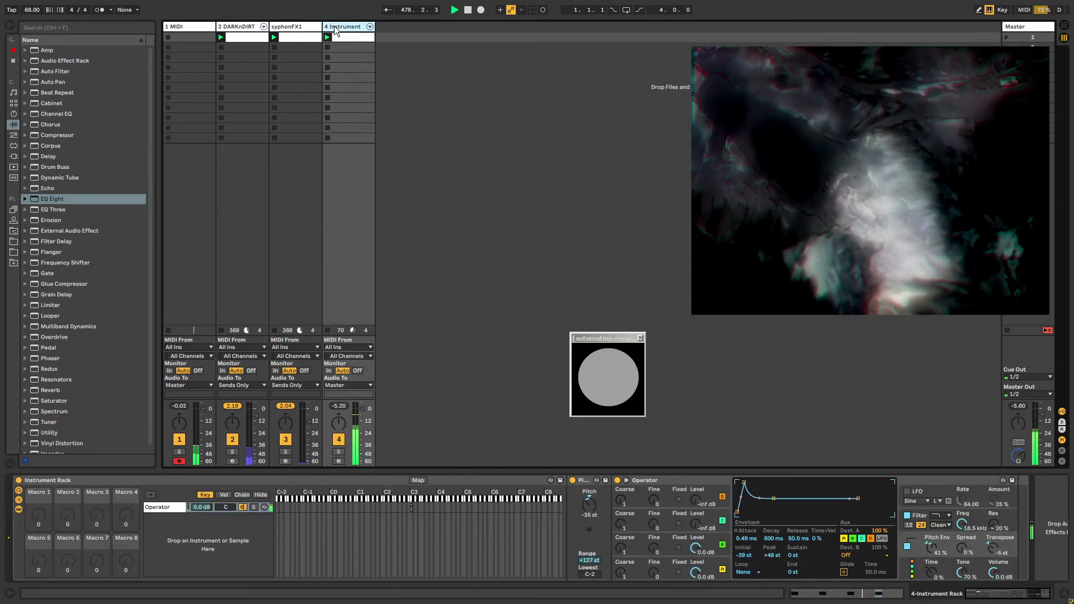
pyautogui.click(343, 35)
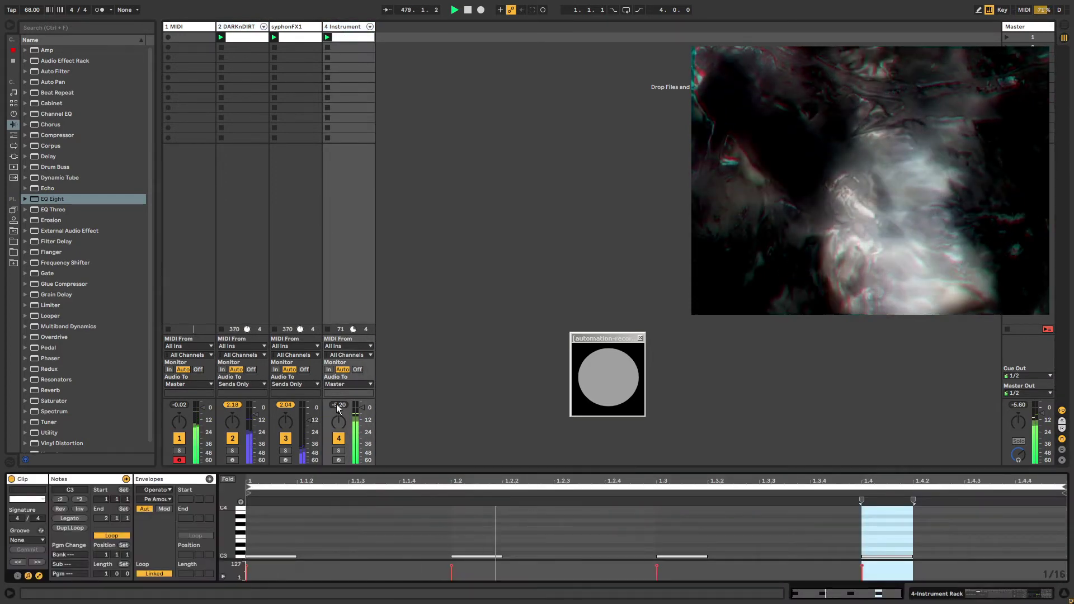
pyautogui.doubleClick(368, 553)
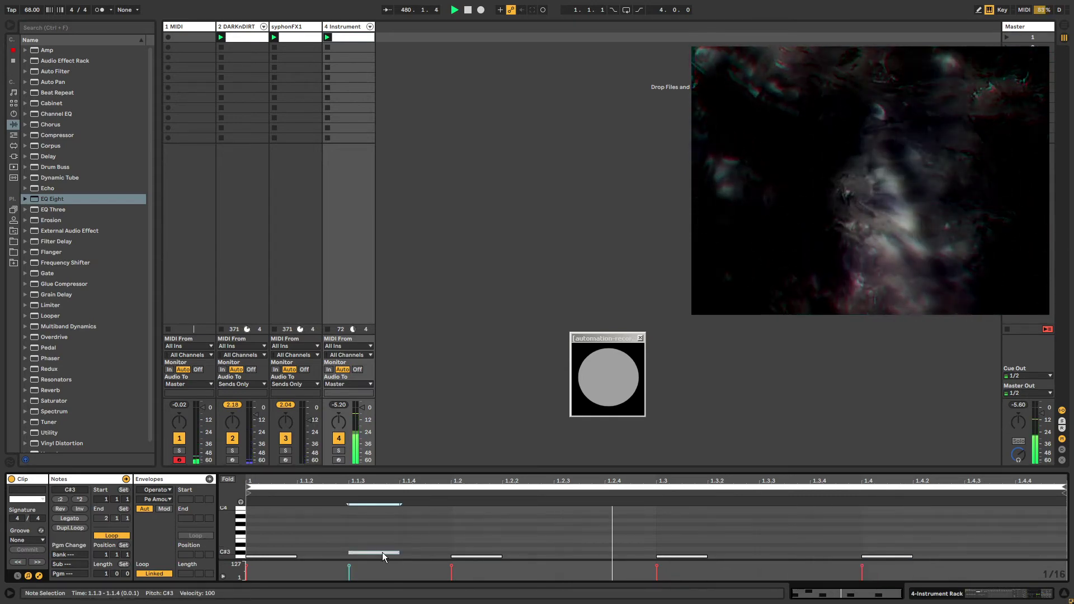
pyautogui.moveTo(381, 552); pyautogui.dragTo(477, 556)
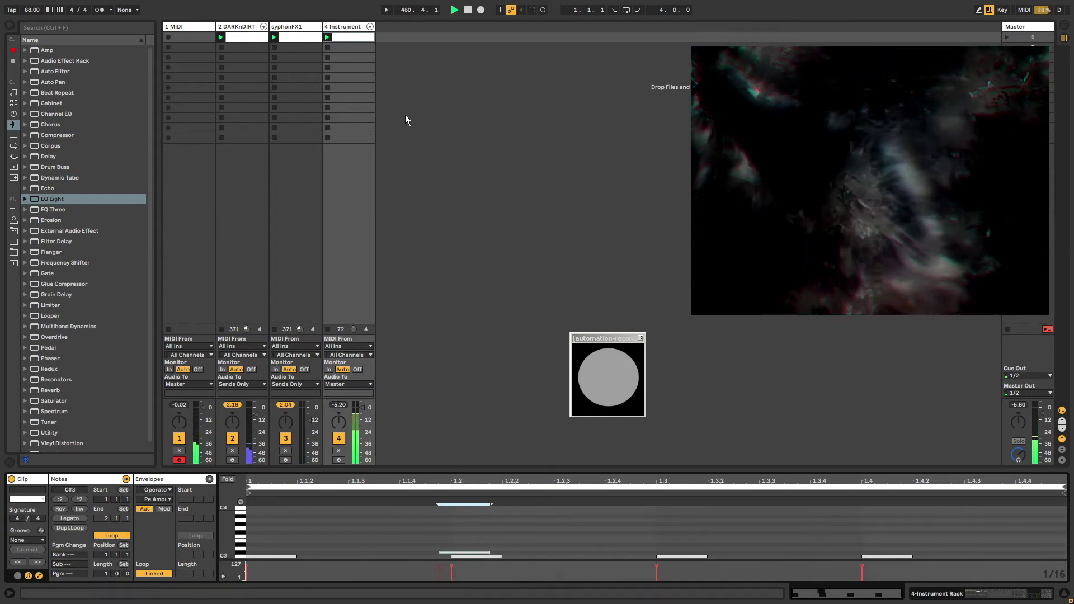
# Step: Duplicate the Operator chain in the Instrument Rack and shift the copy's key zone up a semitone to C#3
pyautogui.doubleClick(361, 28)
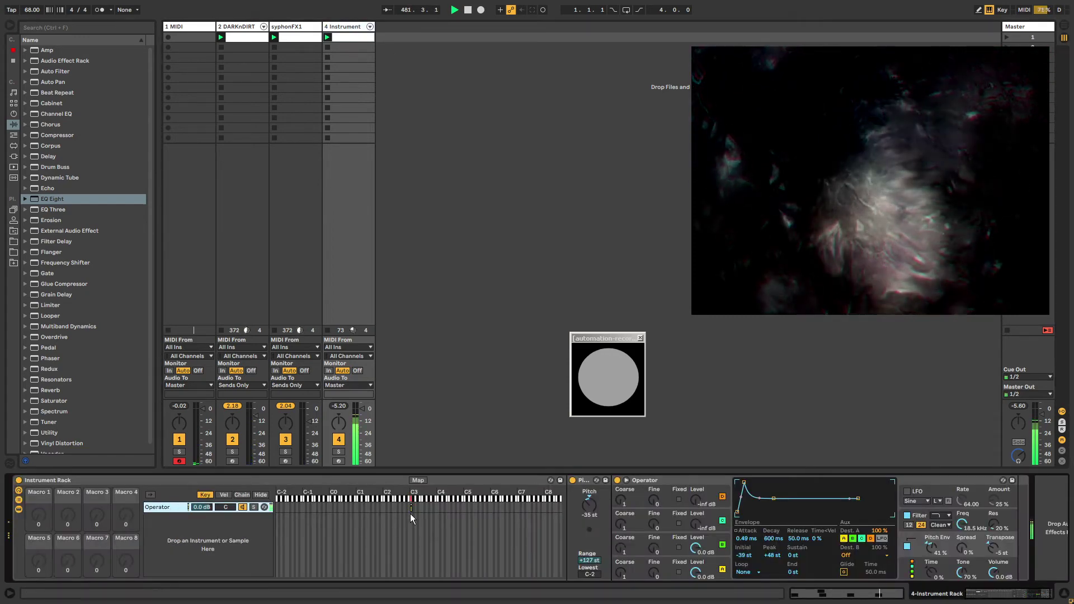
pyautogui.hotkey('ctrl', 'd')
pyautogui.moveTo(411, 519); pyautogui.dragTo(414, 520)
# Step: Set the copied Operator chain's Pitch to +41 st, Pitch Env to 100% and chain volume to -2.4 dB
pyautogui.click(589, 505)
pyautogui.moveTo(588, 505); pyautogui.dragTo(589, 458)
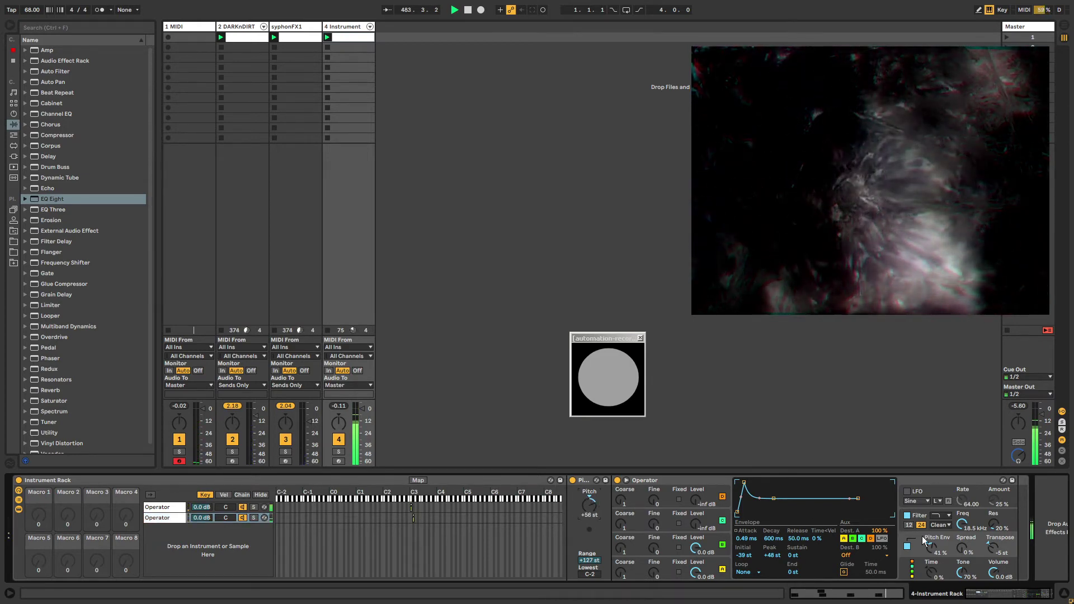
pyautogui.moveTo(589, 506); pyautogui.dragTo(588, 511)
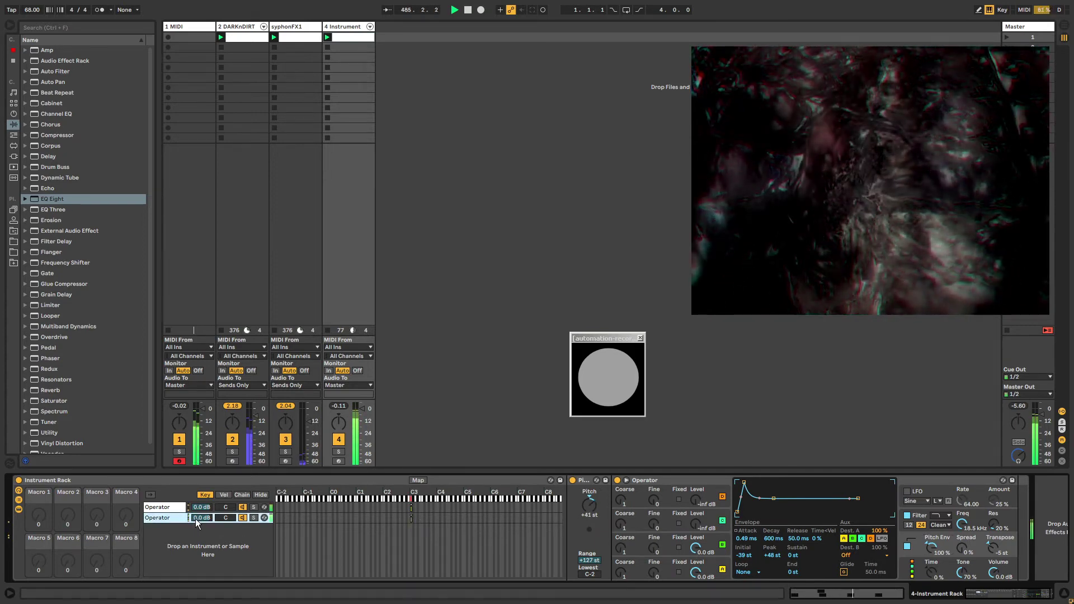
pyautogui.moveTo(201, 517)
pyautogui.mouseDown()
pyautogui.moveTo(202, 536)
pyautogui.moveTo(197, 520)
pyautogui.mouseUp()
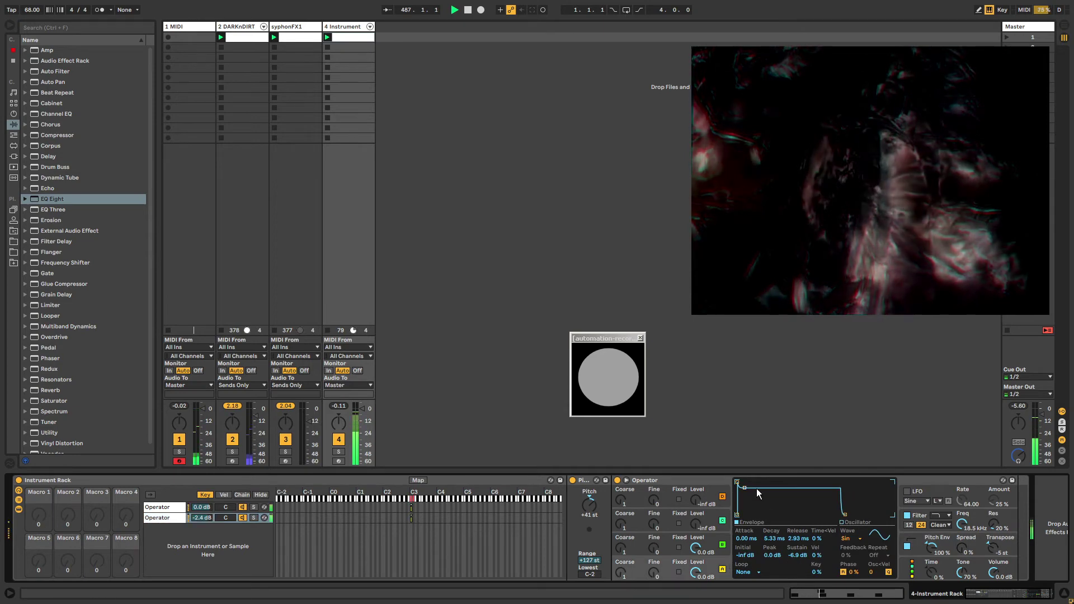
# Step: Shape the copied Operator's oscillator envelope to a 0.38 ms attack, 25.3 ms decay and -49 dB sustain
pyautogui.moveTo(746, 495); pyautogui.dragTo(757, 514)
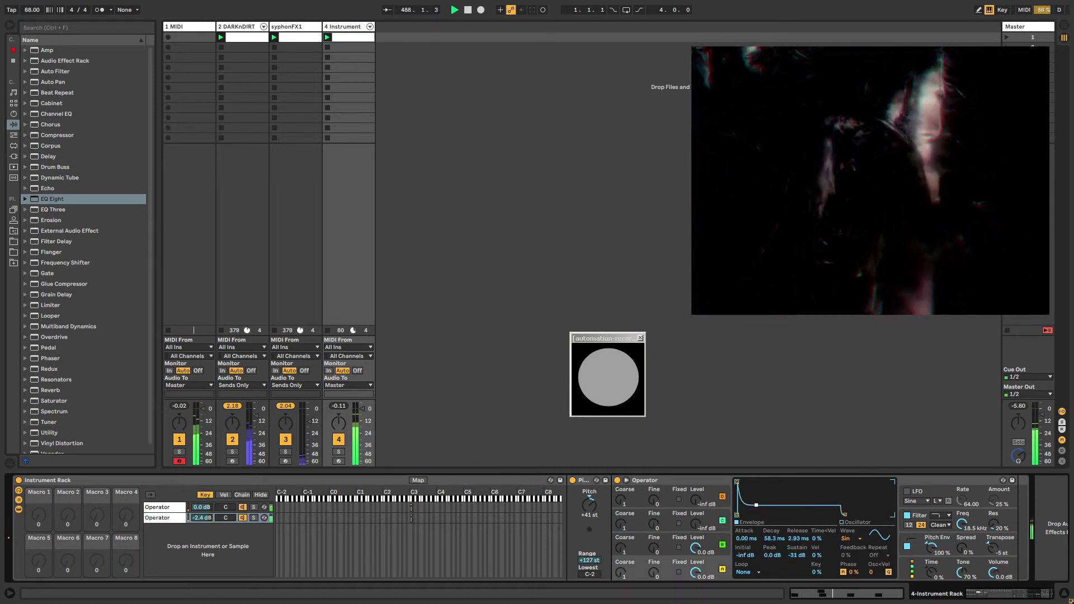
pyautogui.moveTo(758, 514); pyautogui.dragTo(756, 508)
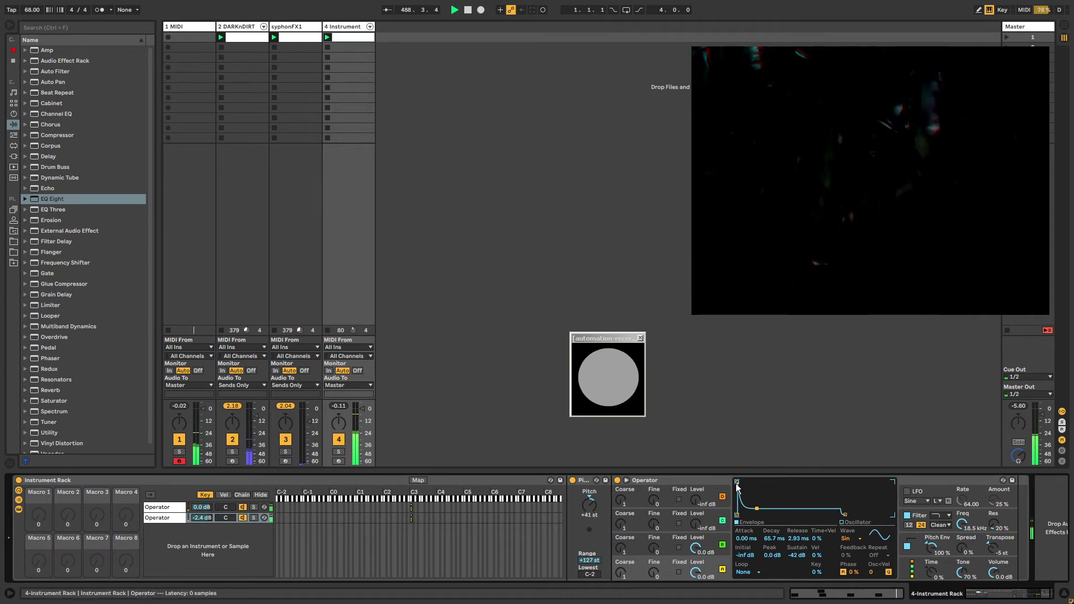
pyautogui.moveTo(744, 482); pyautogui.dragTo(739, 488)
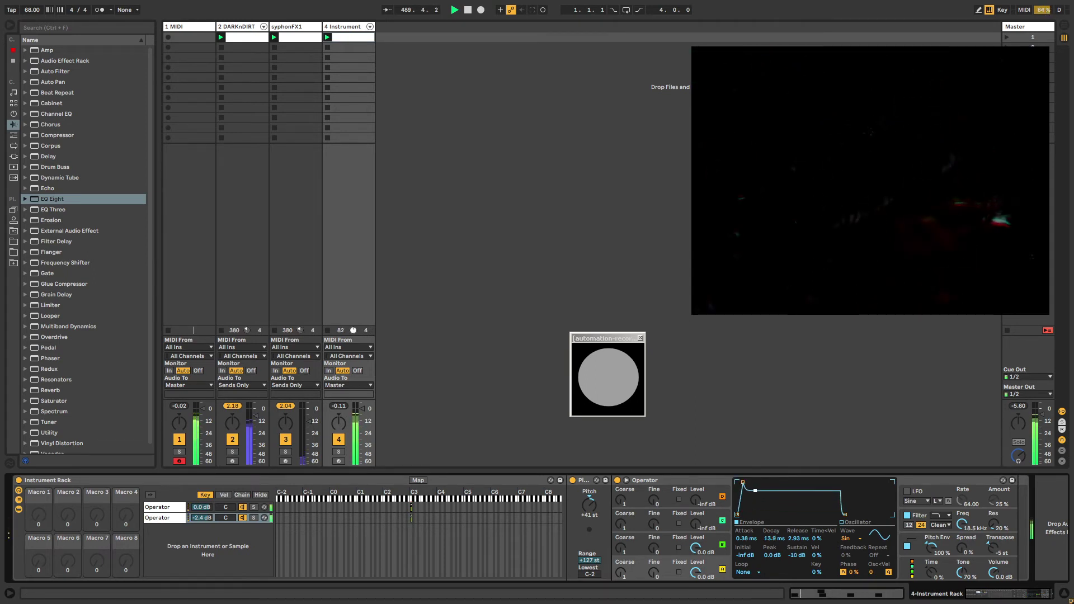
pyautogui.moveTo(755, 487); pyautogui.dragTo(756, 510)
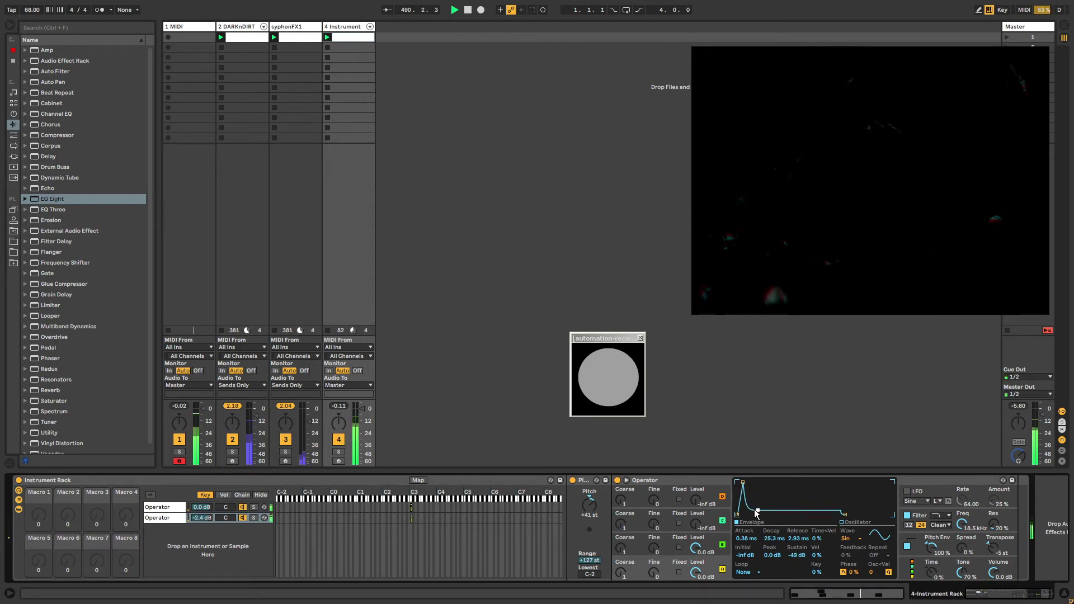
# Step: Try an Arpeggiator between Pitch and Operator in the copied chain and remove it
pyautogui.click(179, 518)
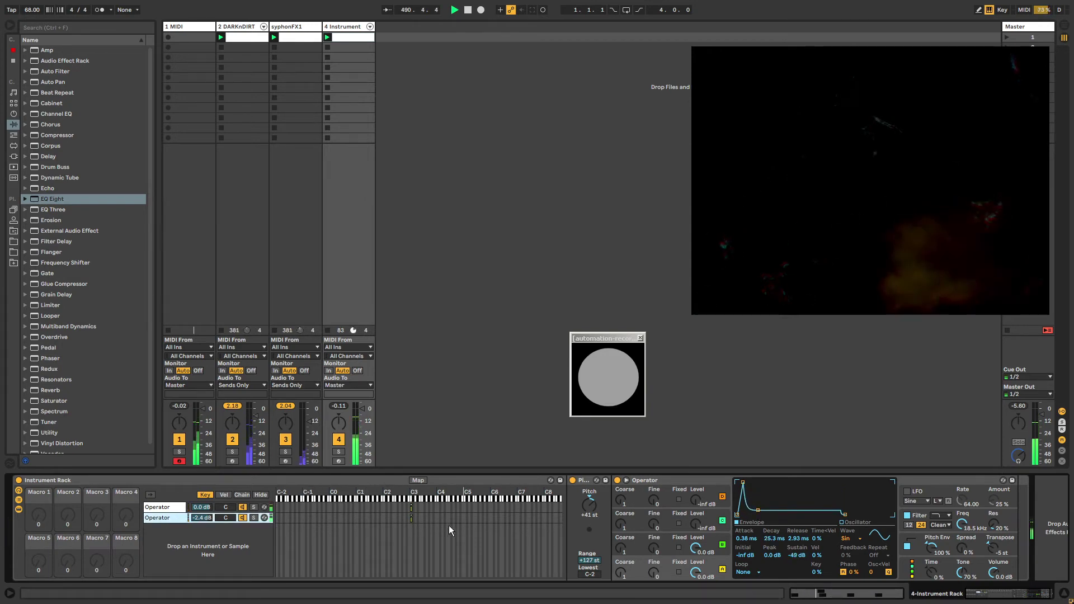
pyautogui.click(14, 136)
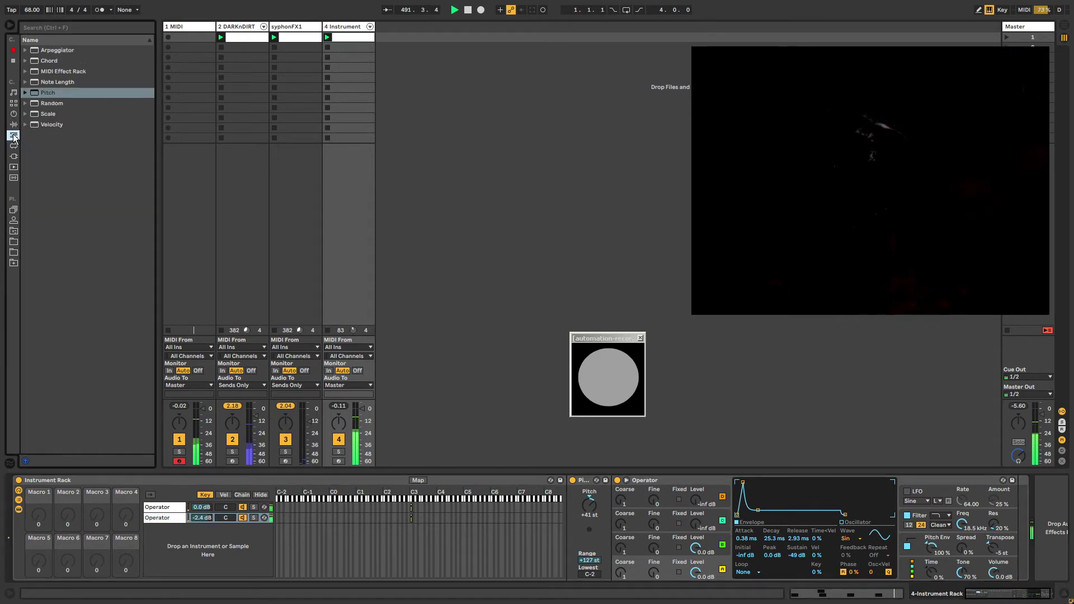
pyautogui.click(60, 51)
pyautogui.moveTo(626, 506); pyautogui.dragTo(635, 522)
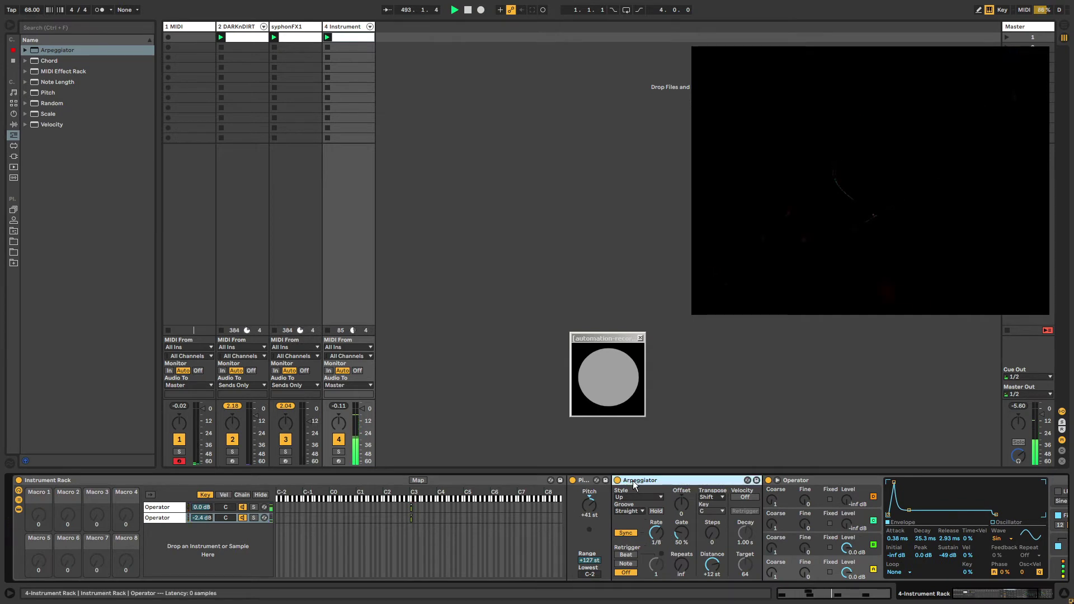
pyautogui.press('Delete')
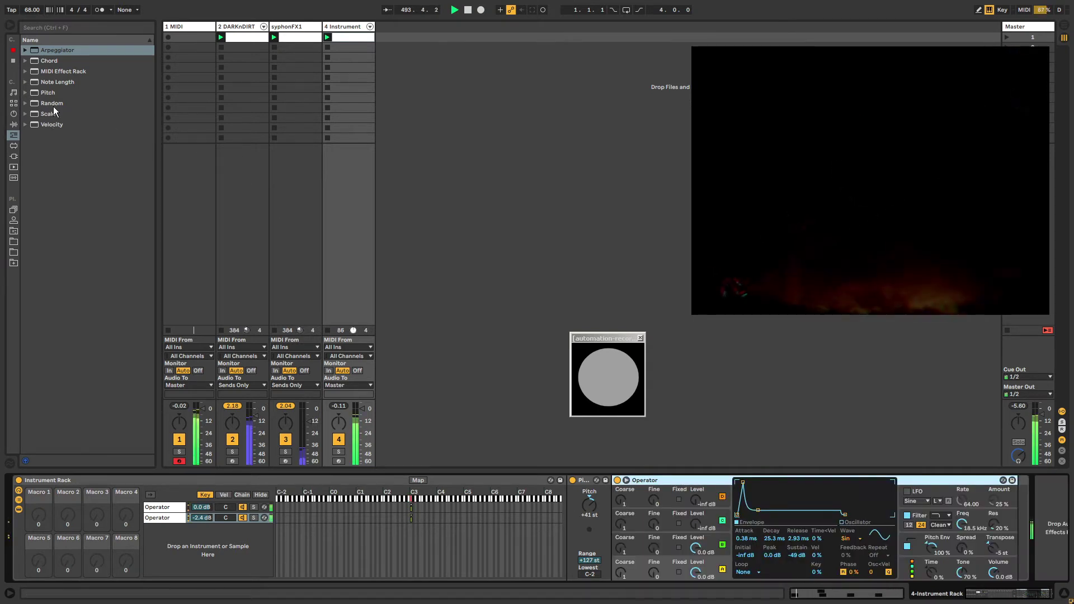
# Step: Insert a Random effect between Pitch and Operator with Chance 59%, Choices 5 and Scale 4, and duplicate the chain
pyautogui.moveTo(53, 104); pyautogui.dragTo(634, 519)
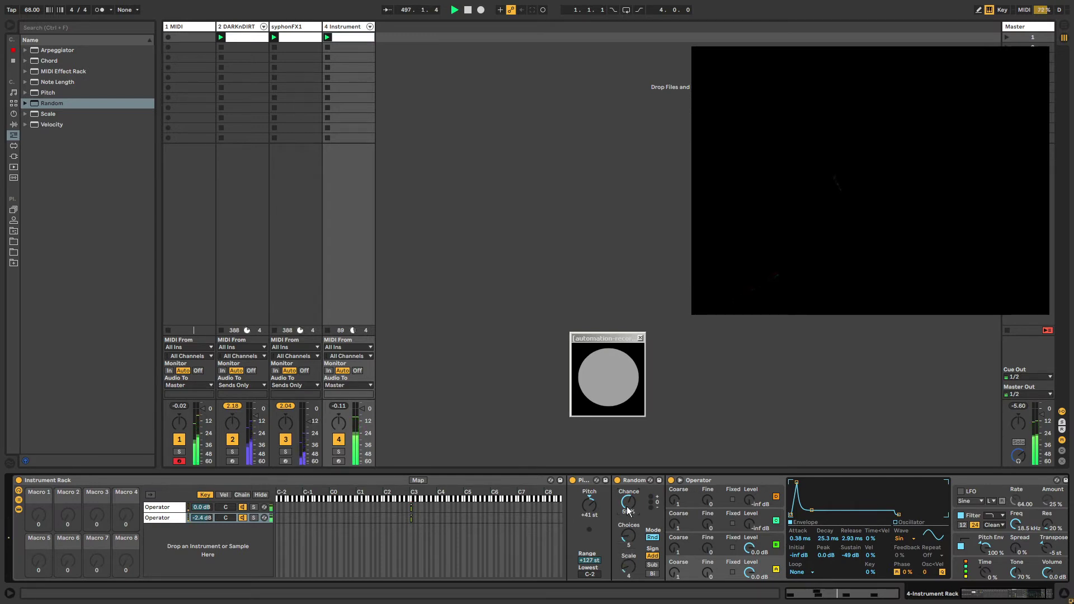
pyautogui.click(168, 518)
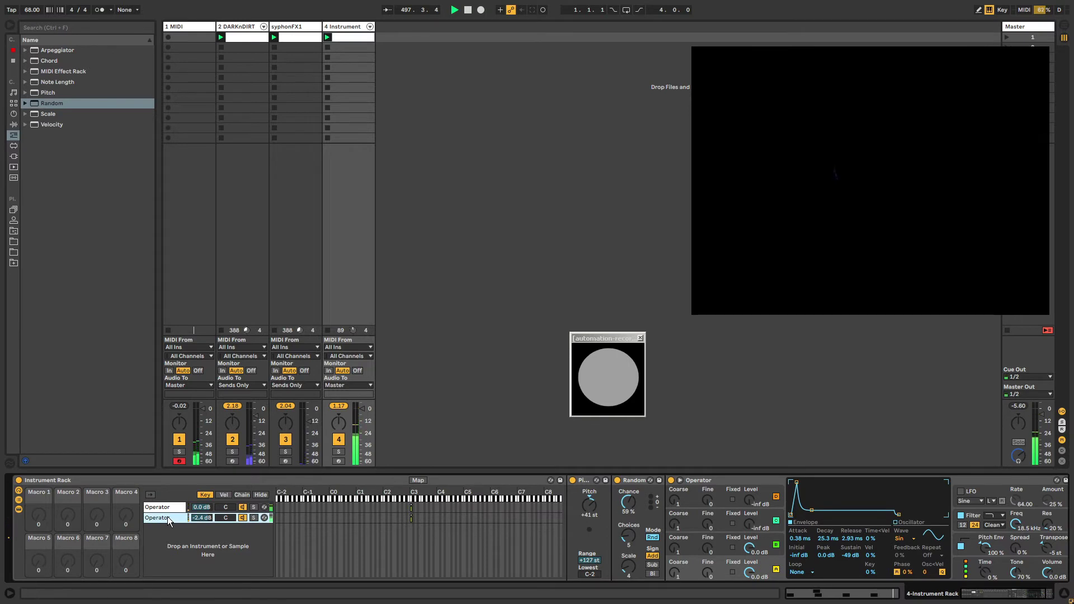
pyautogui.hotkey('ctrl', 'd')
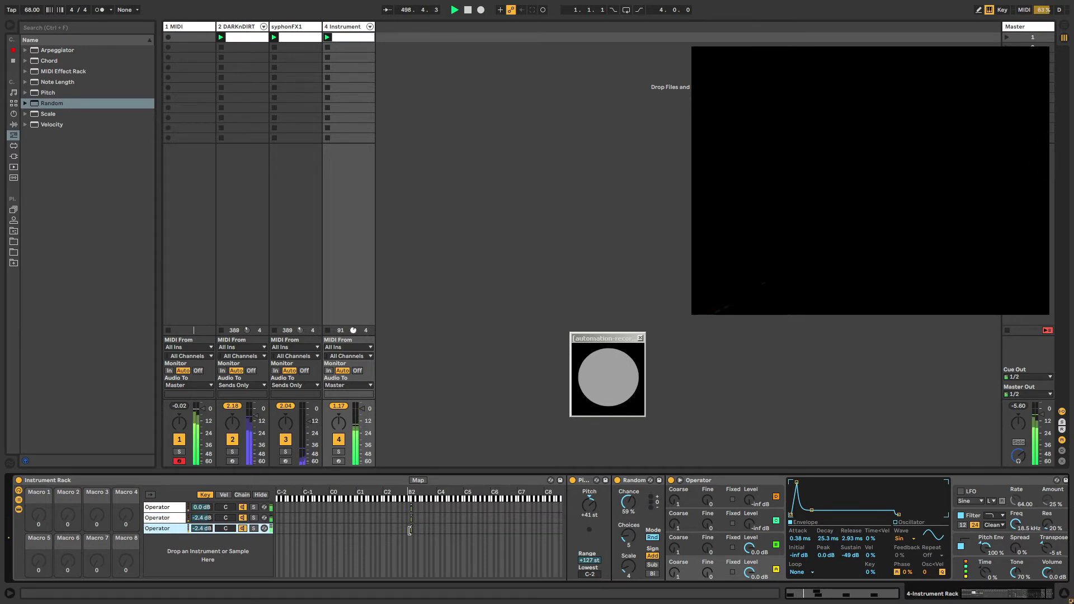
# Step: Move the Instrument clip's C#3 note slightly earlier and add a second C#3 note shortly before beat 1.3
pyautogui.click(345, 38)
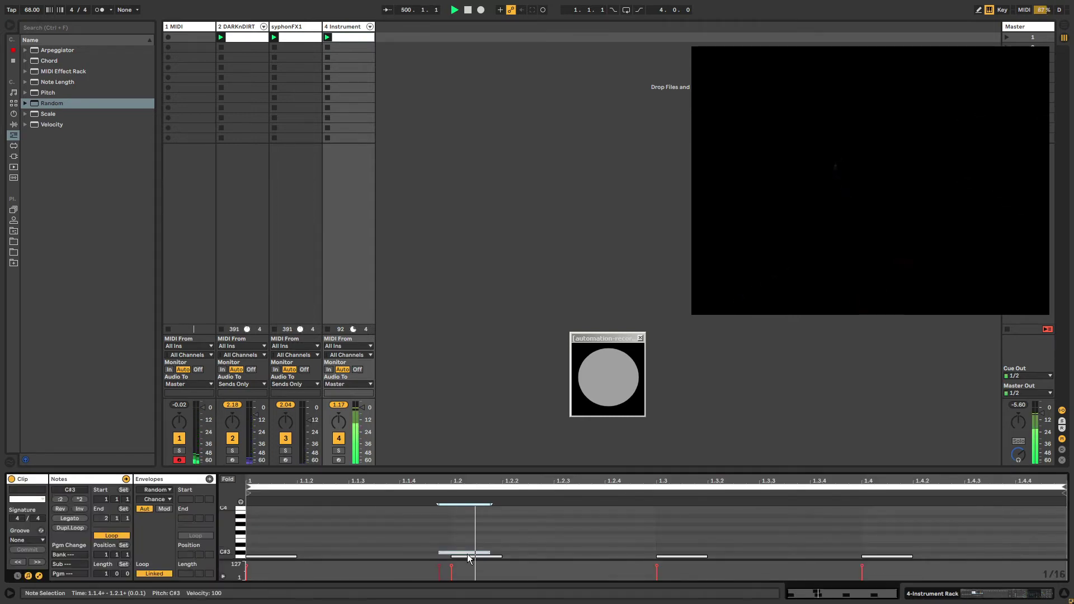
pyautogui.moveTo(467, 553); pyautogui.dragTo(453, 556)
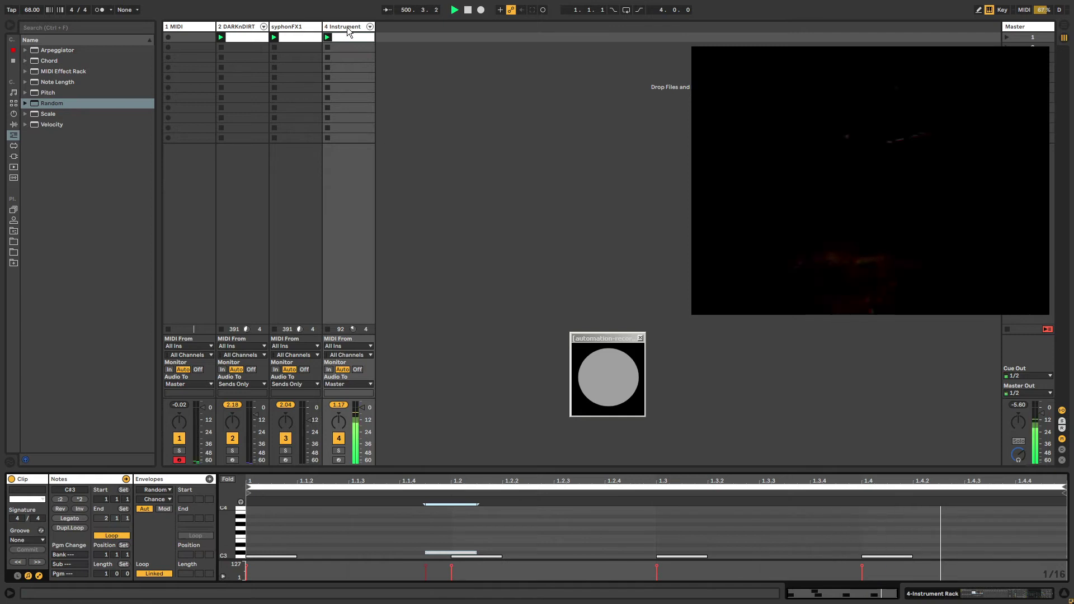
pyautogui.click(450, 552)
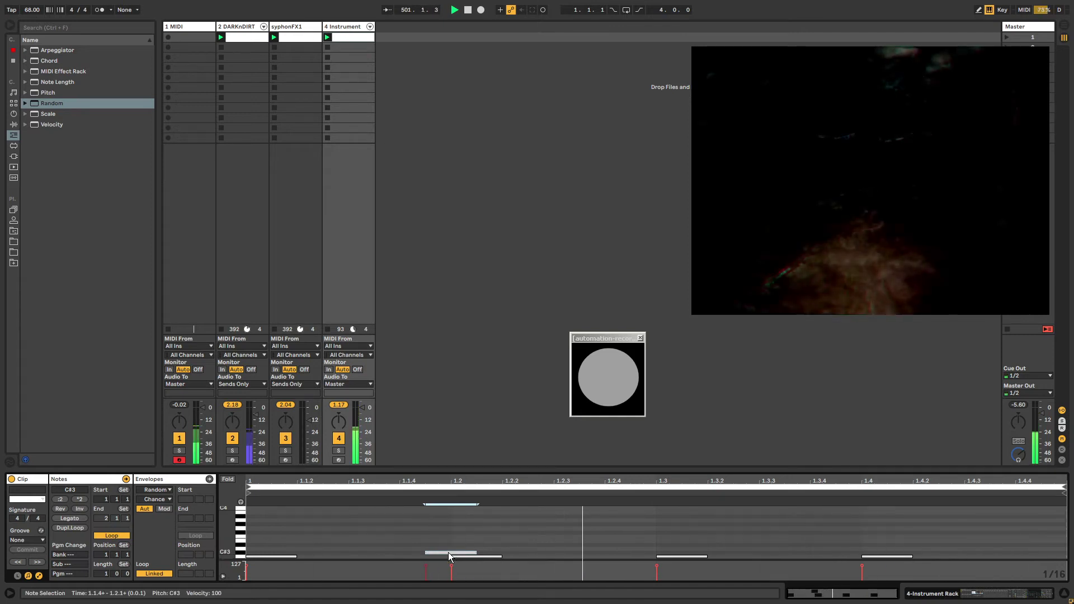
pyautogui.doubleClick(612, 552)
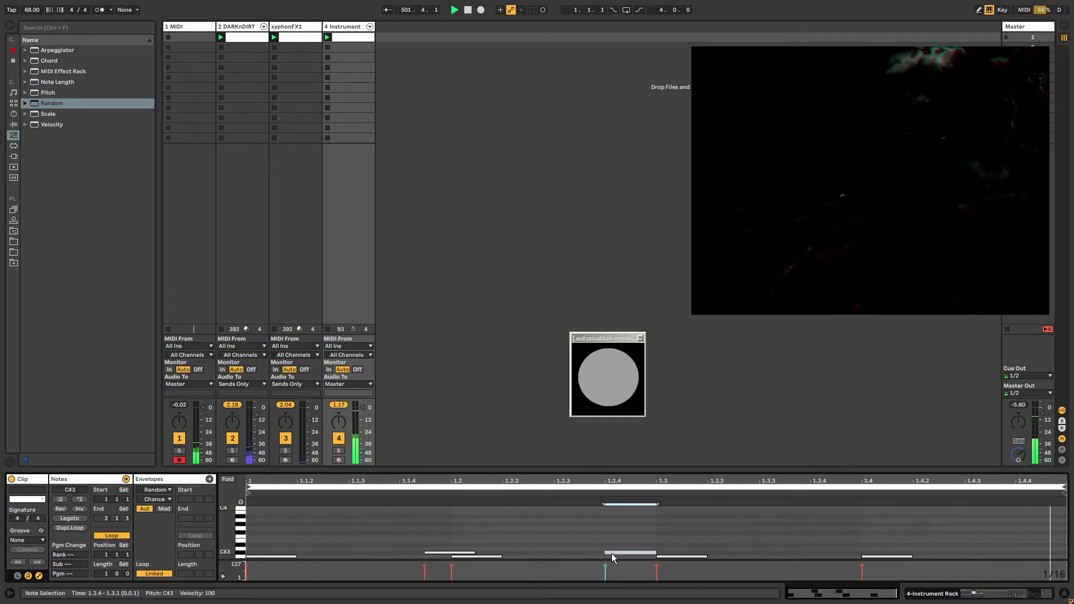
pyautogui.press('Left')
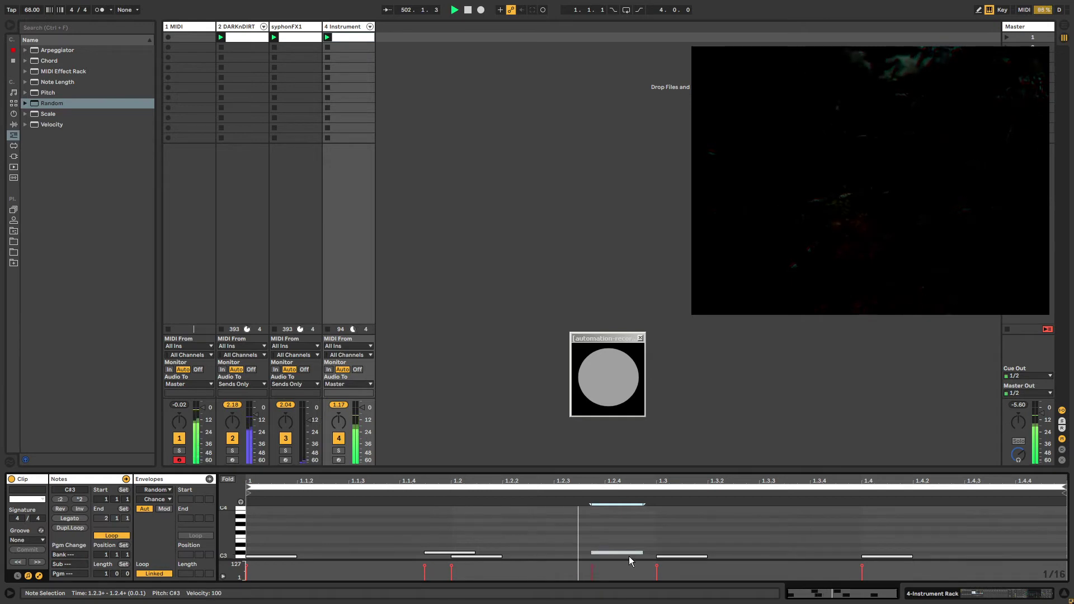
# Step: Add a third C#3 note, place it at 1.4.3 and shorten it to a brief hit with the grid off
pyautogui.doubleClick(818, 552)
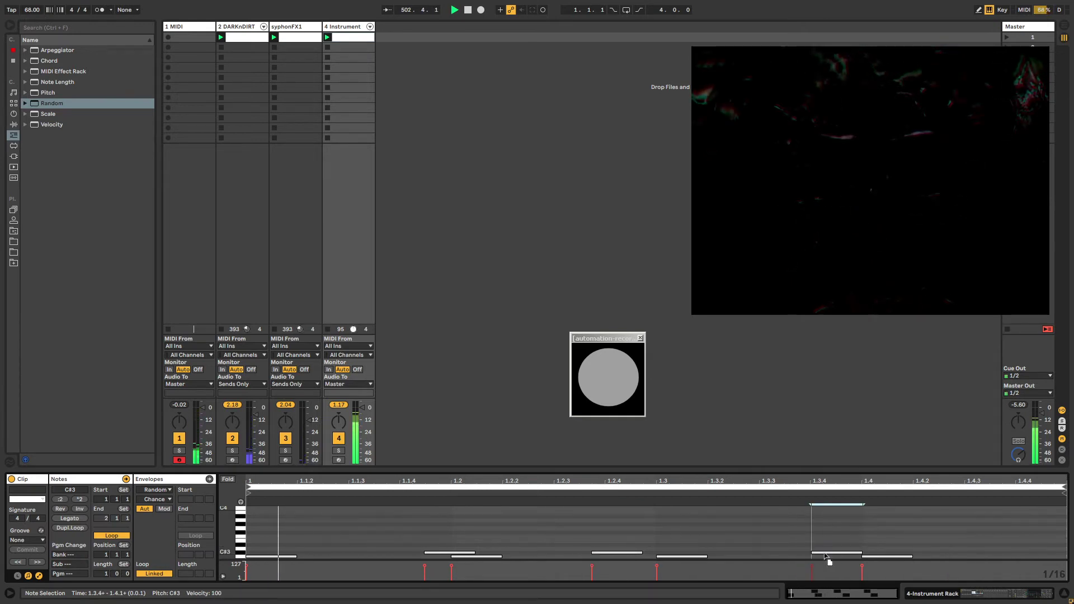
pyautogui.moveTo(825, 554); pyautogui.dragTo(961, 554)
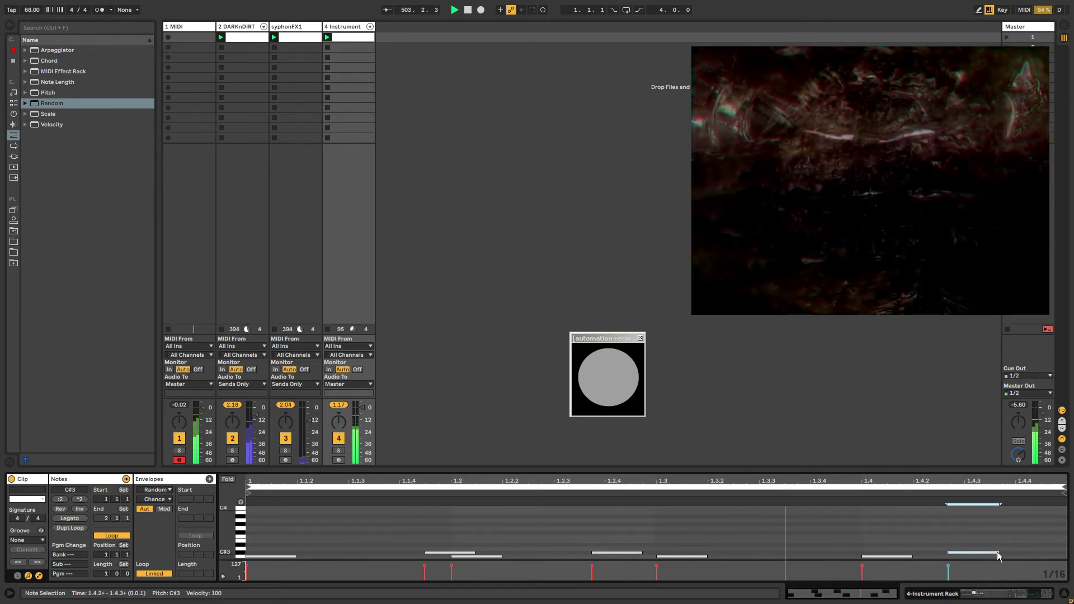
pyautogui.moveTo(998, 551); pyautogui.dragTo(971, 553)
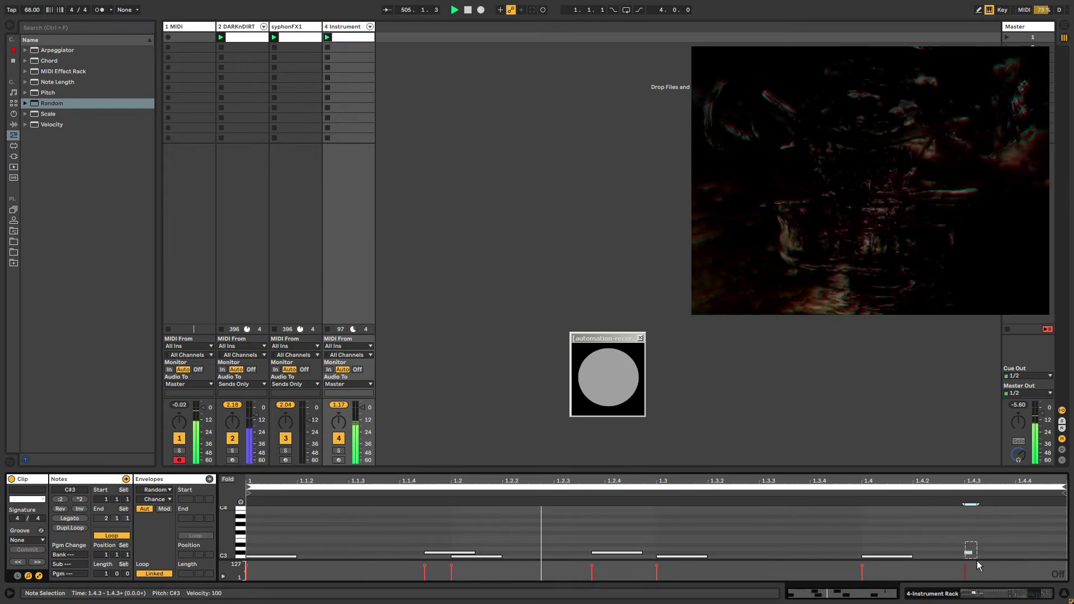
# Step: Duplicate the short C#3 note into a run of hits reaching just past 1.4.4 and select the whole run
pyautogui.hotkey('ctrl', 'd')
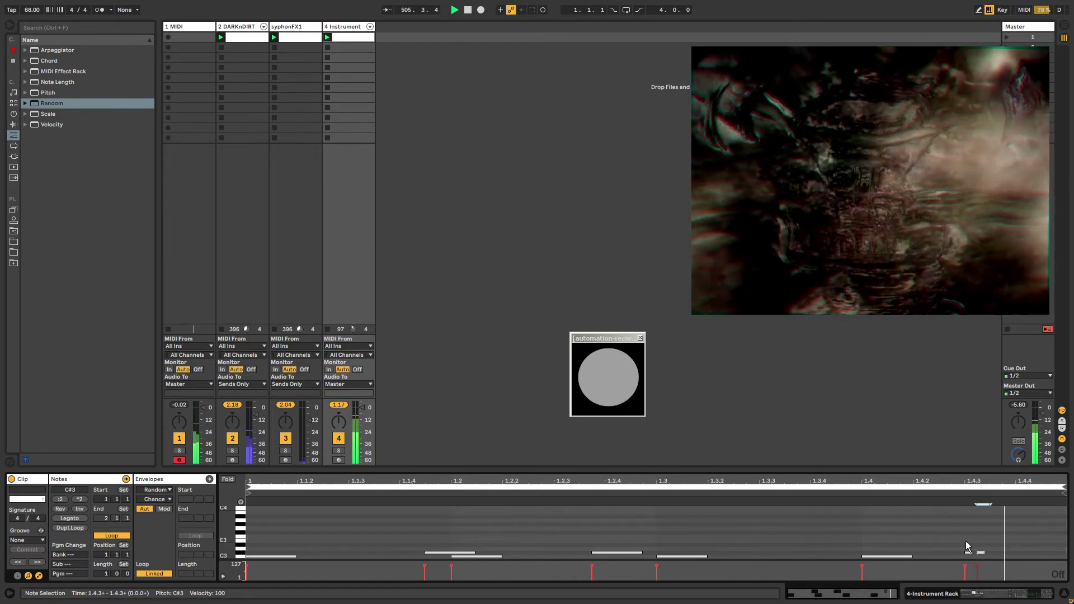
pyautogui.moveTo(963, 542); pyautogui.dragTo(988, 557)
pyautogui.hotkey('ctrl', 'd')
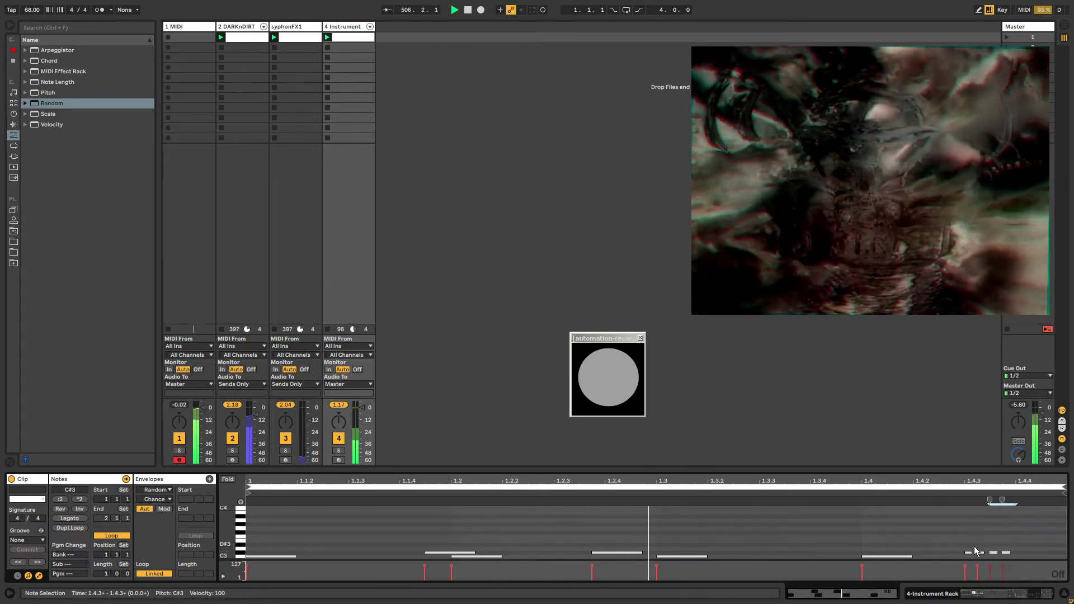
pyautogui.click(1005, 553)
pyautogui.hotkey('ctrl', 'd')
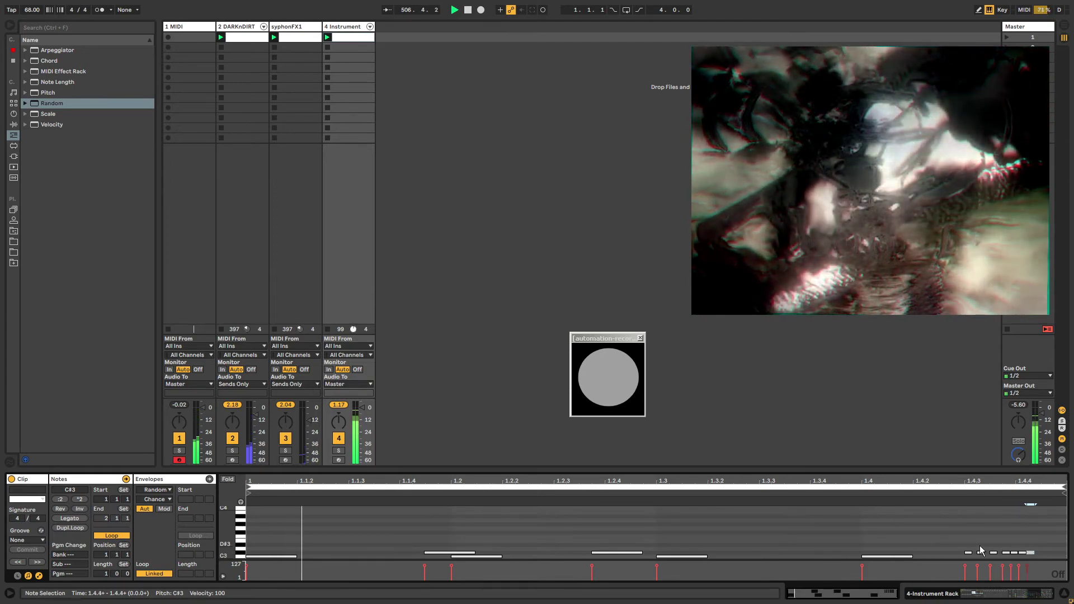
pyautogui.moveTo(964, 548); pyautogui.dragTo(1021, 559)
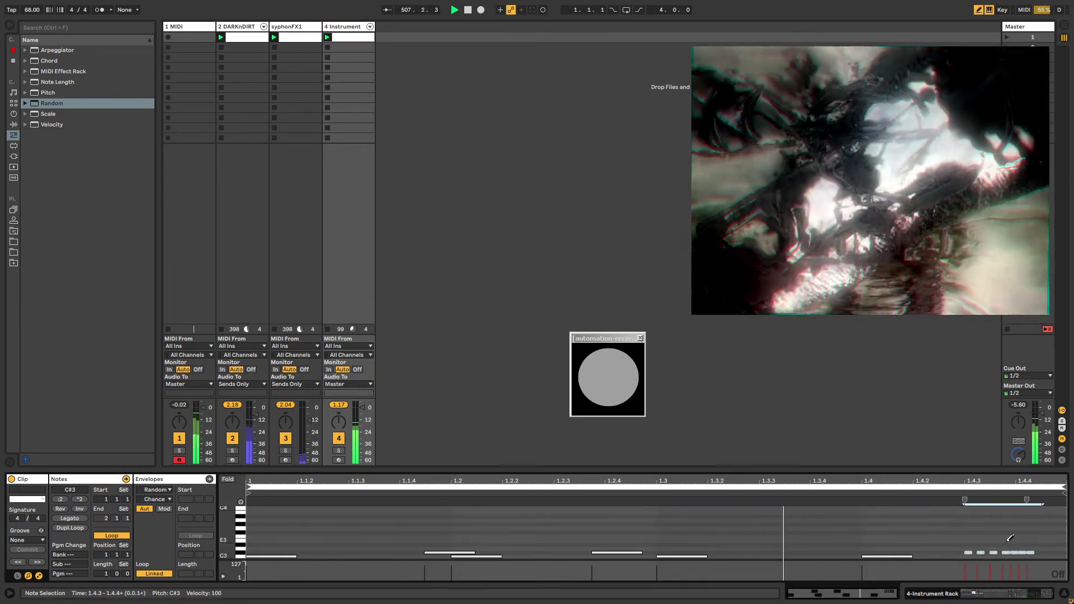
# Step: Shape the velocities of the short C#3 notes at the end of the clip into a ramp rising from 36 to 100
pyautogui.press('b')
pyautogui.click(967, 575)
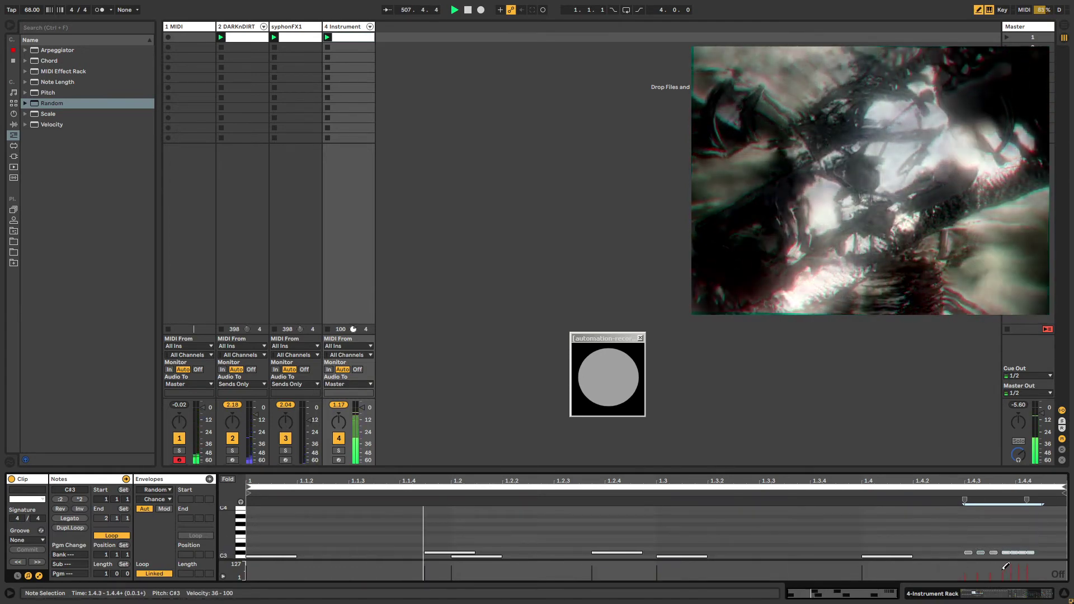
pyautogui.press('b')
pyautogui.click(1015, 545)
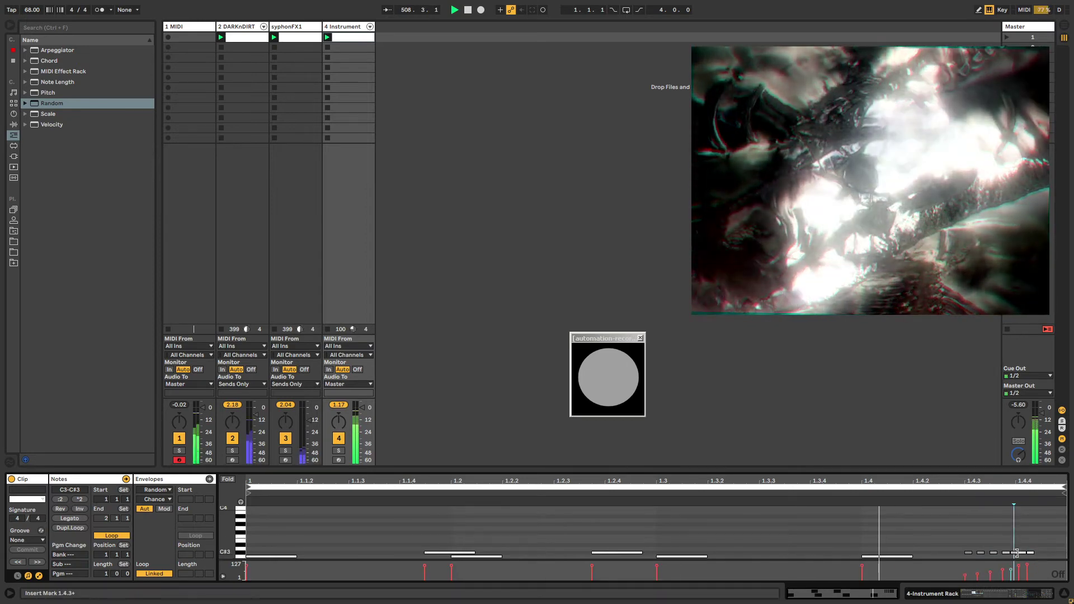
# Step: Delete the short D3 notes copied above the C#3 run at the end of the clip
pyautogui.moveTo(951, 547); pyautogui.dragTo(1053, 553)
pyautogui.moveTo(982, 544); pyautogui.dragTo(1044, 554)
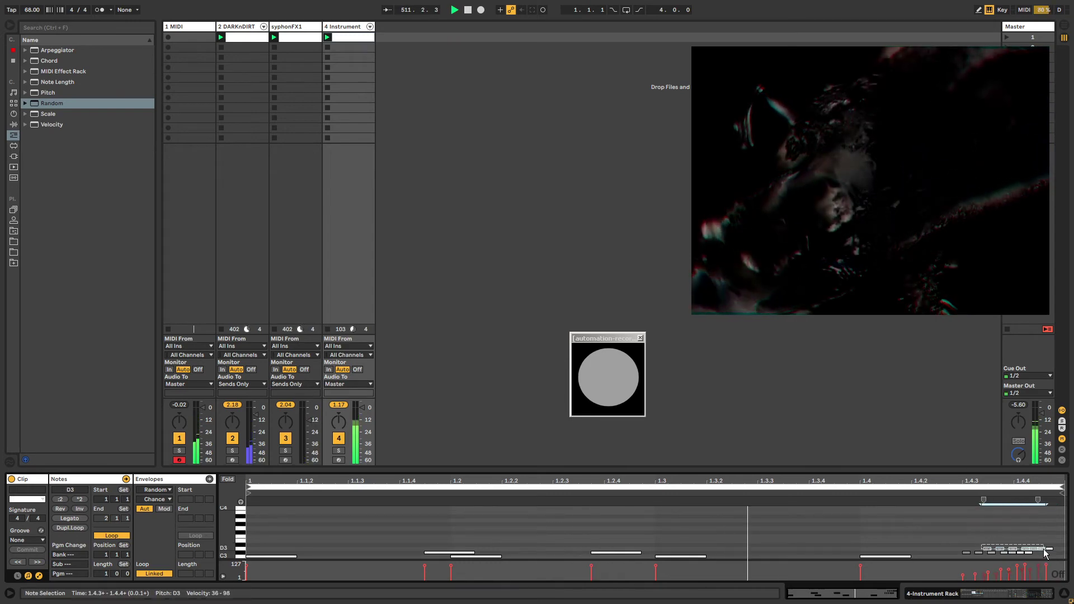
pyautogui.press('Delete')
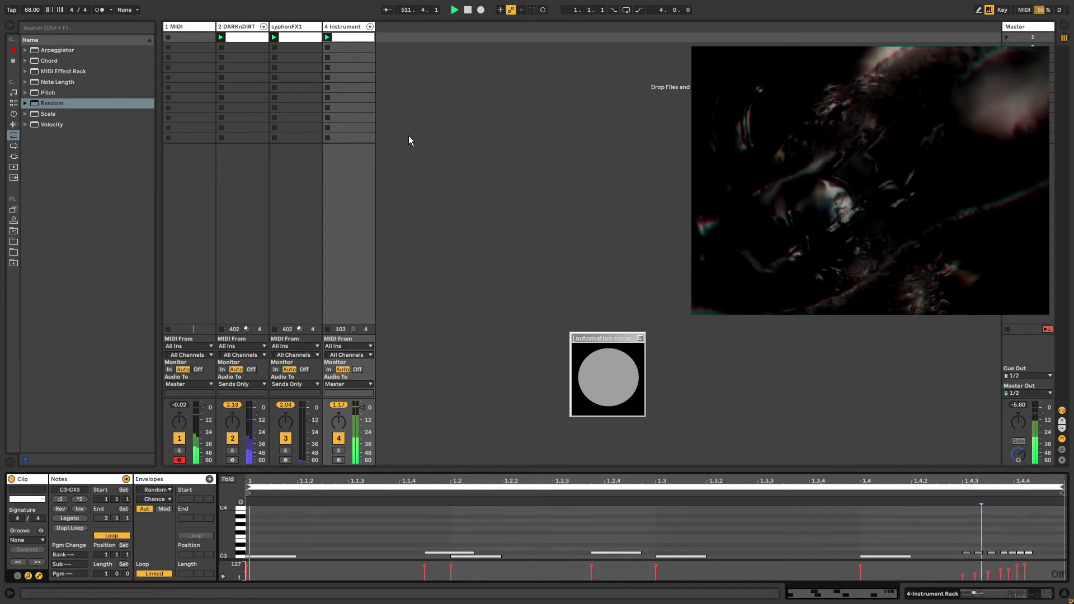
# Step: Unfold the DARKnDIRTYbeat rack on track 2 and show its macro controls
pyautogui.click(343, 29)
pyautogui.click(238, 29)
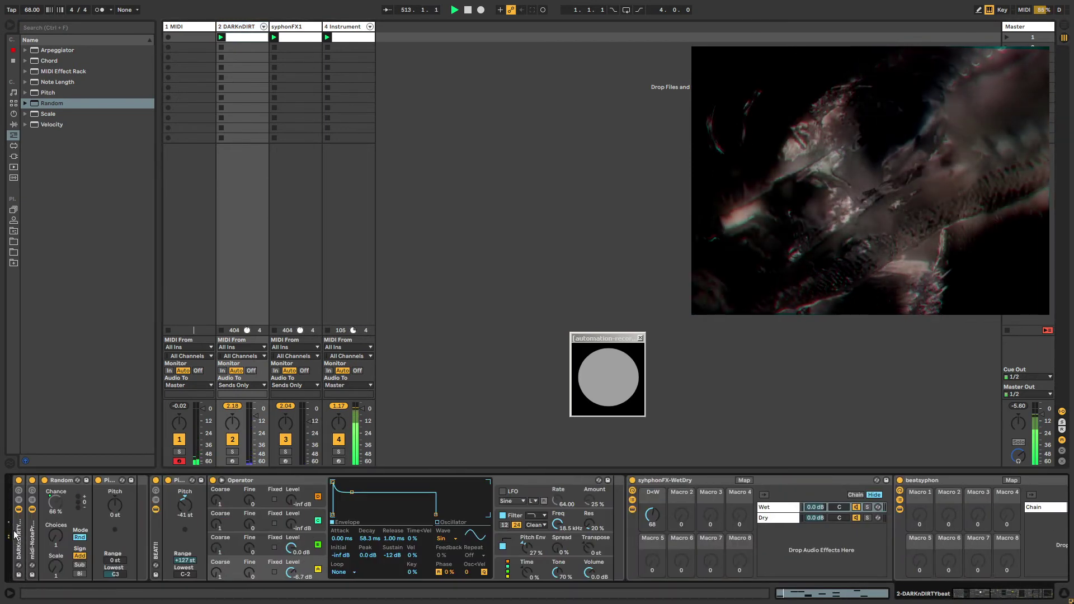
pyautogui.click(19, 532)
pyautogui.click(19, 532)
pyautogui.click(19, 492)
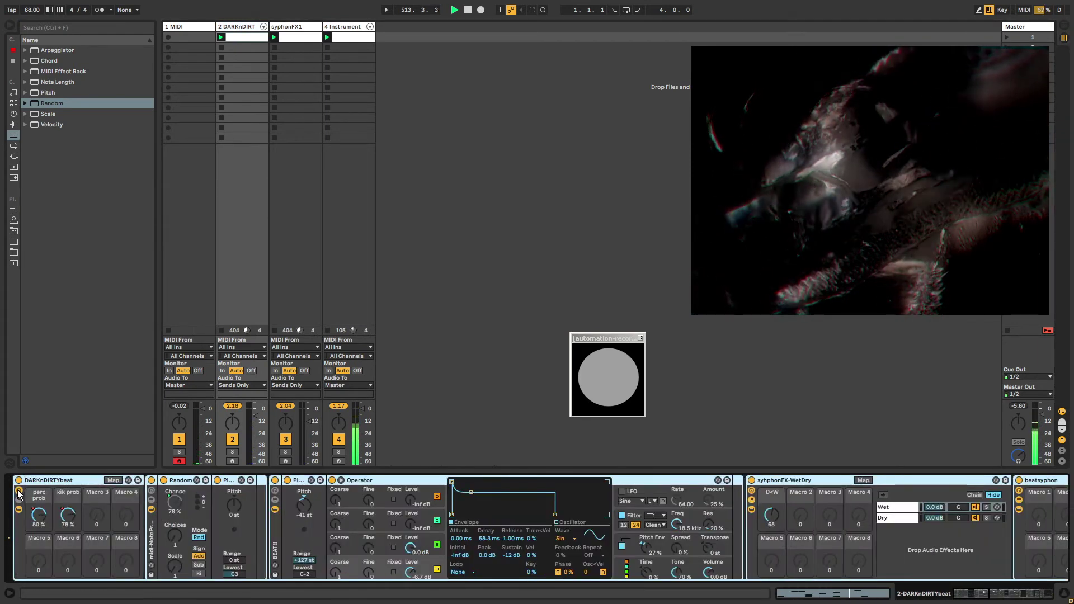
# Step: Show the perc prob macro's automation and draw several short drops to near 0% in its clip envelope
pyautogui.rightClick(38, 518)
pyautogui.click(63, 334)
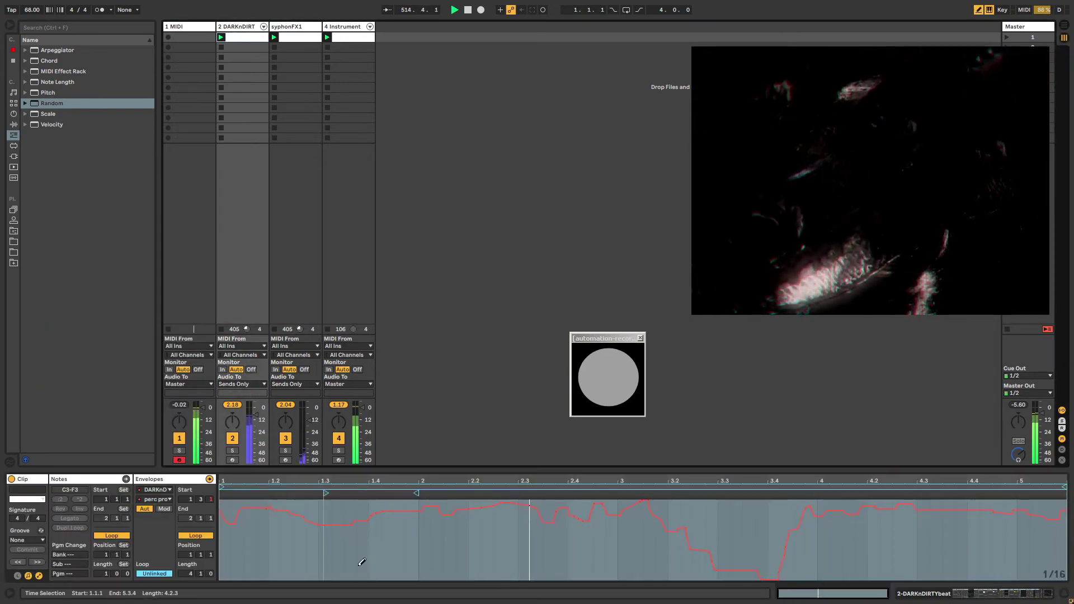
pyautogui.moveTo(601, 568); pyautogui.dragTo(632, 568)
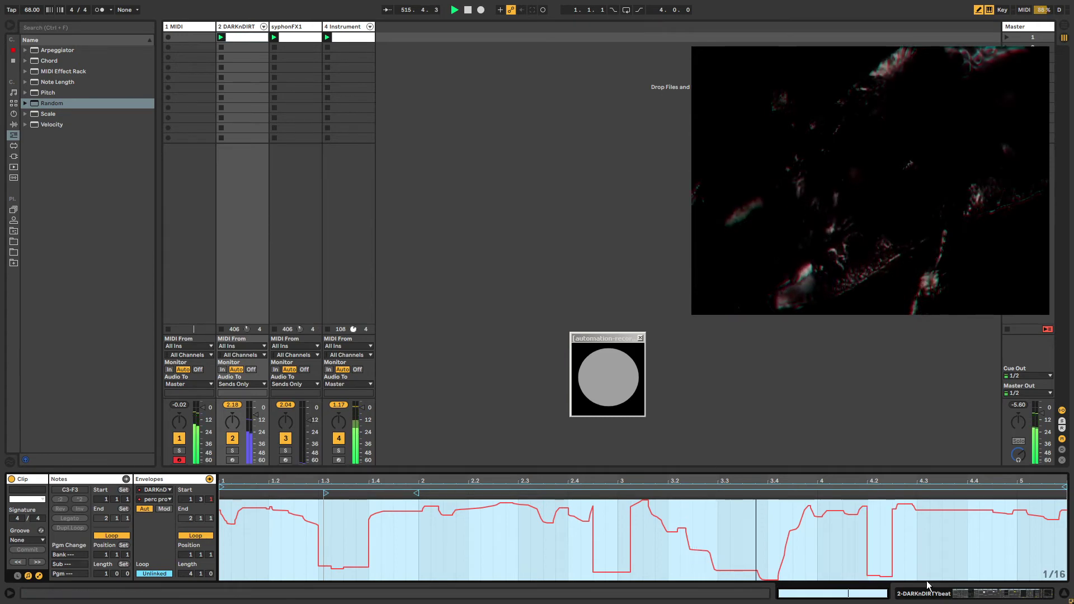
pyautogui.moveTo(918, 576); pyautogui.dragTo(952, 574)
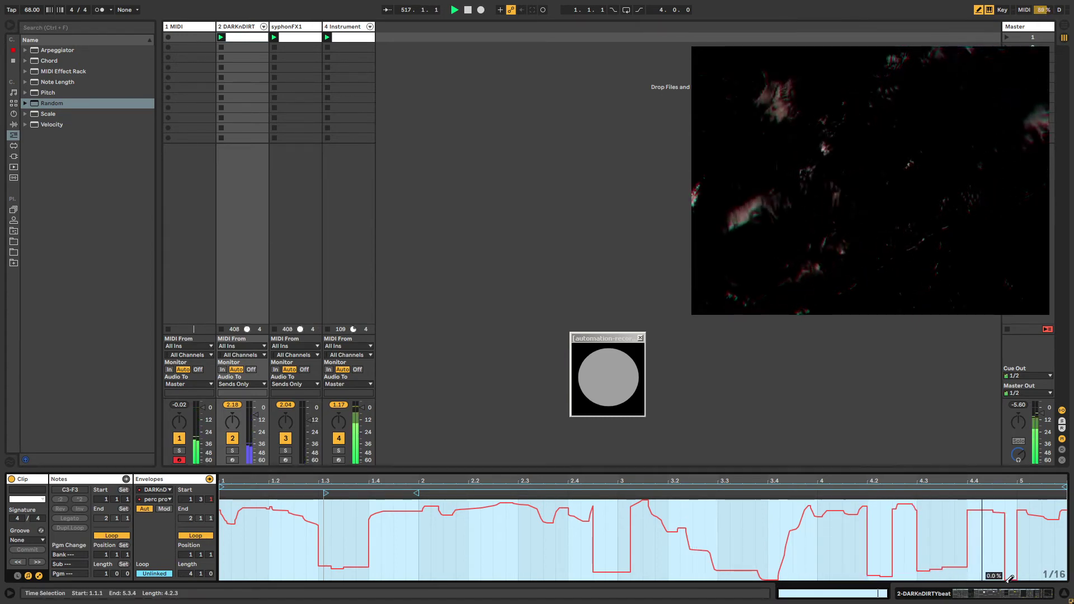
# Step: Show the kik prob macro's automation and draw several short drops to the minimum in its clip envelope
pyautogui.click(248, 29)
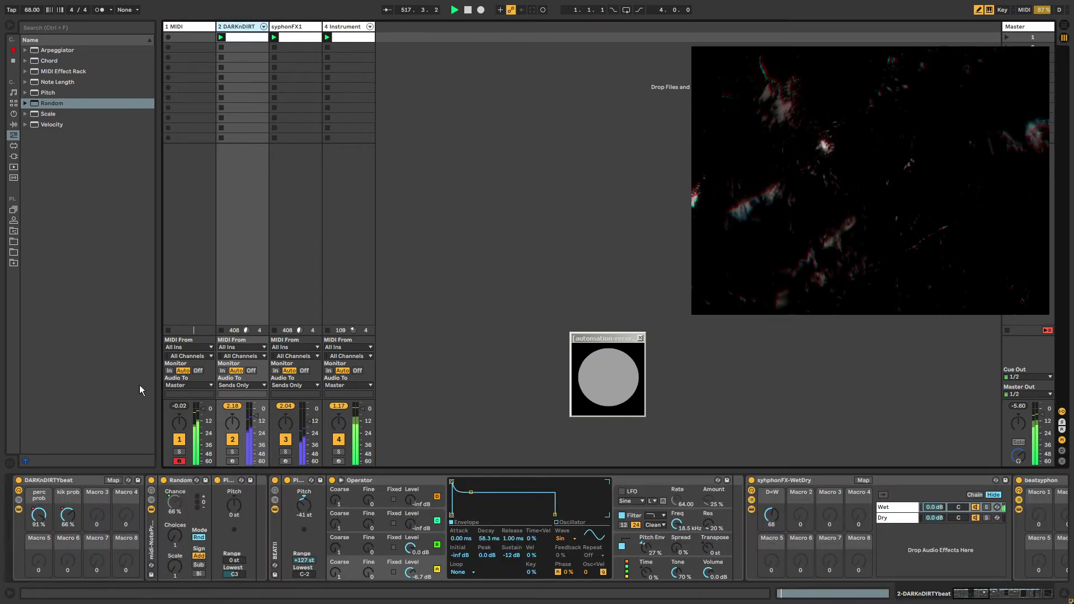
pyautogui.rightClick(67, 523)
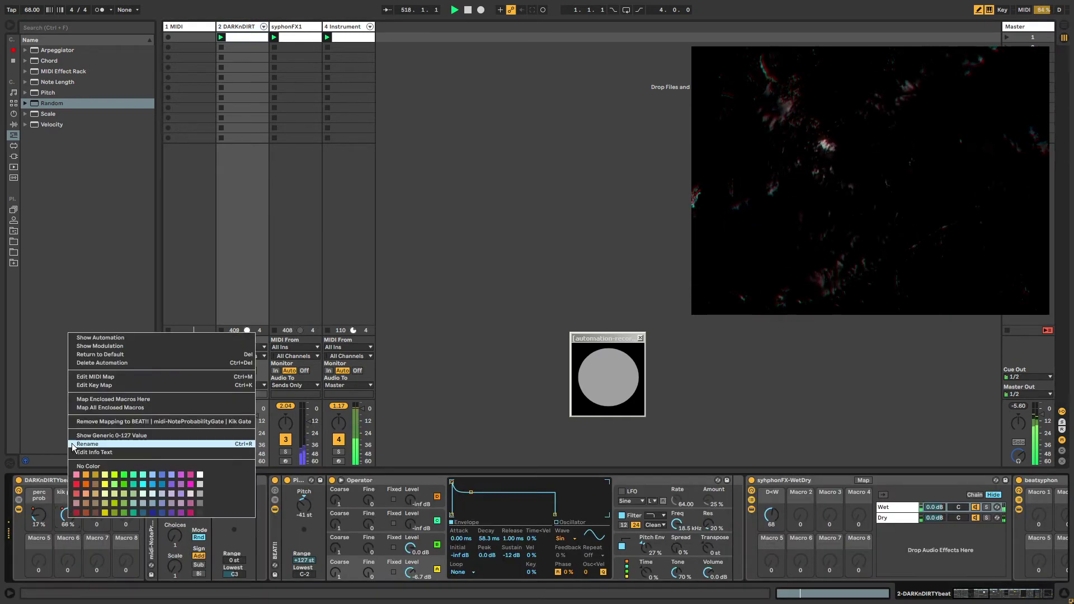
pyautogui.click(92, 339)
pyautogui.moveTo(499, 571); pyautogui.dragTo(531, 576)
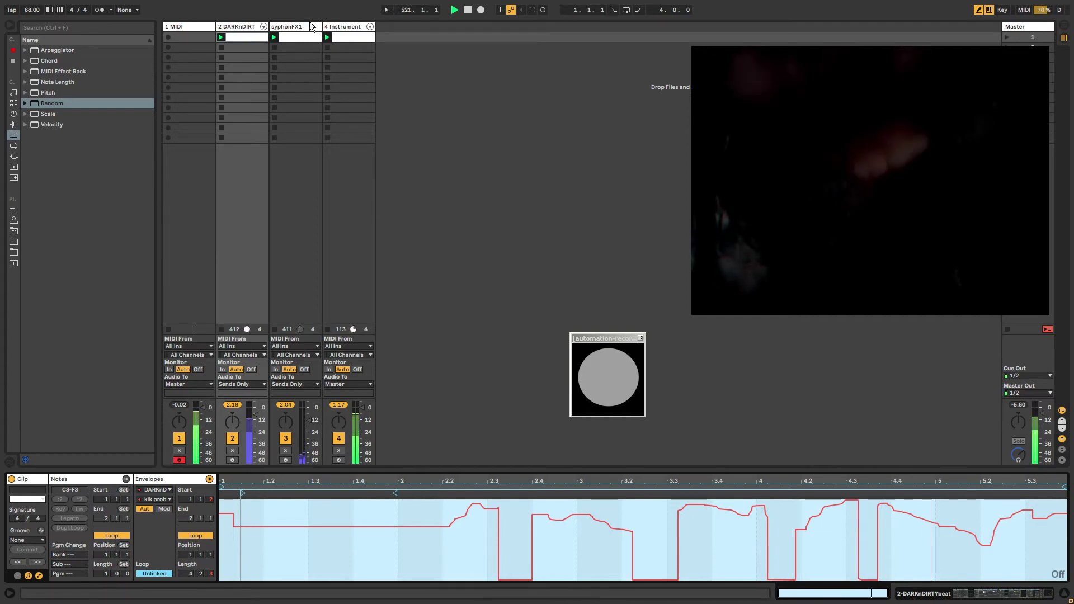
# Step: Move EQ Eight in front of the Limiter at the end of the DARKnDIRTYbeat track's device chain
pyautogui.click(239, 22)
pyautogui.click(337, 26)
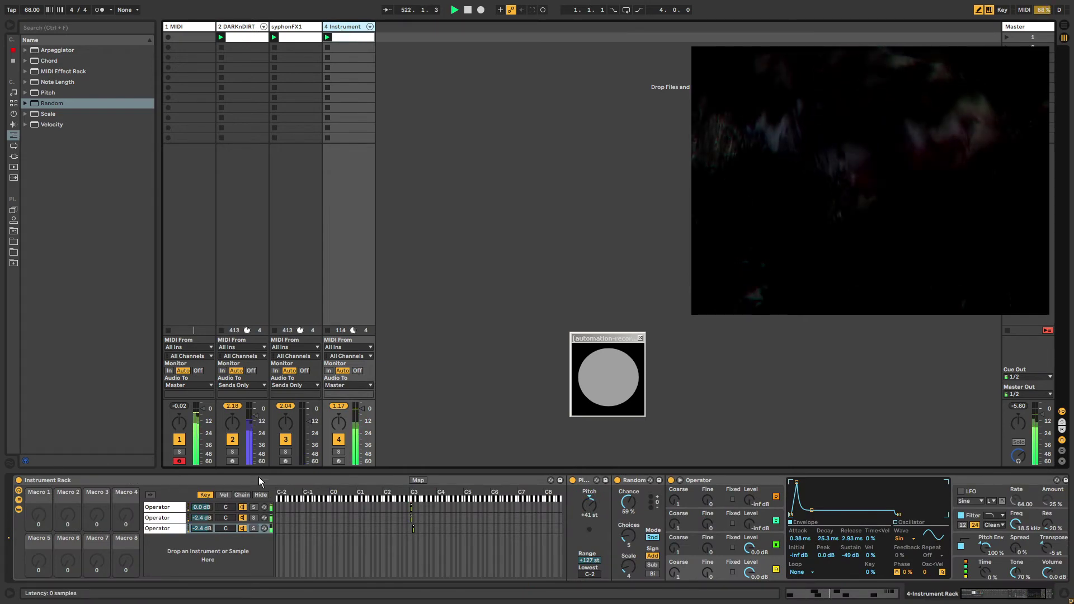
pyautogui.click(240, 35)
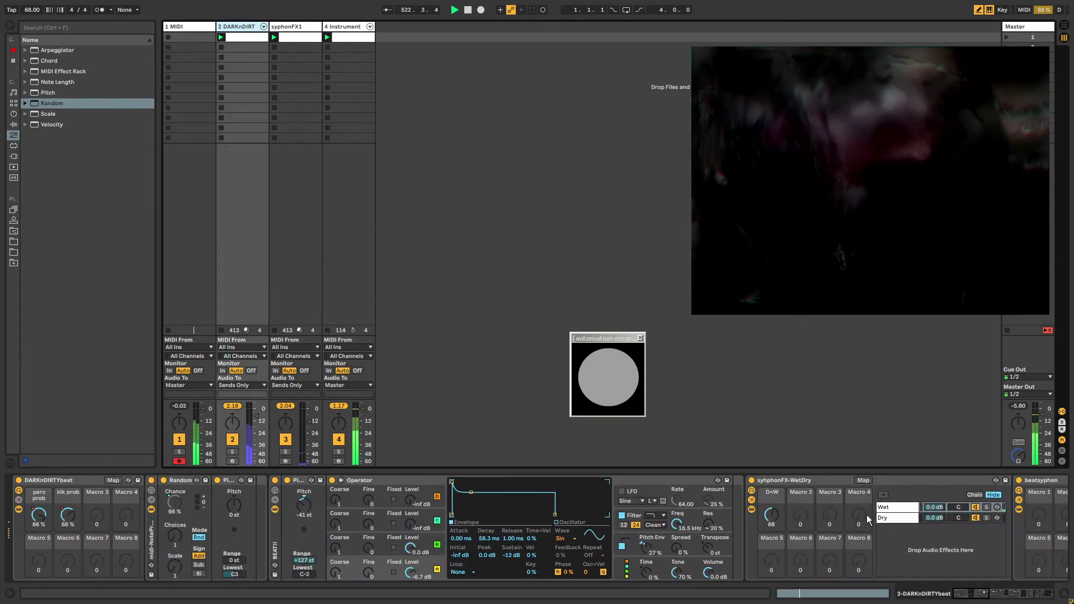
pyautogui.scroll(-5, 894, 528)
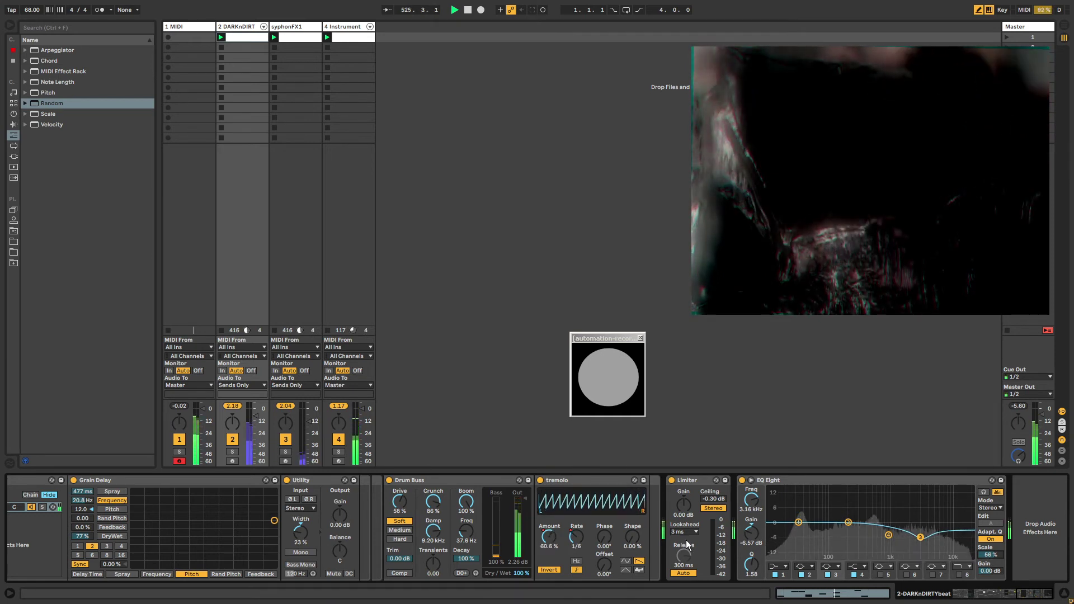
pyautogui.moveTo(777, 479); pyautogui.dragTo(664, 484)
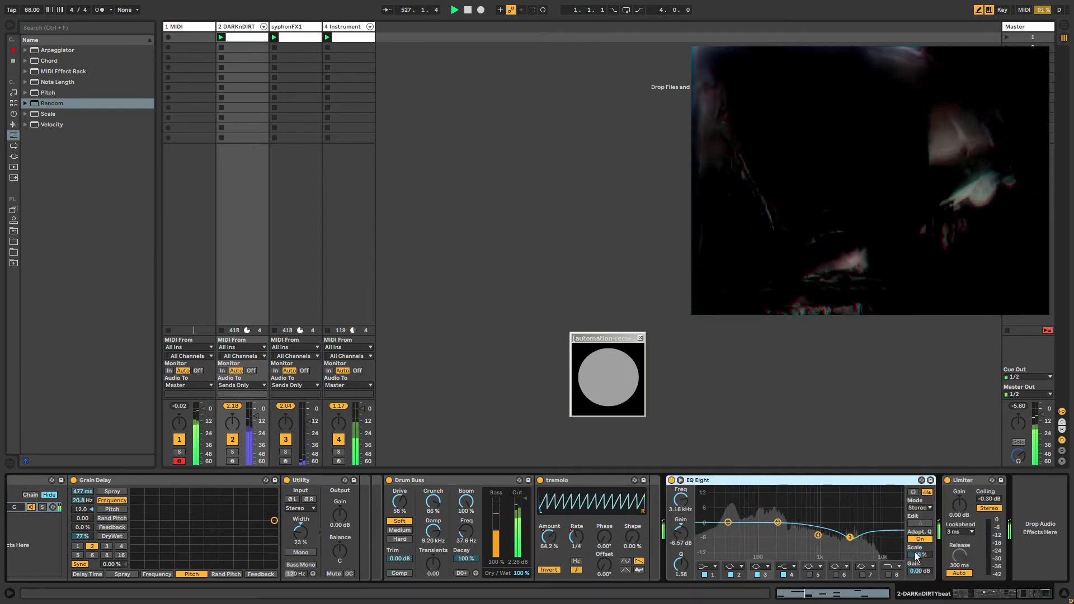
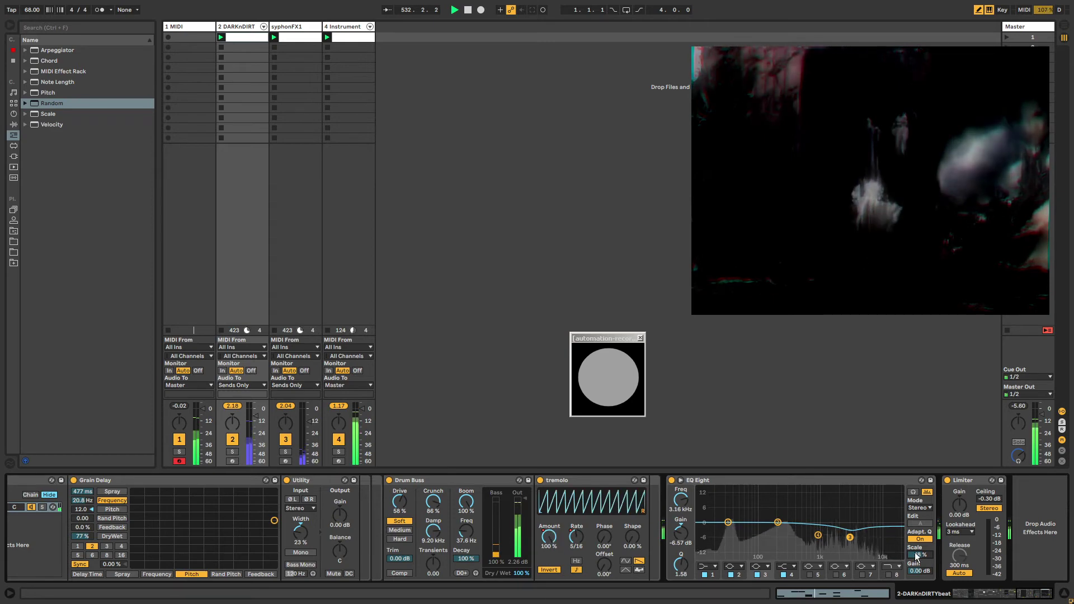
# Step: Give the EQ Eight Scale envelope its own unlinked loop with a length of 3.3.0 and record Scale changes into it
pyautogui.hotkey('shift', 'Tab')
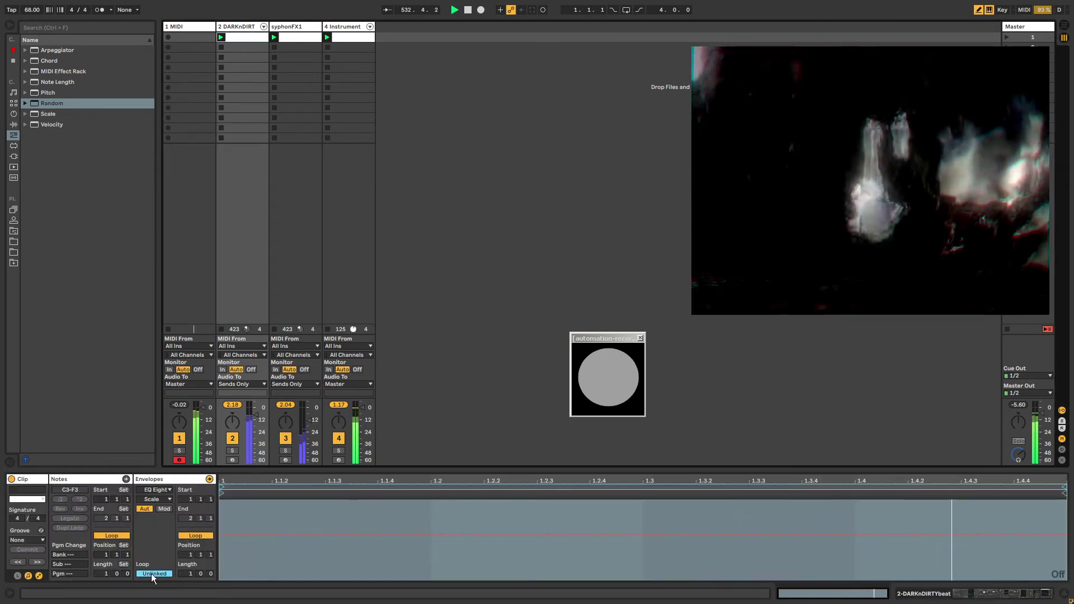
pyautogui.click(152, 573)
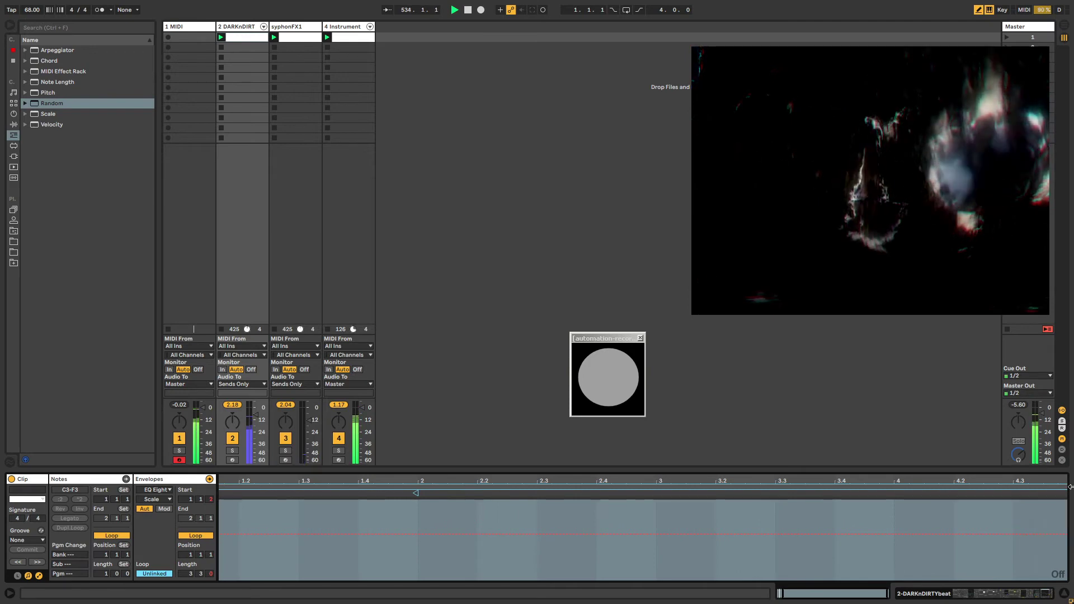
pyautogui.hotkey('shift', 'Tab')
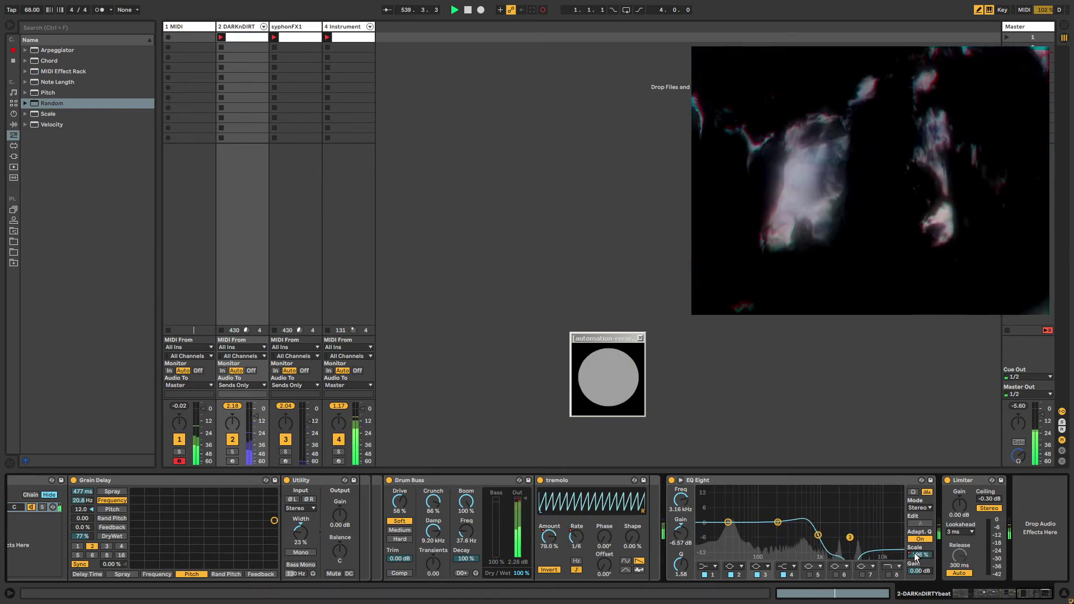
pyautogui.hotkey('shift', 'Tab')
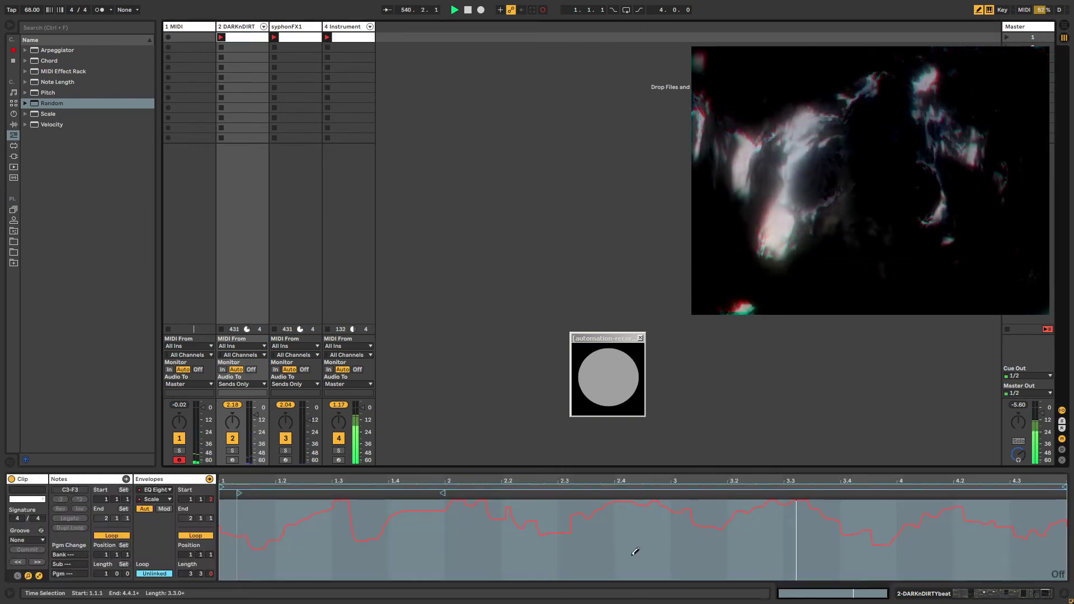
# Step: Shorten the loop of the EQ Eight Scale envelope to a length of 3.2.3
pyautogui.click(944, 546)
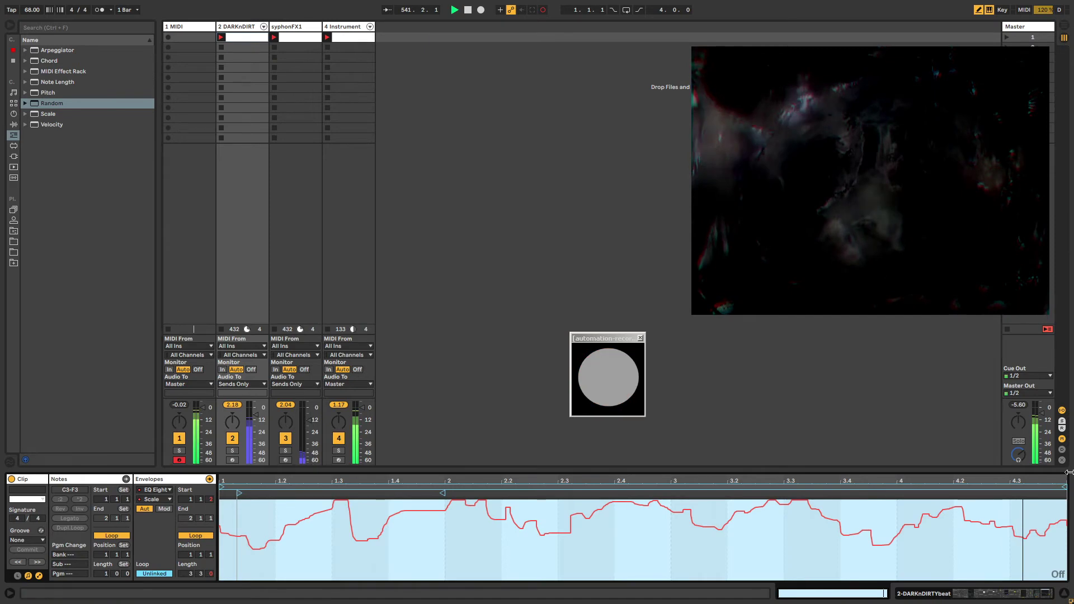
pyautogui.press('b')
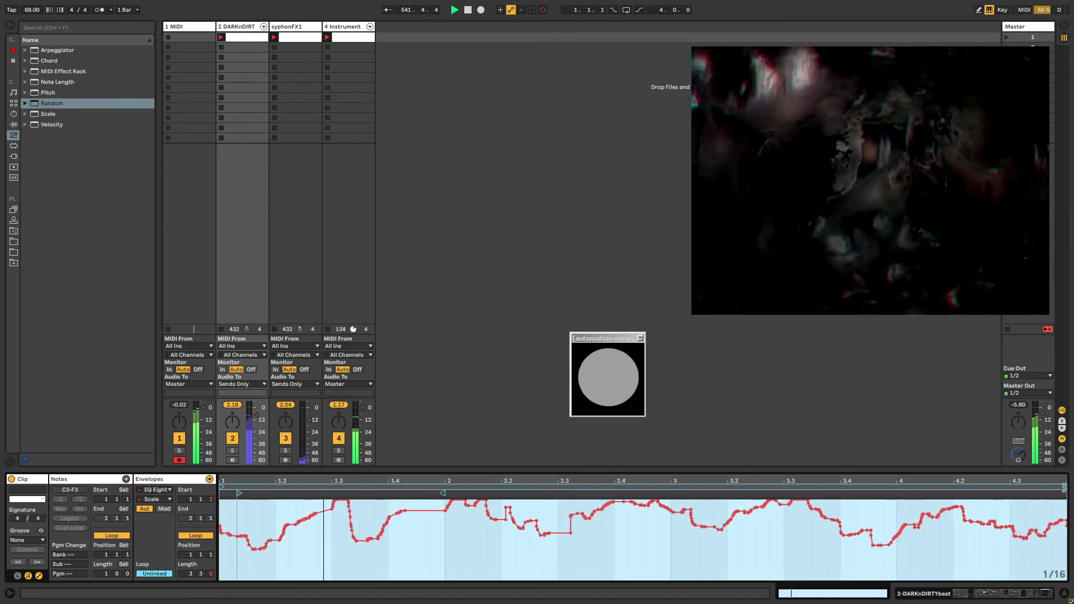
pyautogui.moveTo(1064, 487); pyautogui.dragTo(1050, 487)
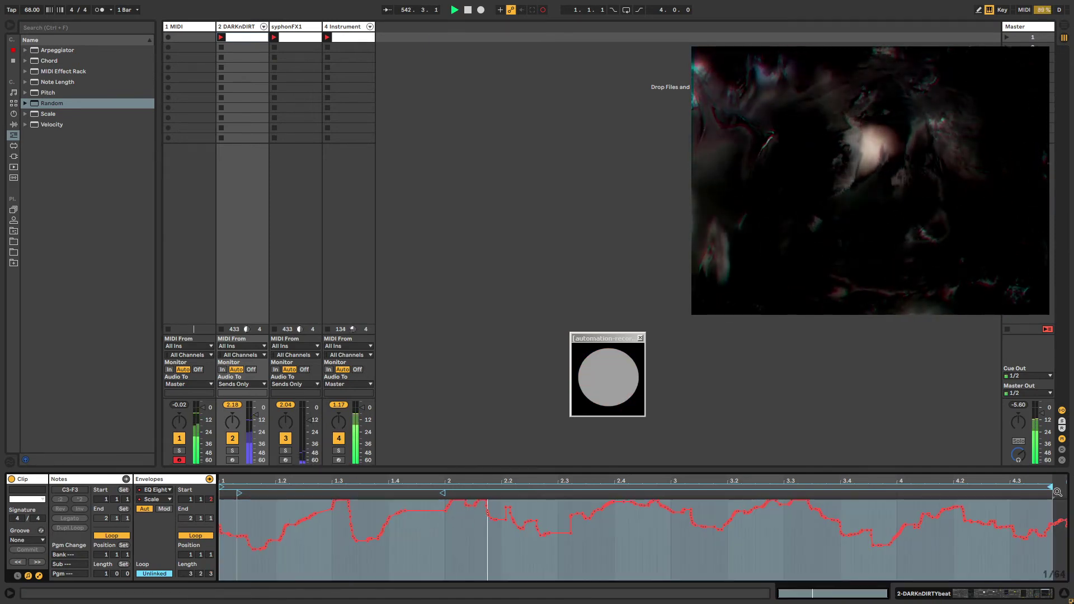
pyautogui.moveTo(1050, 487); pyautogui.dragTo(1055, 487)
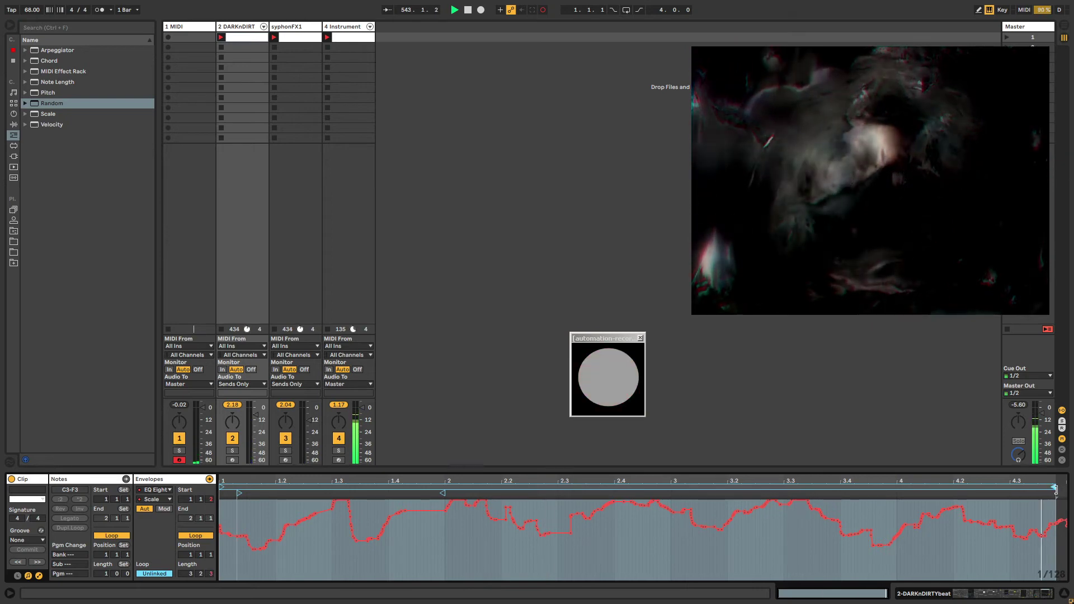
pyautogui.press('b')
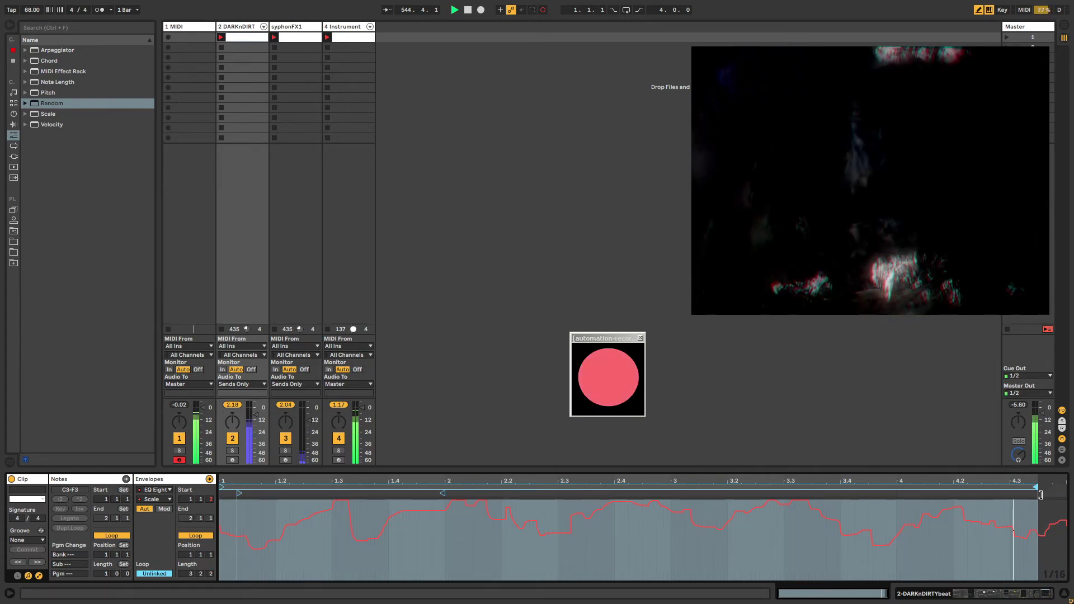
# Step: Draw short rising ramps in the EQ Eight Scale envelope at 2, 2.3 and the sixteenth right after 2.3
pyautogui.press('b')
pyautogui.click(457, 566)
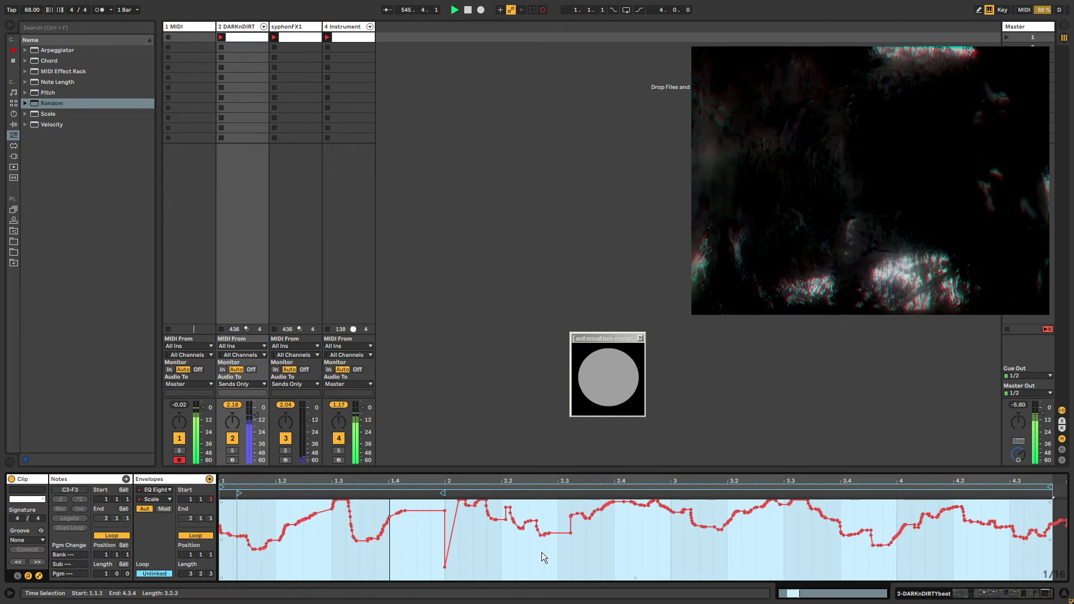
pyautogui.moveTo(563, 536); pyautogui.dragTo(571, 560)
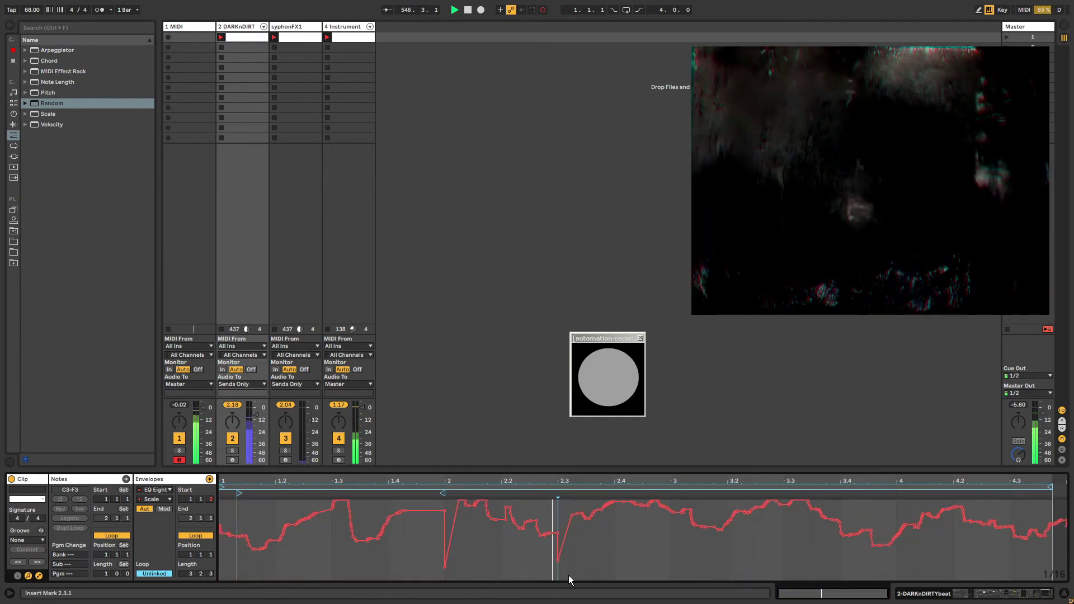
pyautogui.click(573, 575)
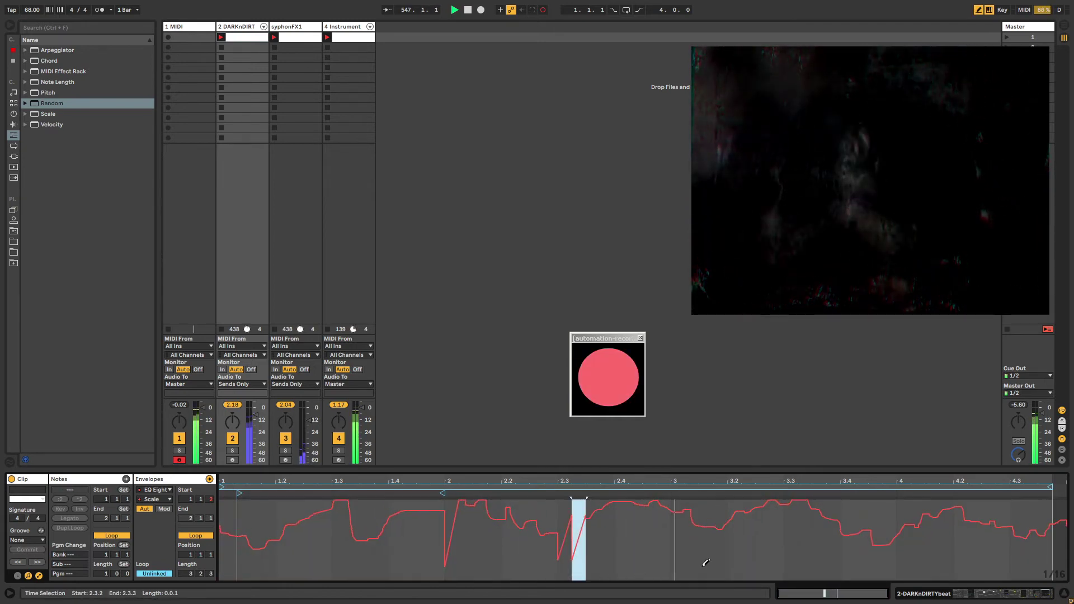
# Step: Draw quarter-note ramps rising to 200% in the Scale envelope, starting at 3, 3.3 and 2.2
pyautogui.press('b')
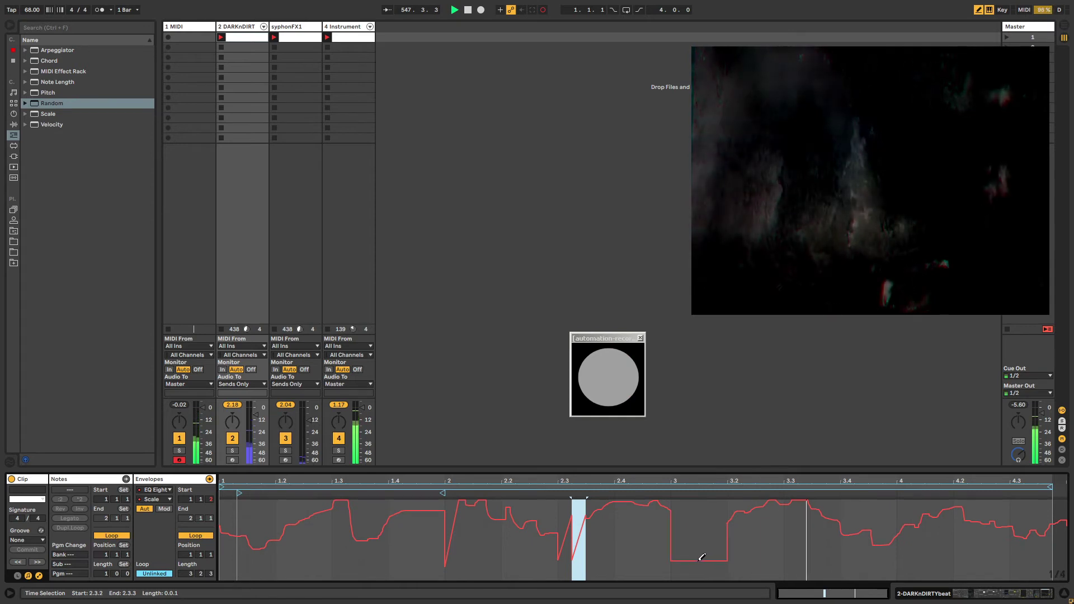
pyautogui.moveTo(727, 562); pyautogui.dragTo(727, 501)
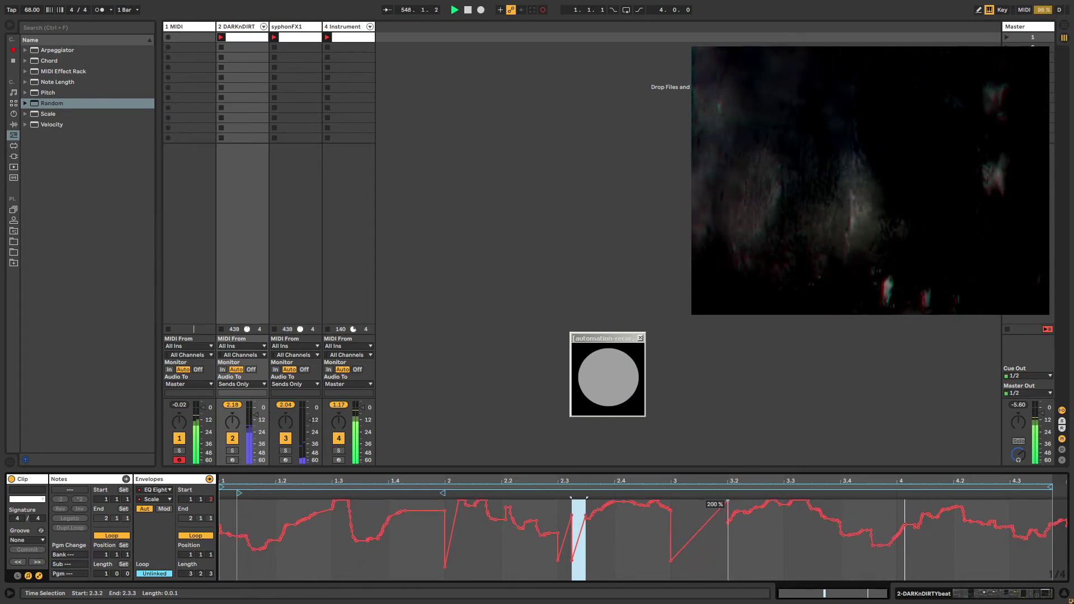
pyautogui.moveTo(840, 555); pyautogui.dragTo(783, 562)
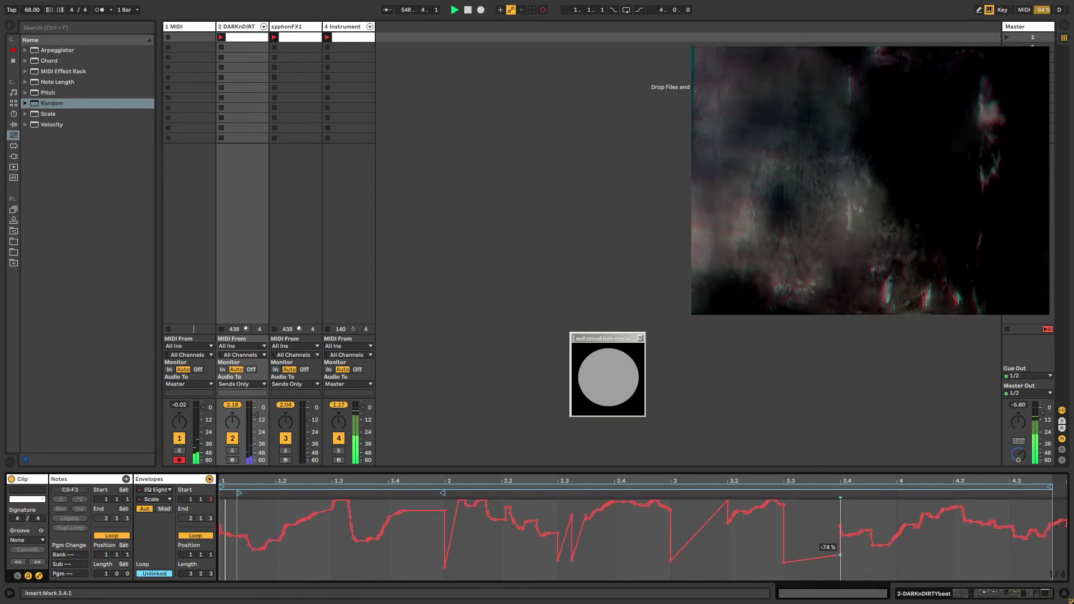
pyautogui.press('b')
pyautogui.click(534, 558)
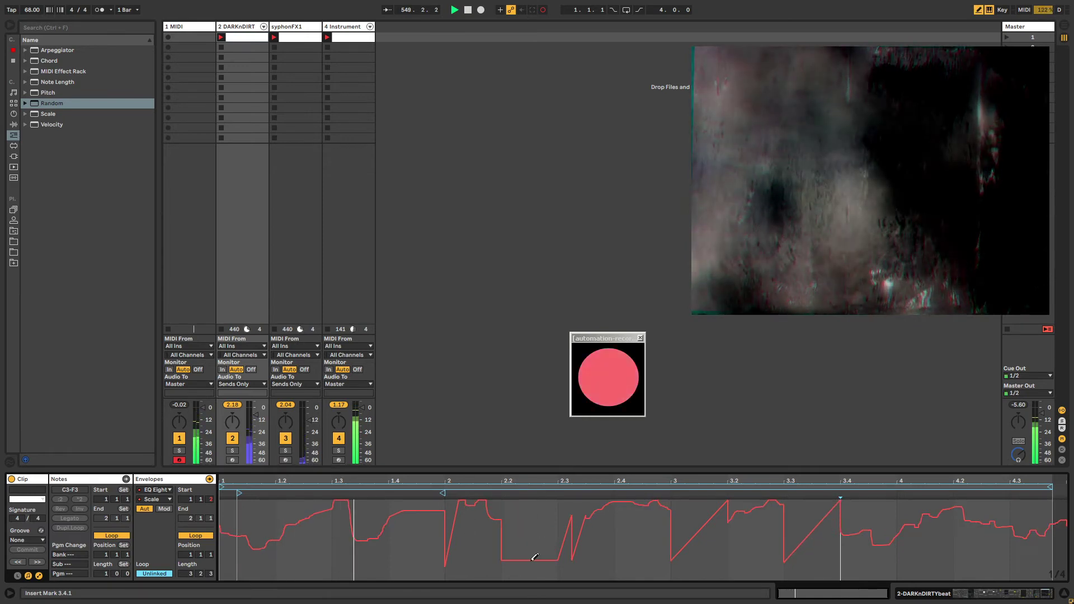
pyautogui.press('b')
pyautogui.moveTo(544, 559); pyautogui.dragTo(557, 501)
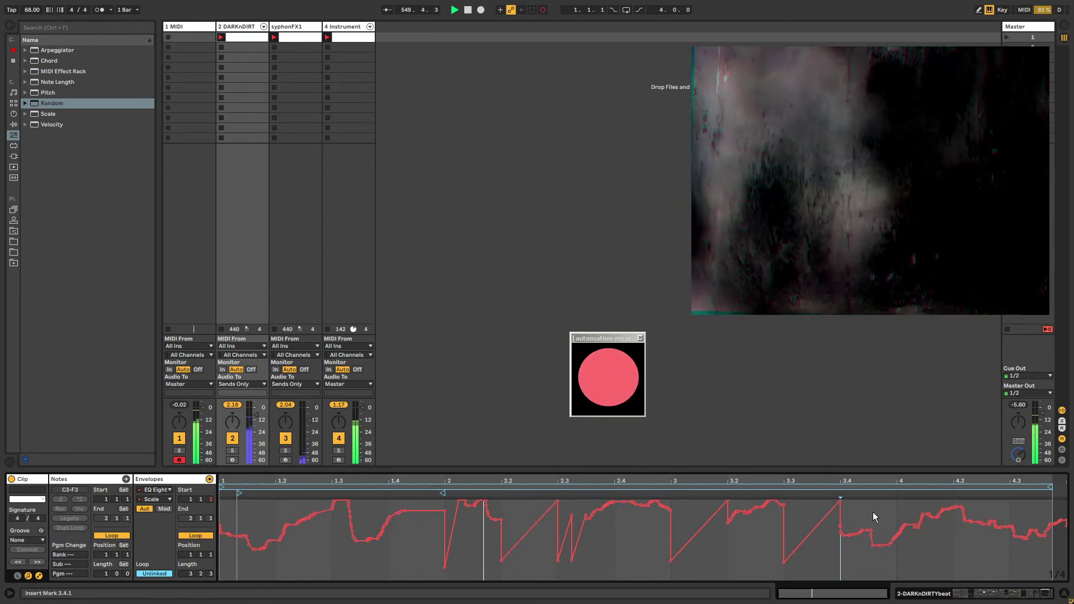
# Step: Shape a triangular peak between 4 and 4.2 and a falling ramp from 4.3 in the Scale envelope
pyautogui.moveTo(923, 534); pyautogui.dragTo(923, 500)
pyautogui.moveTo(1015, 560); pyautogui.dragTo(1010, 500)
pyautogui.click(1038, 565)
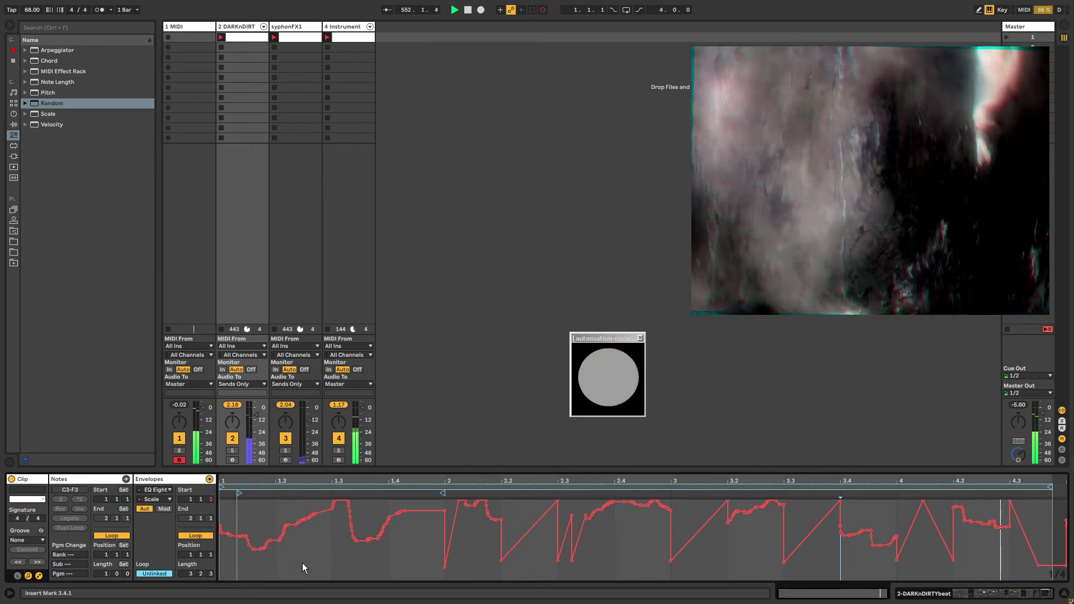
# Step: Draw a falling ramp from 1.2 to 1.3 in the EQ Eight Scale envelope, ending at 77%
pyautogui.moveTo(299, 557)
pyautogui.mouseDown()
pyautogui.moveTo(320, 549)
pyautogui.moveTo(261, 554)
pyautogui.moveTo(286, 546)
pyautogui.moveTo(299, 506)
pyautogui.moveTo(314, 502)
pyautogui.moveTo(331, 524)
pyautogui.mouseUp()
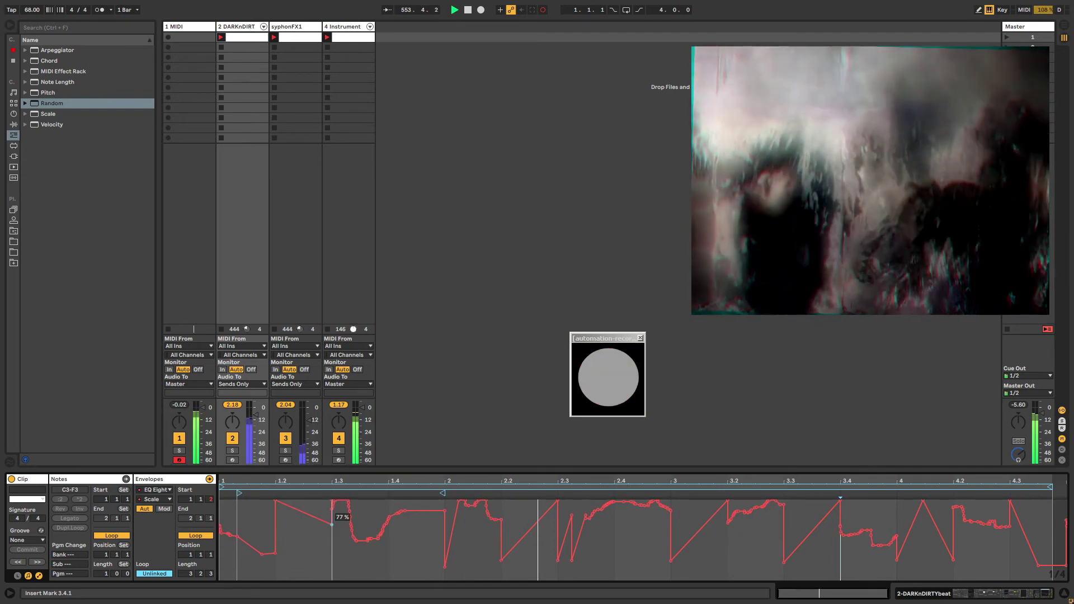
pyautogui.click(289, 25)
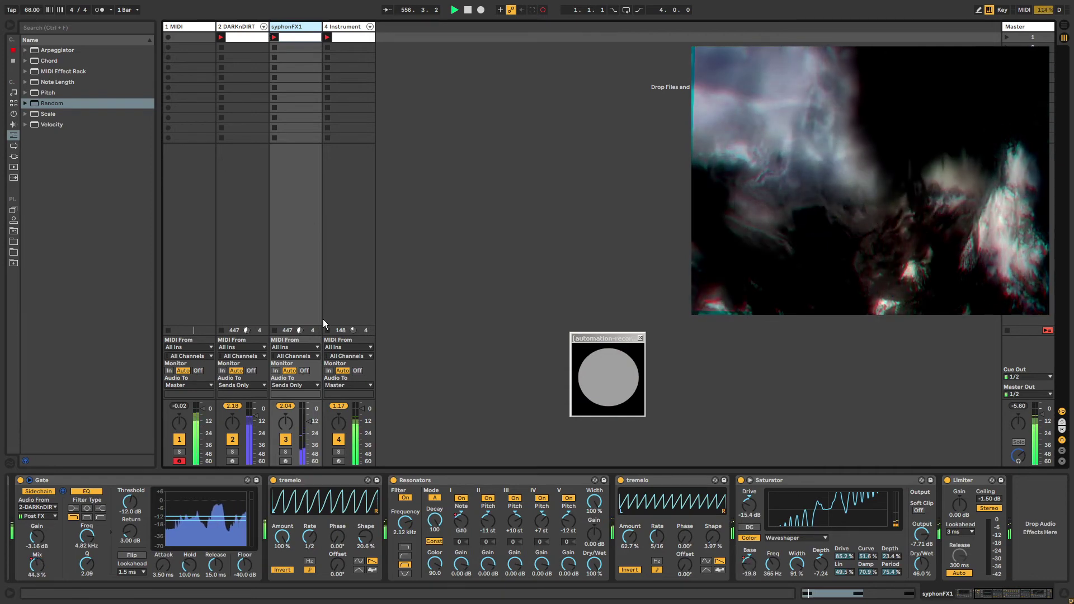
pyautogui.click(243, 26)
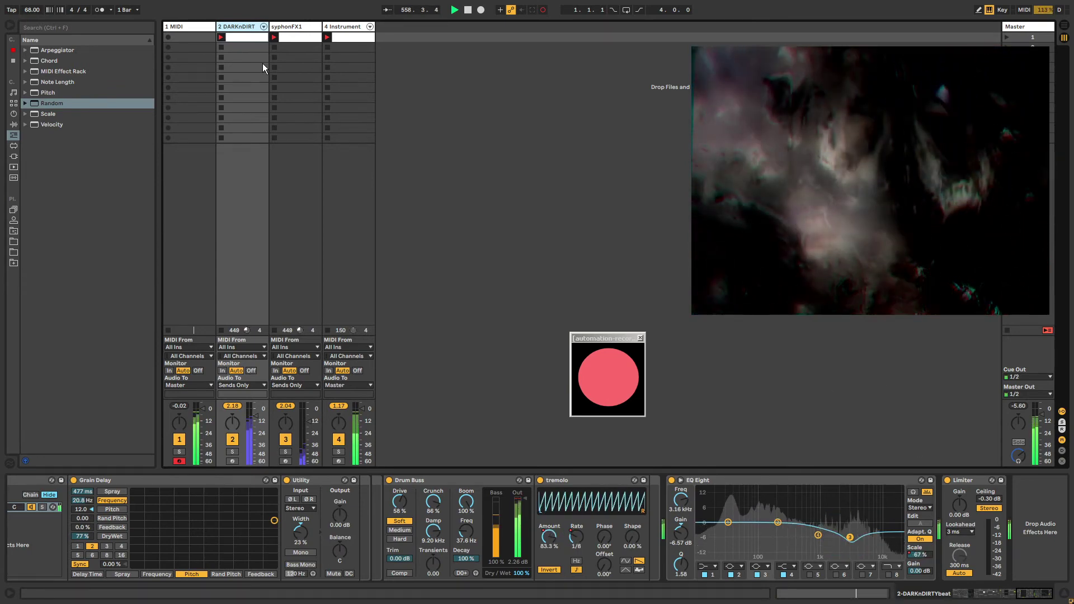
pyautogui.click(207, 30)
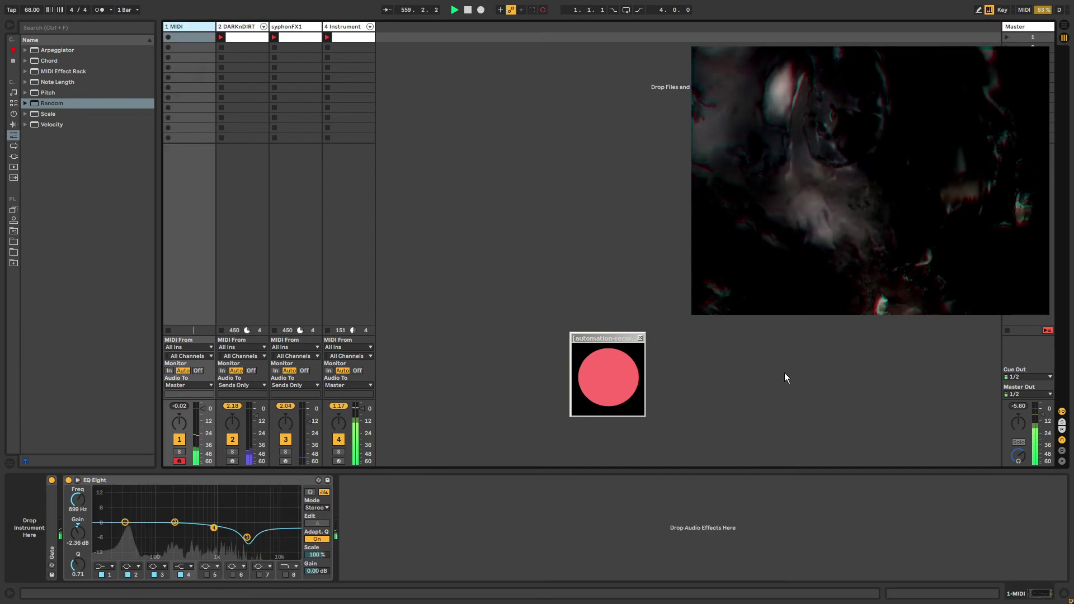
# Step: Switch the Windows power plan from the battery settings to High performance
pyautogui.press('super')
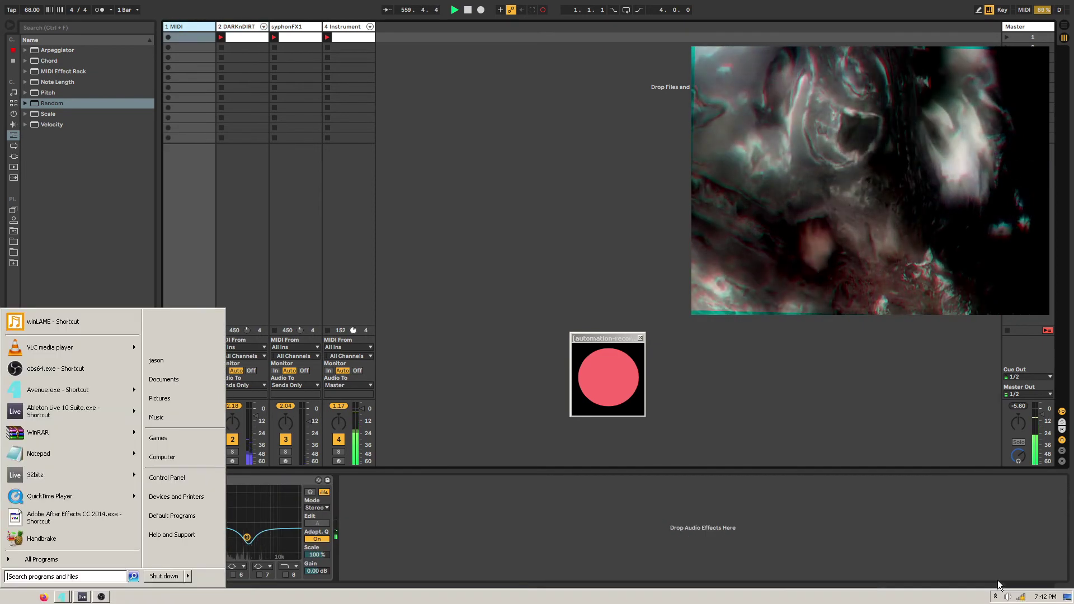
pyautogui.click(994, 596)
pyautogui.click(994, 518)
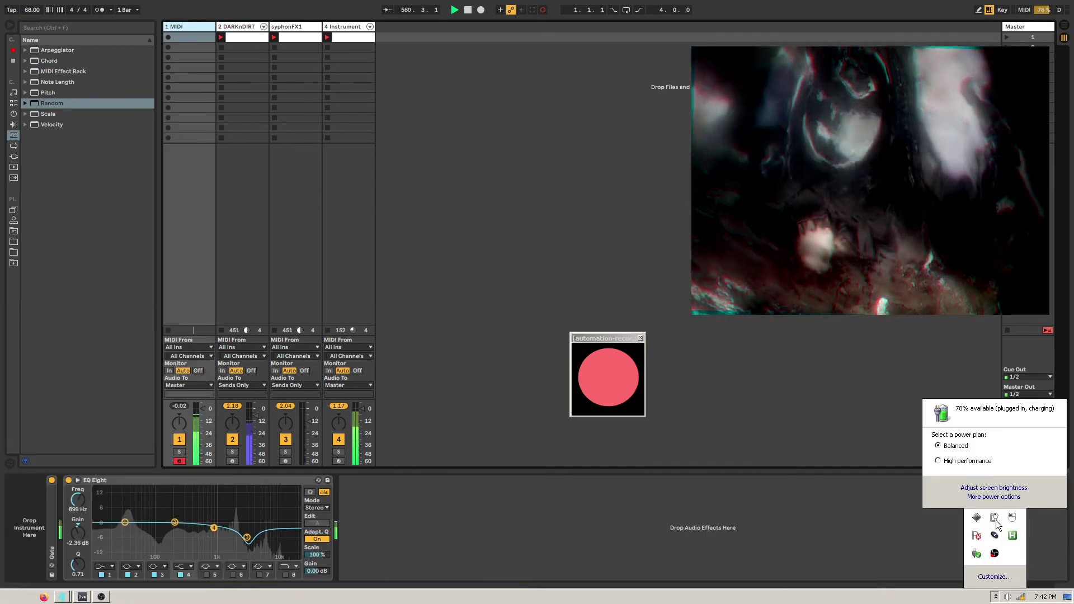
pyautogui.click(954, 464)
pyautogui.click(646, 485)
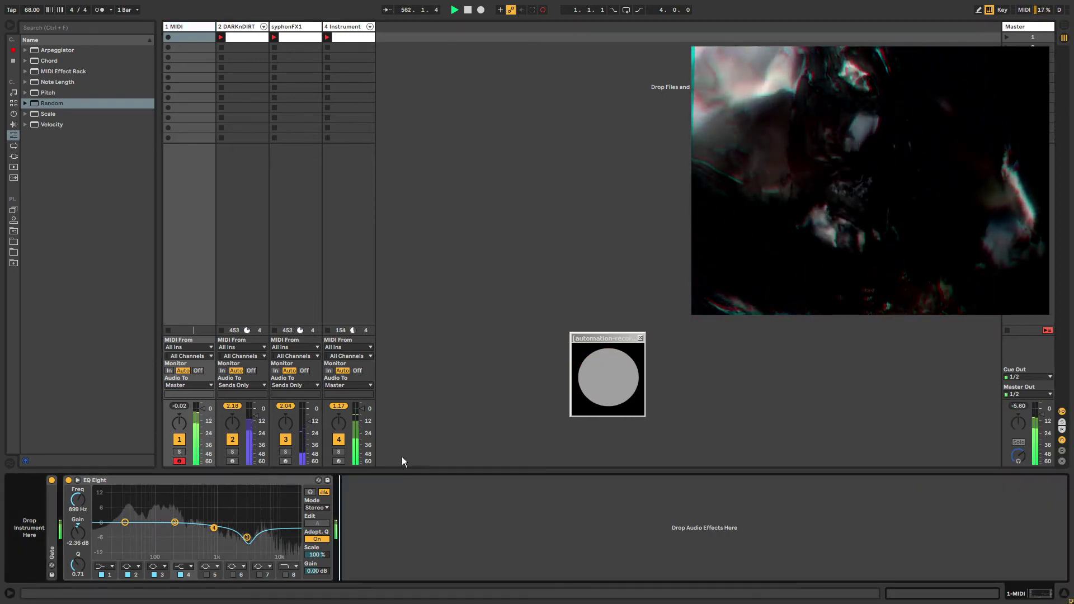
# Step: Turn off the Resonators device on the syphonFX1 track
pyautogui.click(229, 36)
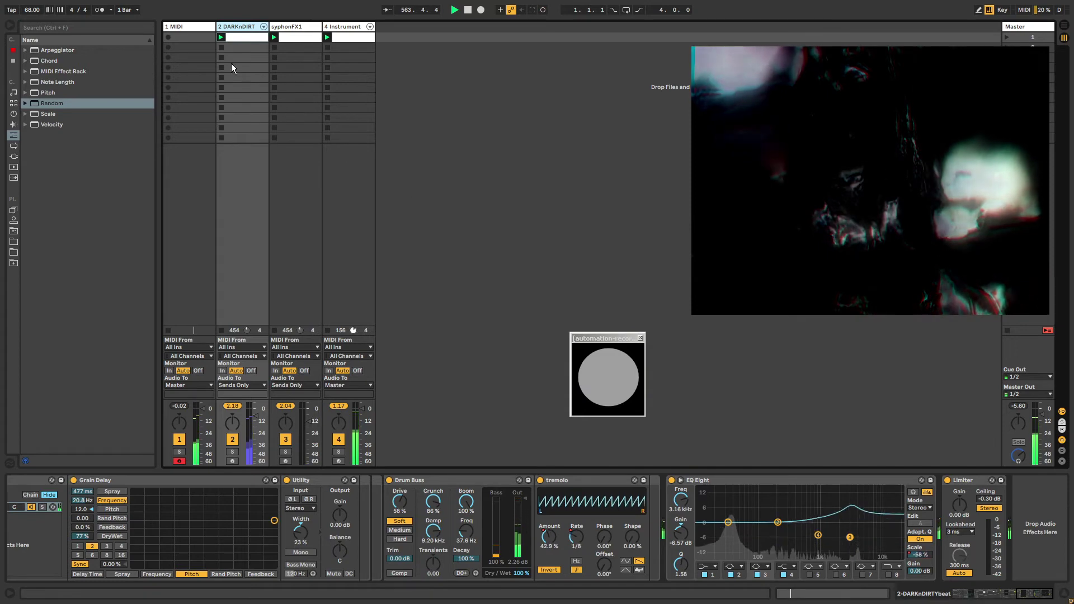
pyautogui.click(186, 27)
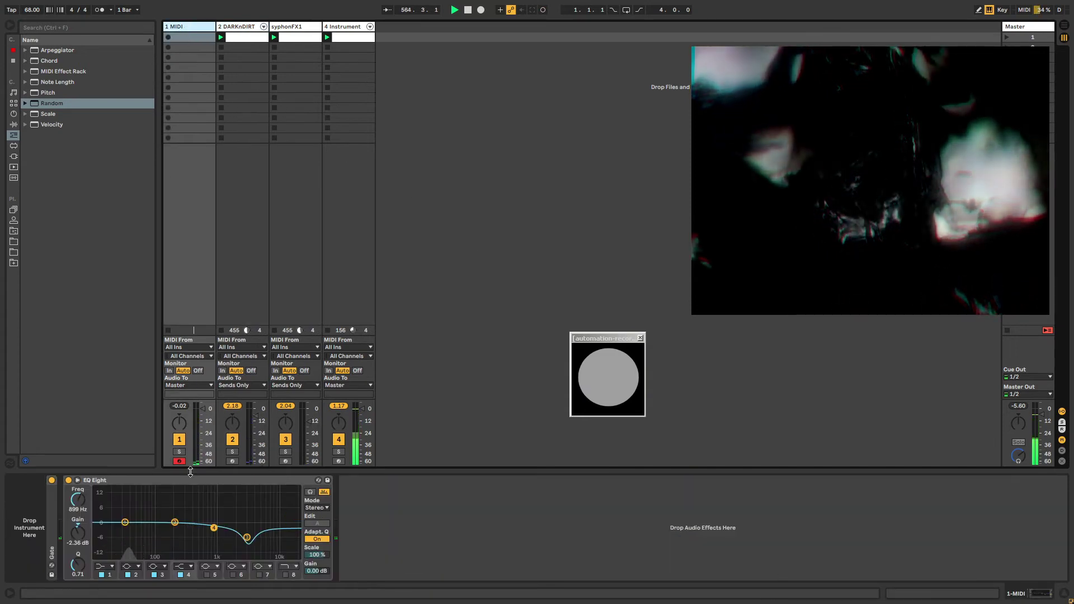
pyautogui.click(243, 27)
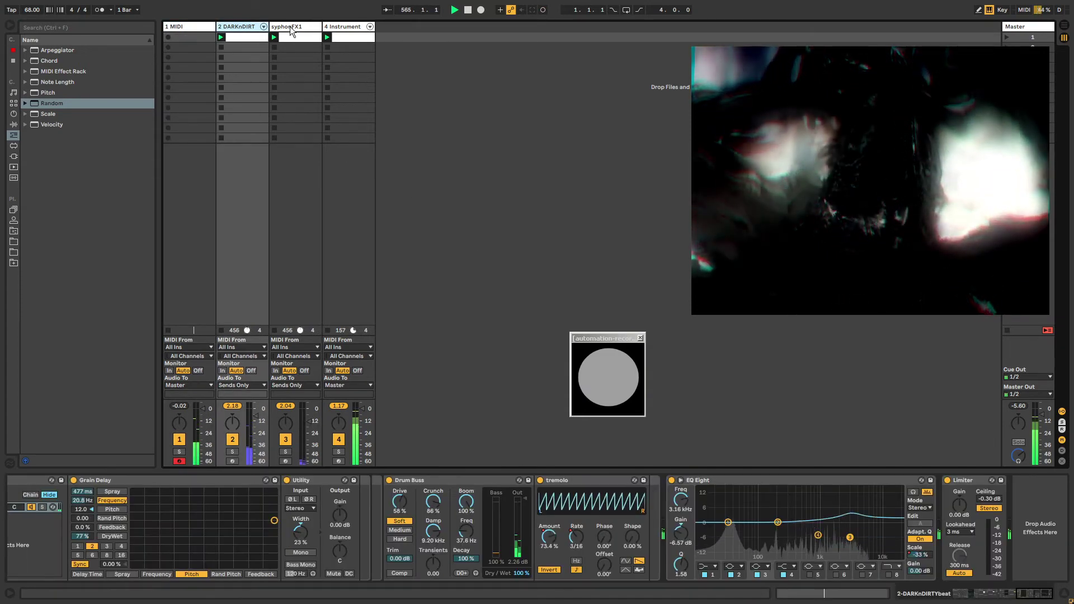
pyautogui.click(290, 27)
pyautogui.click(393, 481)
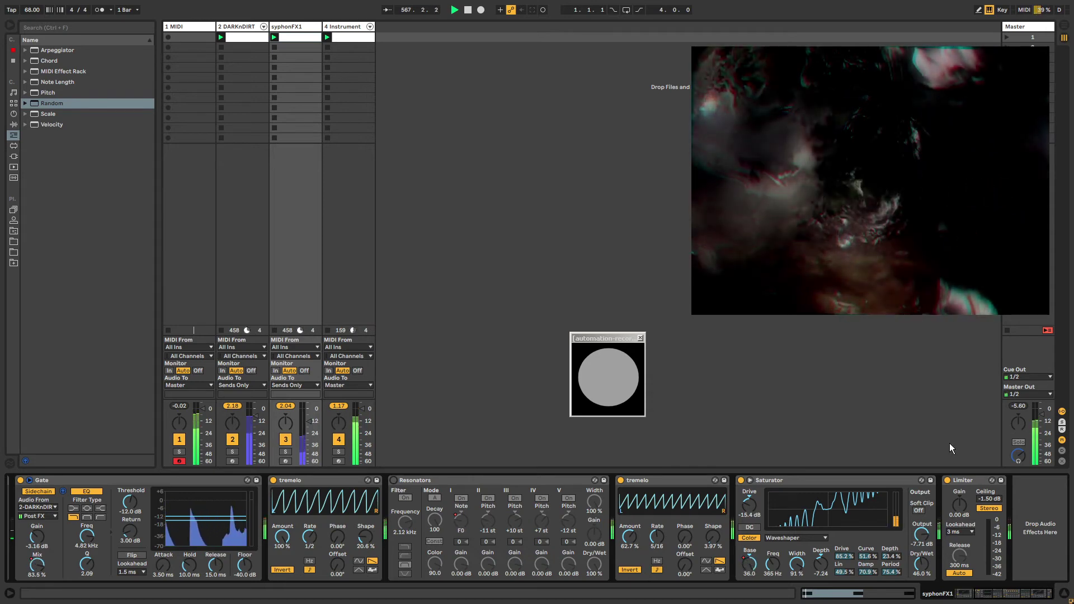
# Step: Check which Windows power plan is active in the battery settings
pyautogui.press('super')
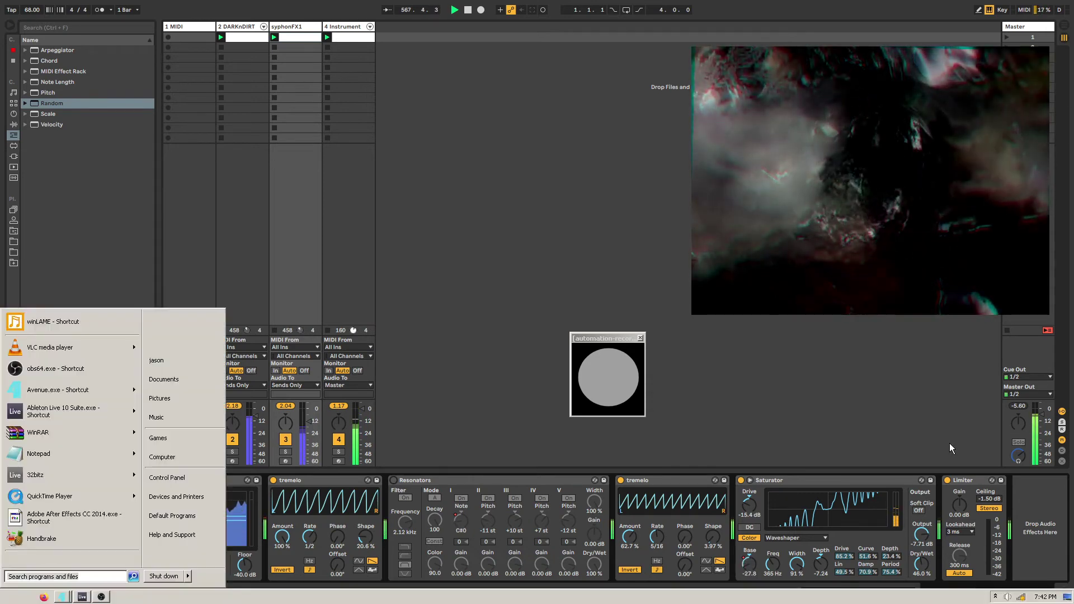
pyautogui.click(996, 597)
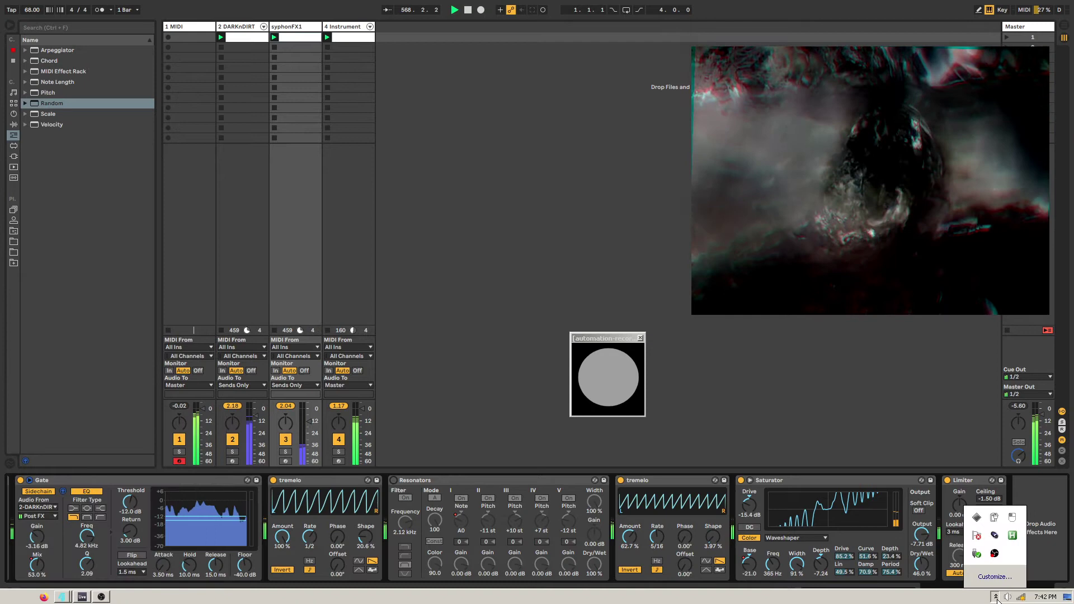
pyautogui.click(994, 518)
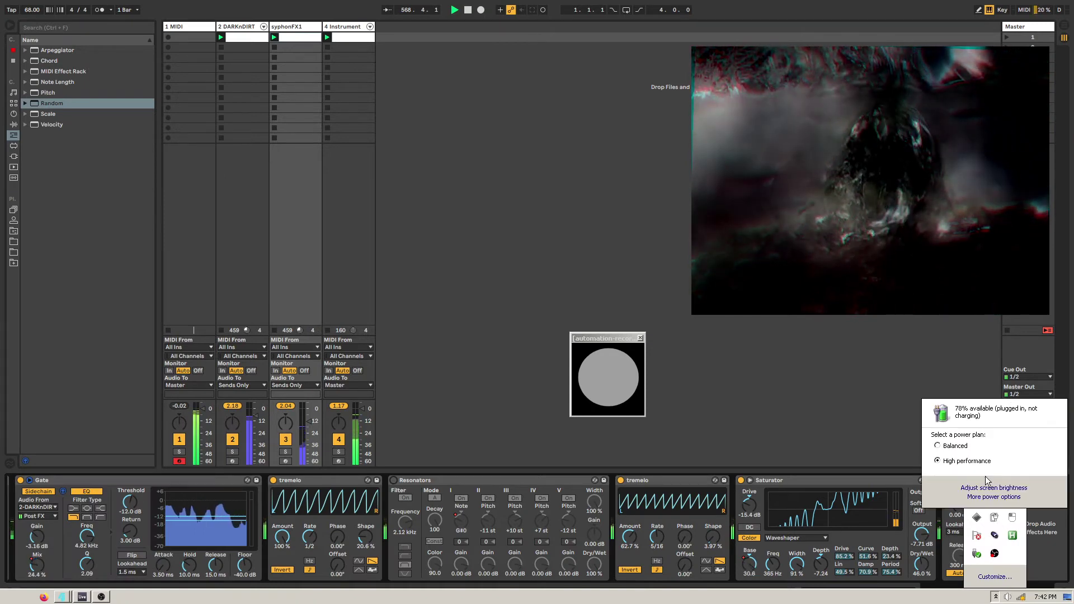
pyautogui.click(820, 430)
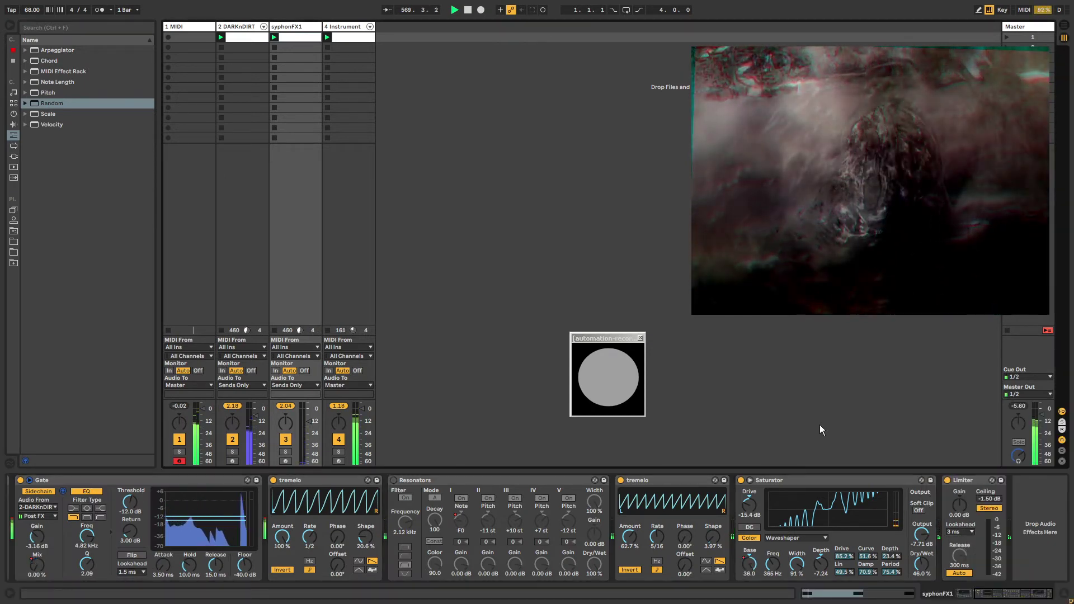
# Step: Collapse the EQ Eight device on the DARKnDIRT track
pyautogui.click(244, 27)
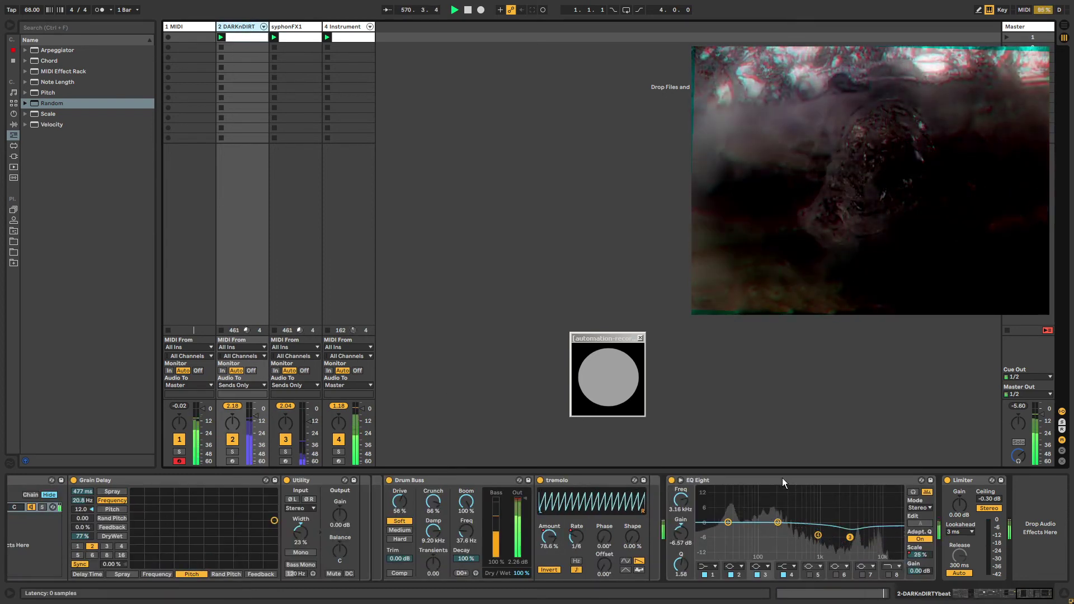
pyautogui.doubleClick(695, 480)
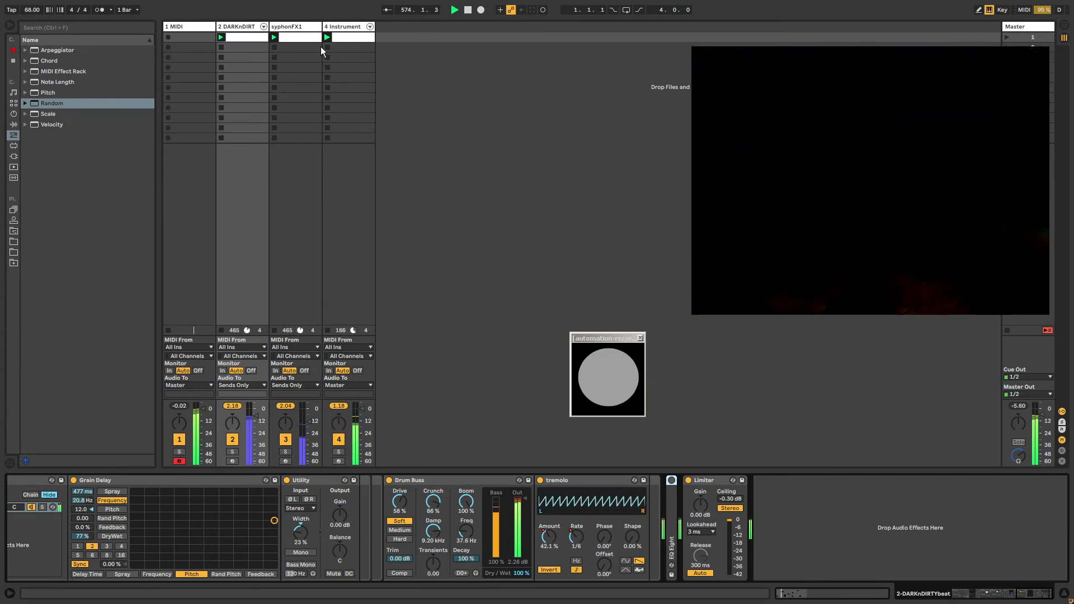
pyautogui.click(334, 26)
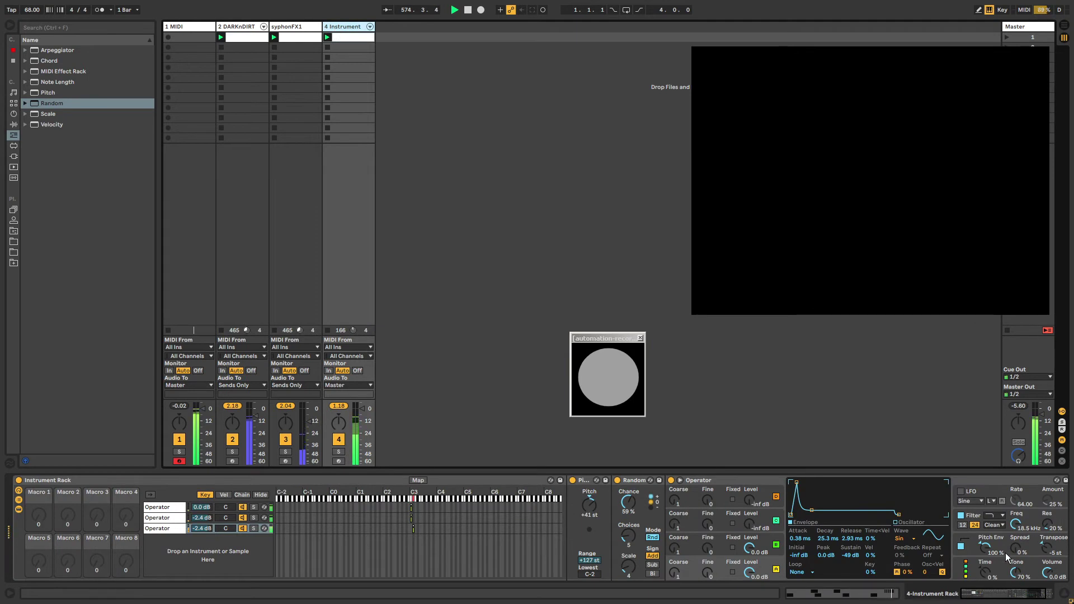
pyautogui.click(19, 500)
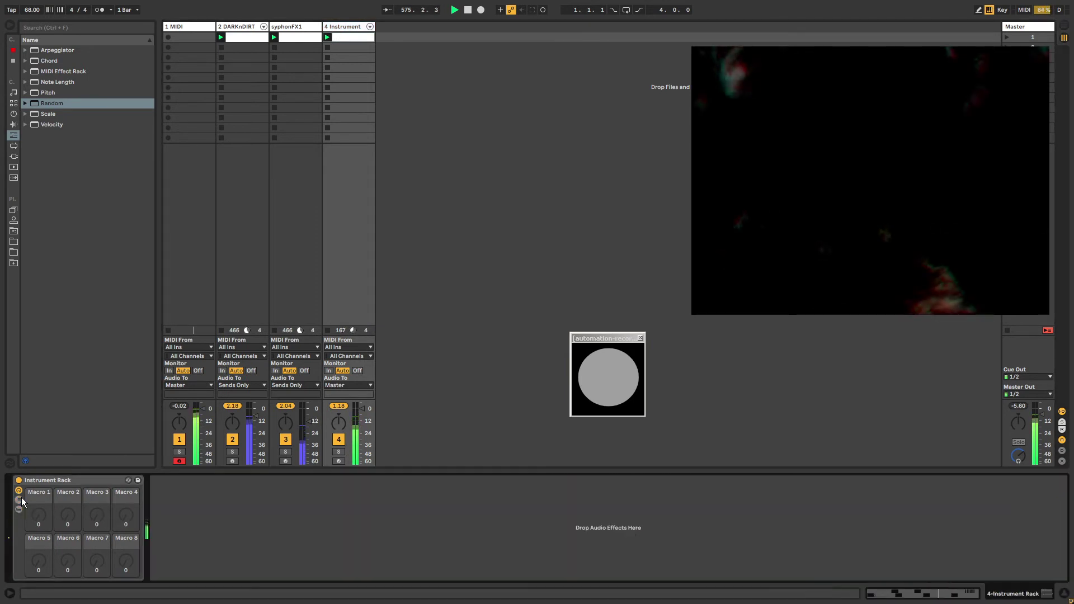
pyautogui.click(235, 33)
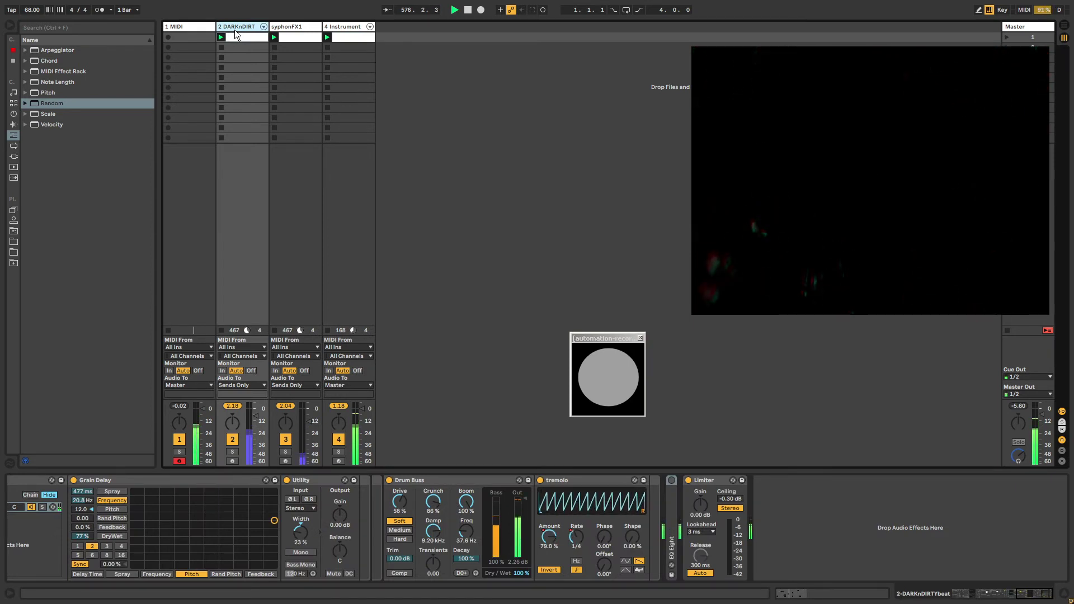
# Step: Show the Instrument Rack's chain list on the 4 Instrument track, and collapse Operator and turn off the devices in the second chain
pyautogui.click(330, 29)
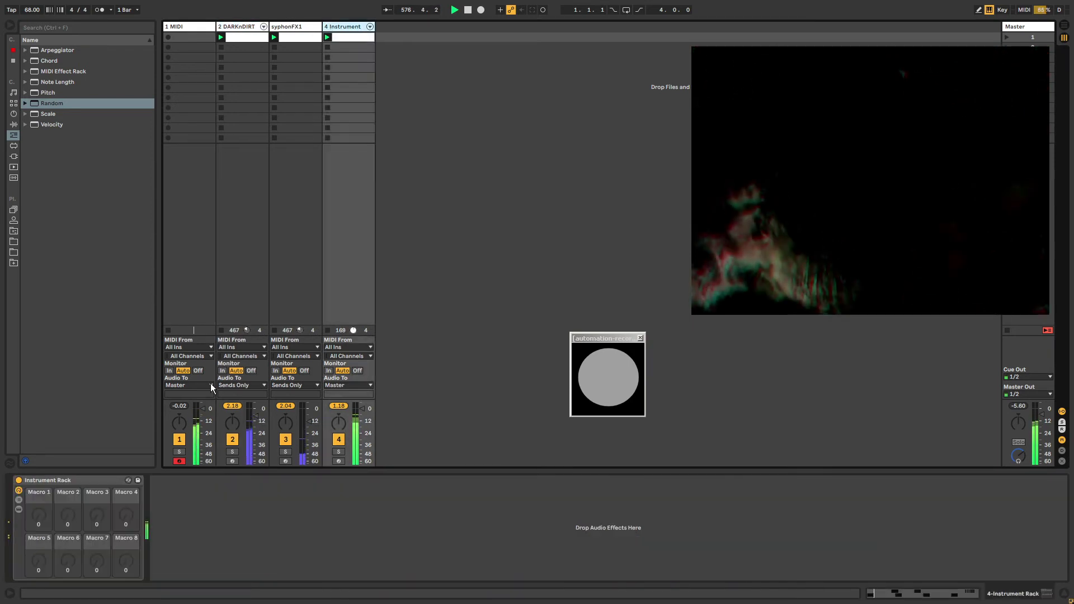
pyautogui.click(18, 500)
pyautogui.click(163, 518)
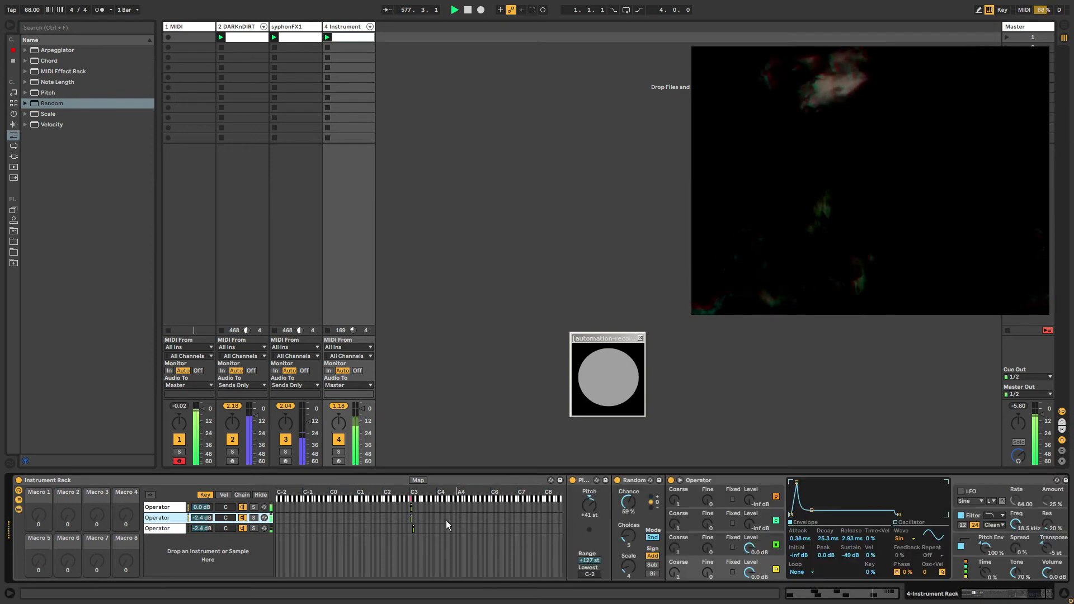
pyautogui.click(681, 479)
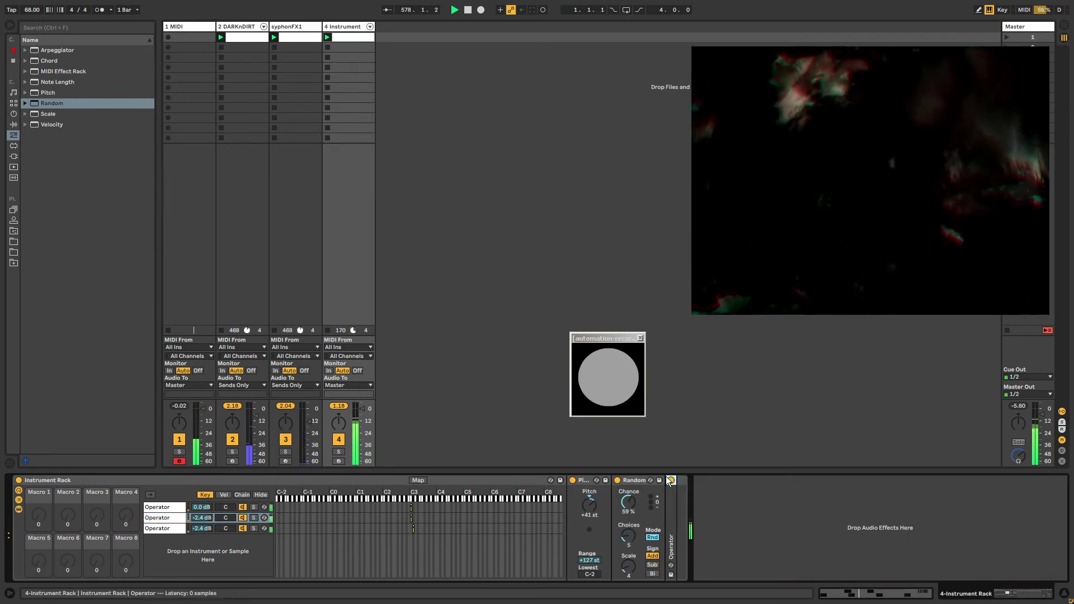
pyautogui.click(617, 480)
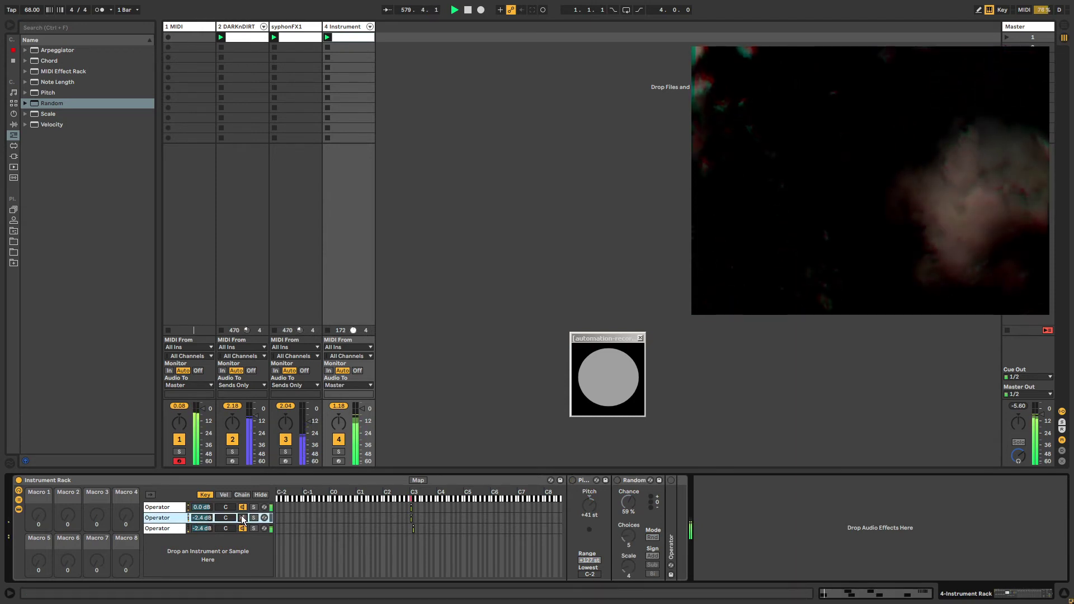
# Step: Lower the volume of the 1 MIDI track to -2.0 dB
pyautogui.moveTo(210, 411); pyautogui.dragTo(209, 419)
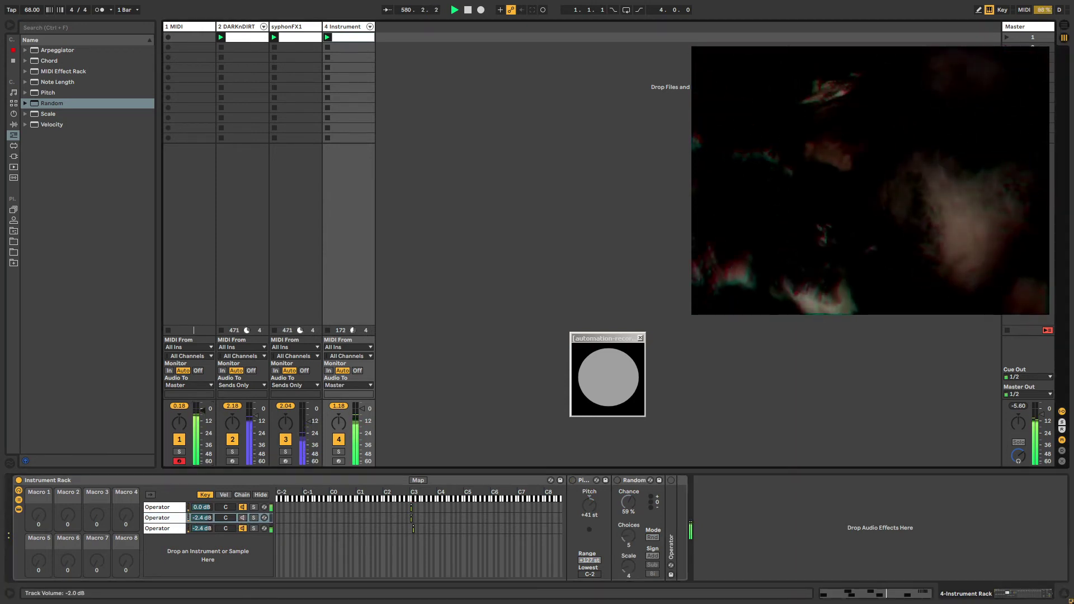
# Step: Go to the start of the DARKnDIRT track's device chain and show the chain list of the BEAT!! rack
pyautogui.click(246, 27)
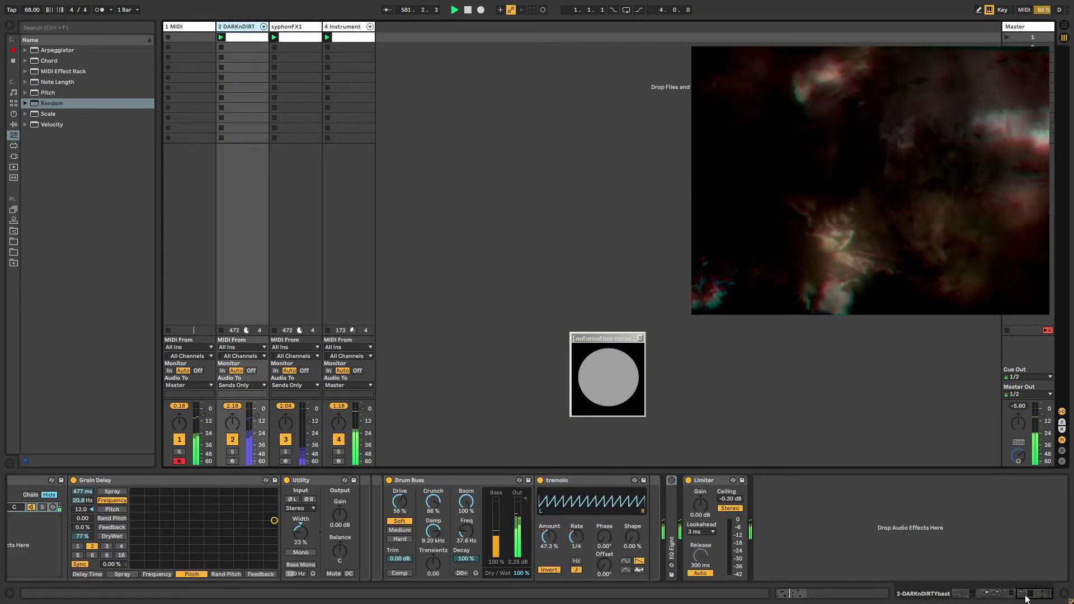
pyautogui.moveTo(1028, 596); pyautogui.dragTo(955, 602)
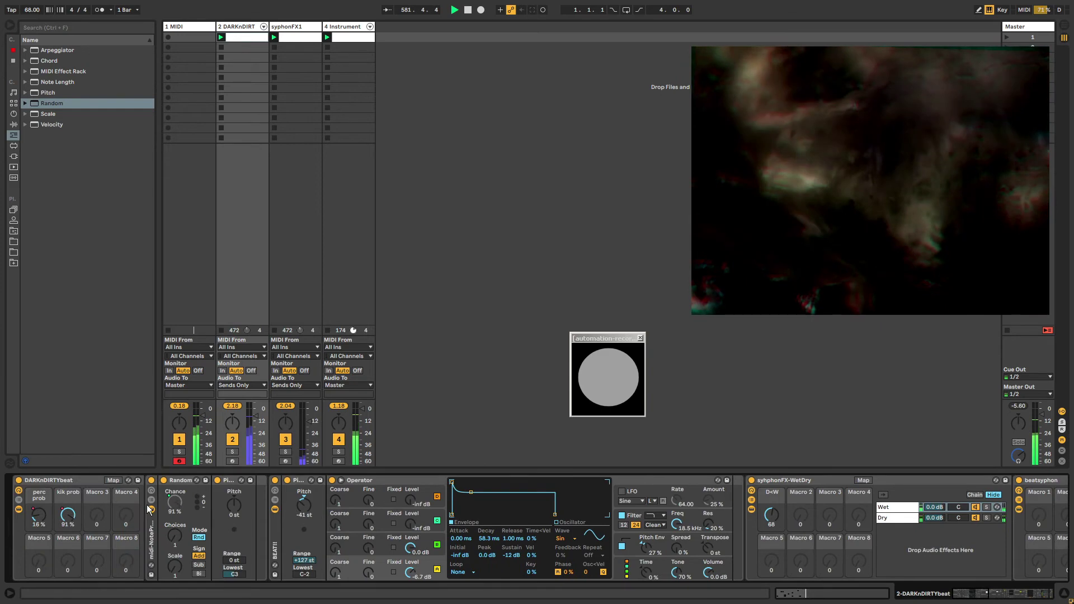
pyautogui.click(150, 522)
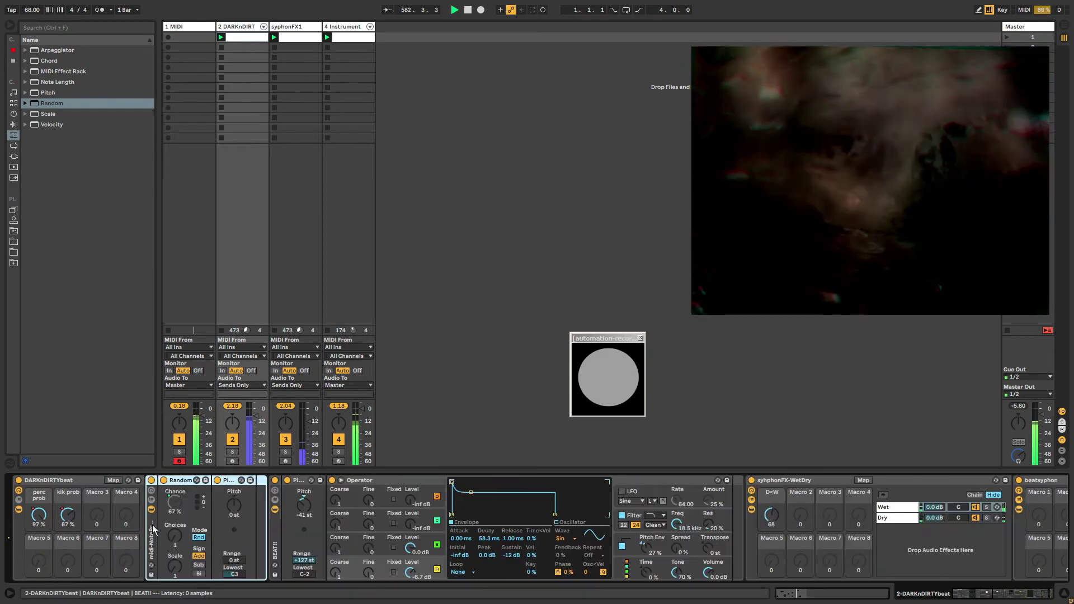
pyautogui.doubleClick(272, 529)
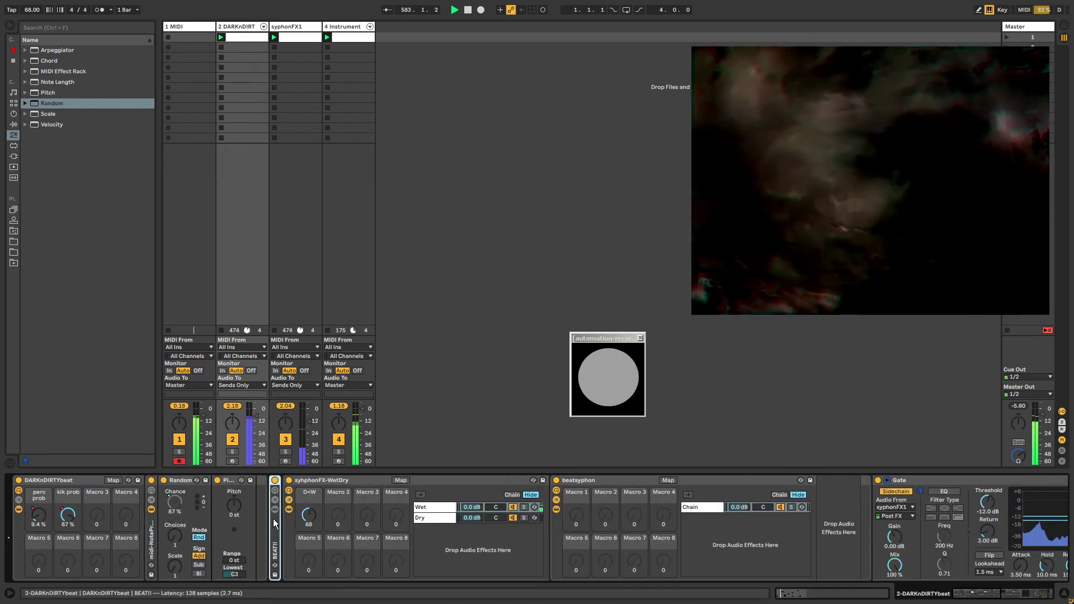
pyautogui.doubleClick(273, 520)
pyautogui.click(274, 499)
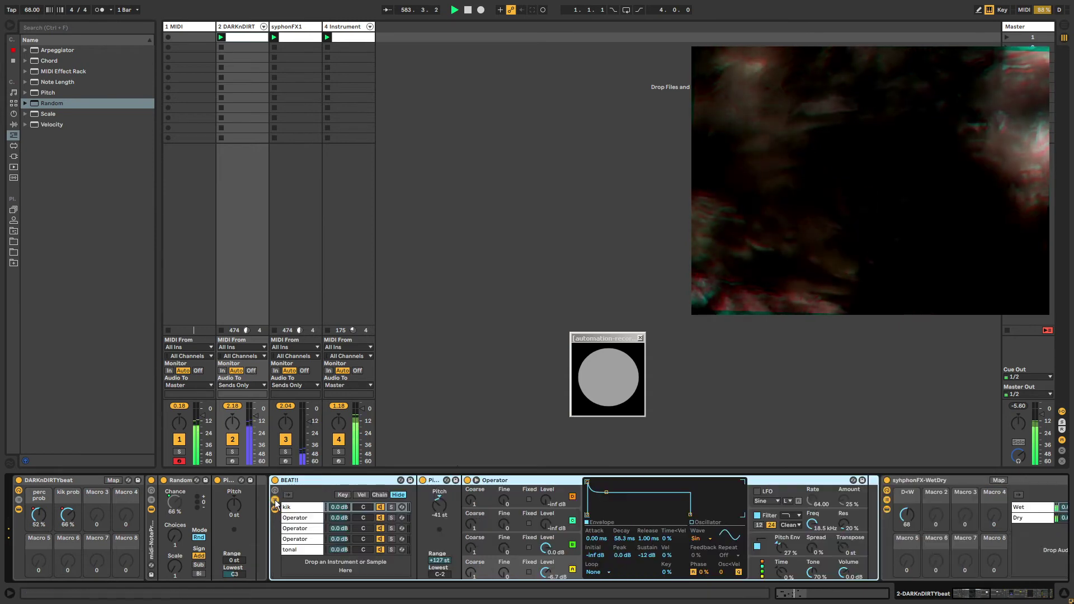
# Step: Turn off Operator in the fourth chain of the BEAT!! rack and display the devices of the tonal chain
pyautogui.click(297, 518)
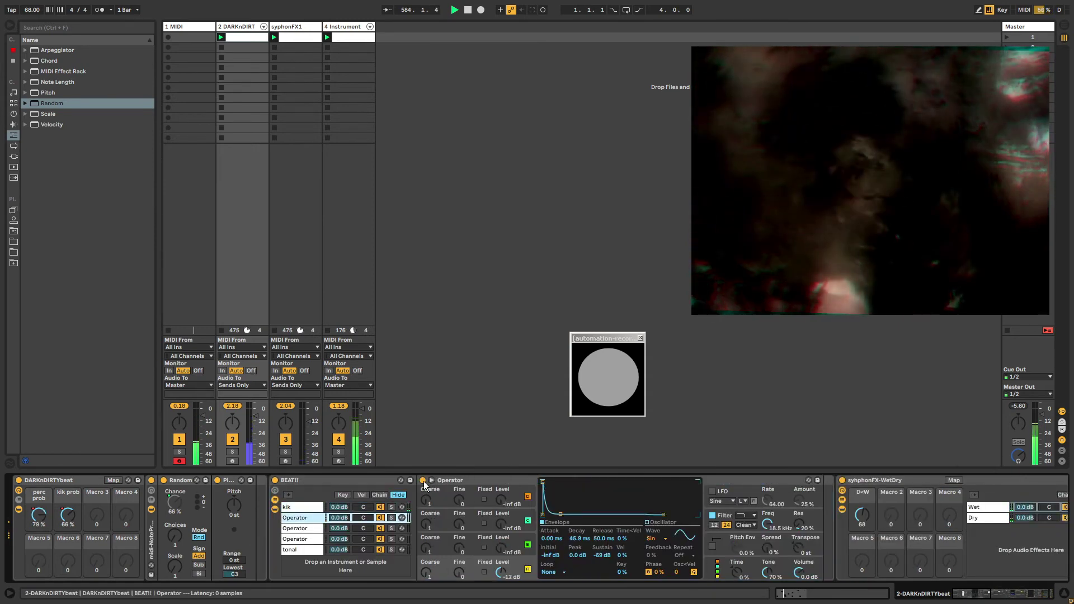
pyautogui.press('Down')
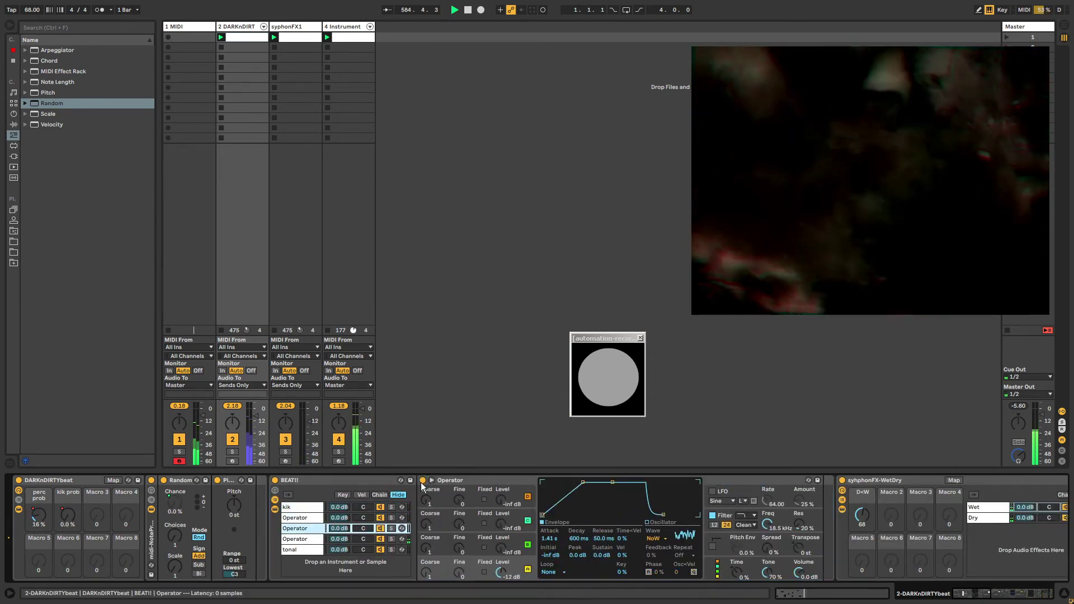
pyautogui.click(317, 538)
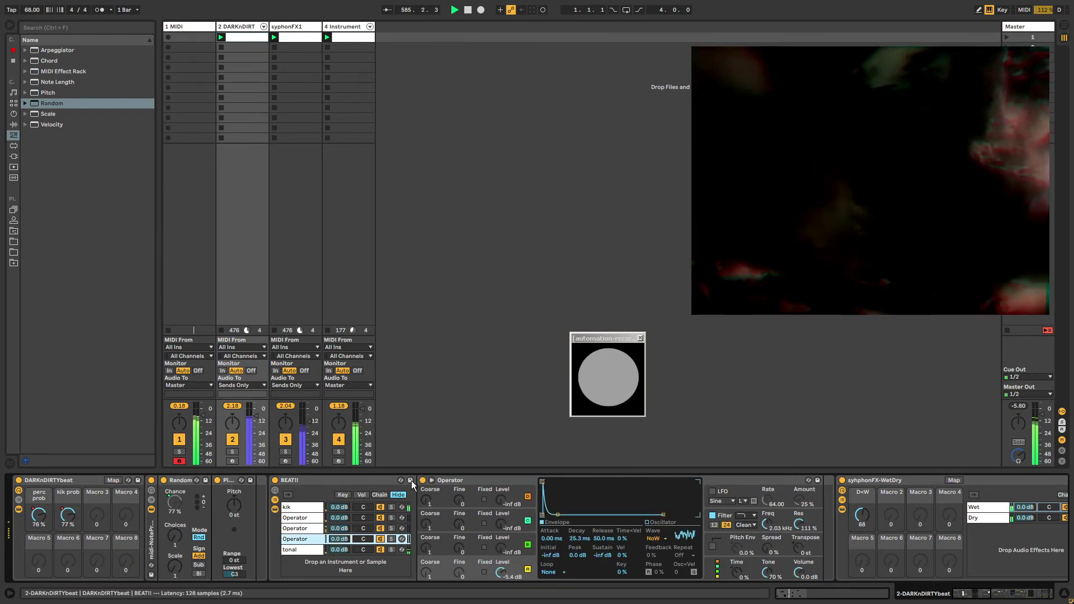
pyautogui.click(422, 480)
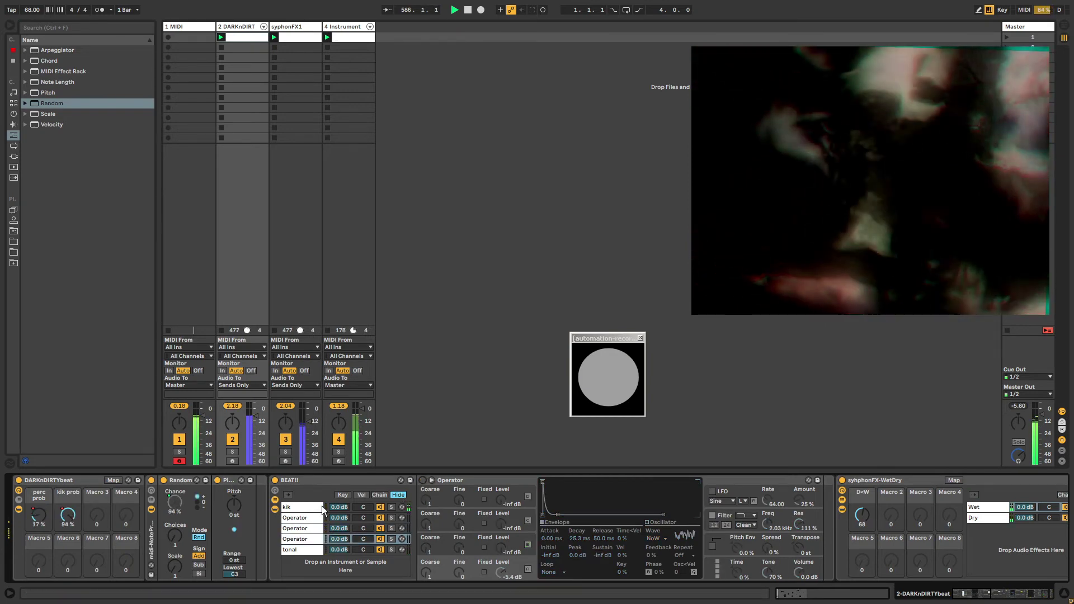
pyautogui.press('Down')
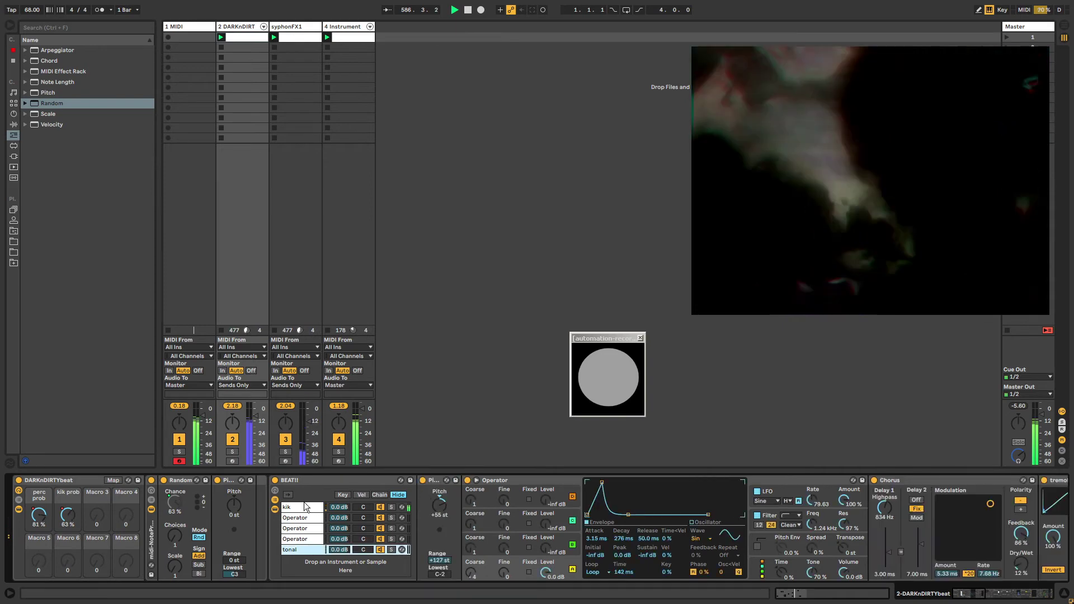
# Step: Turn off Operator and Pitch in the tonal chain, and turn on Operator in the second chain of the BEAT!! rack
pyautogui.click(467, 481)
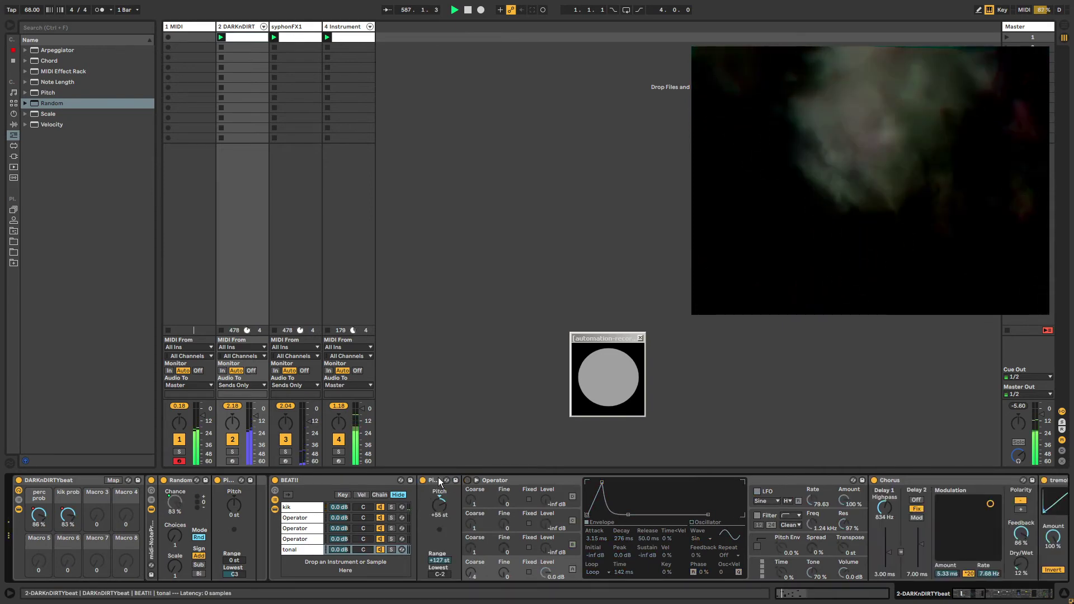
pyautogui.click(422, 480)
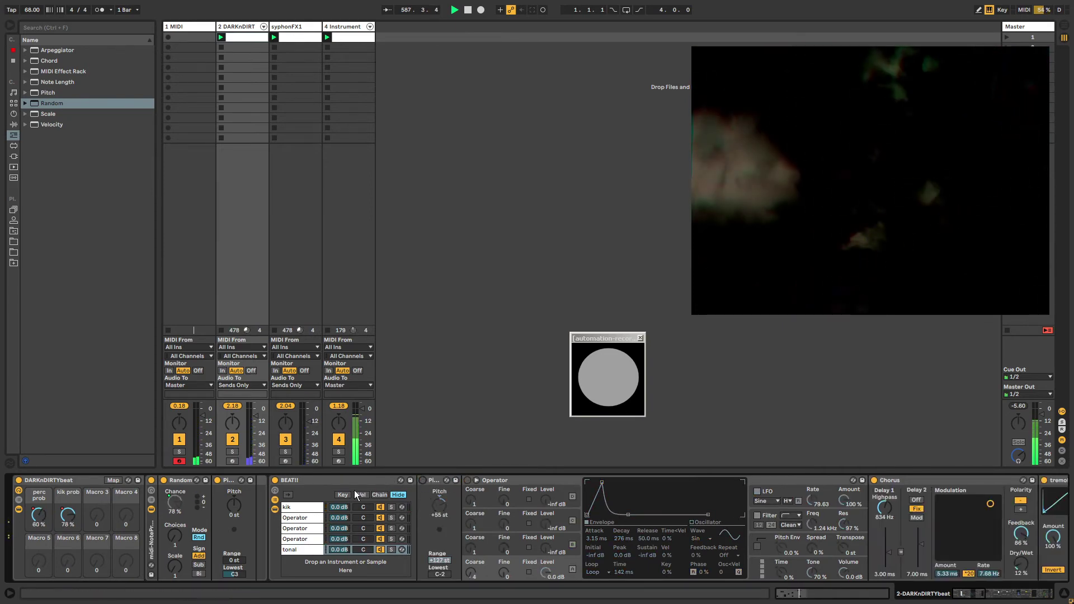
pyautogui.click(299, 514)
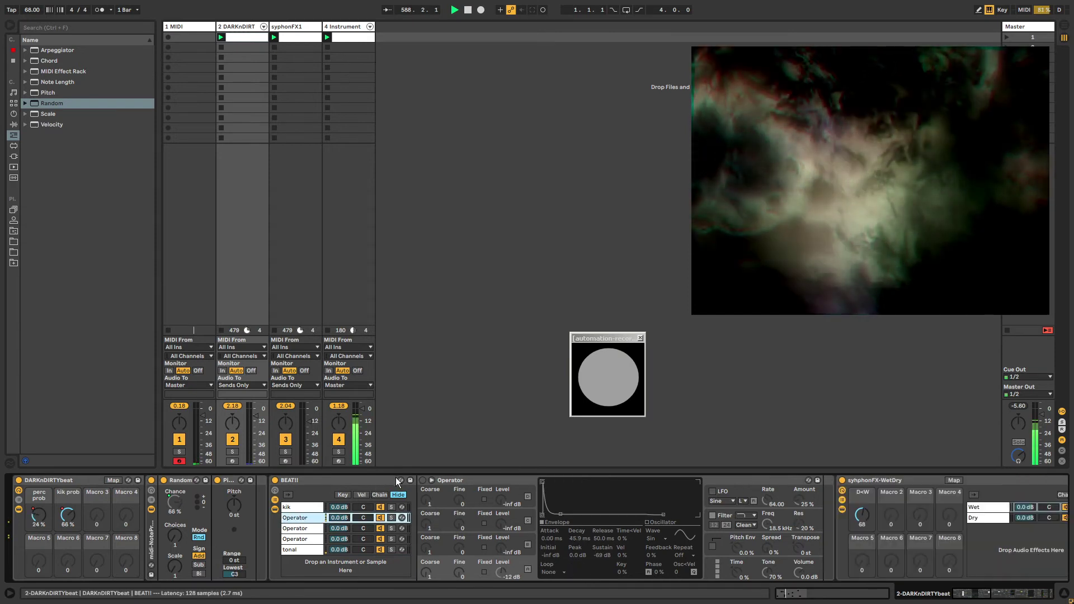
pyautogui.click(422, 480)
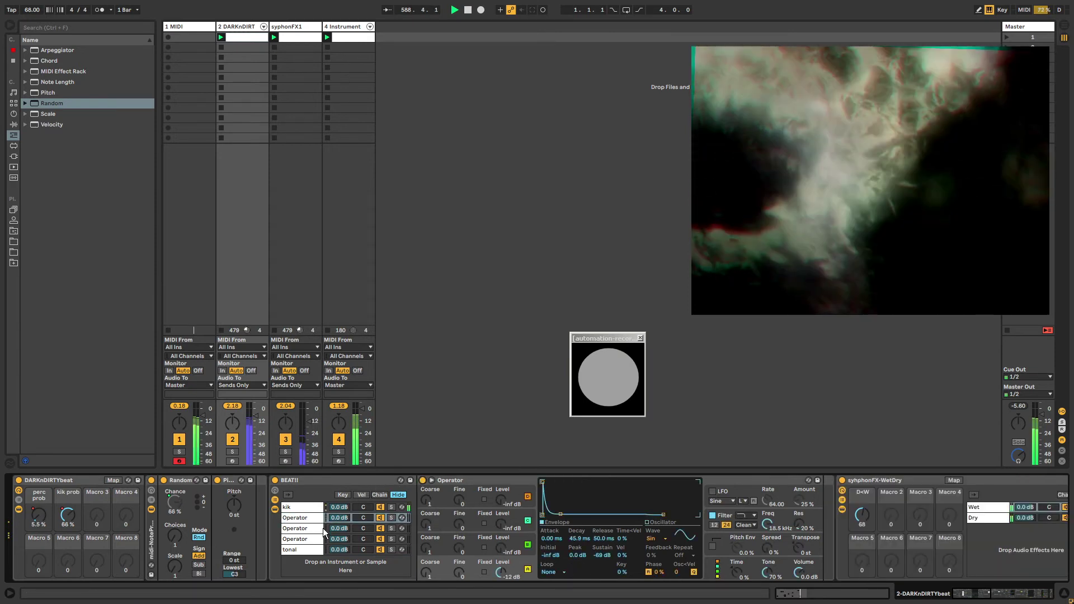
# Step: Audition Operator in the third chain of the BEAT!! rack by switching it on and off again
pyautogui.click(299, 528)
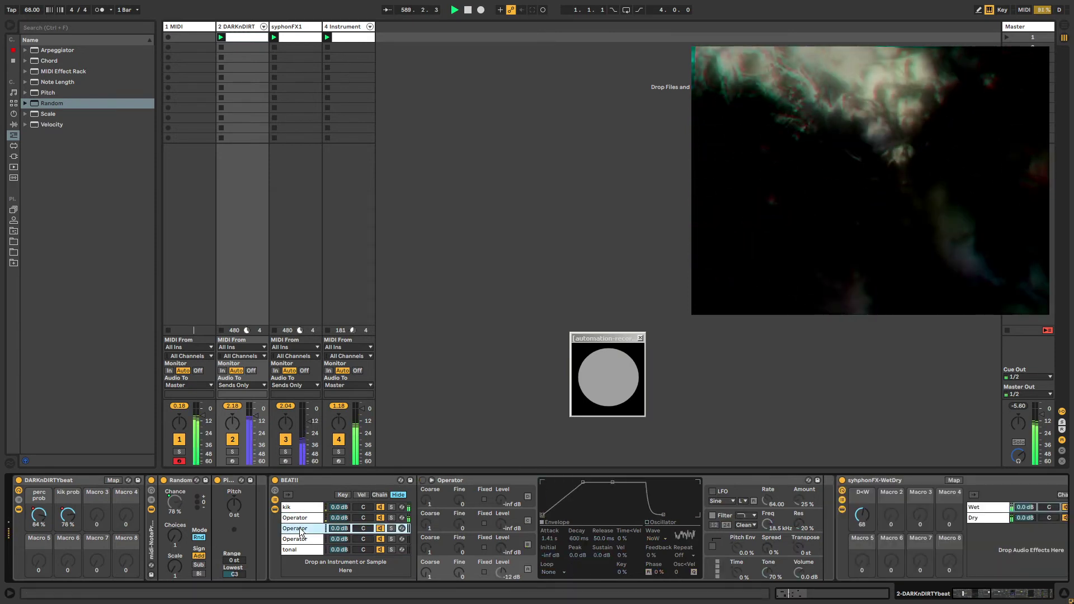
pyautogui.click(422, 481)
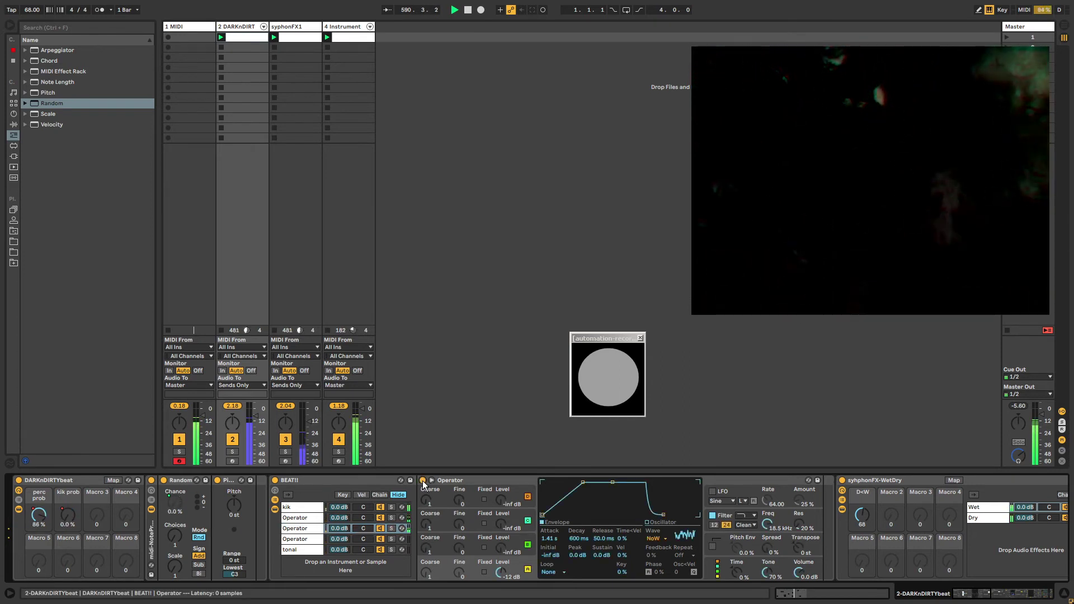
pyautogui.click(423, 481)
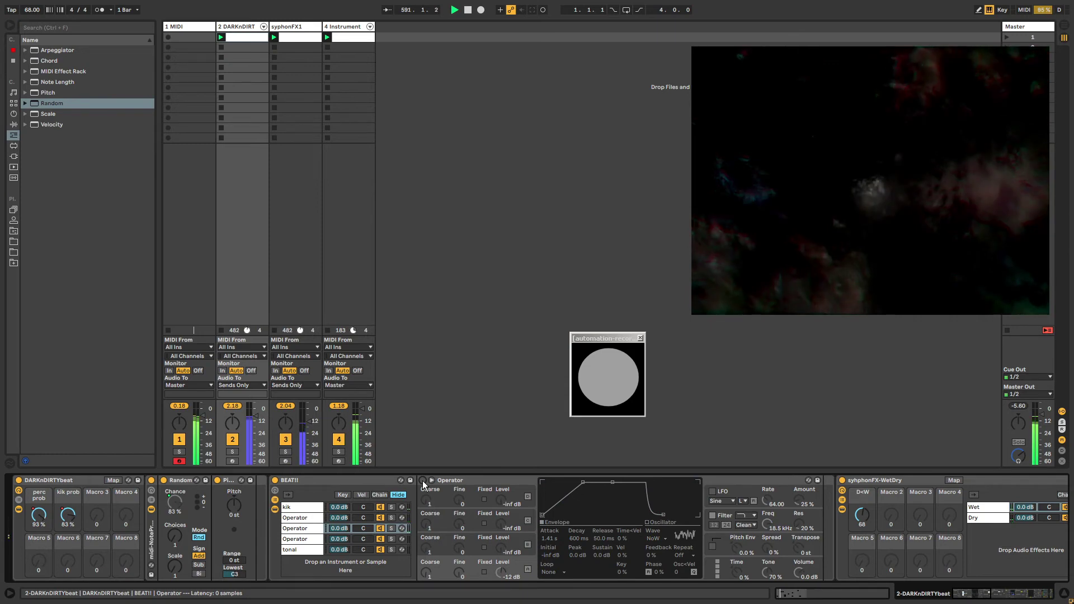
pyautogui.doubleClick(316, 478)
# Step: Look over the devices of the 1 MIDI and DARKnDIRT tracks, and browse the audio effects down to the Audio Effect Rack presets
pyautogui.click(174, 26)
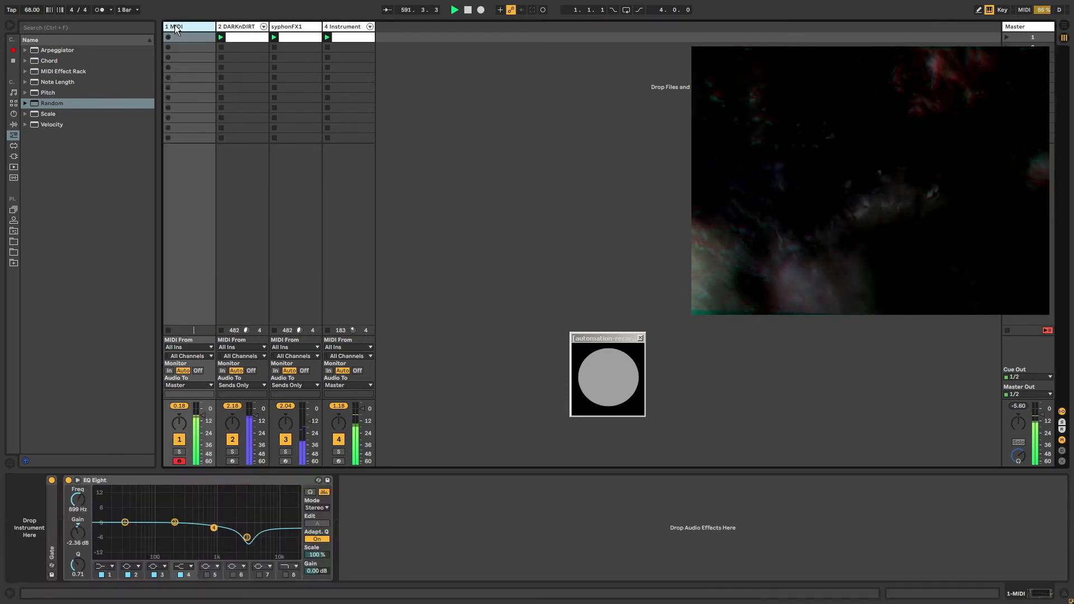
pyautogui.click(13, 113)
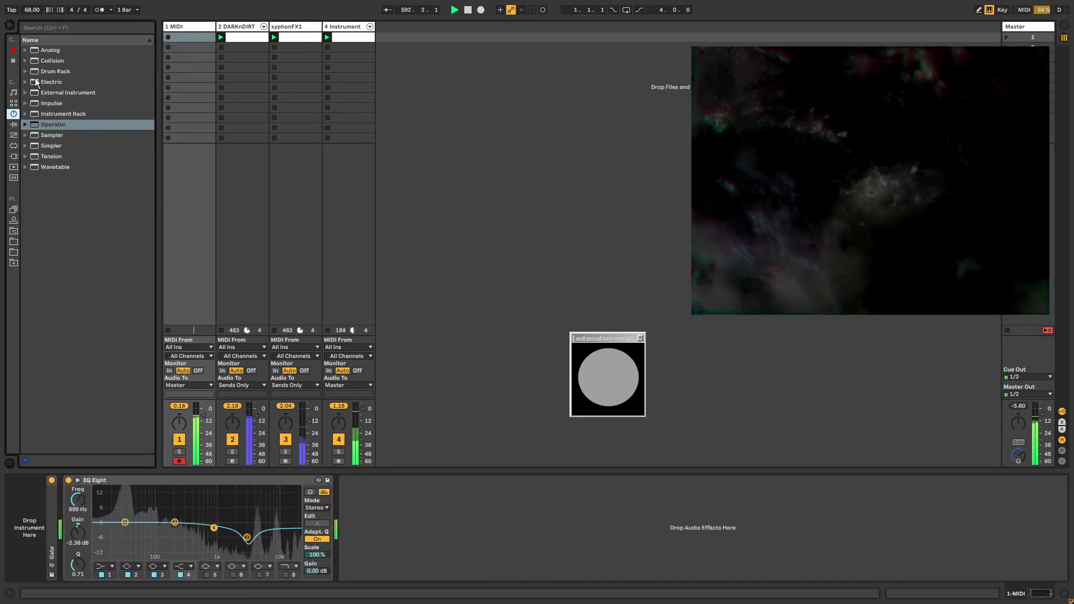
pyautogui.click(14, 125)
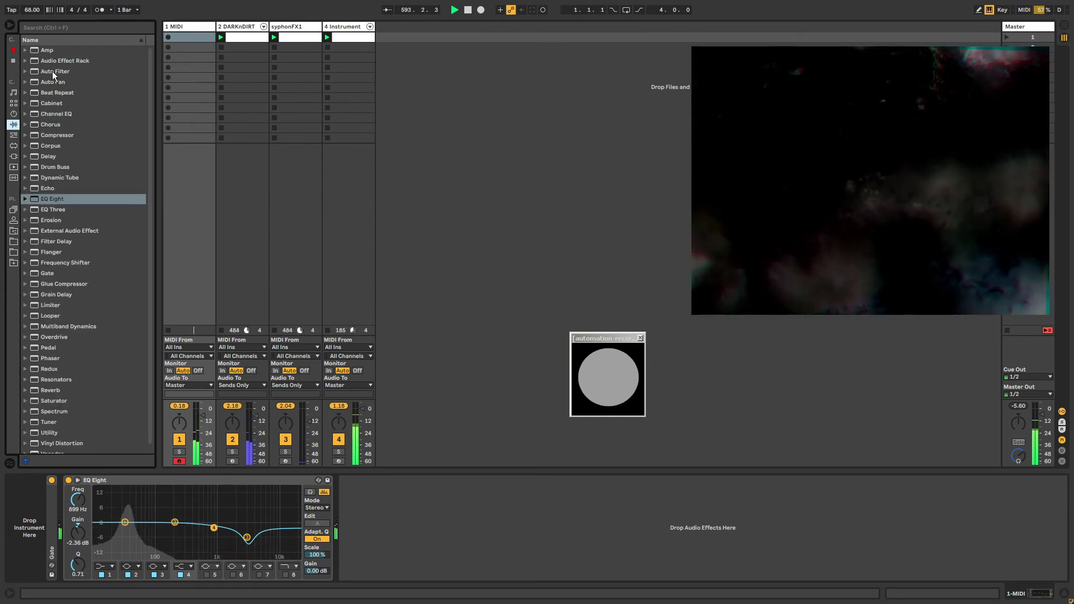
pyautogui.click(240, 30)
pyautogui.moveTo(976, 594); pyautogui.dragTo(997, 599)
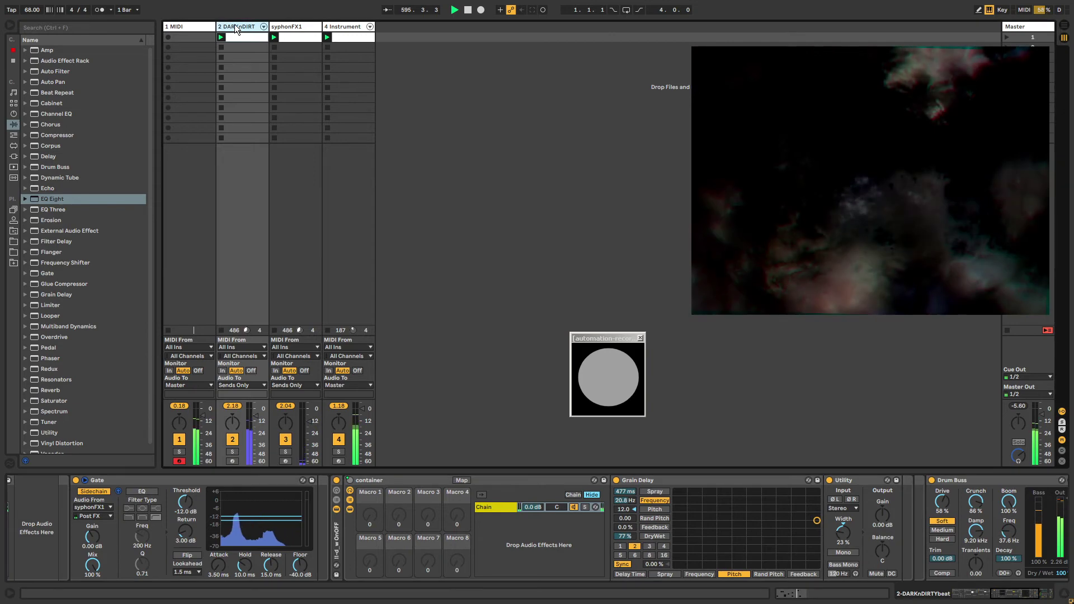
pyautogui.click(190, 26)
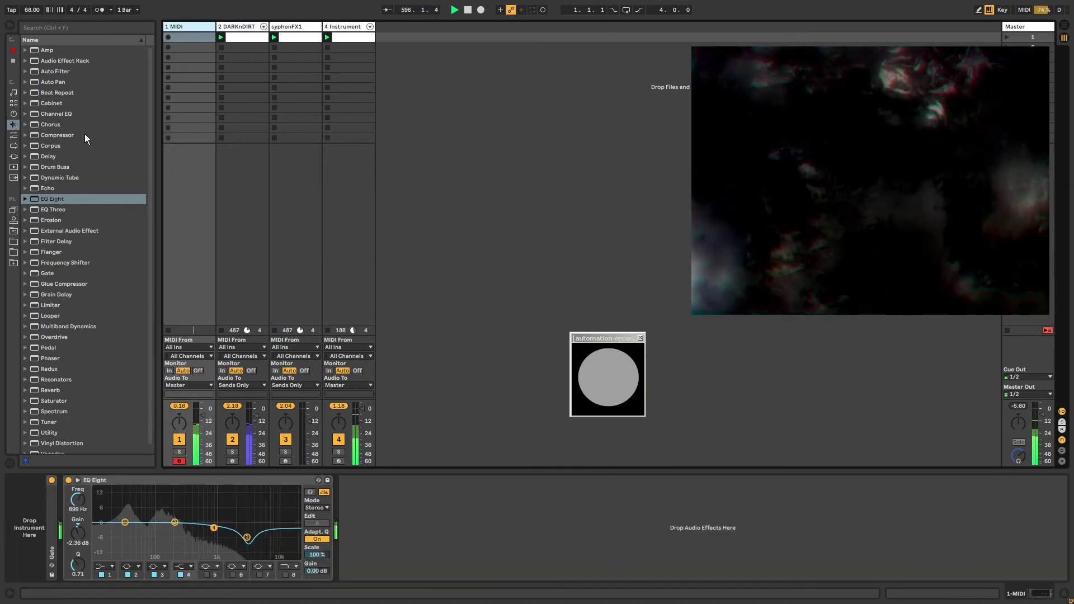
pyautogui.click(32, 62)
pyautogui.click(26, 61)
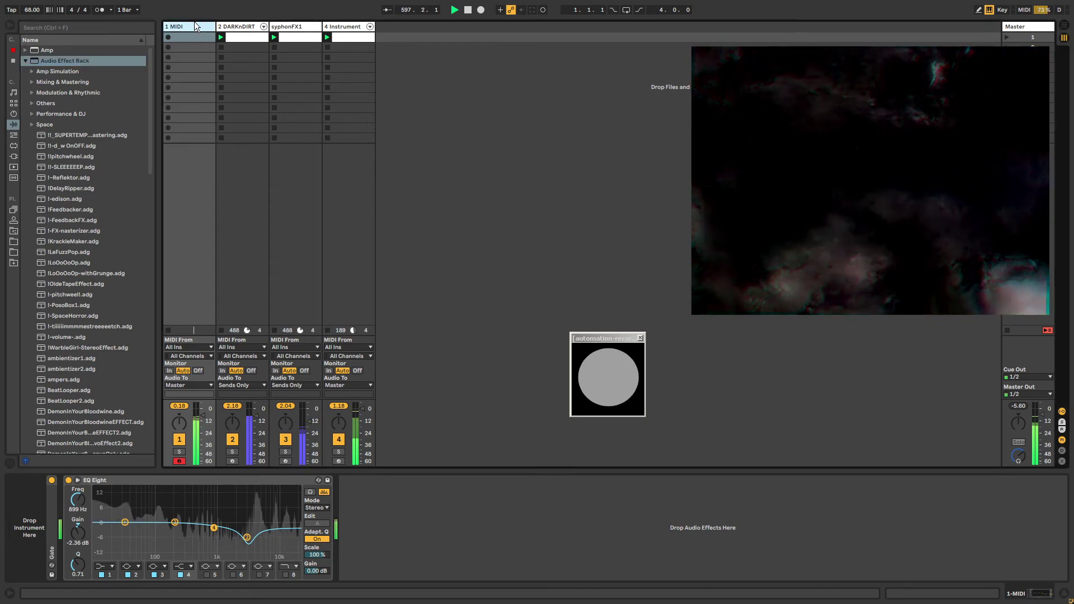
# Step: Compare the DARKnDIRT track's EQ Eight bypassed and active, and enable its filter band 8
pyautogui.click(239, 34)
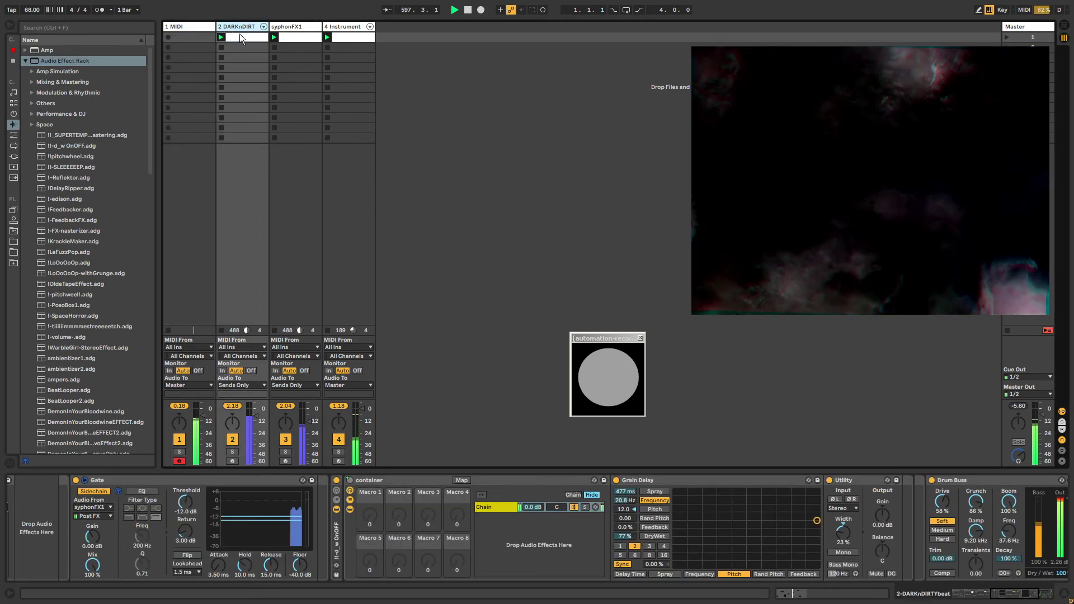
pyautogui.click(990, 599)
pyautogui.click(931, 482)
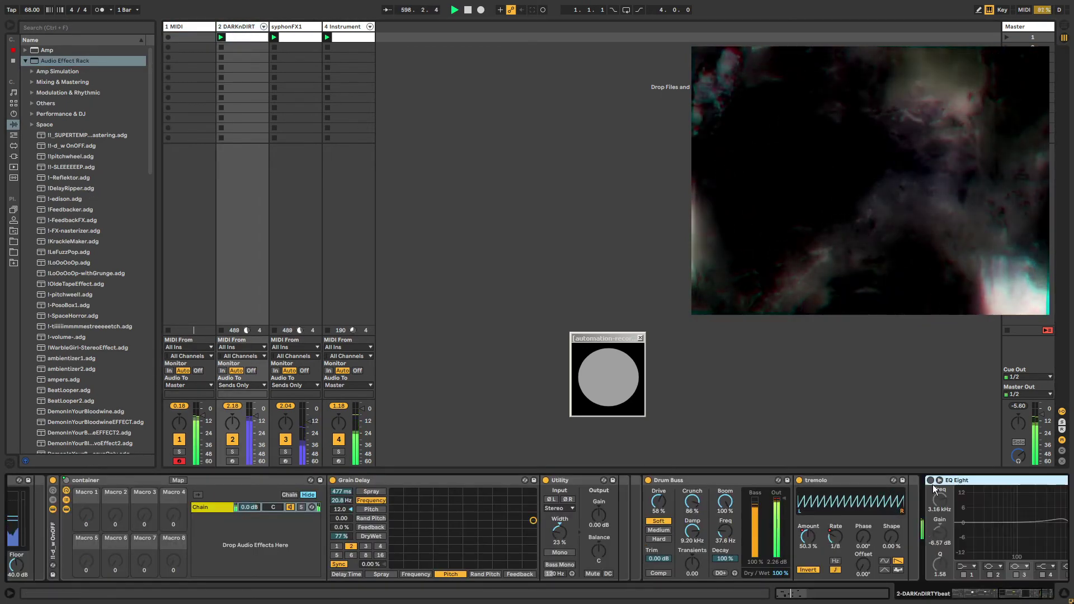
pyautogui.click(931, 482)
pyautogui.hscroll(5, 938, 562)
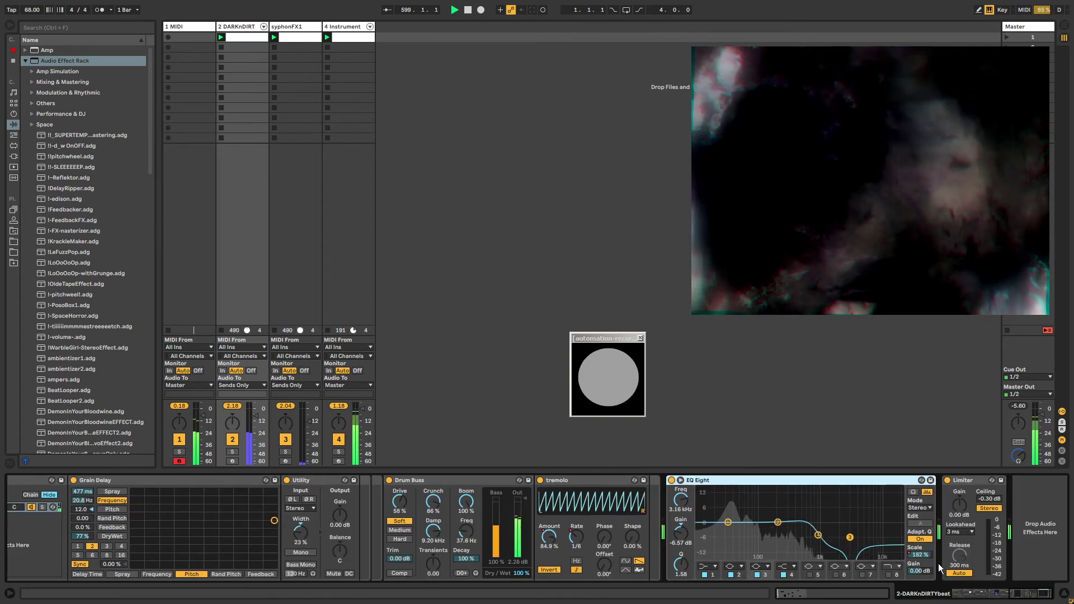
pyautogui.moveTo(918, 555)
pyautogui.mouseDown()
pyautogui.moveTo(919, 584)
pyautogui.moveTo(920, 539)
pyautogui.mouseUp()
pyautogui.click(888, 575)
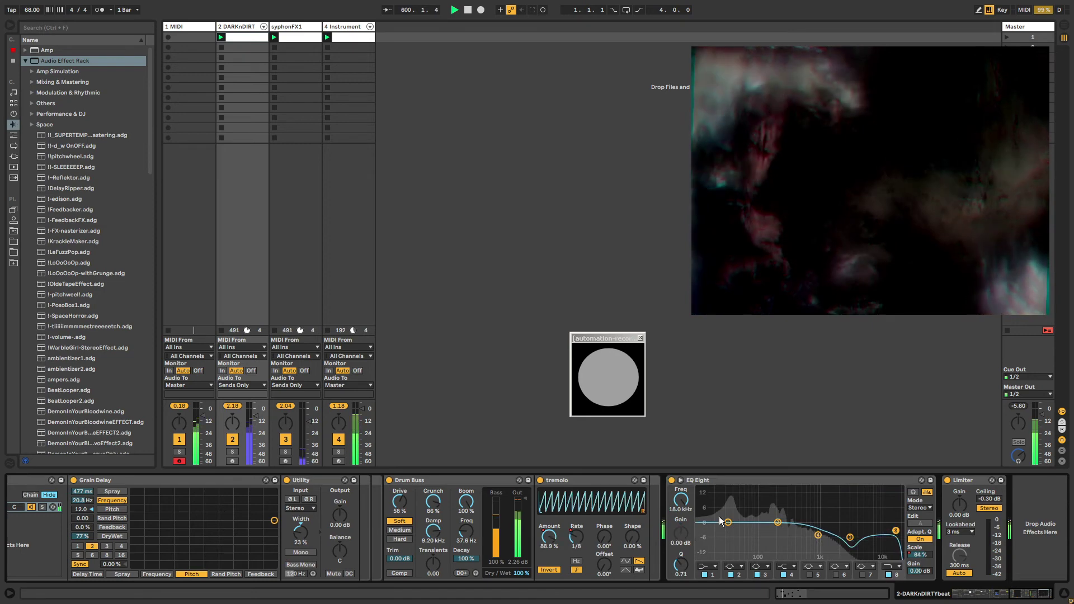
# Step: Show the clip modulation envelope for EQ Eight's band 8 frequency and shape falling ramps over beats 1 and 2, the second starting at about 17%
pyautogui.rightClick(682, 502)
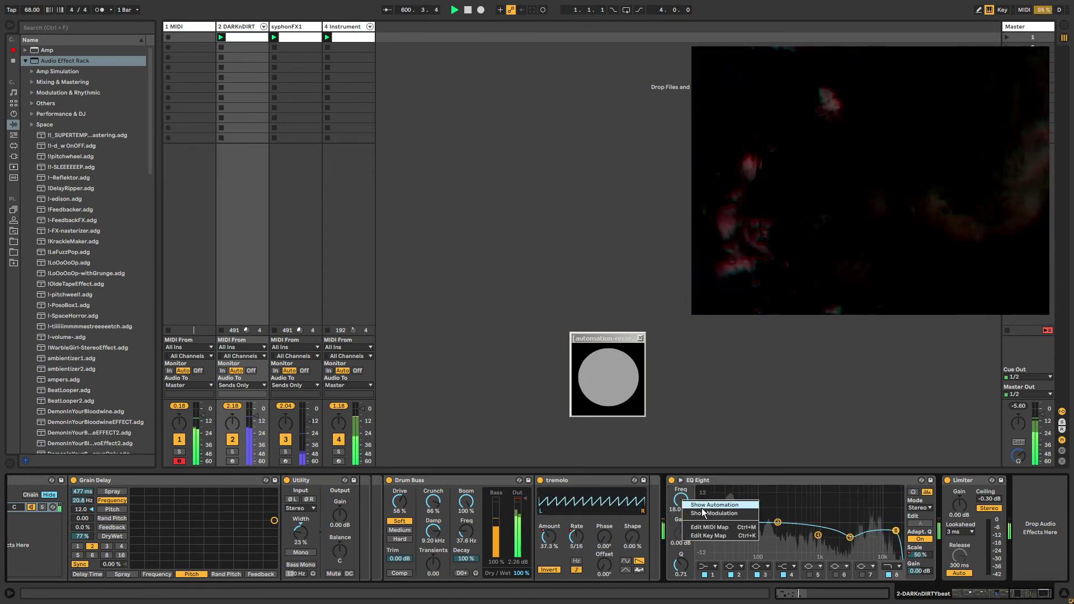
pyautogui.click(704, 512)
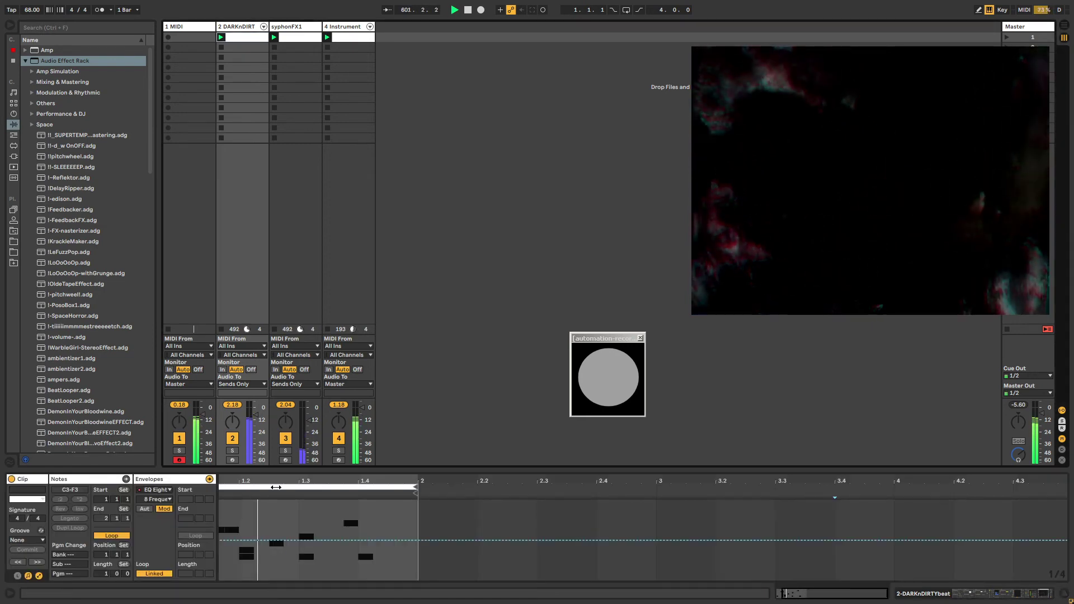
pyautogui.hscroll(-2, 276, 487)
pyautogui.moveTo(235, 566)
pyautogui.mouseDown()
pyautogui.moveTo(221, 573)
pyautogui.moveTo(279, 540)
pyautogui.moveTo(283, 525)
pyautogui.mouseUp()
pyautogui.press('b')
pyautogui.press('b')
pyautogui.press('b')
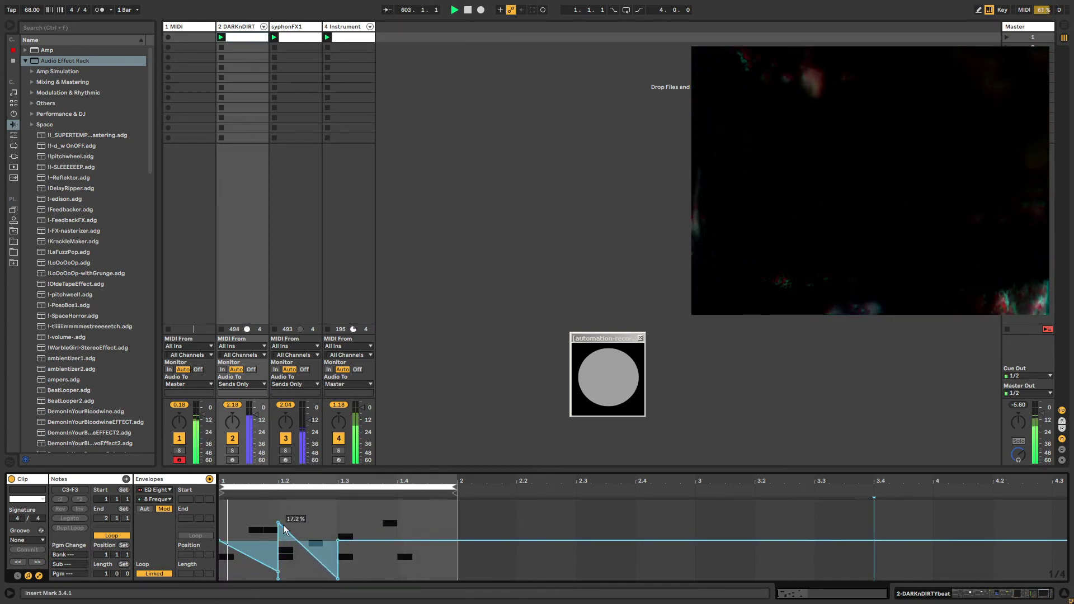
# Step: Shape falling ramps over beats 3 and 4 of the band 8 frequency envelope, the last starting at about 38%, and unlink the envelope from the clip
pyautogui.click(362, 562)
pyautogui.press('b')
pyautogui.moveTo(337, 562); pyautogui.dragTo(337, 527)
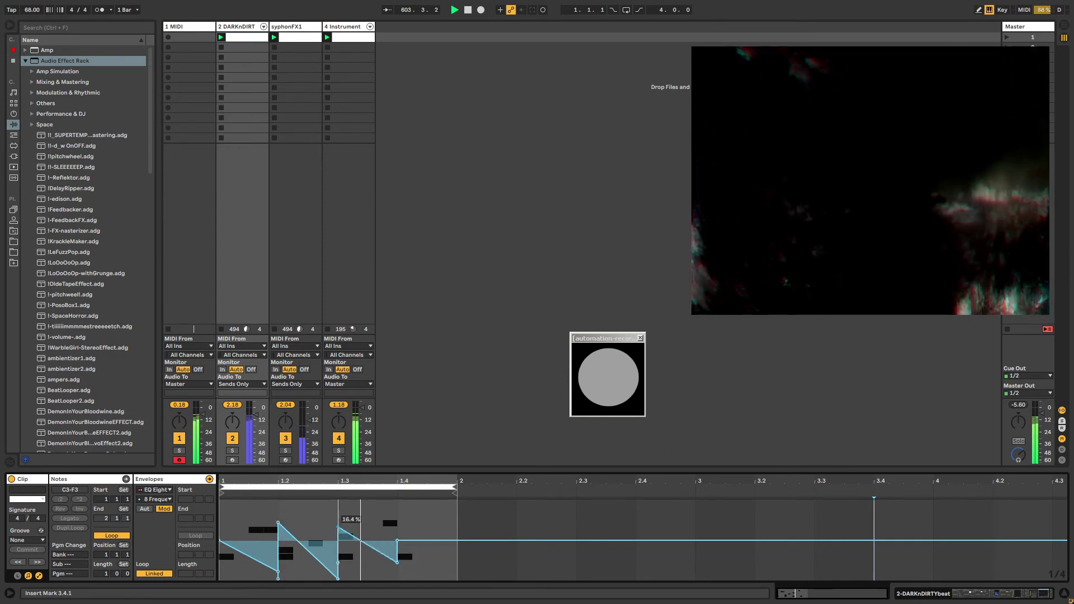
pyautogui.moveTo(431, 540); pyautogui.dragTo(398, 509)
pyautogui.click(165, 571)
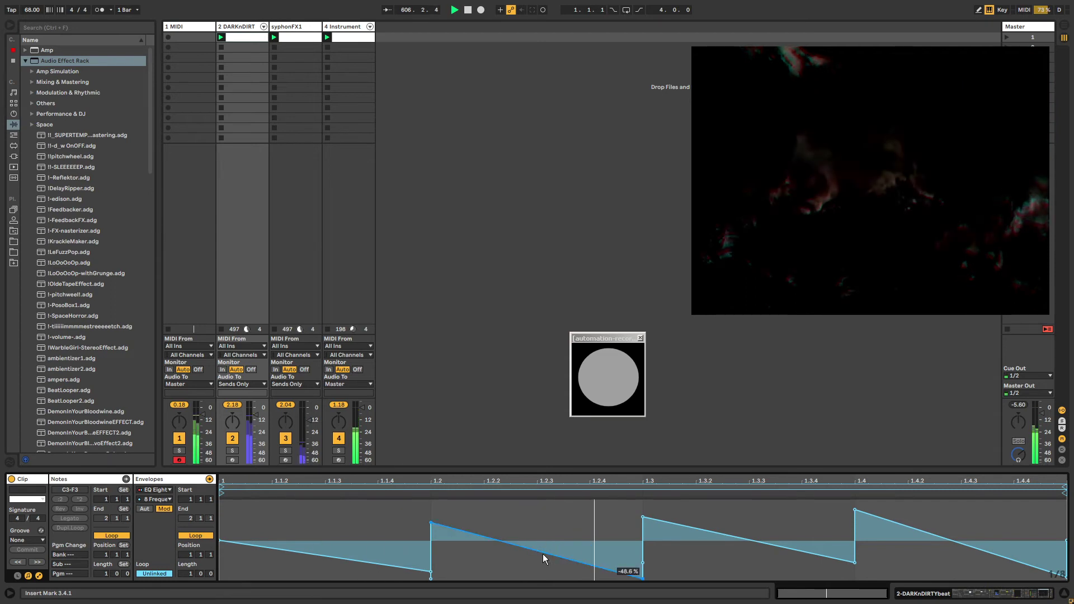
# Step: Add steep sixteenth-note spikes to the band 8 frequency envelope from 1.2.3 to 1.3 and from 1.3.2 to 1.3.4
pyautogui.press('b')
pyautogui.moveTo(553, 517)
pyautogui.mouseDown()
pyautogui.moveTo(558, 499)
pyautogui.moveTo(590, 580)
pyautogui.mouseUp()
pyautogui.press('b')
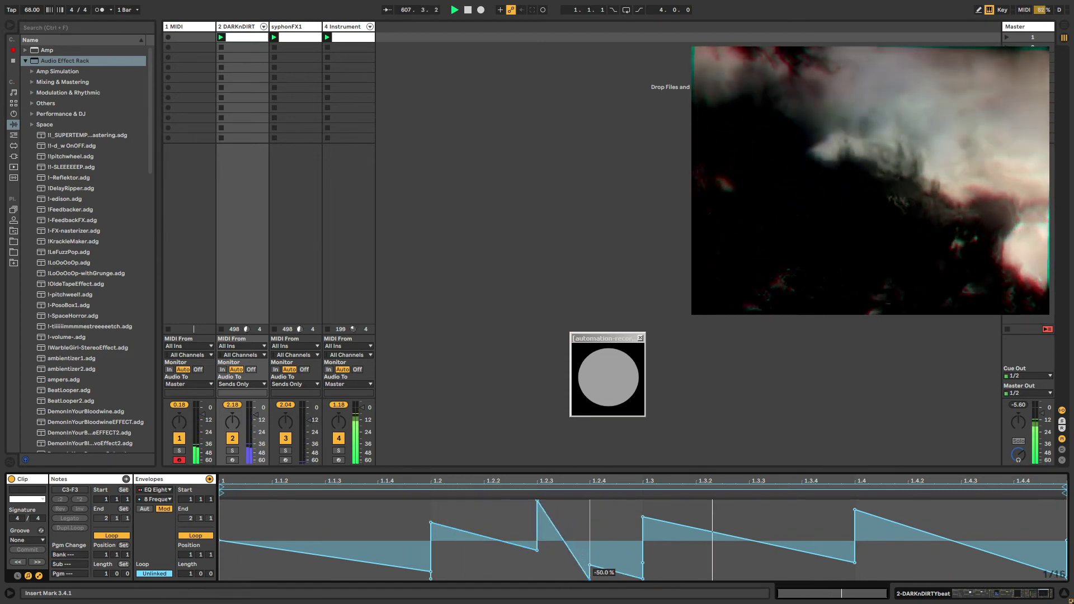
pyautogui.press('b')
pyautogui.moveTo(619, 538)
pyautogui.mouseDown()
pyautogui.moveTo(622, 499)
pyautogui.moveTo(642, 512)
pyautogui.moveTo(642, 576)
pyautogui.mouseUp()
pyautogui.press('b')
pyautogui.press('b')
pyautogui.moveTo(794, 505)
pyautogui.mouseDown()
pyautogui.moveTo(781, 512)
pyautogui.moveTo(725, 491)
pyautogui.moveTo(749, 580)
pyautogui.mouseUp()
pyautogui.press('b')
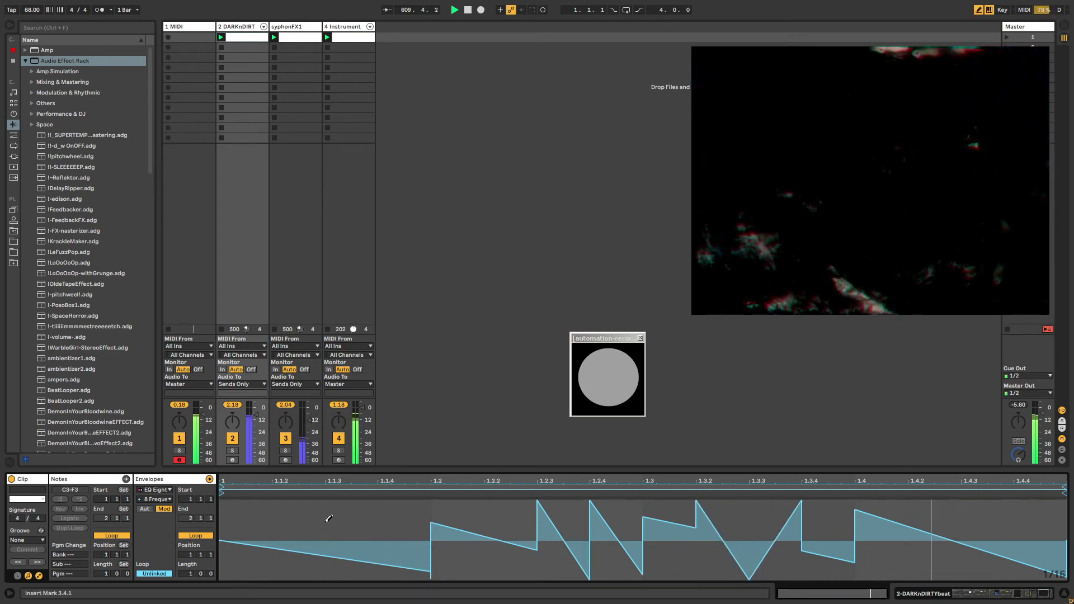
# Step: Add steep spikes to the band 8 frequency envelope between 1.1.2 and 1.2 and between 1.4.2 and 1.4.3
pyautogui.moveTo(323, 506); pyautogui.dragTo(313, 480)
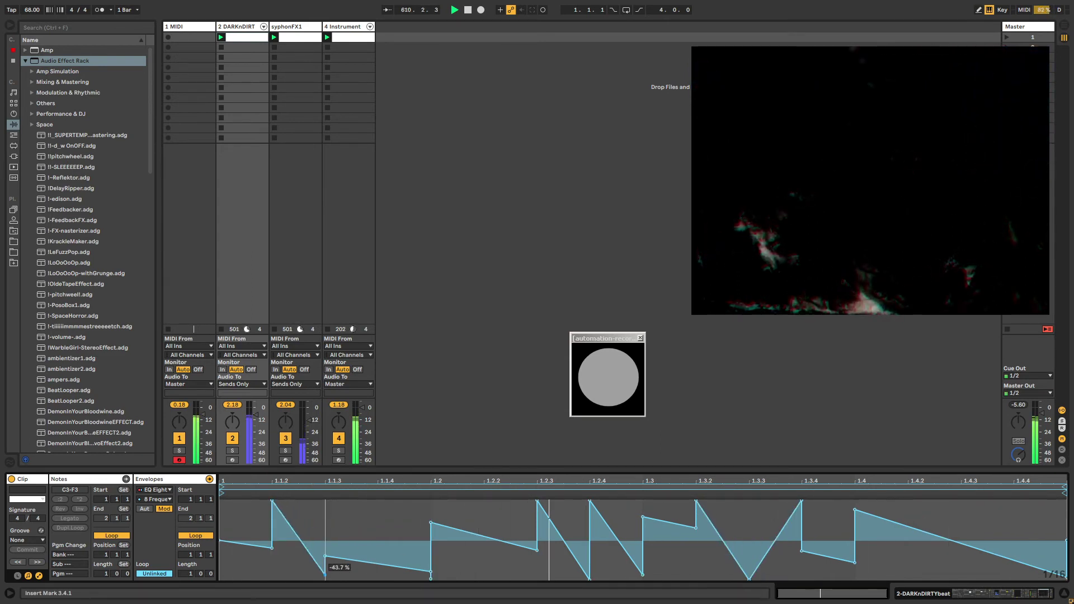
pyautogui.moveTo(363, 566); pyautogui.dragTo(368, 500)
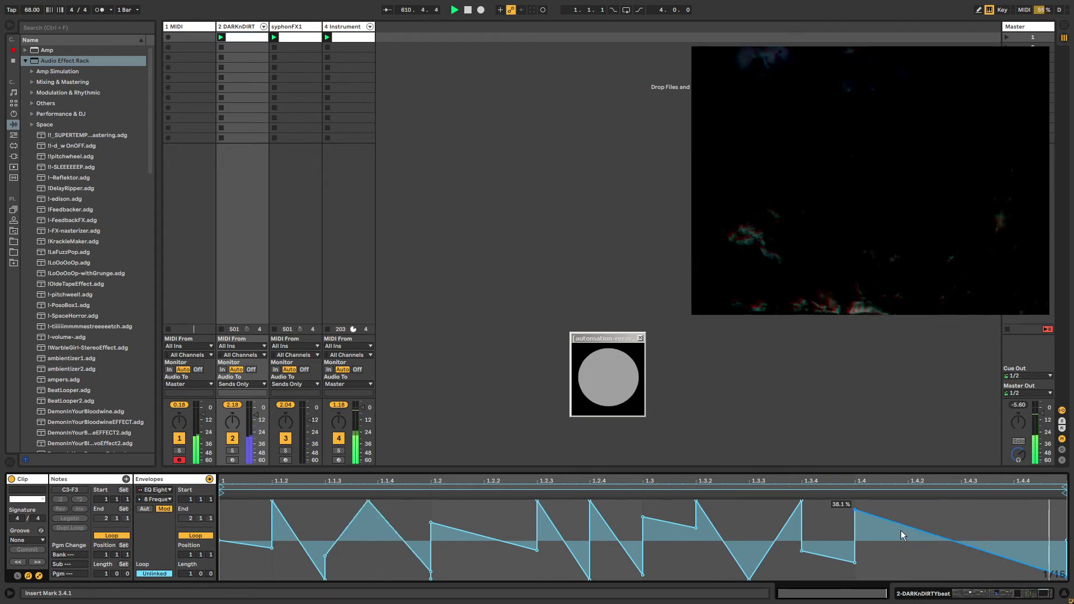
pyautogui.moveTo(922, 535); pyautogui.dragTo(961, 501)
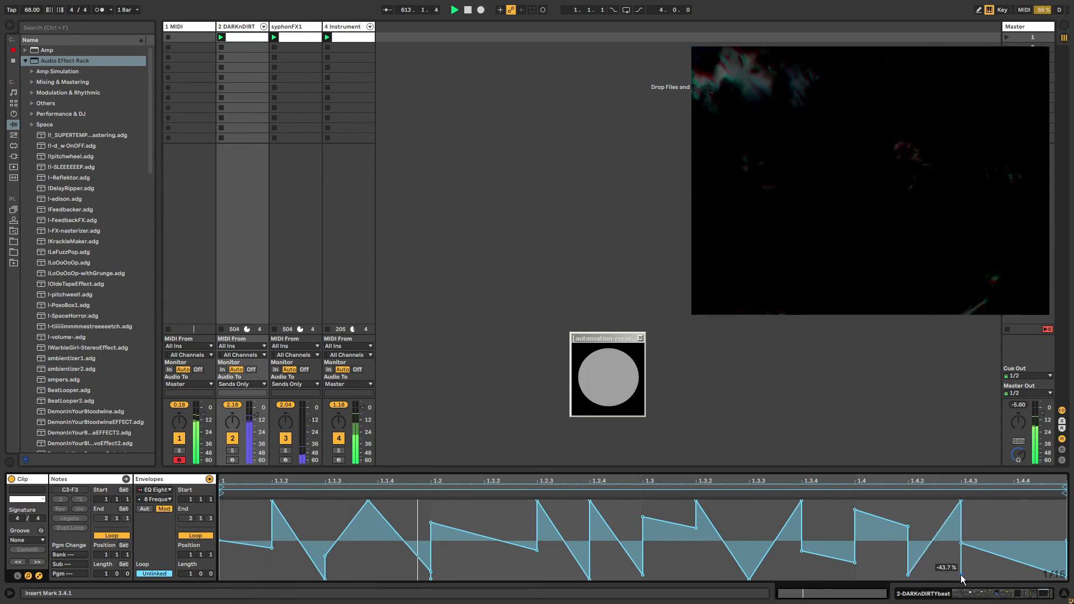
# Step: Insert an Audio Effect Rack between tremolo and EQ Eight in the DARKnDIRT track's device chain
pyautogui.click(245, 26)
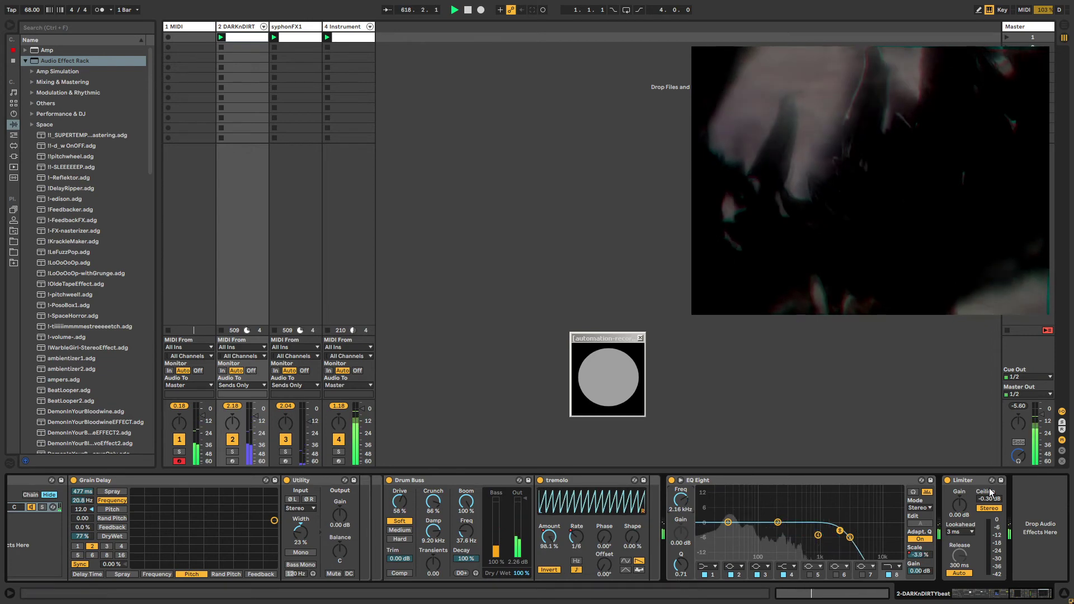
pyautogui.click(849, 480)
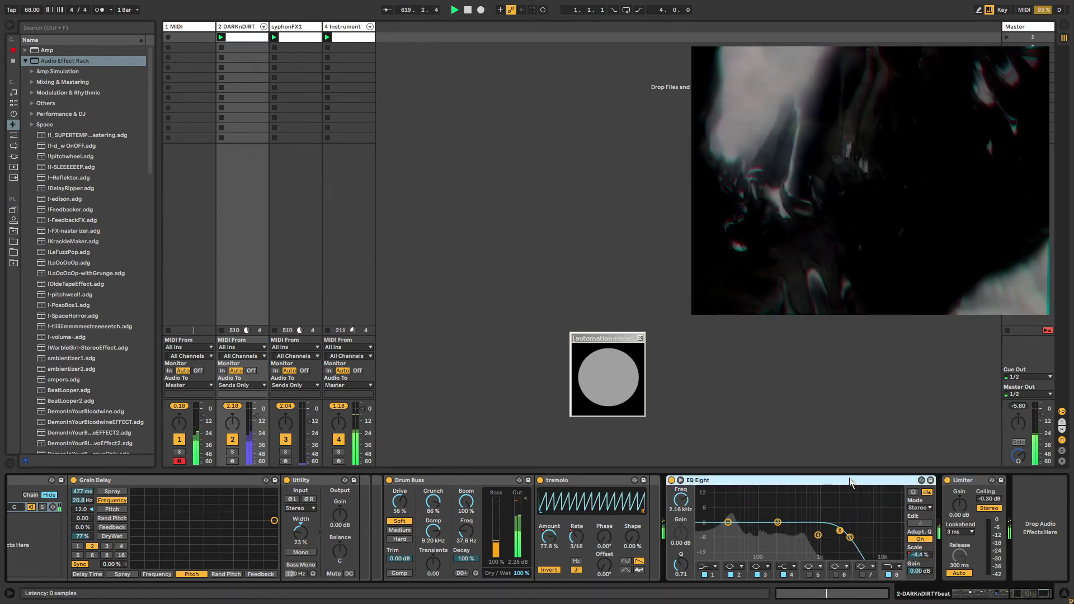
pyautogui.click(628, 479)
pyautogui.click(719, 480)
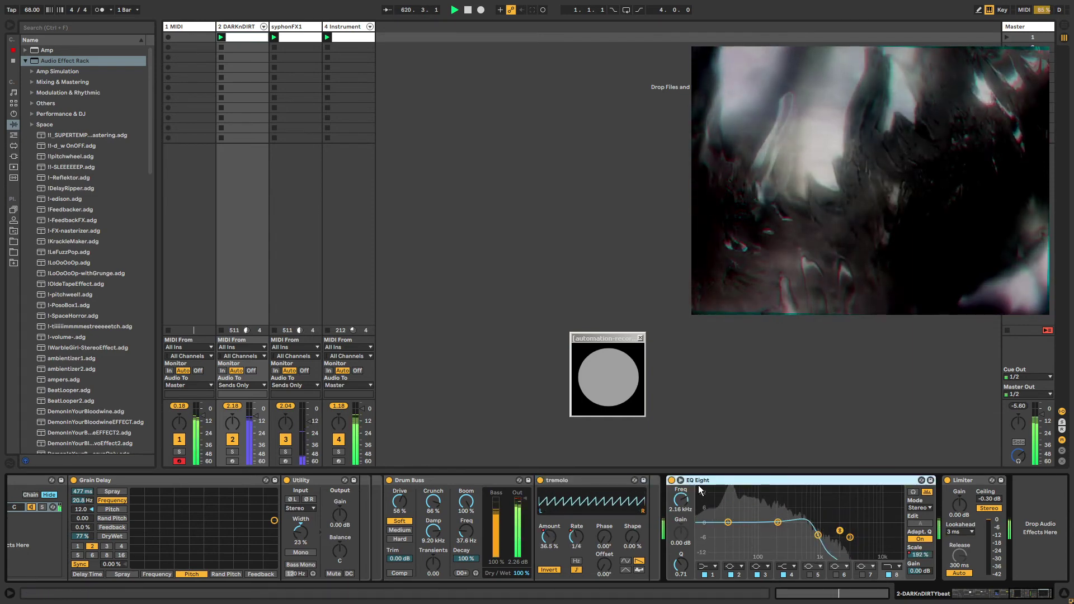
pyautogui.click(25, 60)
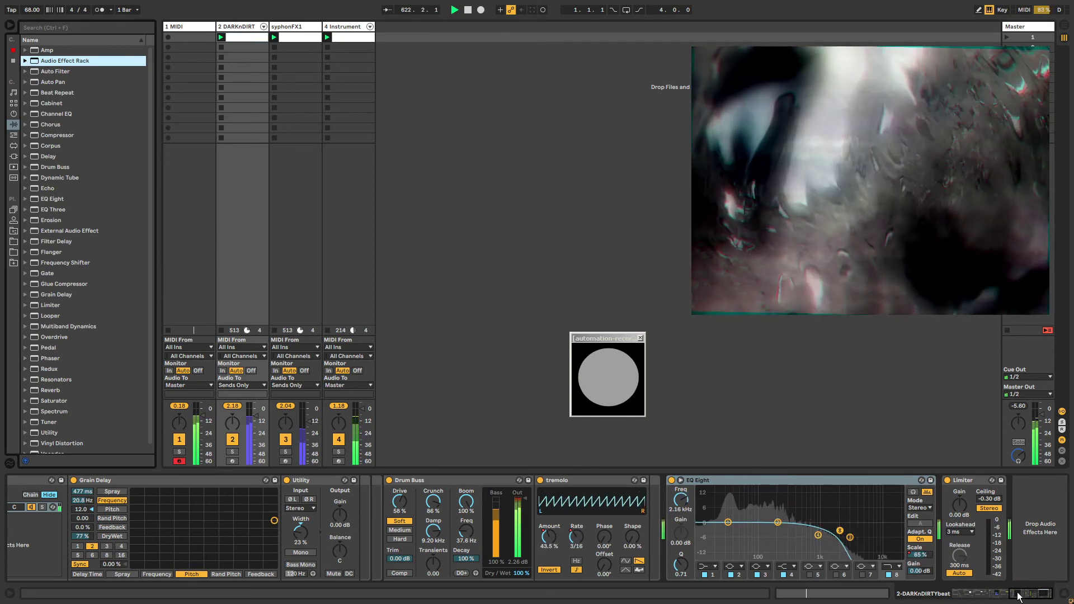
pyautogui.click(787, 522)
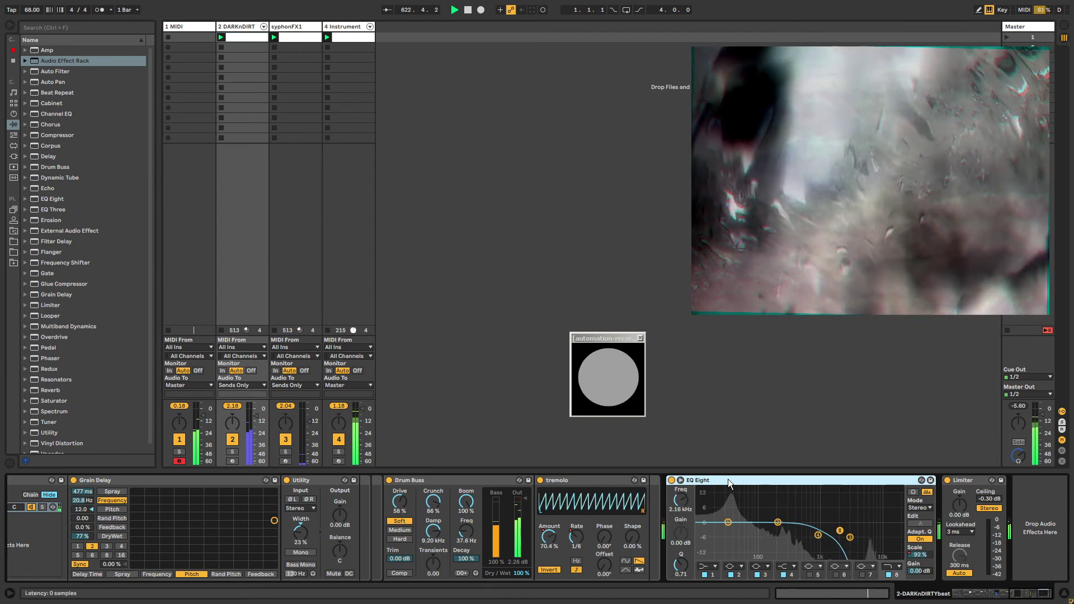
pyautogui.click(69, 61)
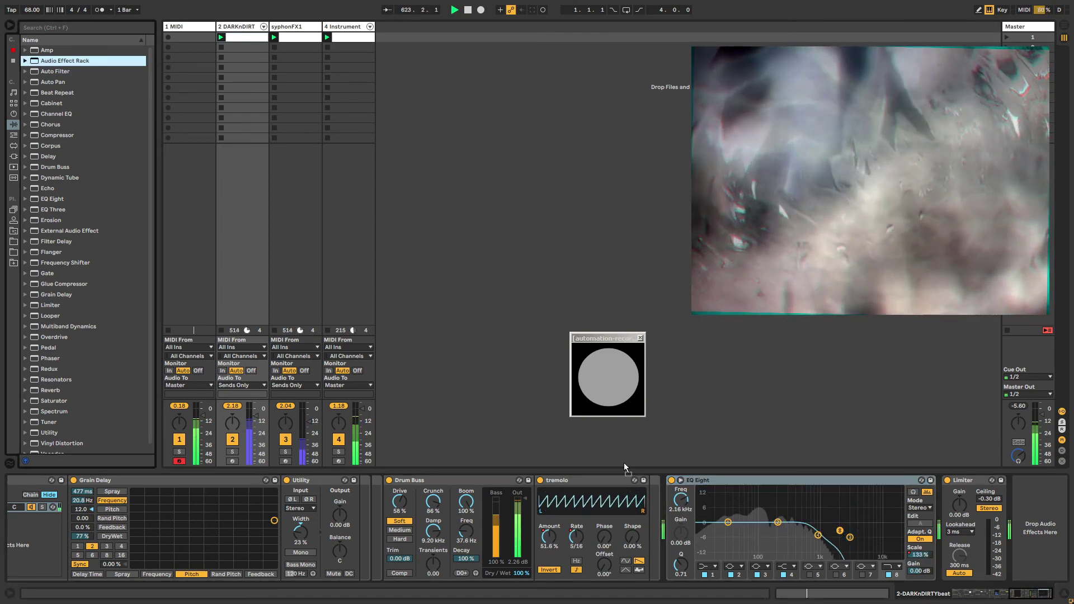
pyautogui.moveTo(675, 497); pyautogui.dragTo(677, 498)
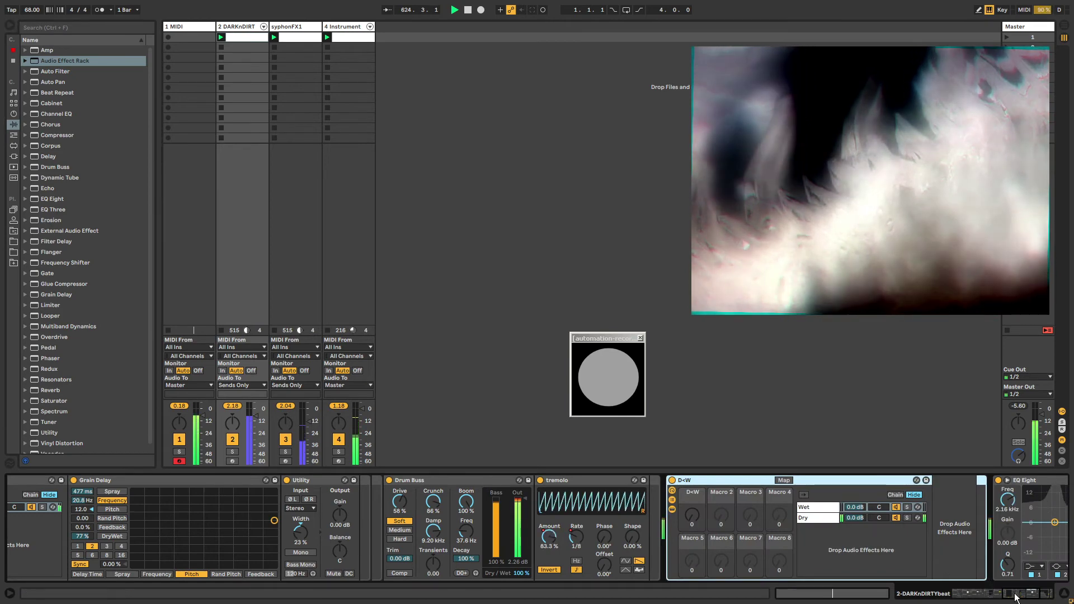
pyautogui.hscroll(5, 987, 583)
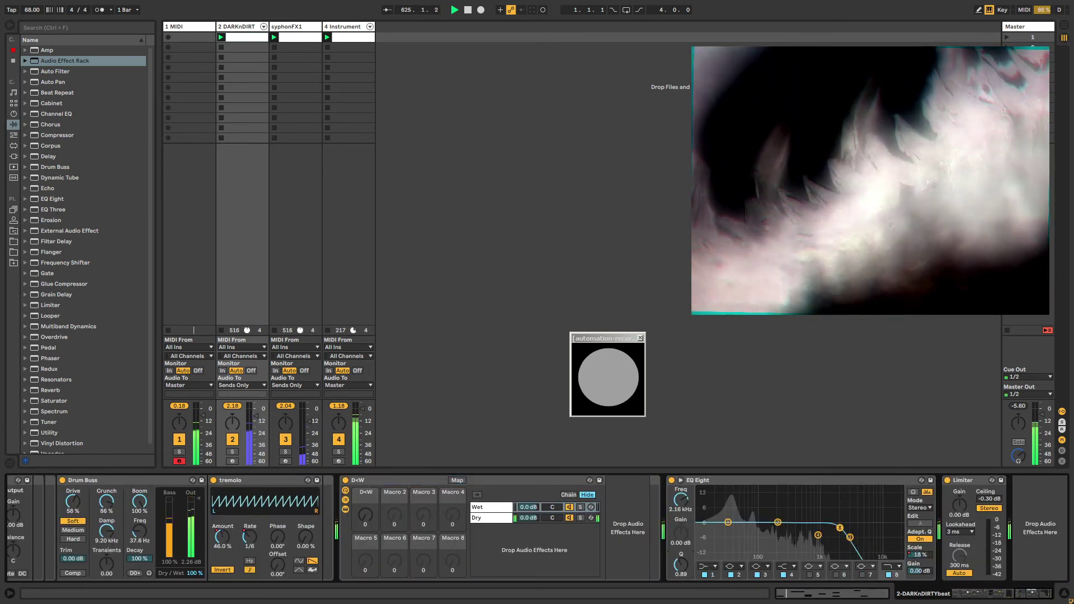
# Step: Switch band 8 of the DARKnDIRT track's EQ Eight to a steeper high-cut filter and raise its frequency
pyautogui.click(898, 565)
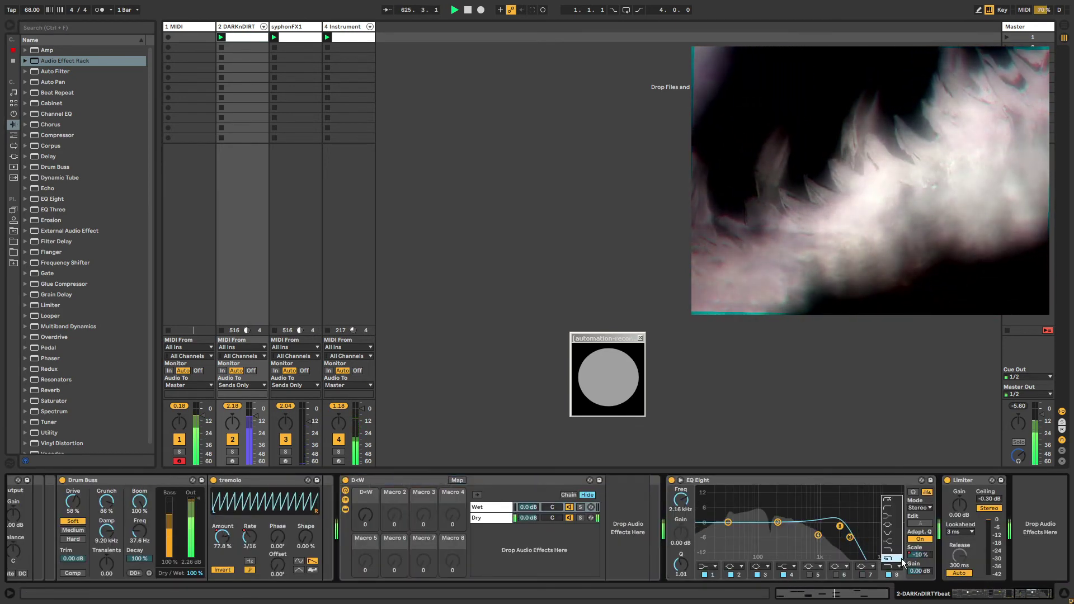
pyautogui.click(893, 558)
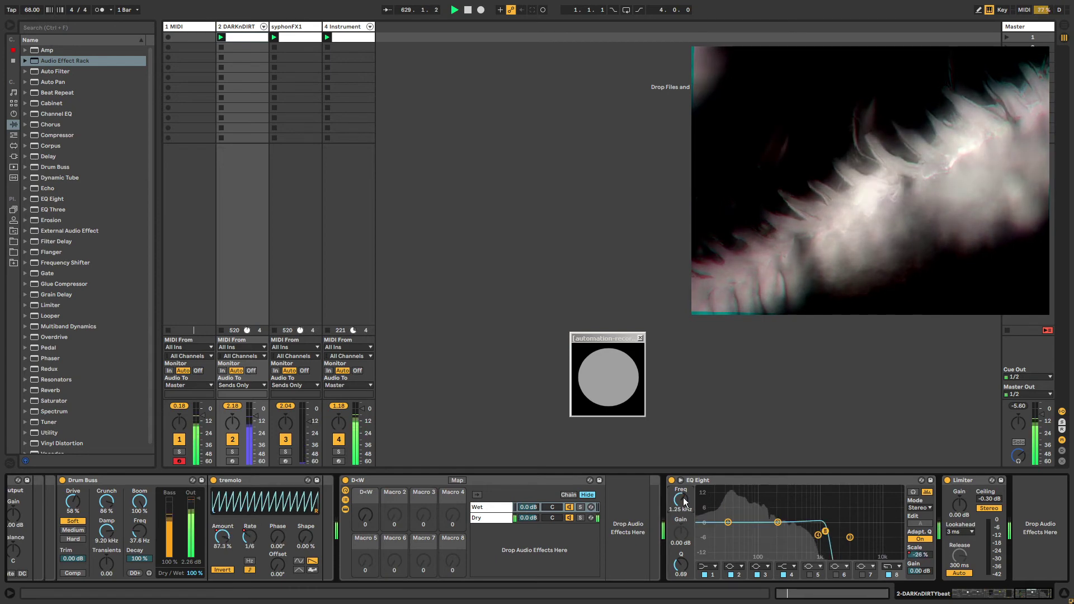
pyautogui.hotkey('shift', 'F9')
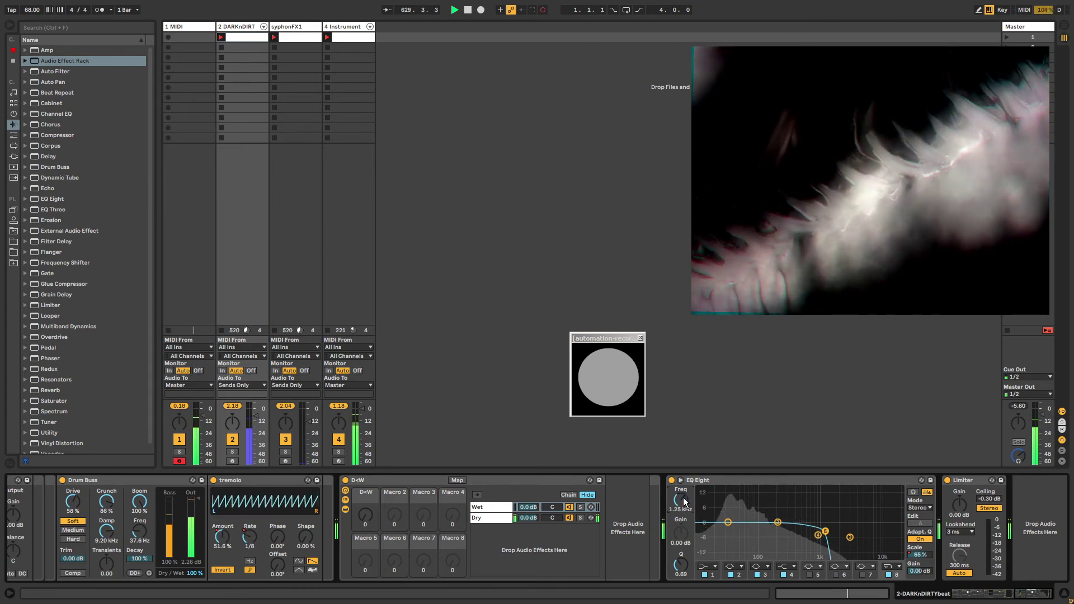
pyautogui.moveTo(684, 501); pyautogui.dragTo(683, 486)
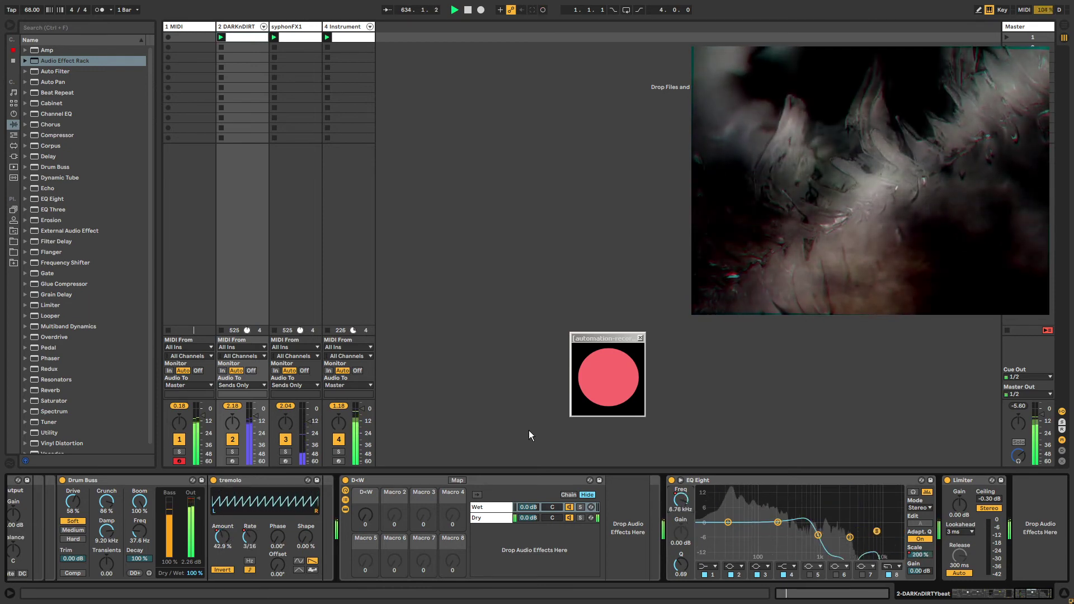
# Step: Inspect the wet/dry racks in the DARKnDIRT device chain and the Resonators device on the syphonFX1 track
pyautogui.click(422, 482)
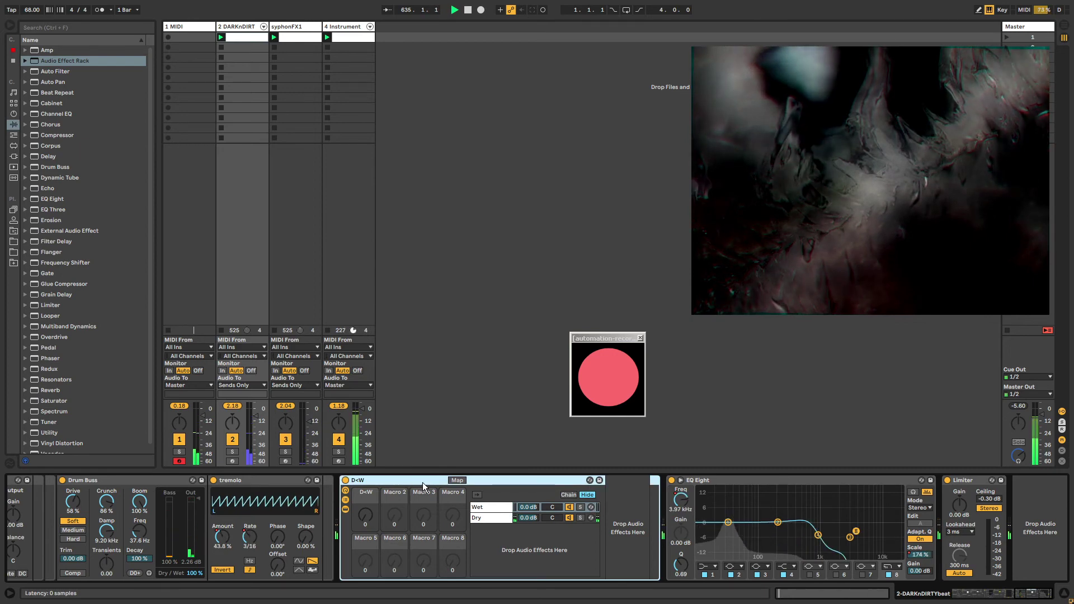
pyautogui.click(1010, 597)
pyautogui.hscroll(-10, 582, 526)
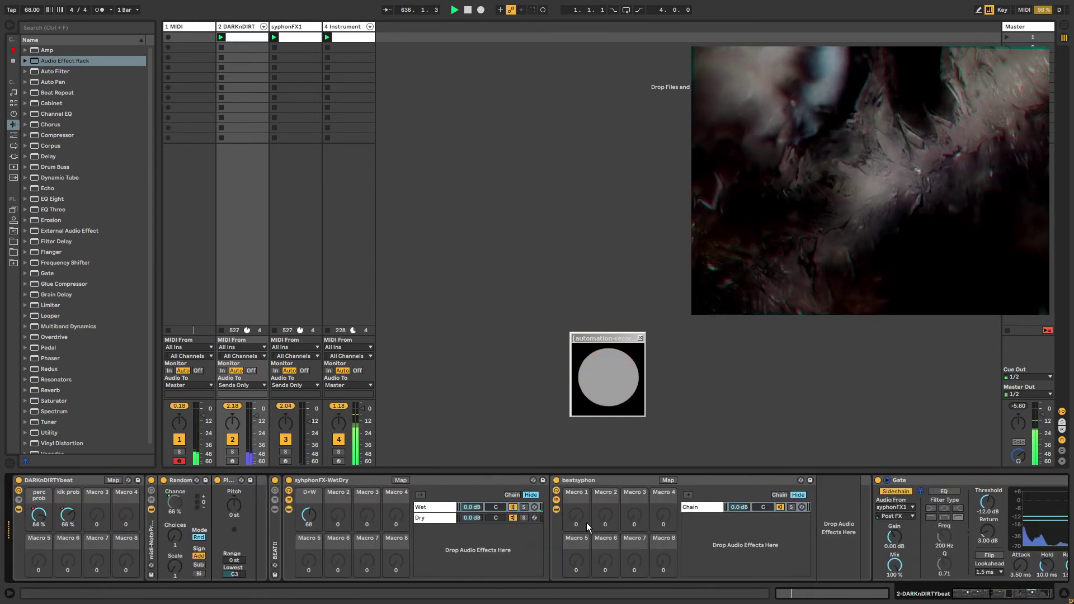
pyautogui.click(321, 479)
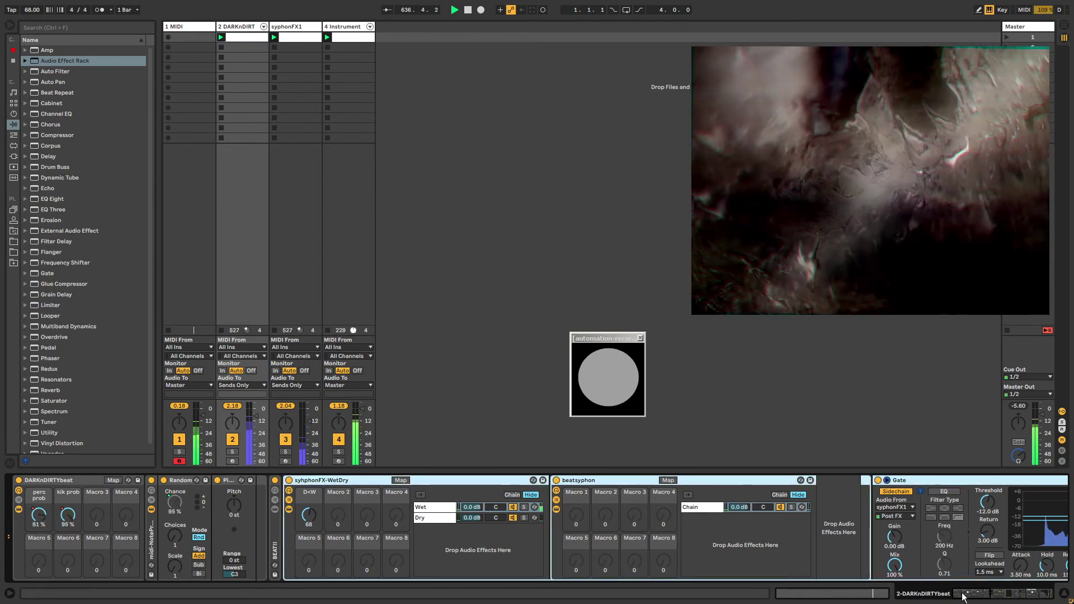
pyautogui.moveTo(961, 593)
pyautogui.mouseDown()
pyautogui.moveTo(986, 594)
pyautogui.moveTo(958, 589)
pyautogui.mouseUp()
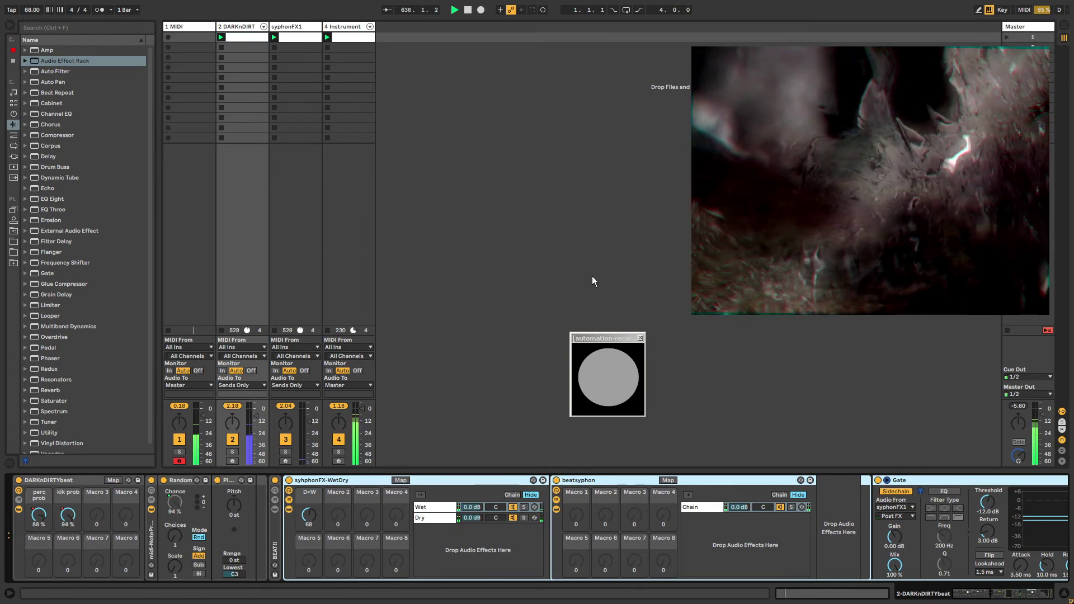
pyautogui.click(295, 26)
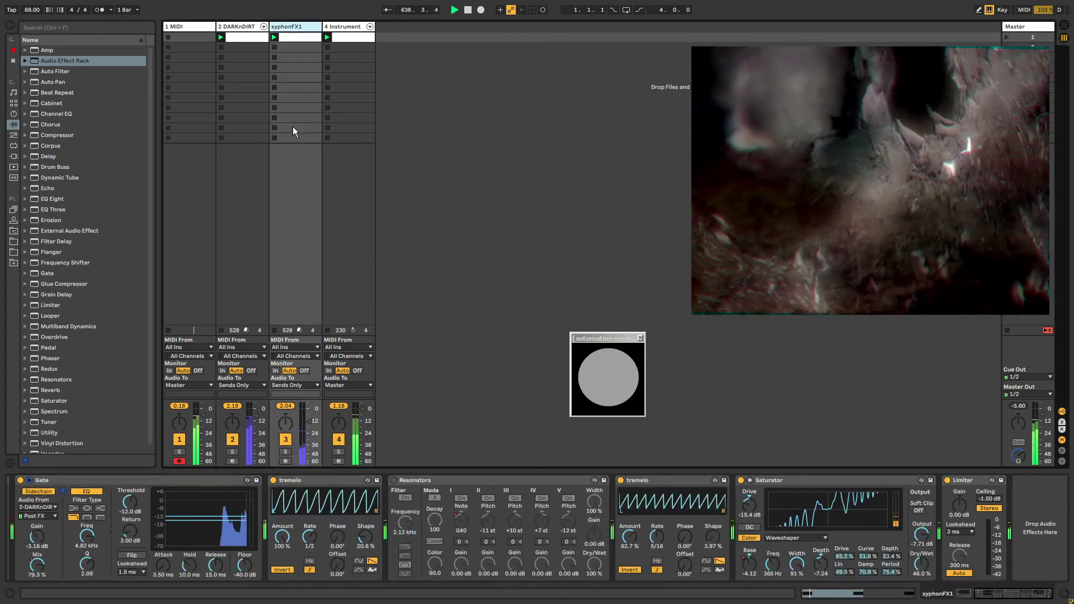
pyautogui.click(424, 481)
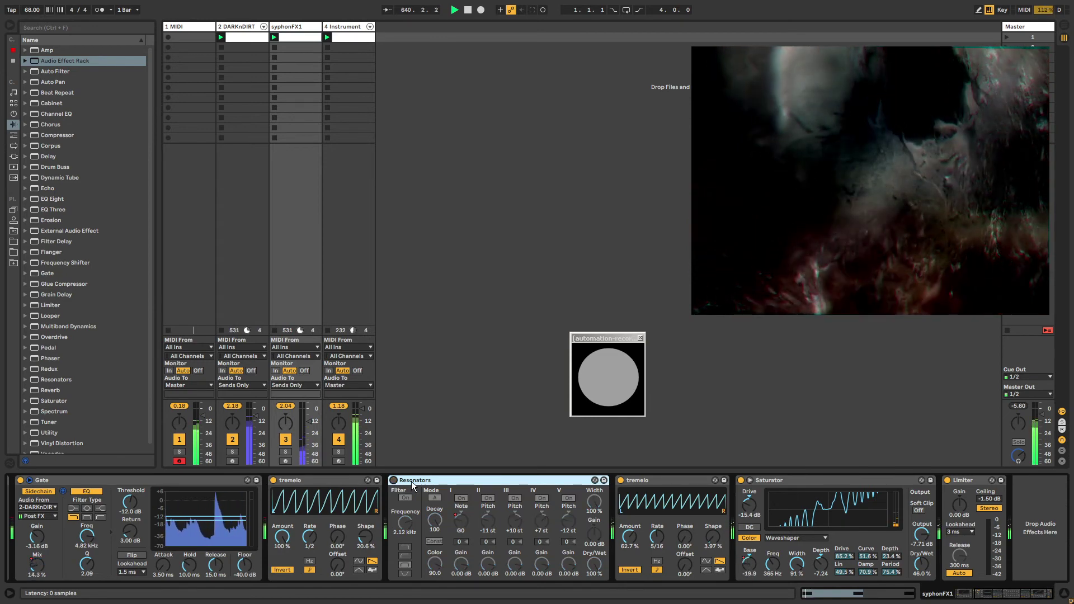
# Step: Collapse the syphonFX-WetDry, container, tremolo and D+W devices in the DARKnDIRT track's chain
pyautogui.click(243, 28)
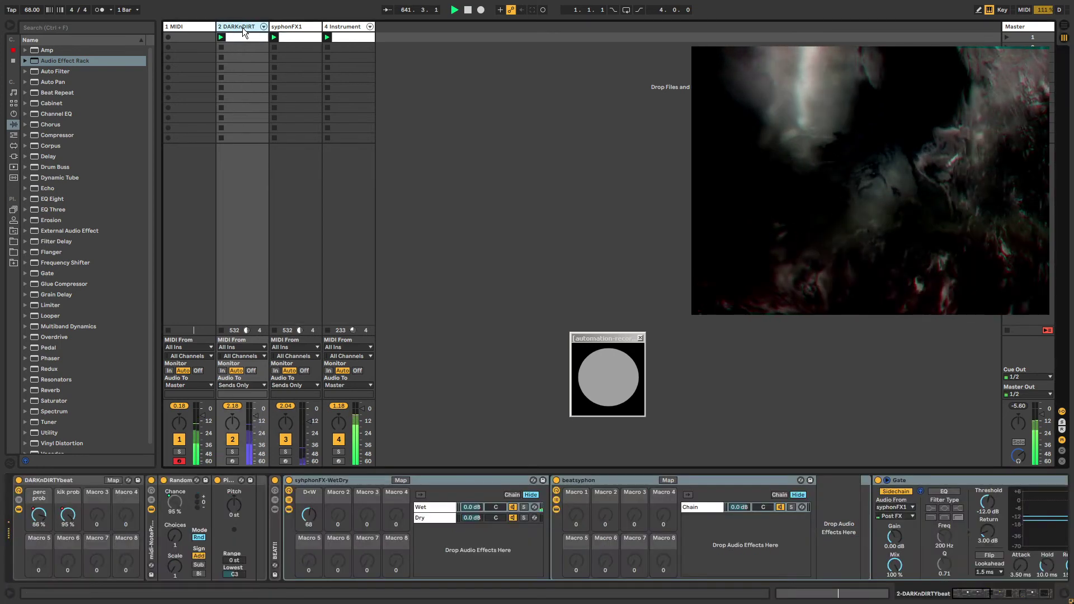
pyautogui.doubleClick(351, 482)
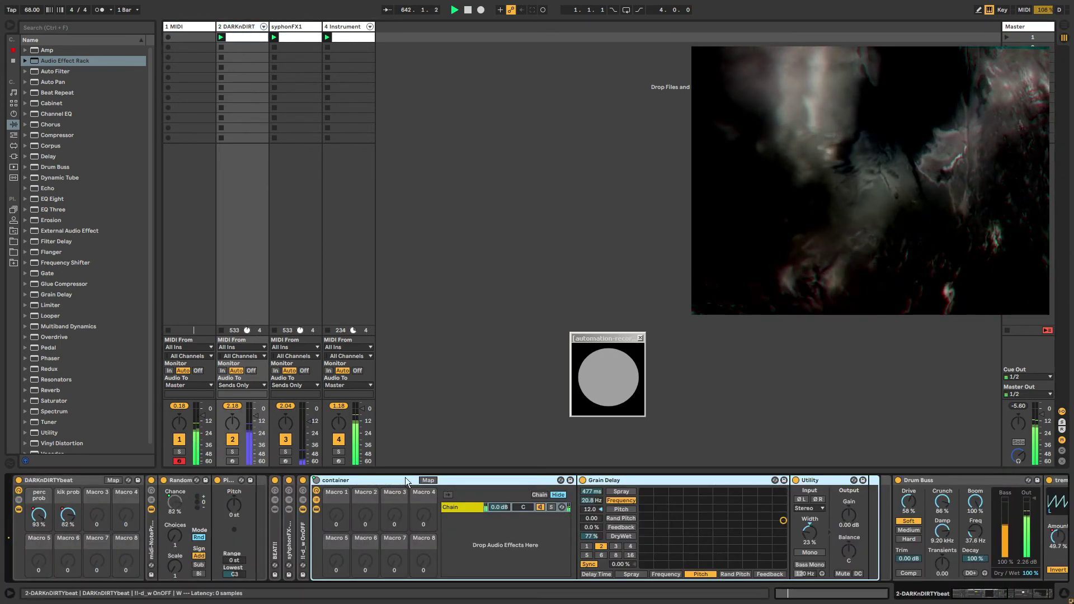
pyautogui.doubleClick(364, 478)
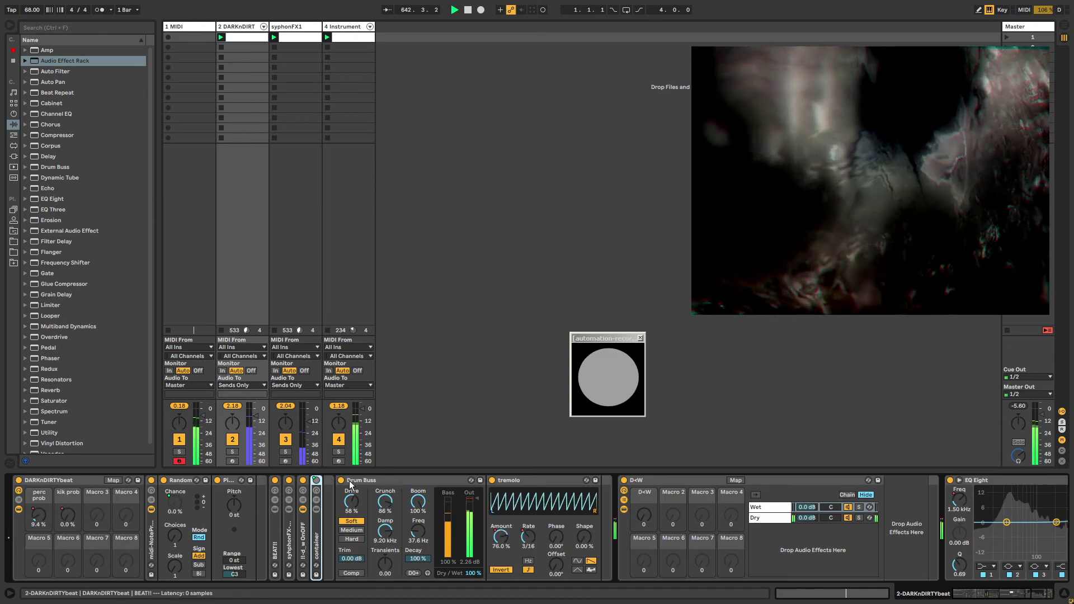
pyautogui.doubleClick(512, 486)
pyautogui.doubleClick(512, 483)
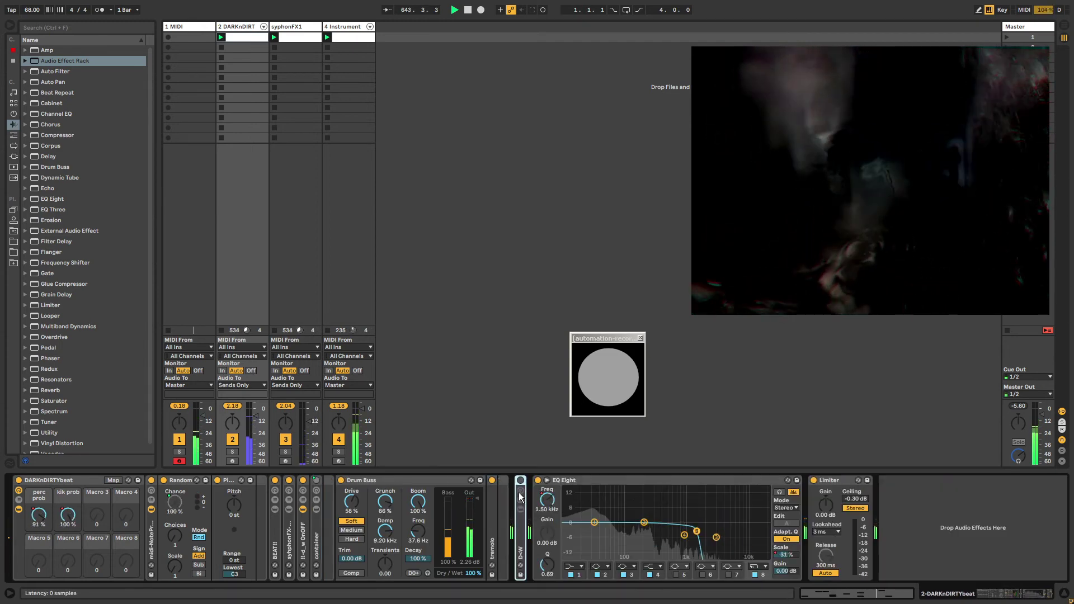
# Step: Expand the D+W rack between tremolo and EQ Eight and delete it from the DARKnDIRT chain
pyautogui.doubleClick(522, 524)
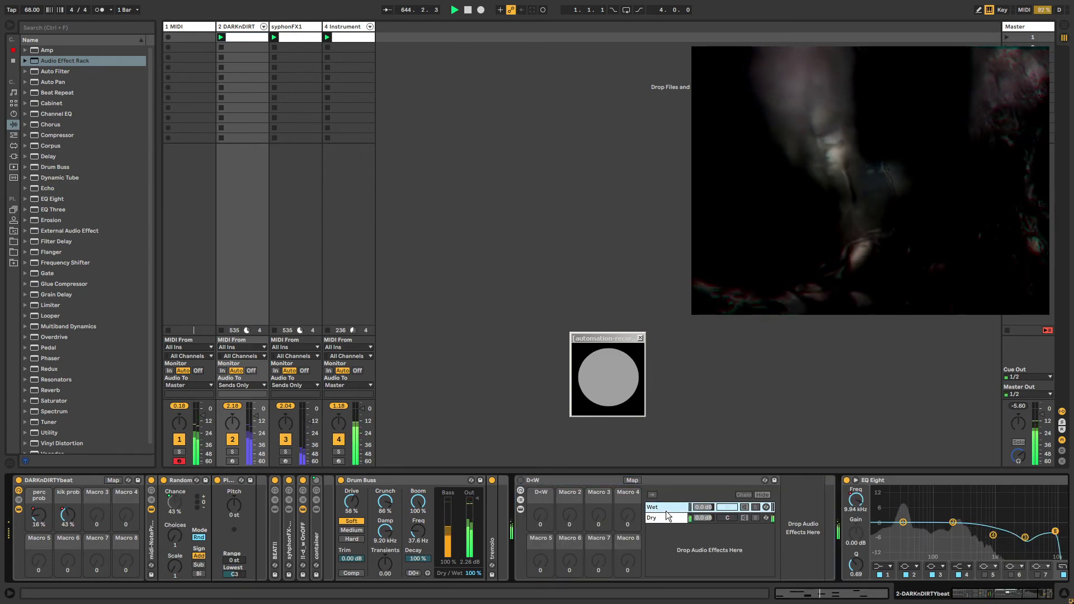
pyautogui.click(564, 480)
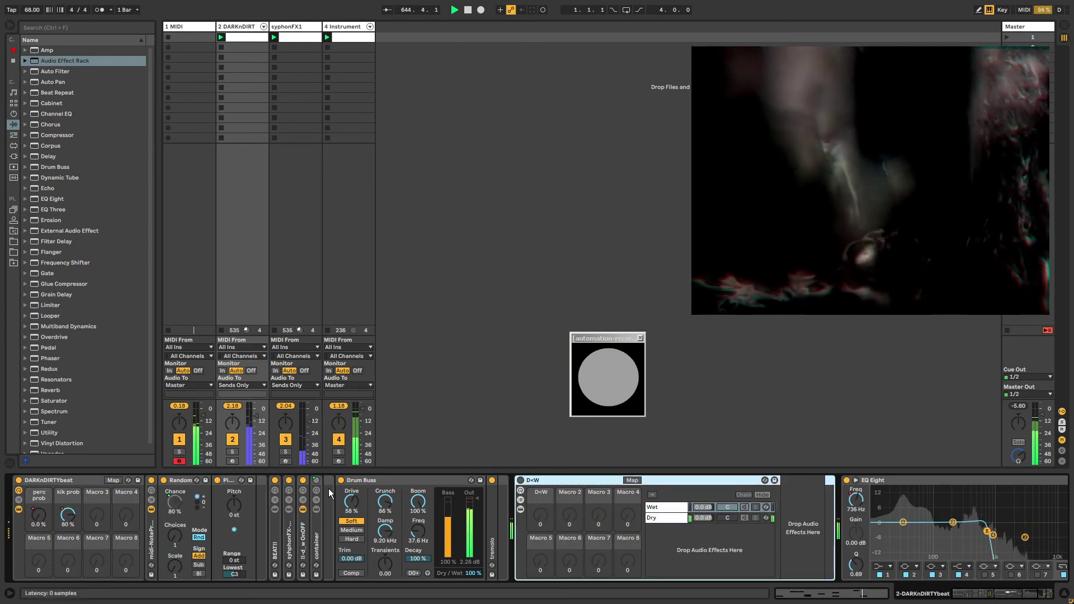
pyautogui.press('Delete')
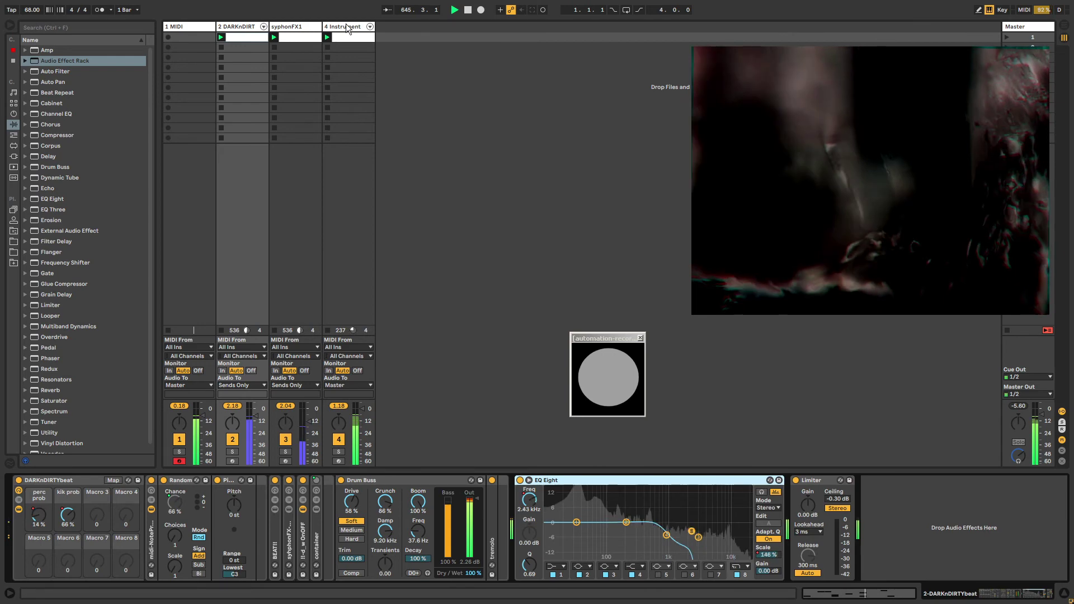
# Step: Add a Reverb after EQ Eight on the 1 MIDI track and set the song tempo to 65 BPM
pyautogui.click(347, 27)
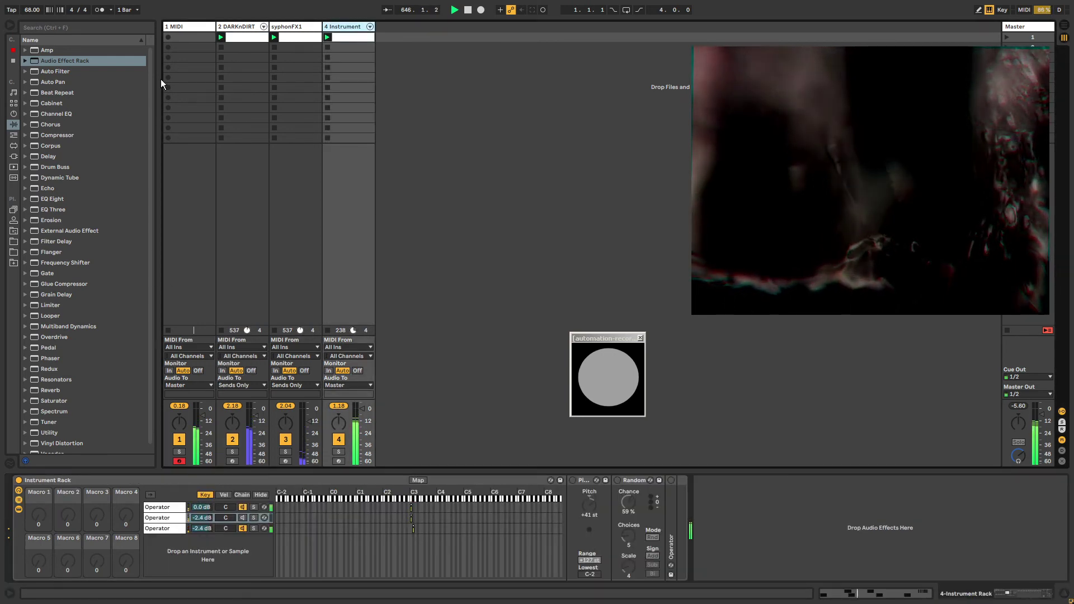
pyautogui.click(148, 532)
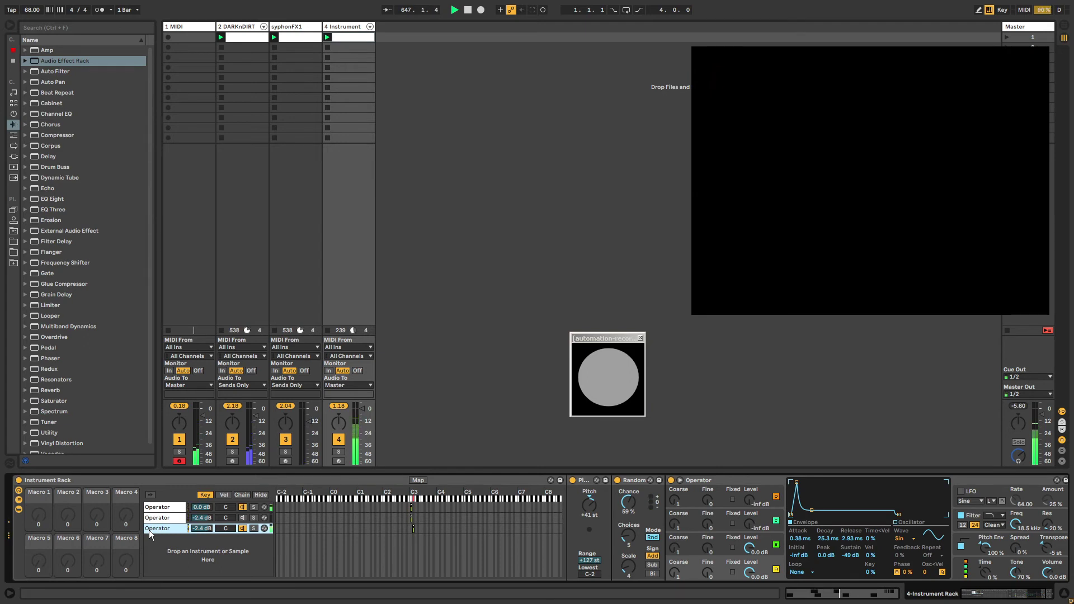
pyautogui.click(190, 28)
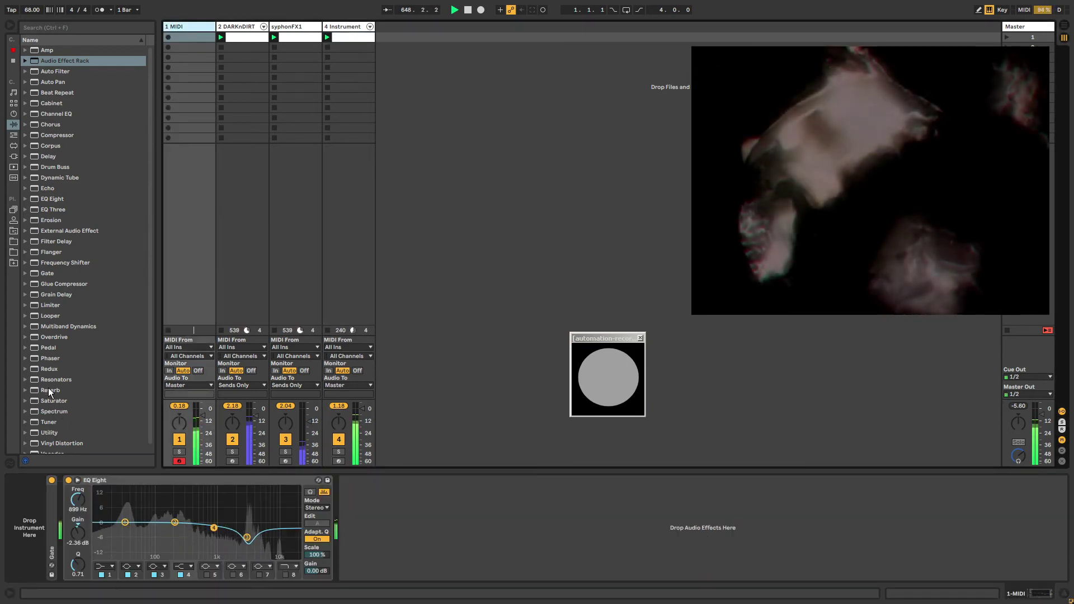
pyautogui.moveTo(48, 390); pyautogui.dragTo(381, 495)
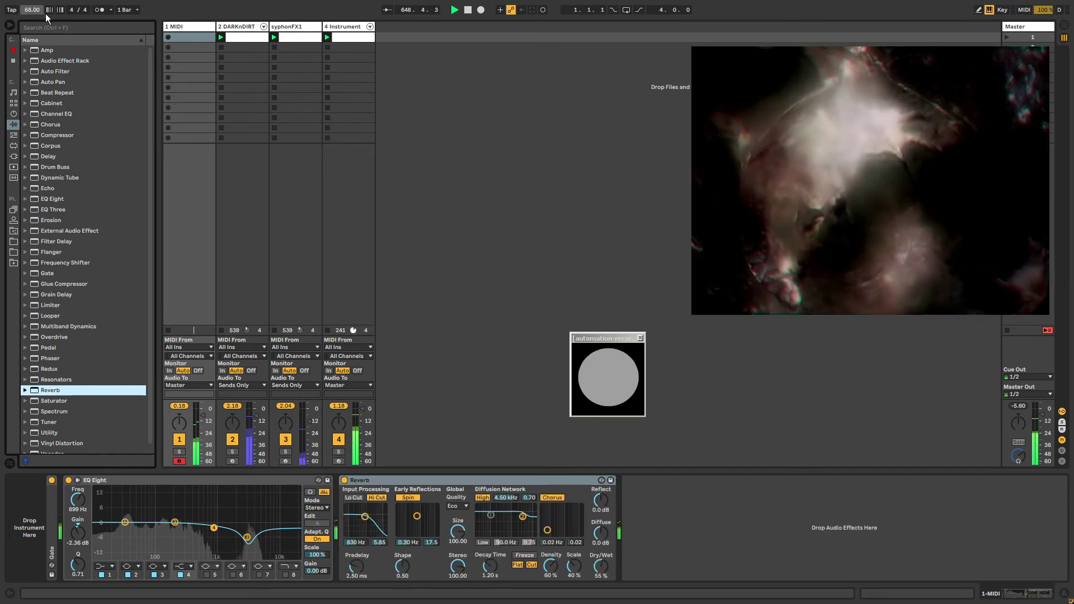
pyautogui.moveTo(32, 10); pyautogui.dragTo(32, 14)
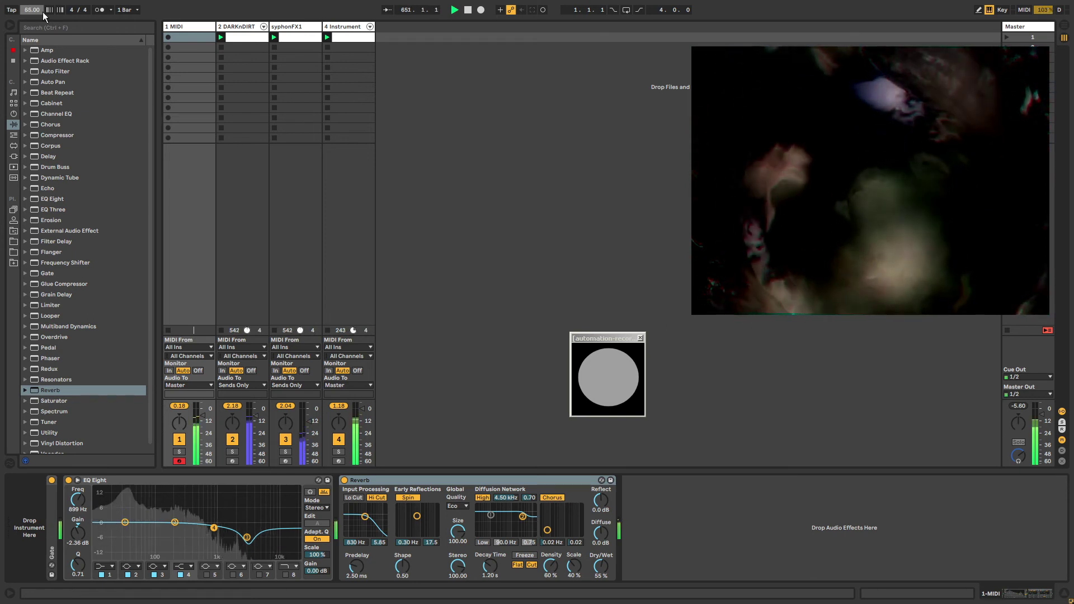
# Step: Set the Reverb's decay time to 2.52 s and dry/wet to 24%, and create an empty clip in the MIDI track's first slot
pyautogui.moveTo(600, 564); pyautogui.dragTo(599, 582)
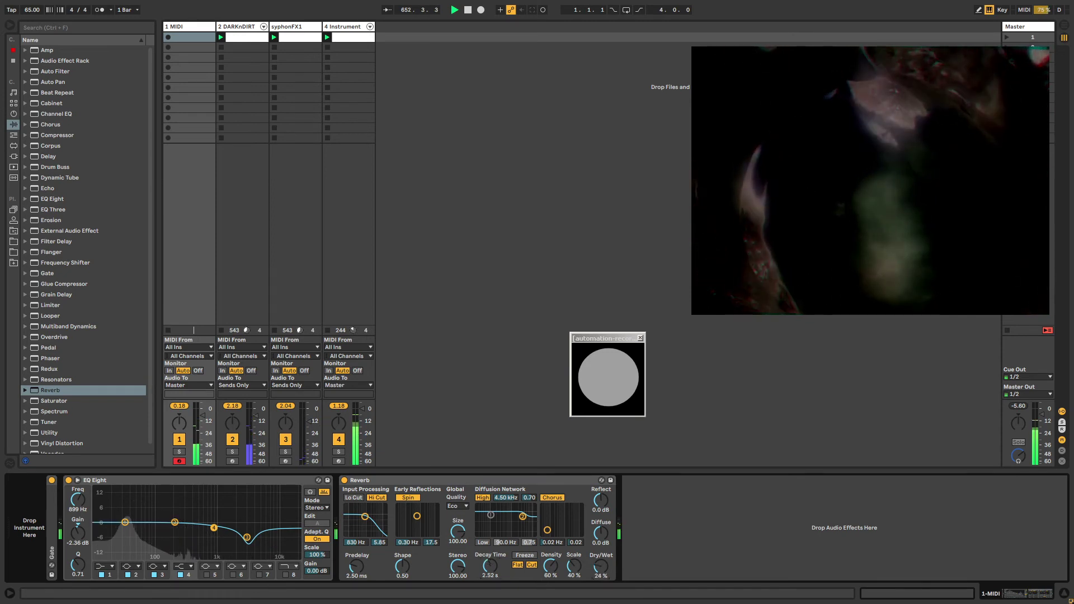
pyautogui.doubleClick(189, 36)
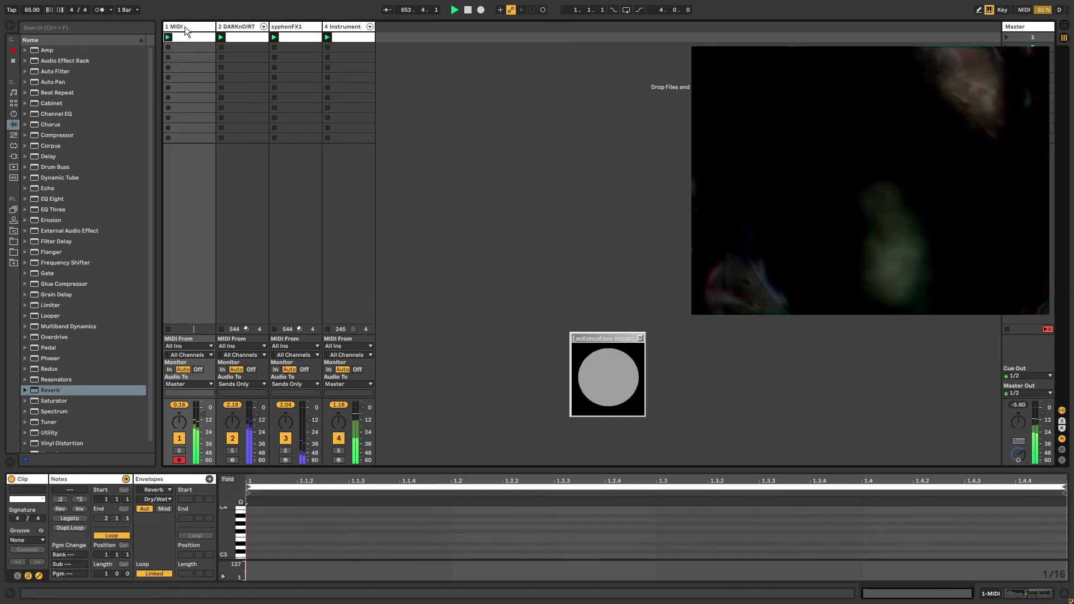
pyautogui.click(184, 26)
pyautogui.click(421, 488)
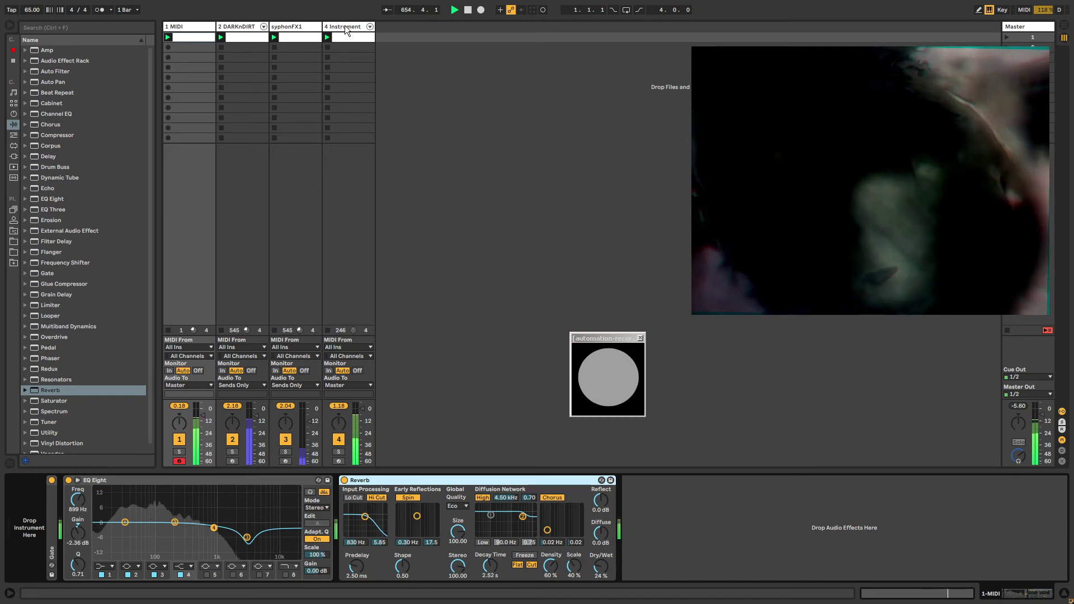
# Step: Set the Pitch device of the third Operator chain on the 4 Instrument track to -40 st
pyautogui.click(348, 447)
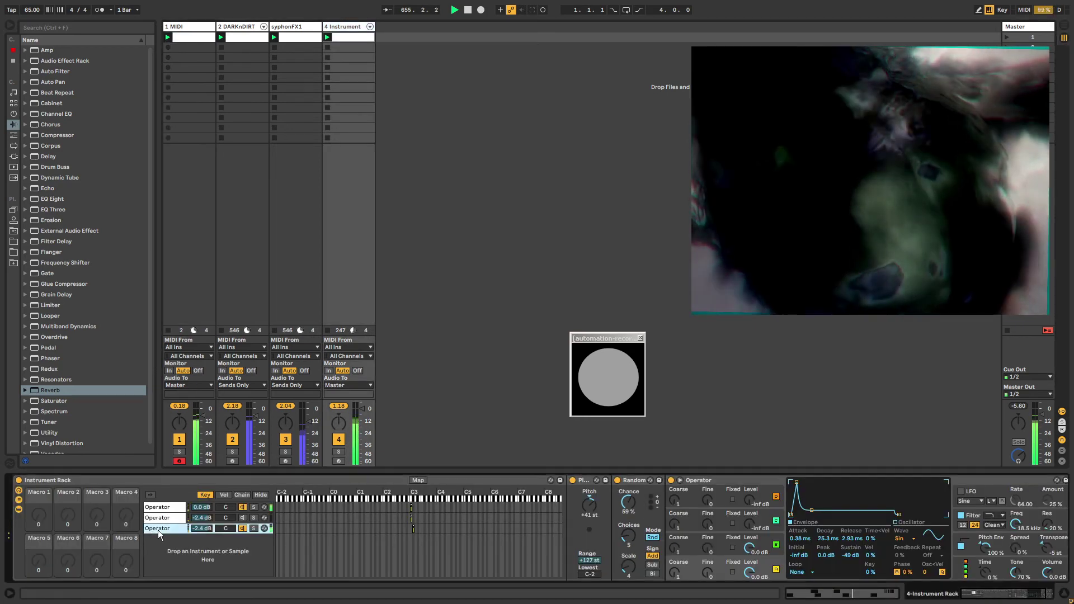
pyautogui.moveTo(588, 507); pyautogui.dragTo(589, 552)
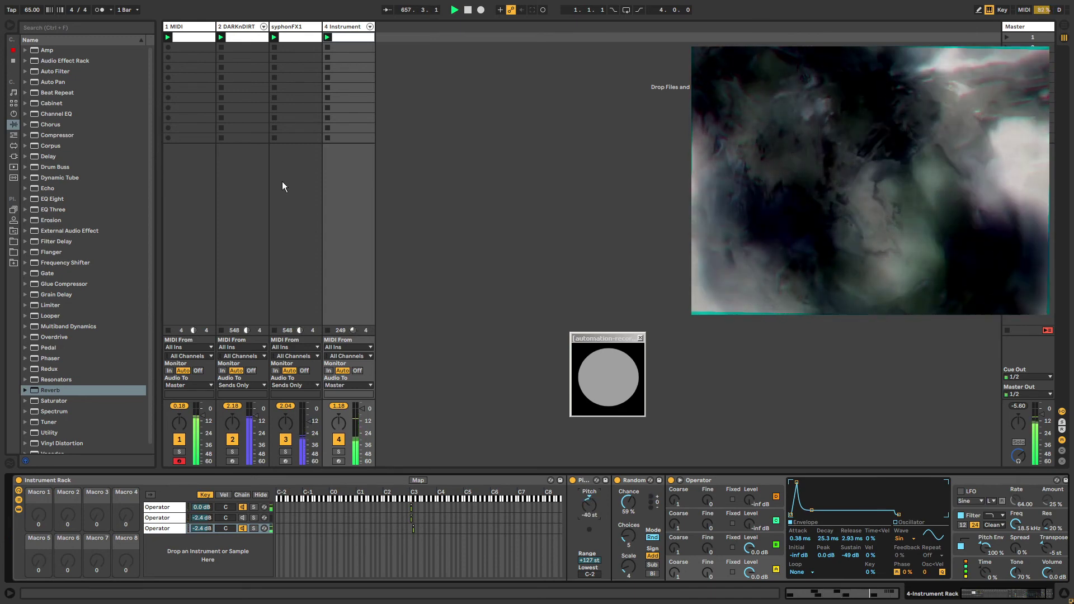
# Step: Add C#3 notes at the clip start and just after 1.1.2, and a D3 note just after 1.3.3, in the 4 Instrument clip
pyautogui.click(363, 37)
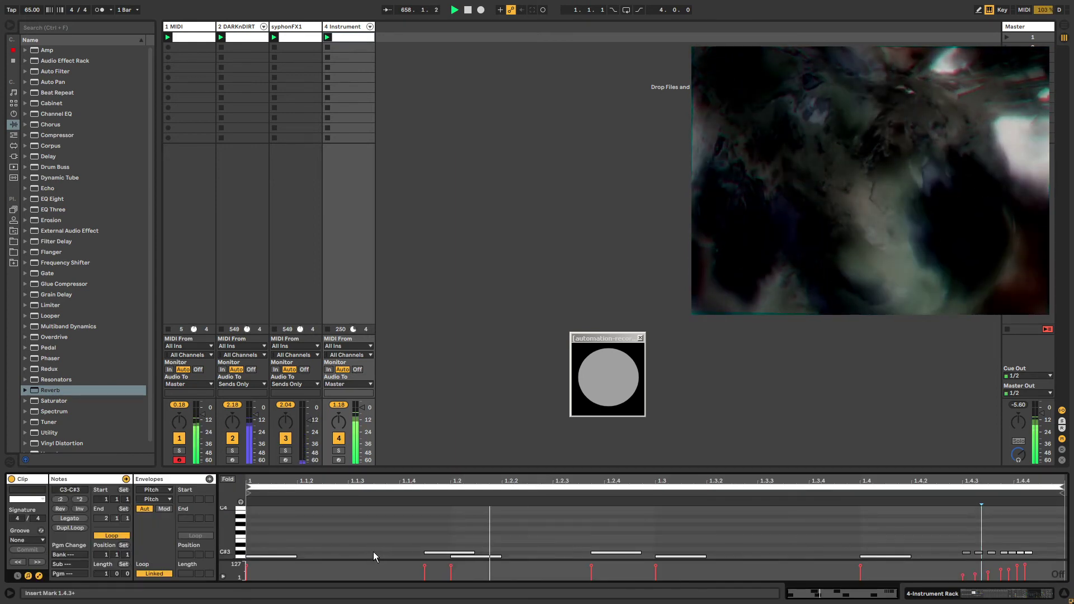
pyautogui.doubleClick(328, 544)
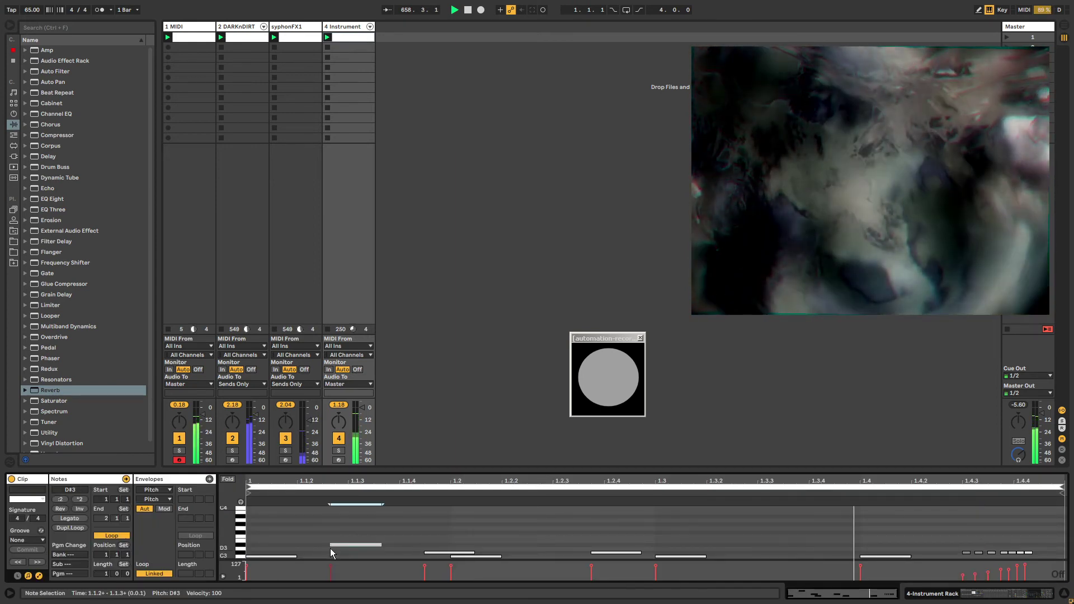
pyautogui.moveTo(330, 548); pyautogui.dragTo(346, 550)
pyautogui.doubleClick(266, 548)
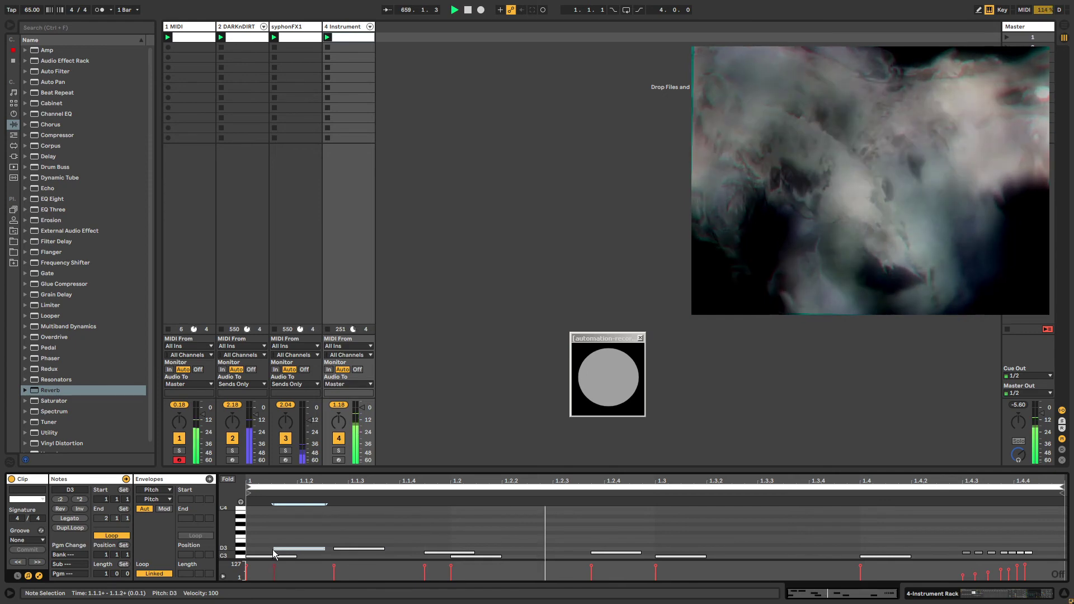
pyautogui.moveTo(260, 549); pyautogui.dragTo(261, 551)
pyautogui.doubleClick(262, 549)
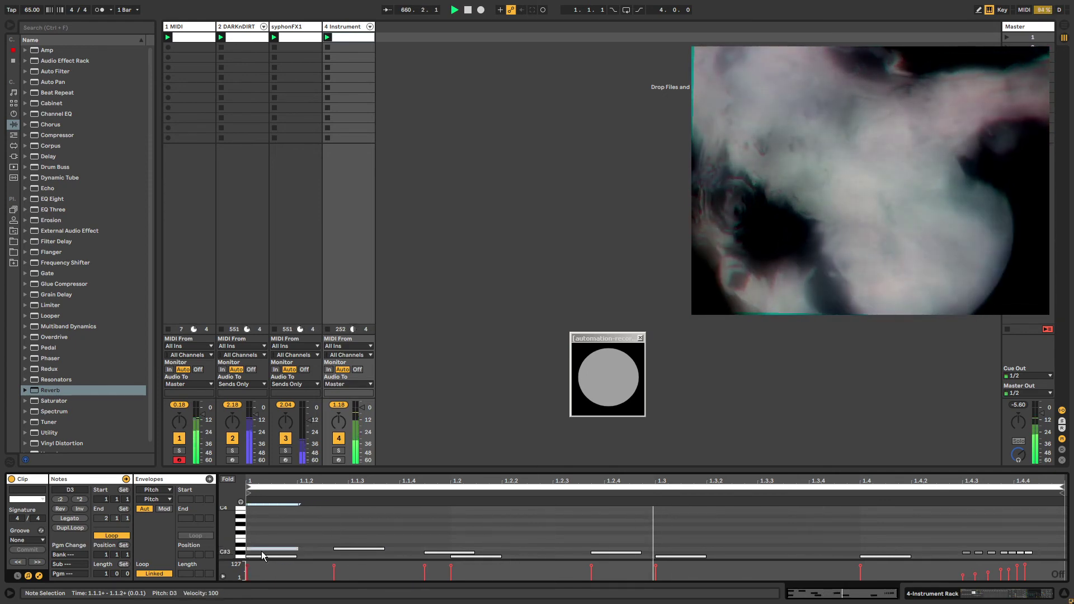
pyautogui.click(335, 542)
pyautogui.moveTo(338, 549); pyautogui.dragTo(346, 552)
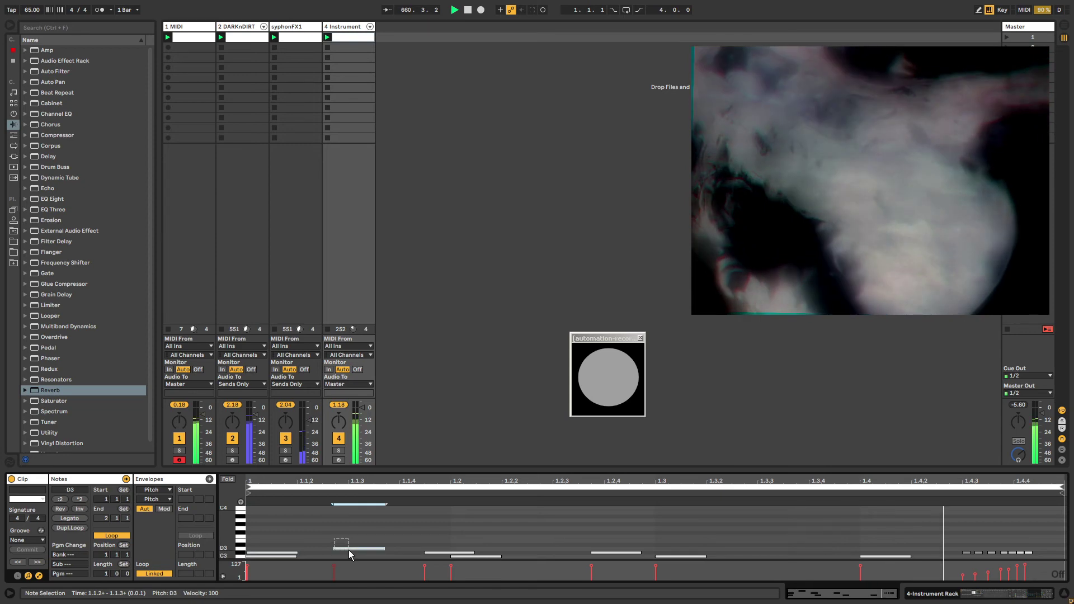
pyautogui.doubleClick(783, 548)
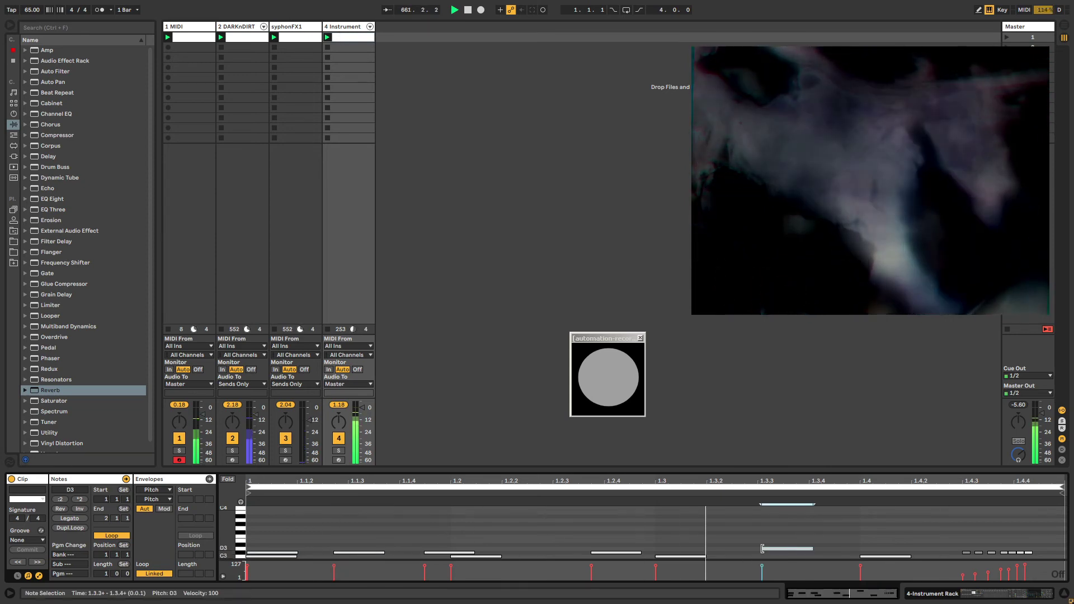
# Step: Adjust the Pitch of the third Operator chain on 4 Instrument and shorten its oscillator B envelope decay to 135 ms
pyautogui.click(374, 27)
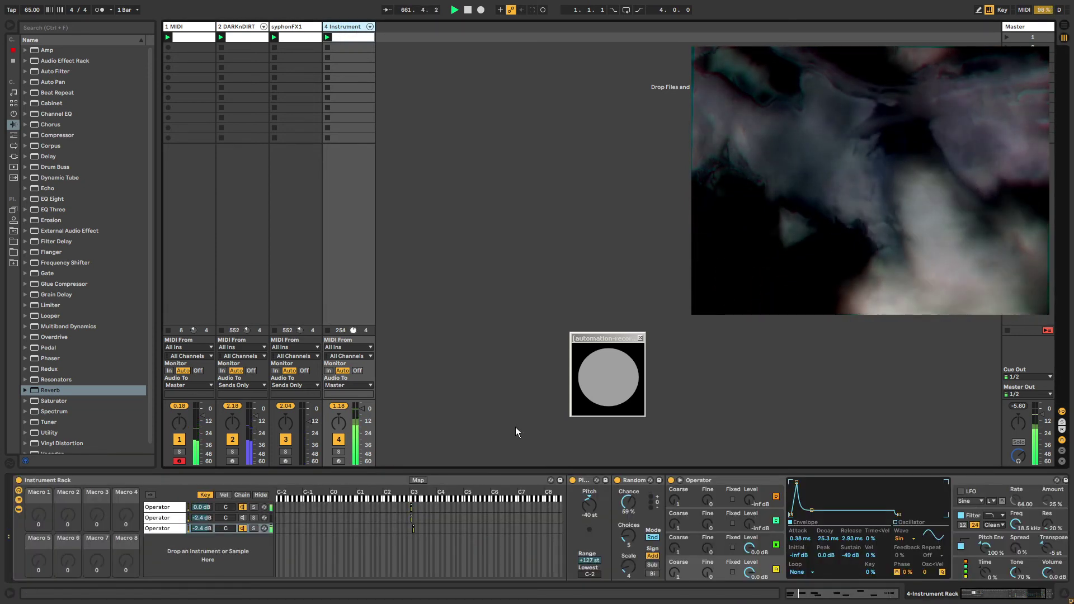
pyautogui.click(719, 483)
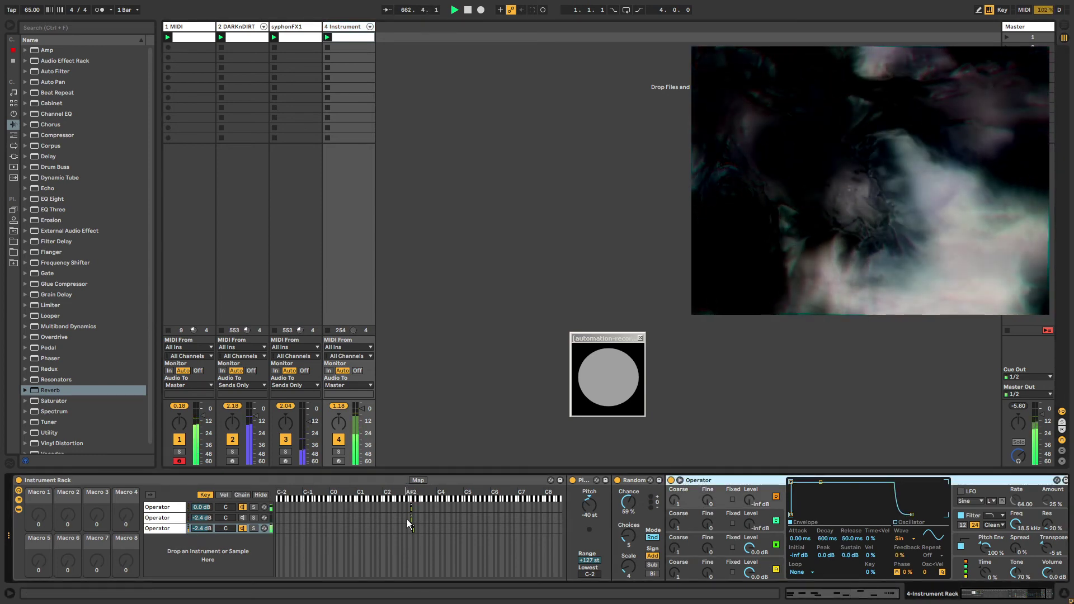
pyautogui.click(217, 518)
pyautogui.click(177, 530)
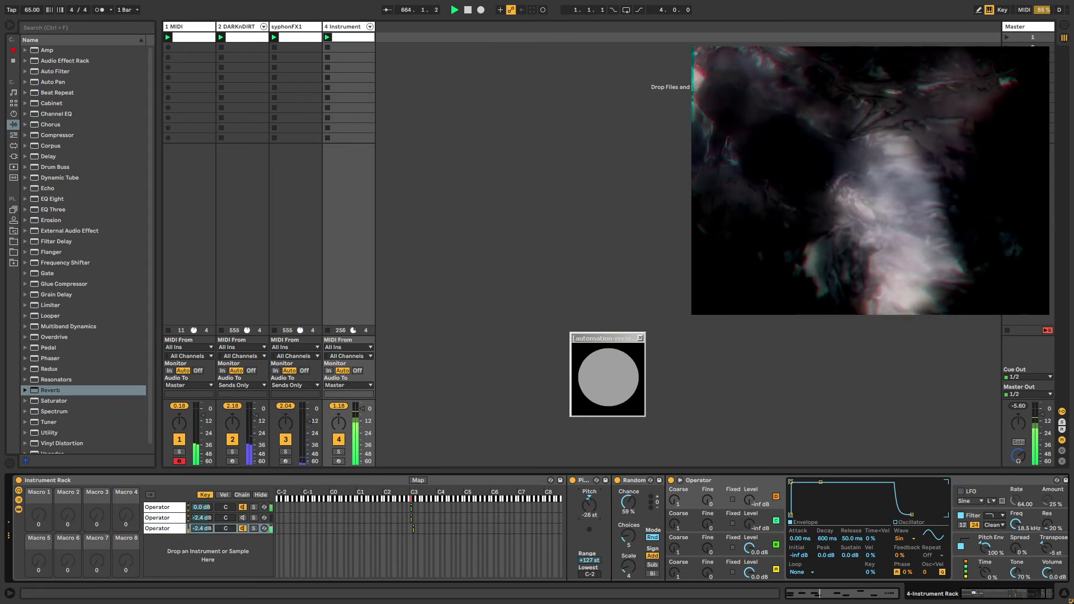
pyautogui.moveTo(586, 510); pyautogui.dragTo(586, 526)
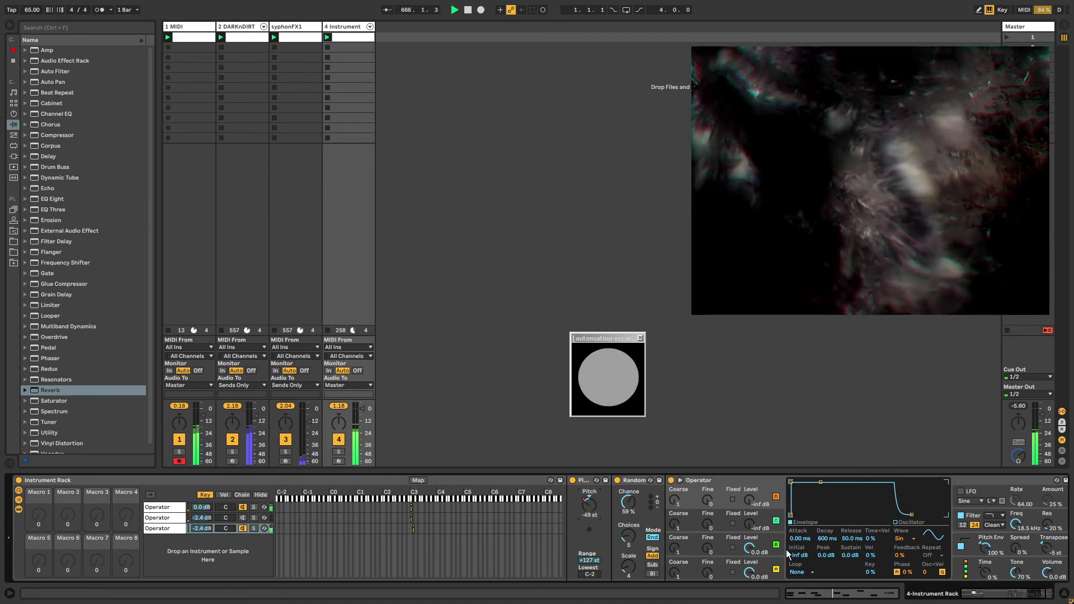
pyautogui.click(1001, 596)
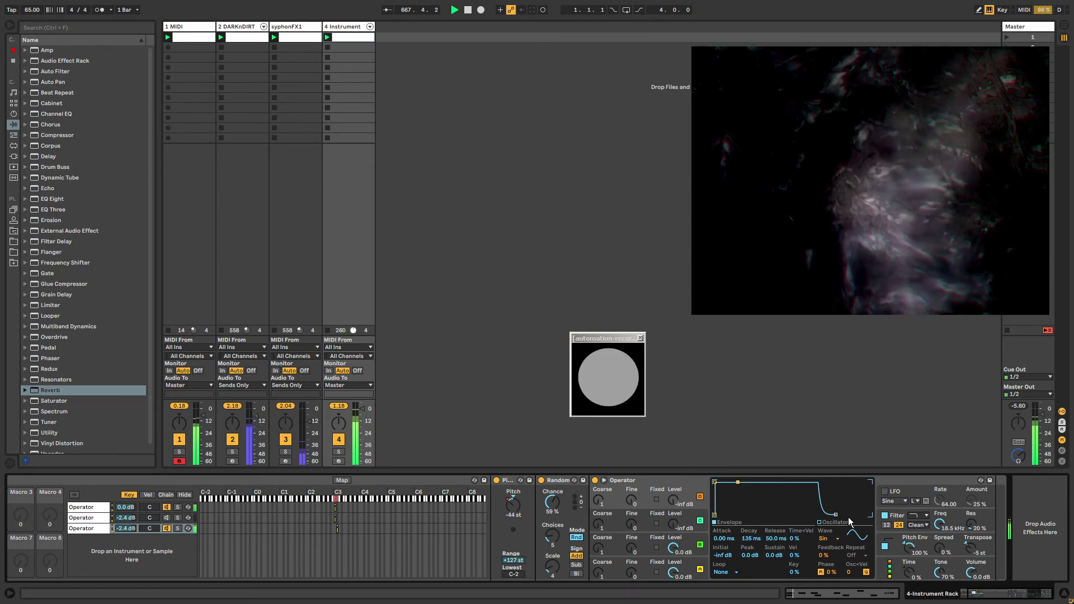
# Step: Change the waveform of oscillator B in the third Operator chain to Noise White
pyautogui.click(827, 538)
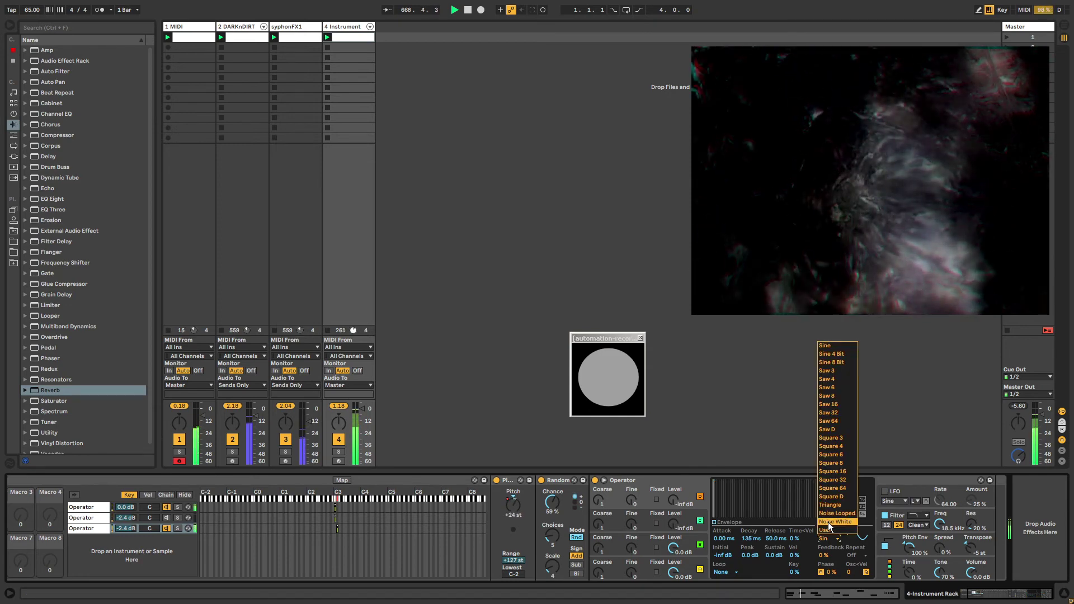
pyautogui.click(827, 522)
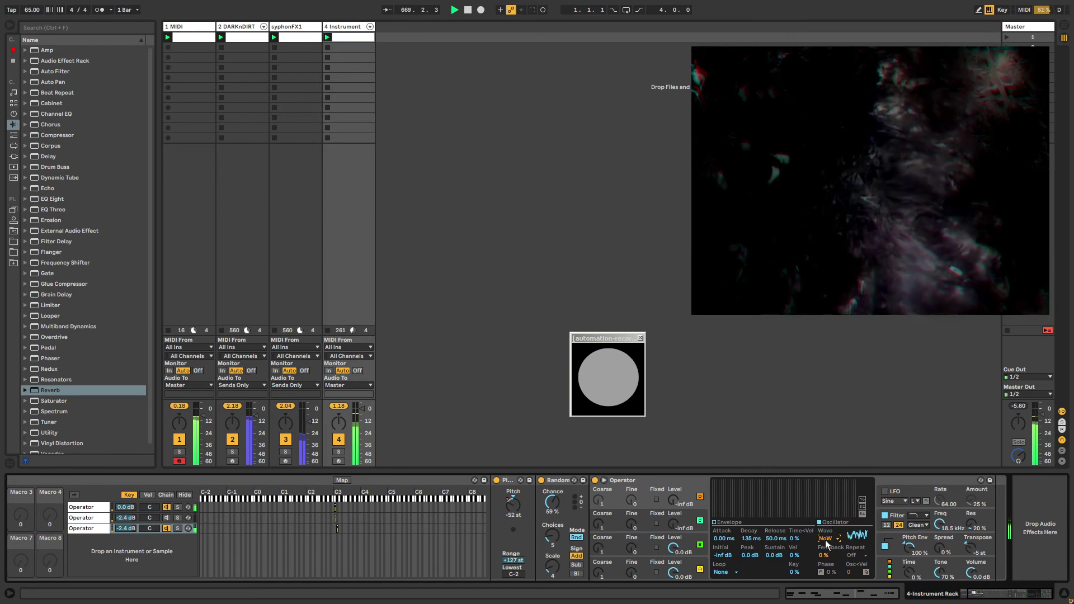
pyautogui.rightClick(826, 538)
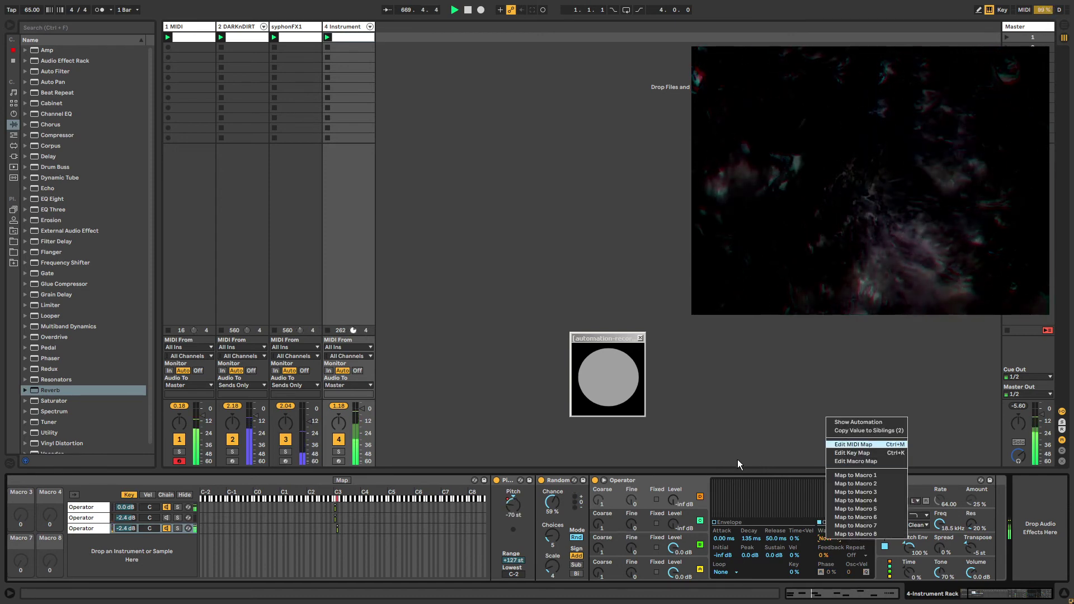
pyautogui.click(814, 540)
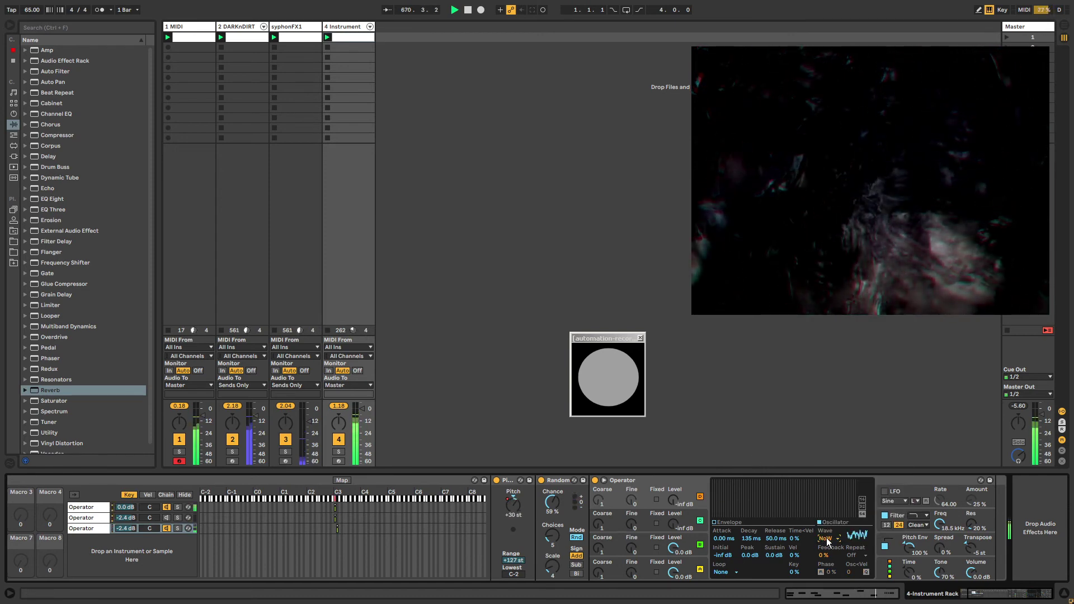
pyautogui.rightClick(827, 541)
pyautogui.press('Escape')
# Step: Switch oscillator A to Noise White and set its envelope decay to 12.3 ms and sustain to -63 dB
pyautogui.click(693, 562)
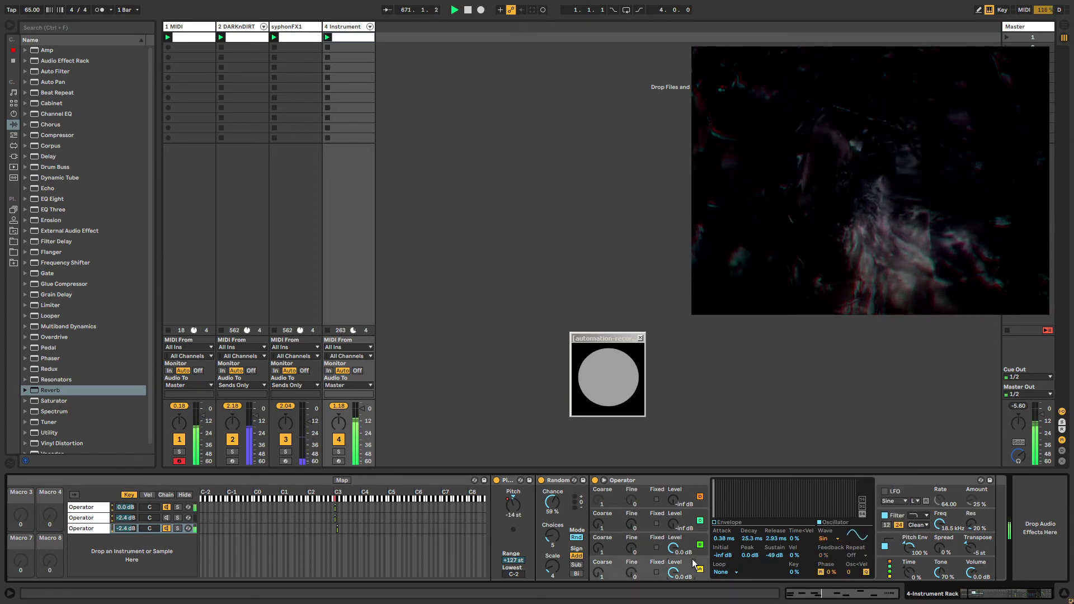
pyautogui.click(828, 539)
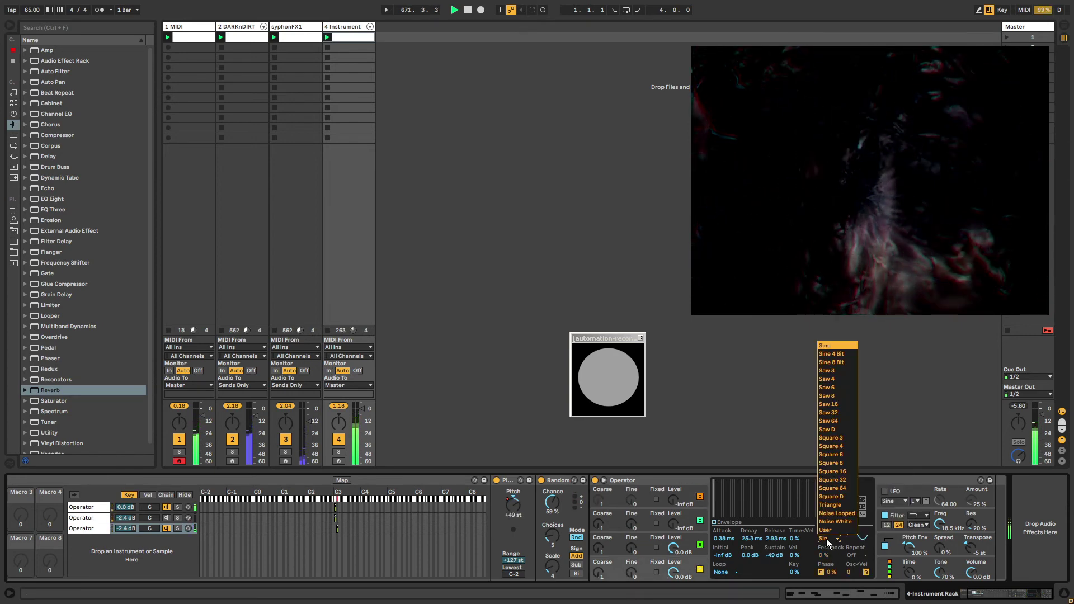
pyautogui.click(828, 520)
pyautogui.rightClick(828, 540)
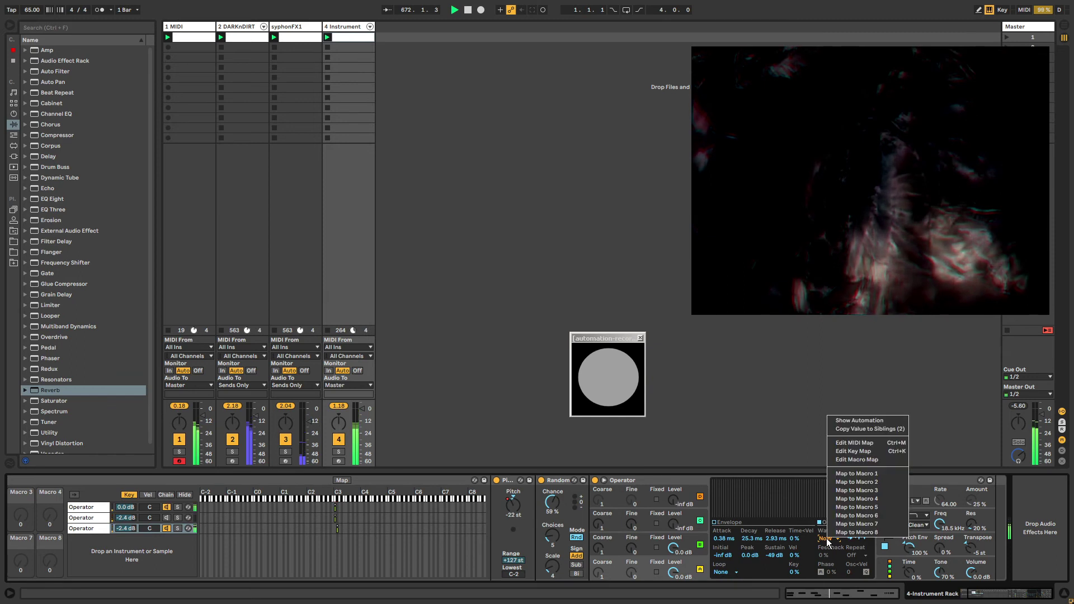
pyautogui.press('Escape')
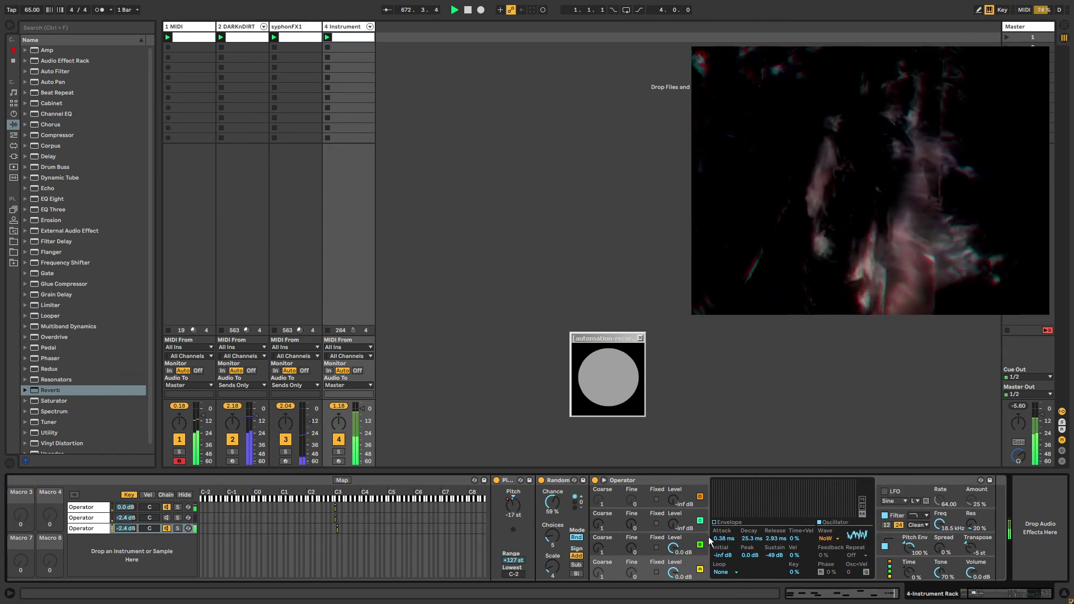
pyautogui.click(731, 511)
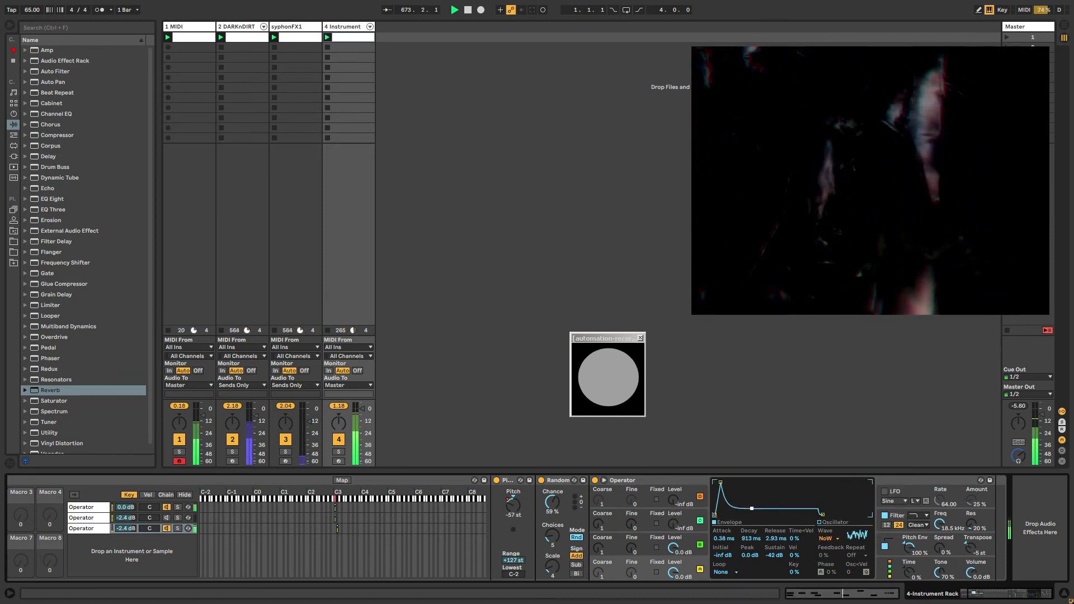
pyautogui.moveTo(733, 510)
pyautogui.mouseDown()
pyautogui.moveTo(742, 491)
pyautogui.moveTo(735, 512)
pyautogui.mouseUp()
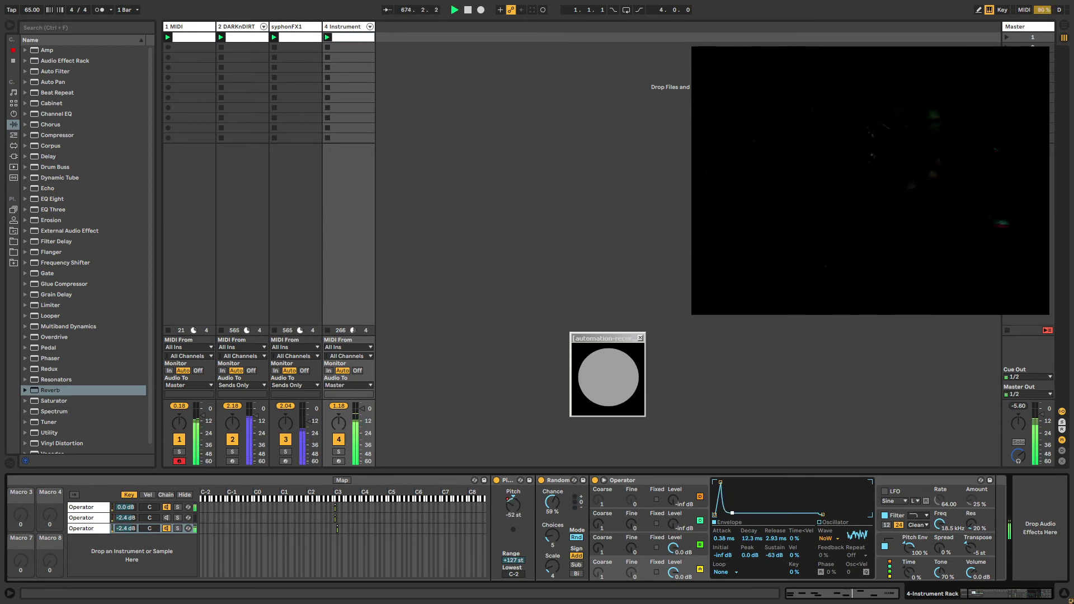
# Step: Show the clip envelope for oscillator A's decay, unlink it from the clip and extend its loop length to 5 bars
pyautogui.rightClick(749, 539)
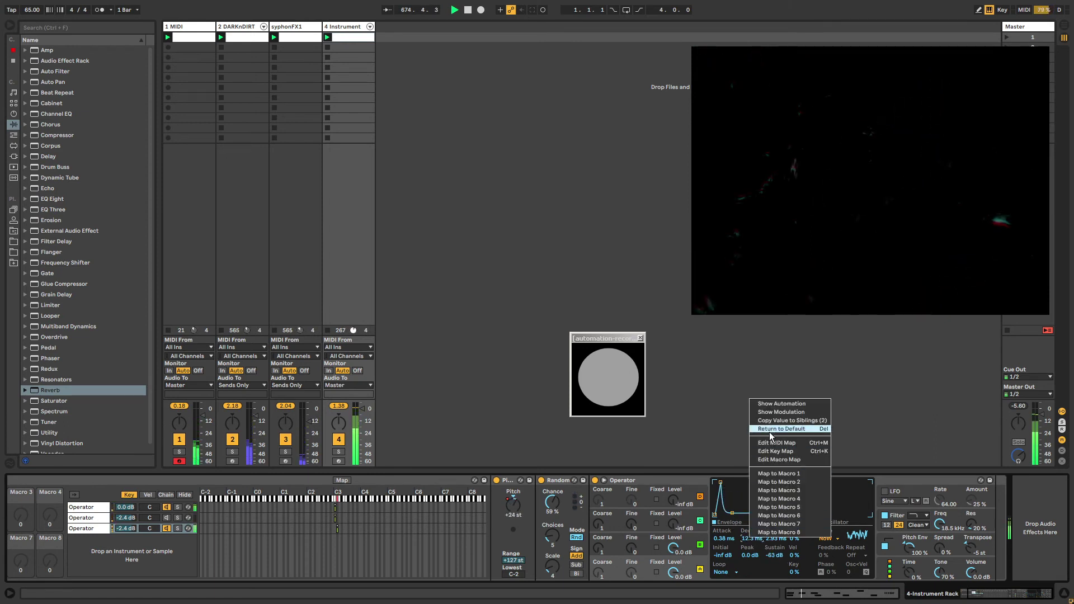
pyautogui.click(781, 404)
pyautogui.click(171, 573)
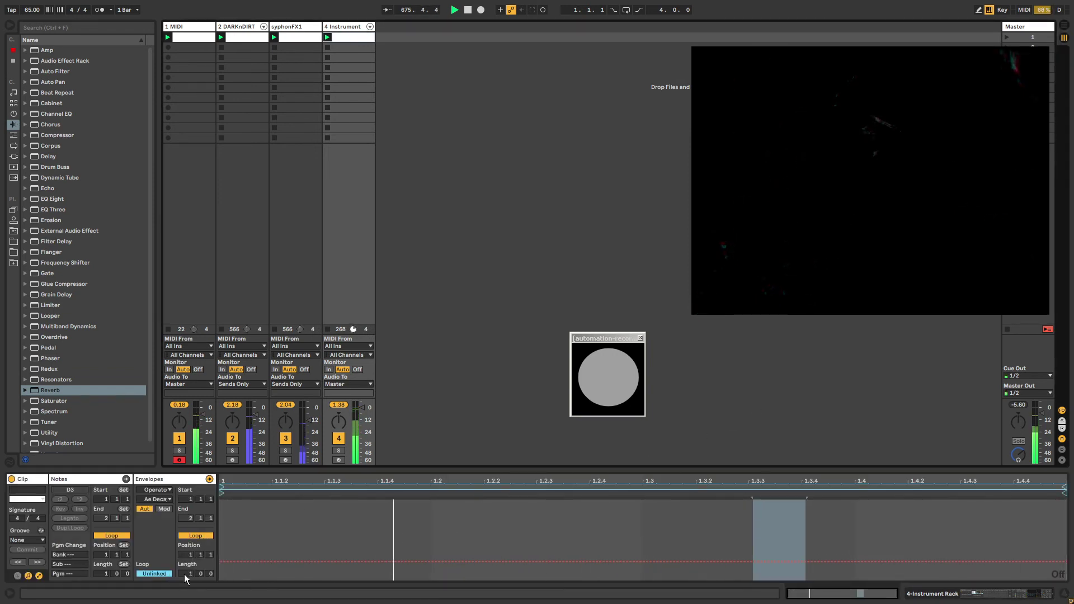
pyautogui.click(154, 573)
pyautogui.click(151, 572)
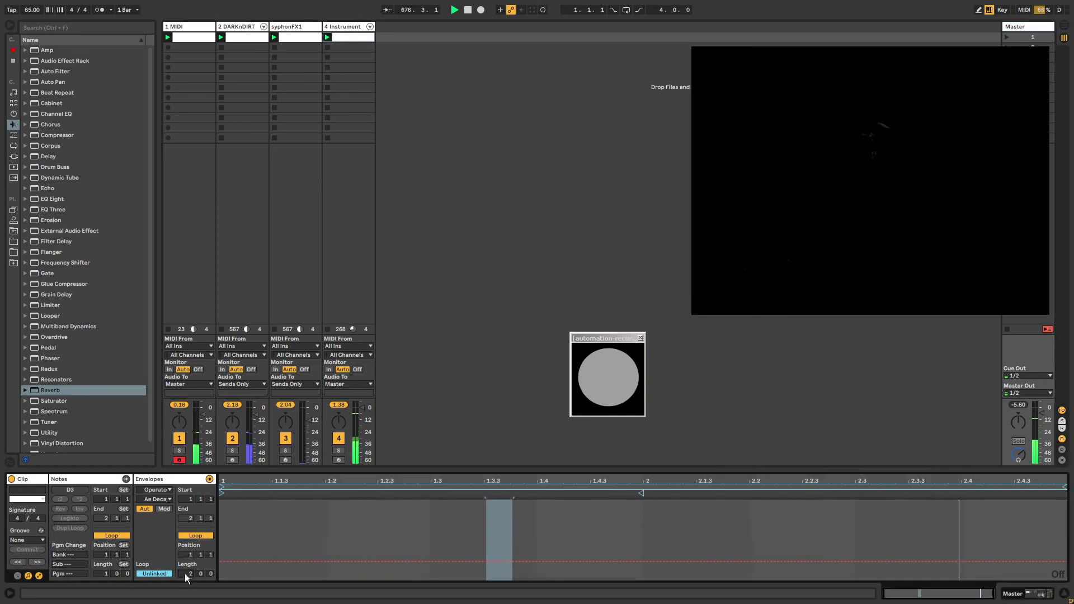
pyautogui.moveTo(222, 493); pyautogui.dragTo(252, 493)
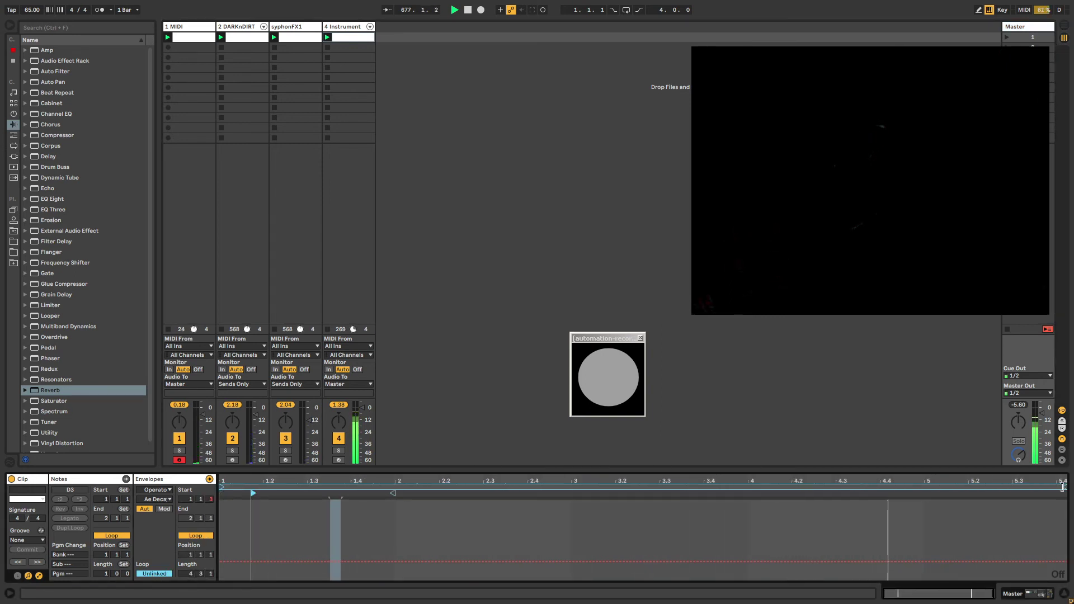
pyautogui.moveTo(1062, 487); pyautogui.dragTo(1069, 486)
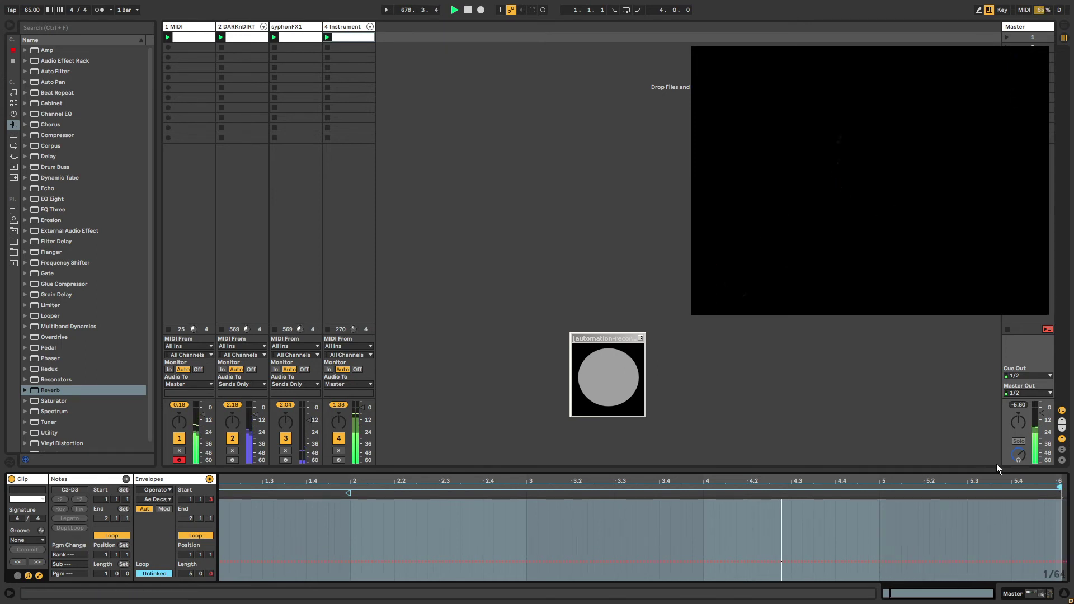
# Step: Record automation into the 4 Instrument clip by varying oscillator A's decay down and up while it plays
pyautogui.click(347, 26)
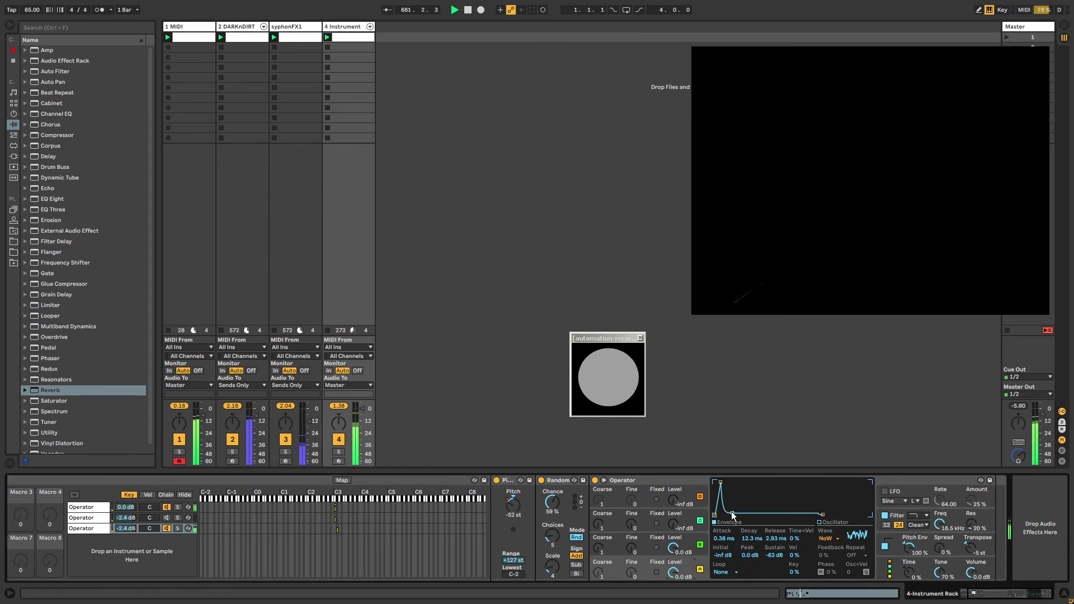
pyautogui.rightClick(749, 541)
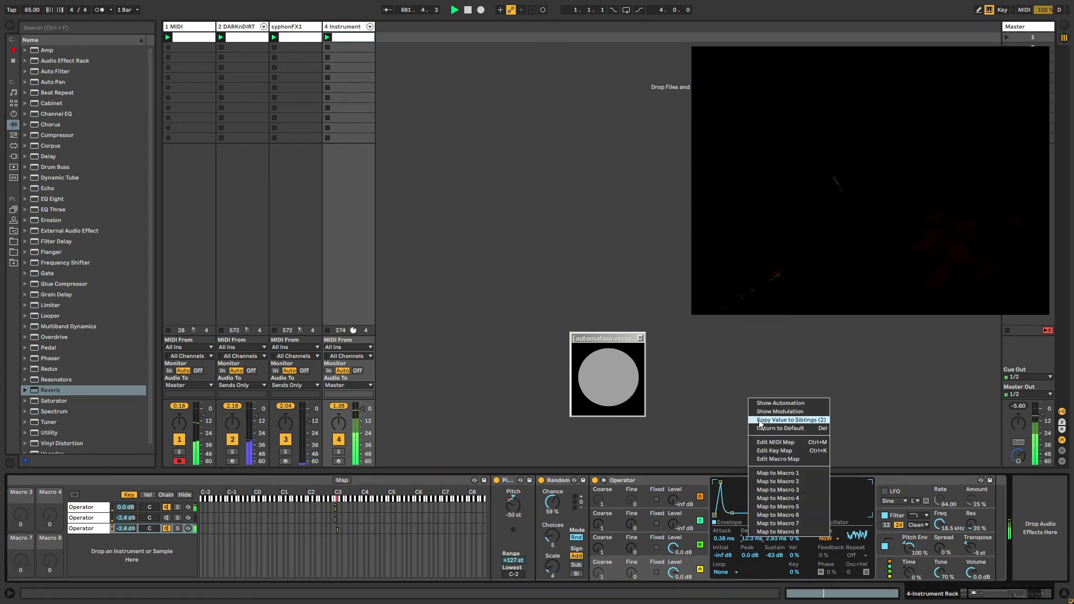
pyautogui.click(774, 404)
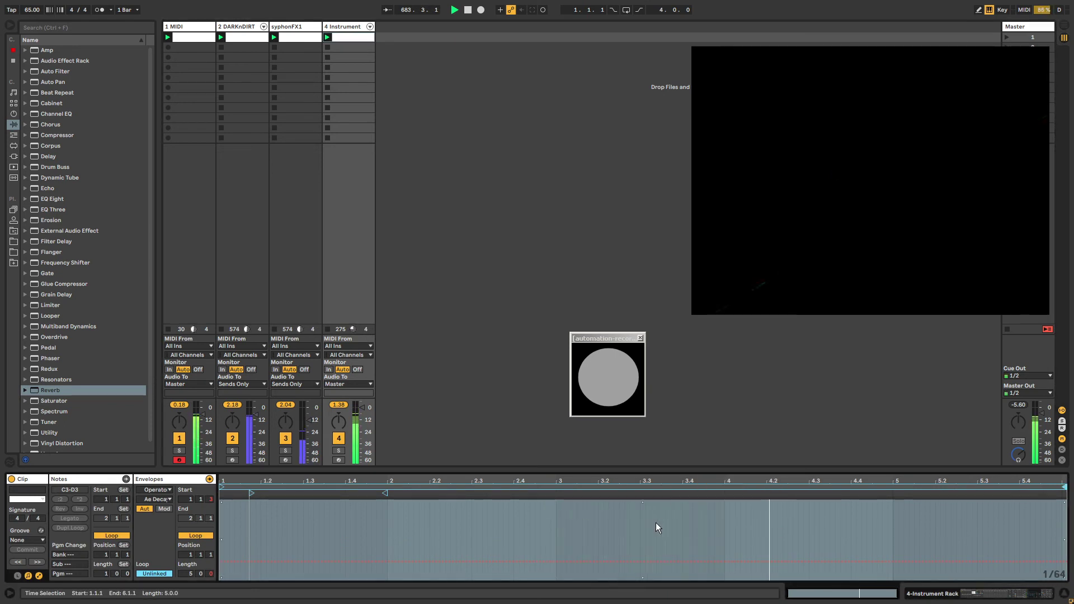
pyautogui.hotkey('shift', 'Tab')
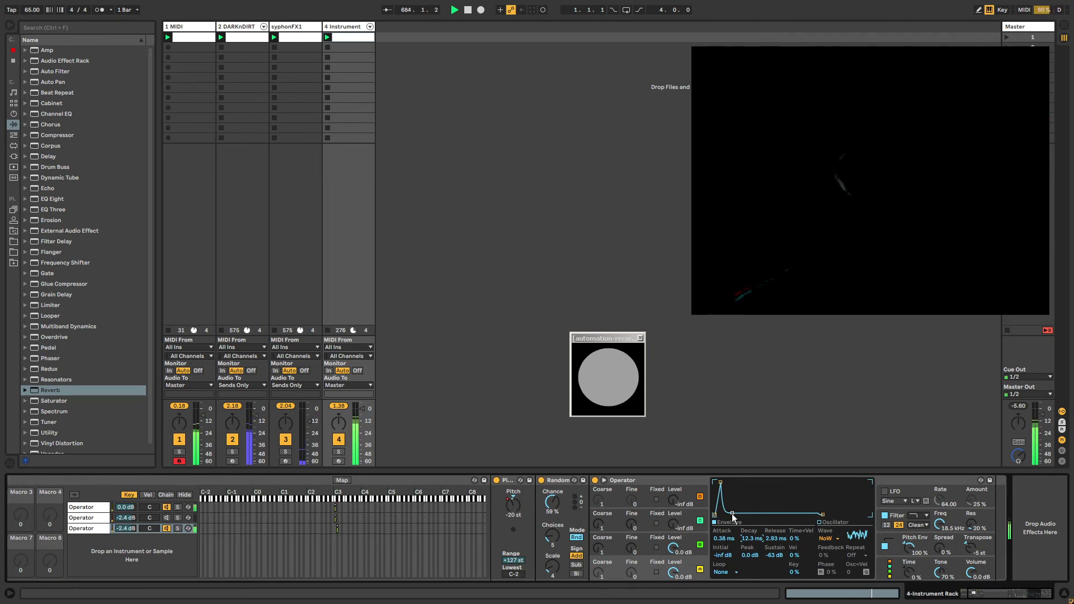
pyautogui.moveTo(749, 540); pyautogui.dragTo(749, 487)
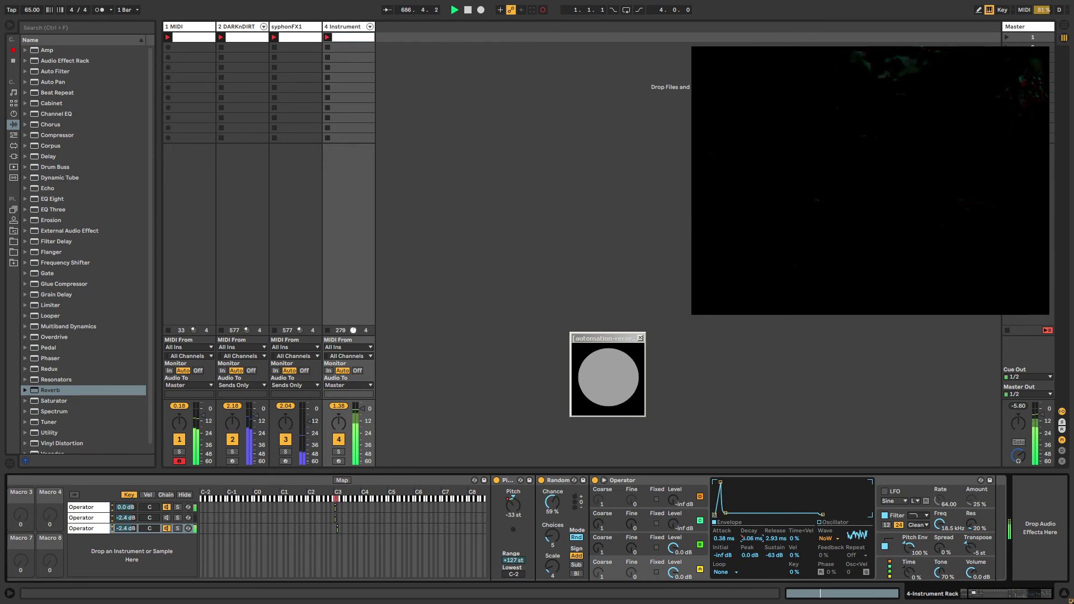
pyautogui.moveTo(751, 538)
pyautogui.mouseDown()
pyautogui.moveTo(751, 554)
pyautogui.moveTo(746, 544)
pyautogui.mouseUp()
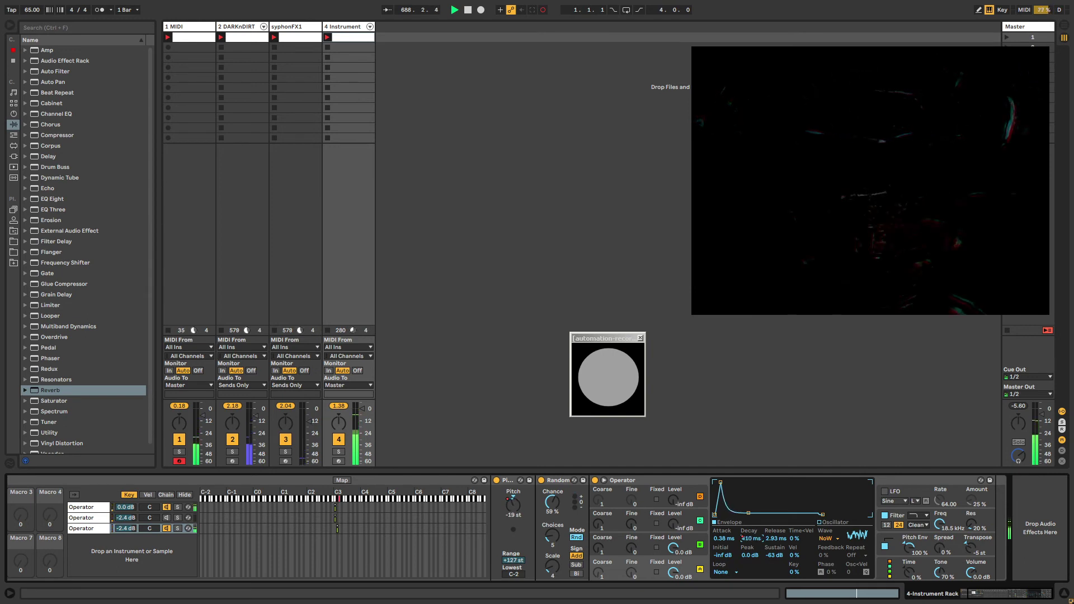
pyautogui.moveTo(746, 545); pyautogui.dragTo(746, 551)
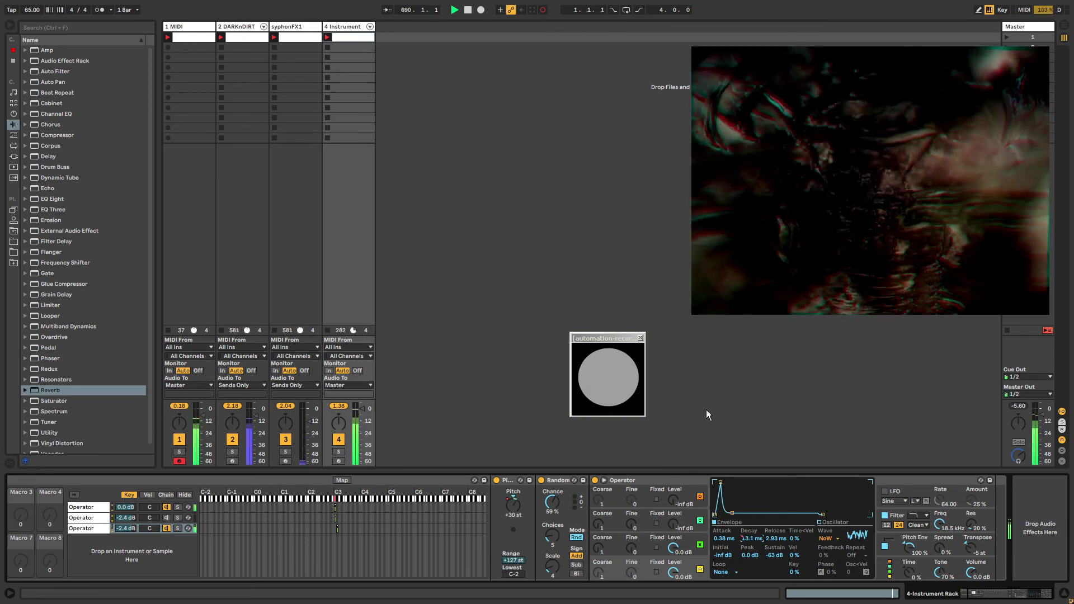
# Step: Draw stepped automation for oscillator A's waveform in the clip, unlink the envelope and extend its loop slightly past one bar
pyautogui.rightClick(824, 538)
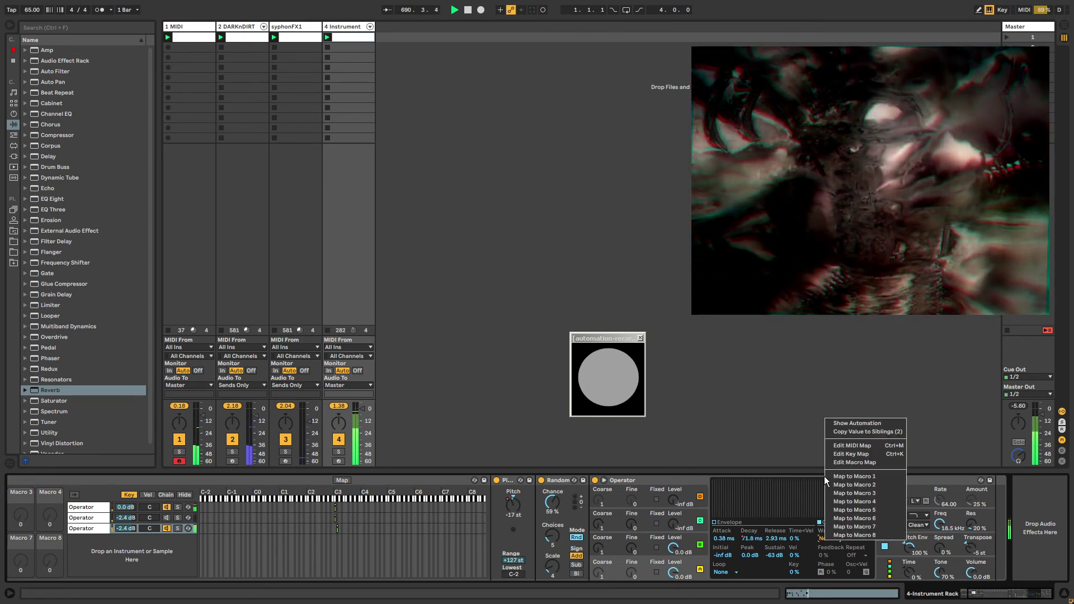
pyautogui.click(816, 532)
pyautogui.rightClick(826, 537)
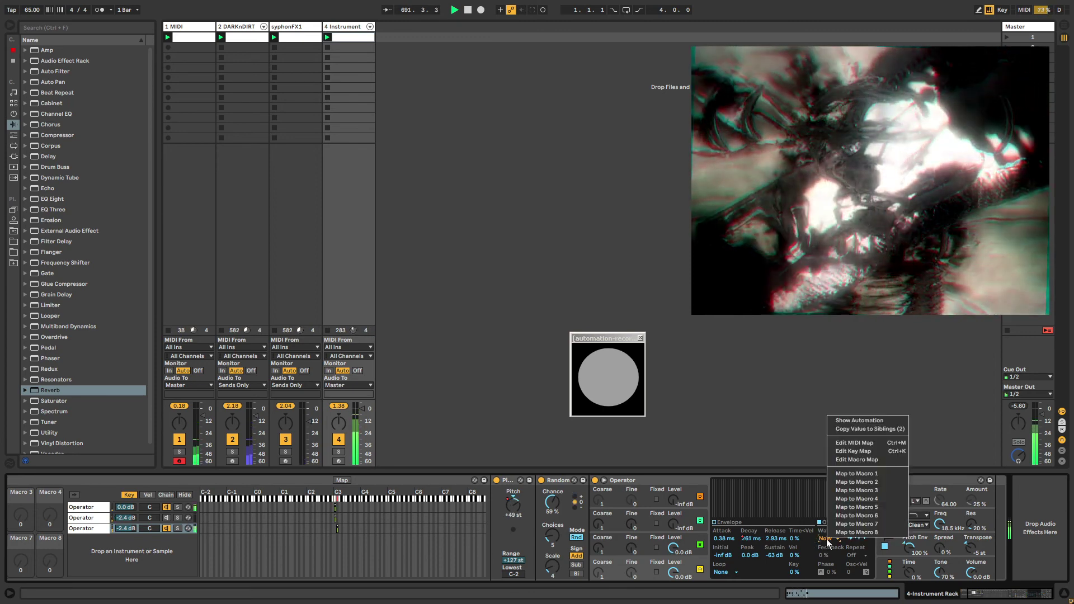
pyautogui.click(845, 423)
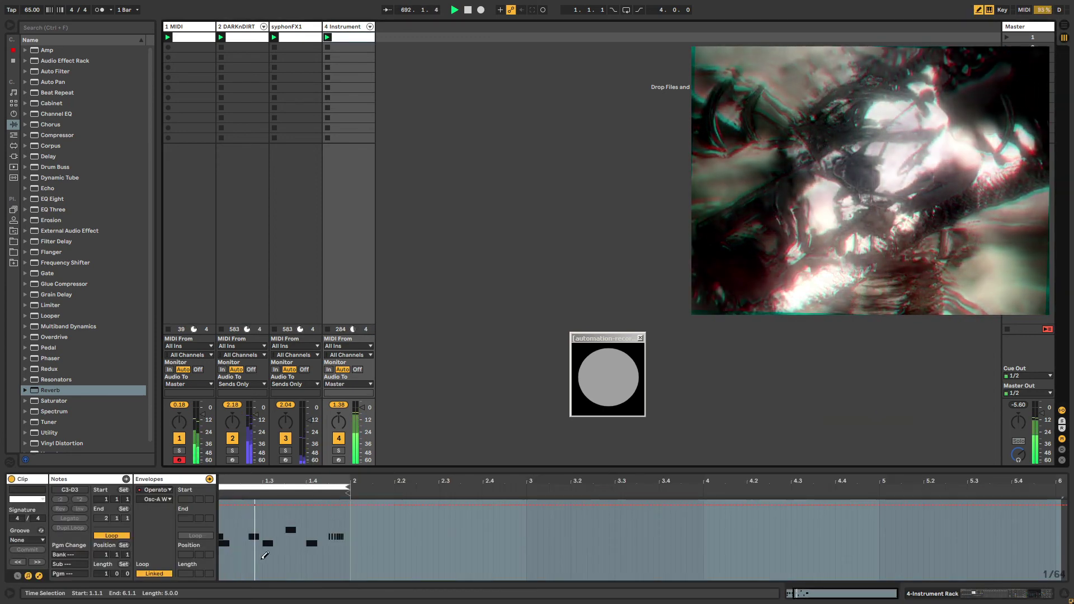
pyautogui.moveTo(320, 567)
pyautogui.mouseDown()
pyautogui.moveTo(311, 574)
pyautogui.moveTo(336, 575)
pyautogui.mouseUp()
pyautogui.moveTo(269, 568)
pyautogui.mouseDown()
pyautogui.moveTo(235, 576)
pyautogui.moveTo(299, 572)
pyautogui.mouseUp()
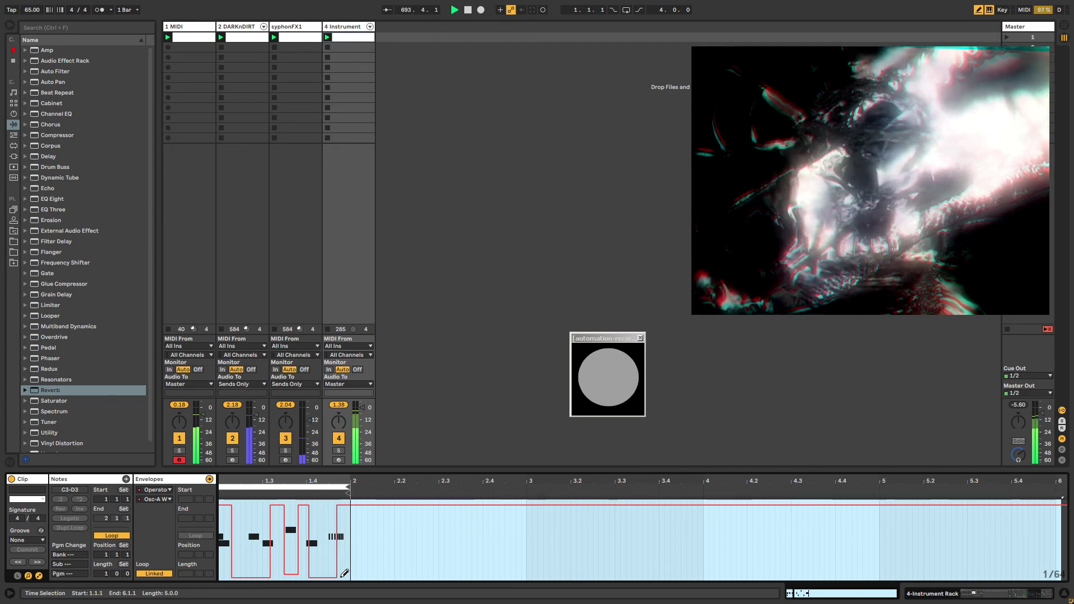
pyautogui.click(154, 573)
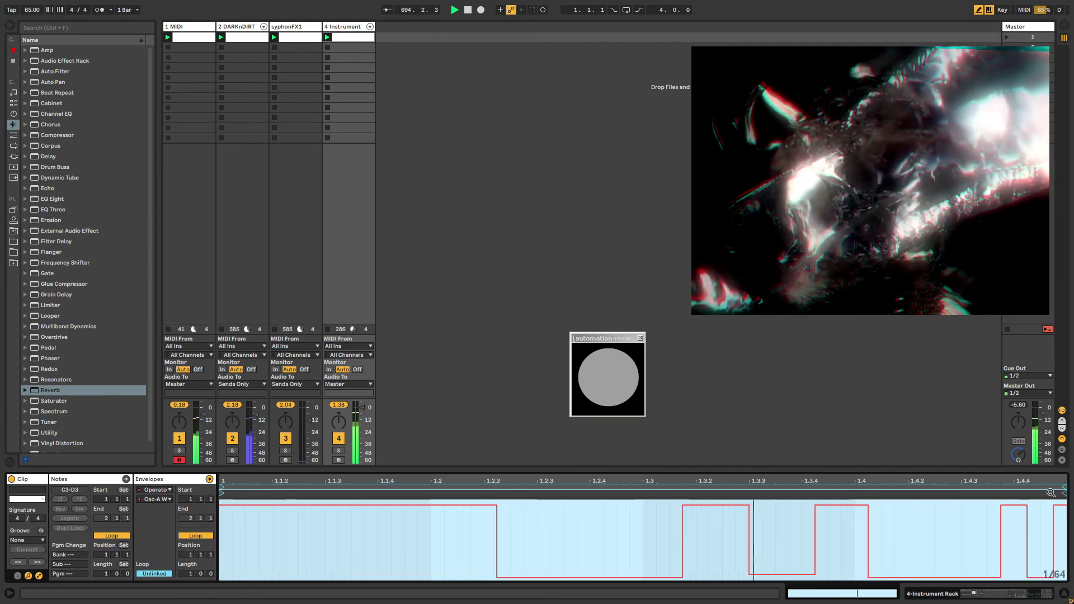
pyautogui.moveTo(1062, 487); pyautogui.dragTo(1039, 496)
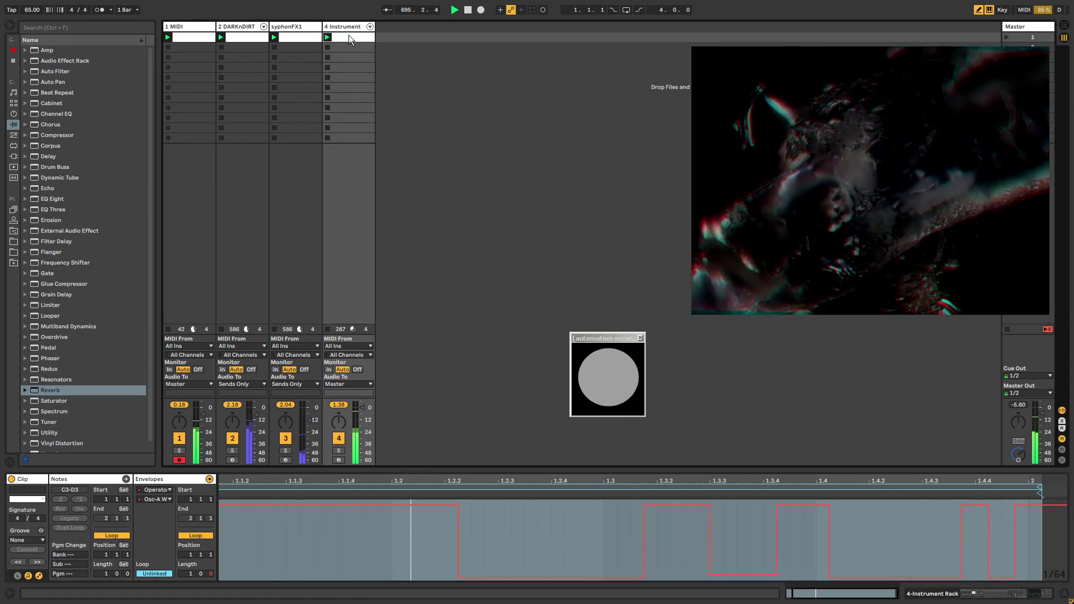
# Step: Add short C3 notes at 1.1.4 and 1.3.4 in the 4 Instrument clip
pyautogui.click(93, 479)
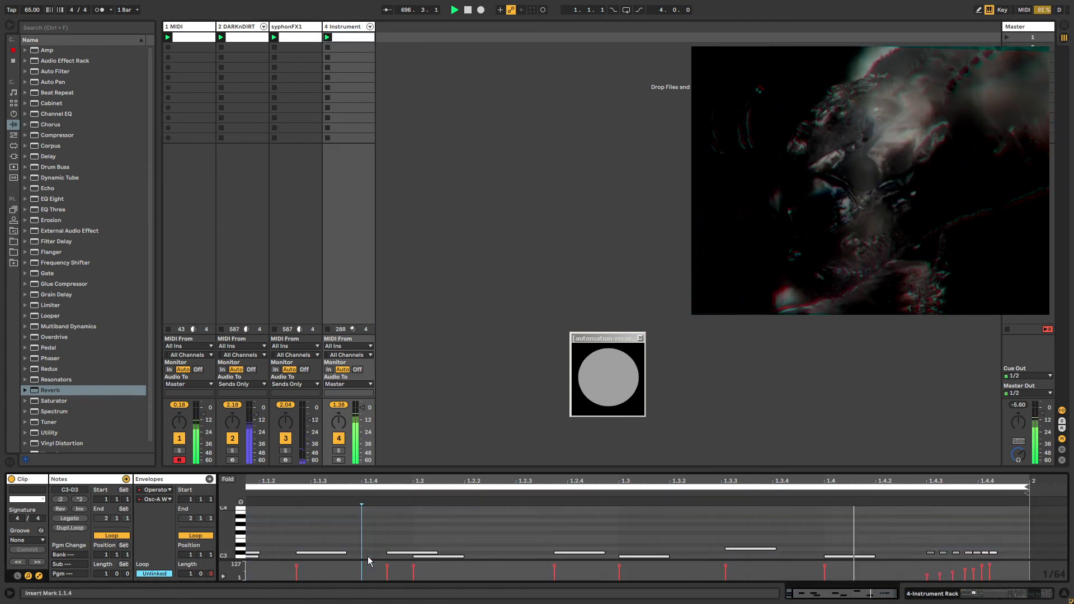
pyautogui.click(367, 555)
pyautogui.doubleClick(368, 556)
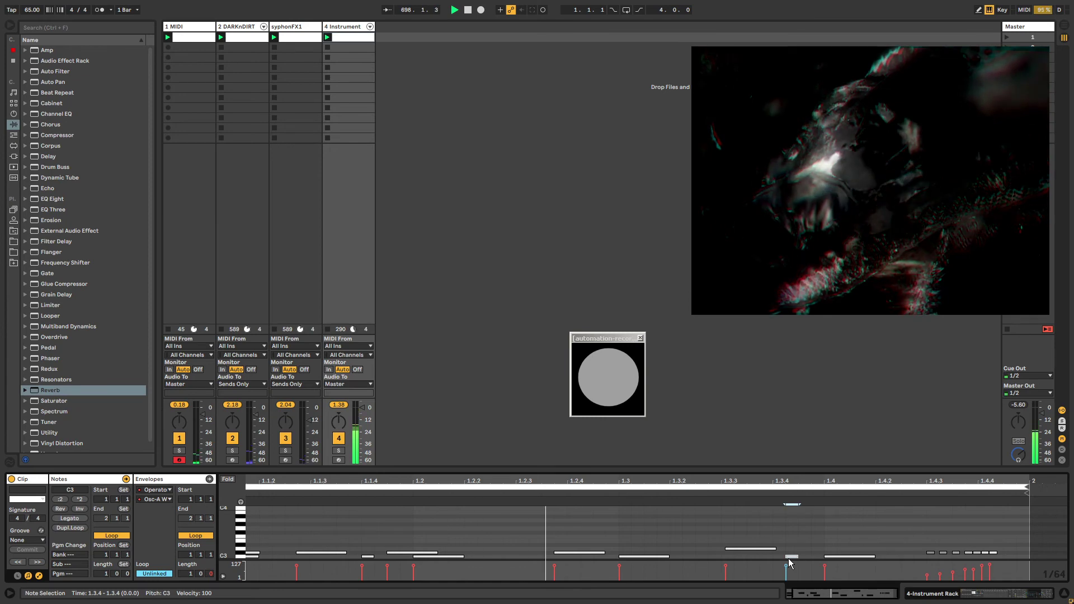
# Step: Nudge the short C3 note at 1.3.4 in the 4 Instrument clip slightly earlier
pyautogui.moveTo(790, 557); pyautogui.dragTo(781, 558)
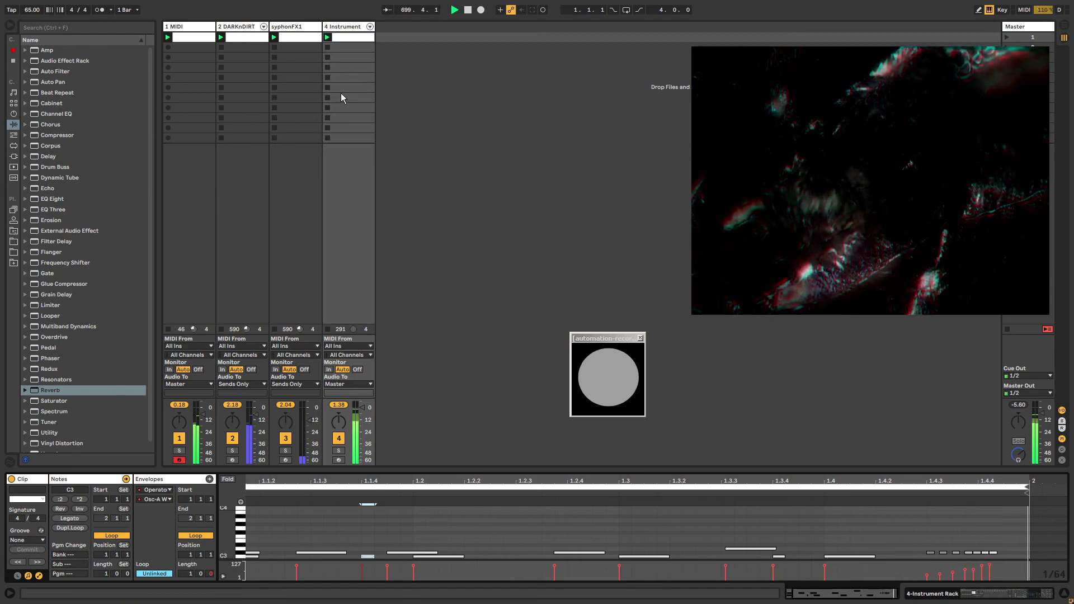
# Step: Raise the filter resonance to 125% on the third Operator chain of the 4 Instrument rack
pyautogui.click(344, 27)
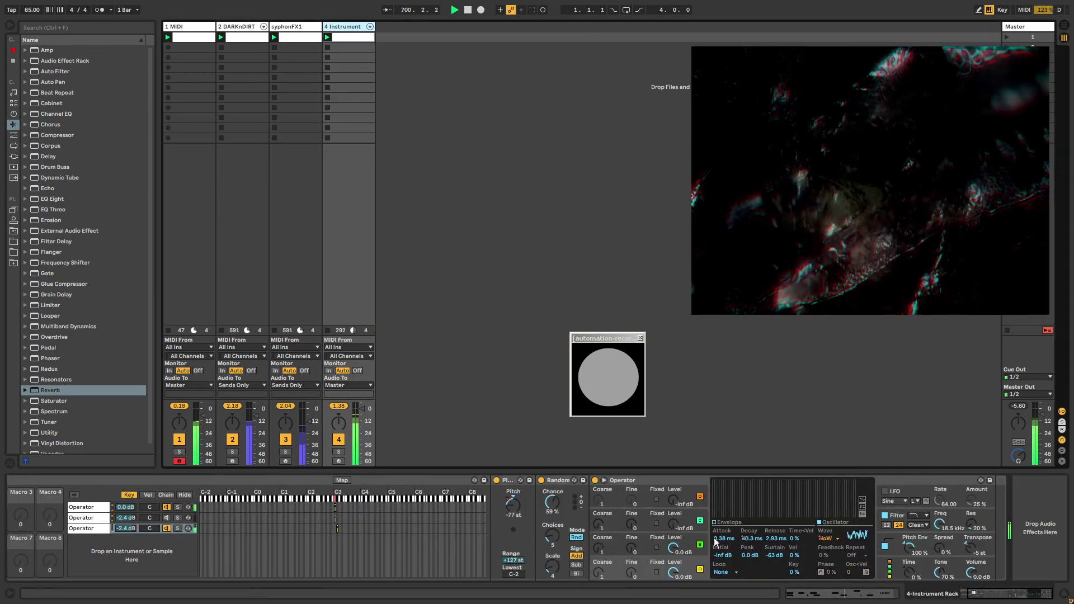
pyautogui.click(987, 593)
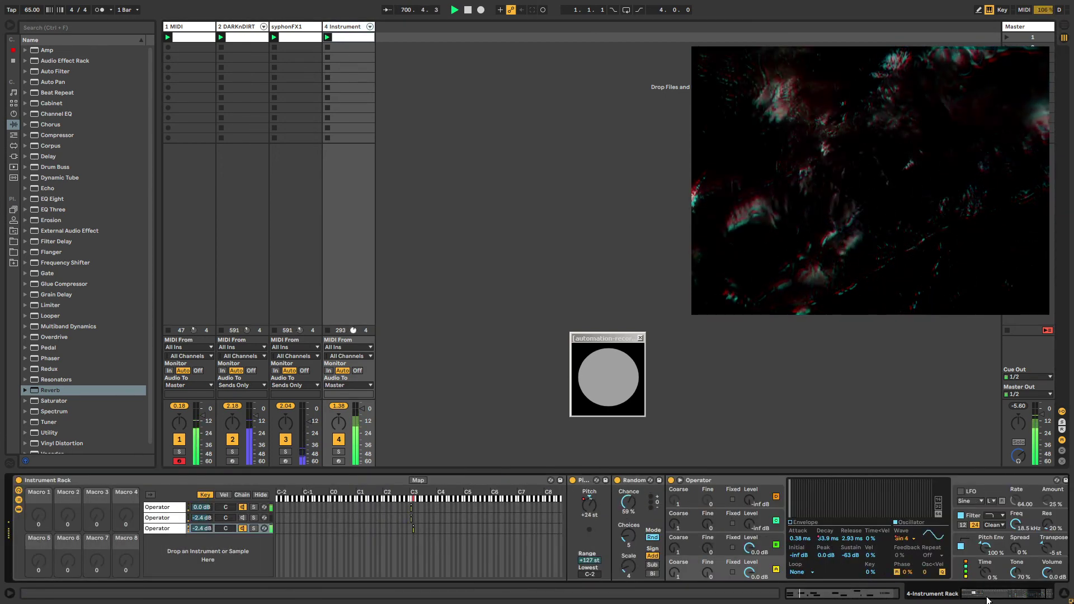
pyautogui.hscroll(2, 979, 584)
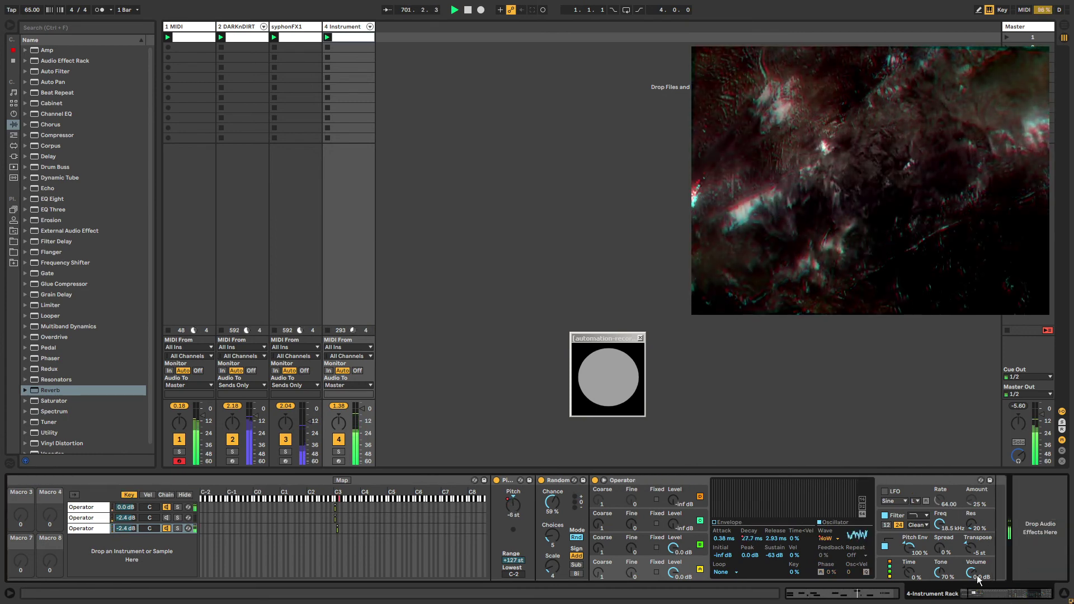
pyautogui.moveTo(971, 525); pyautogui.dragTo(972, 503)
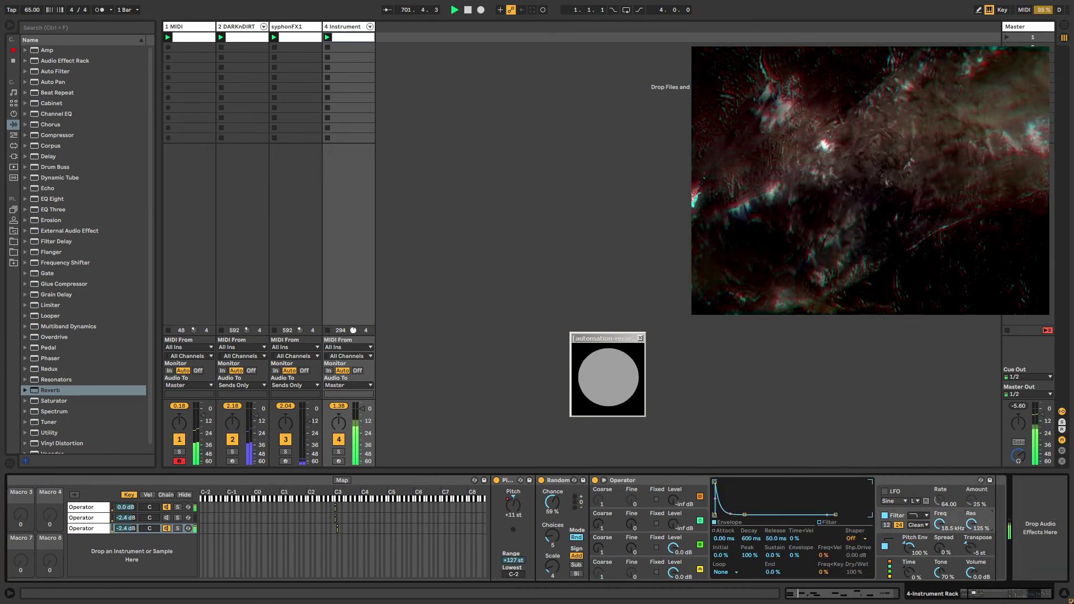
# Step: Set the first Operator chain's filter frequency to 466 Hz and its resonance to 93%
pyautogui.click(93, 506)
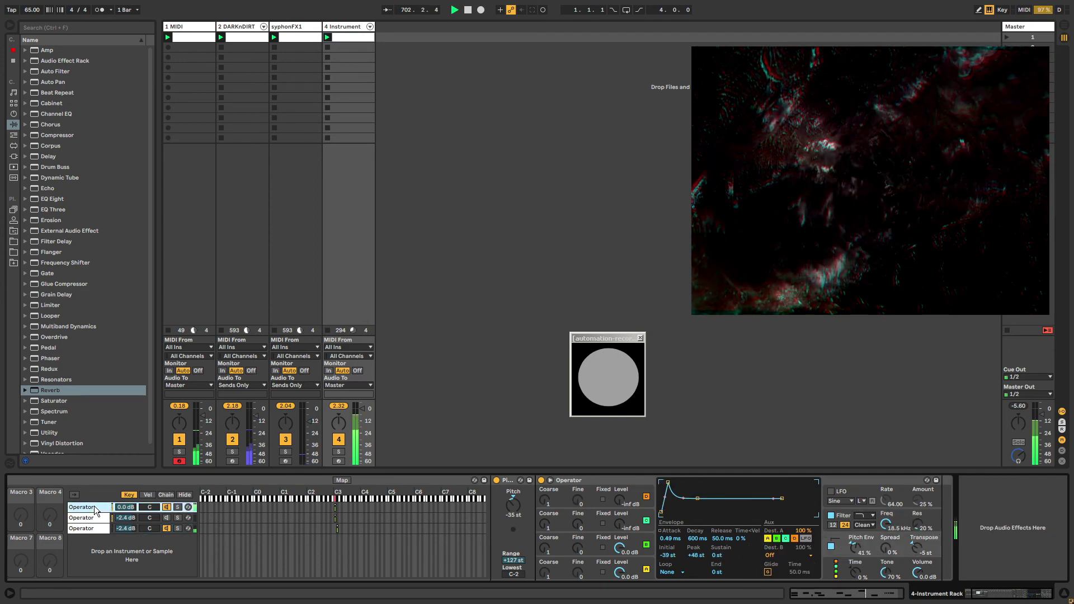
pyautogui.moveTo(902, 515); pyautogui.dragTo(915, 473)
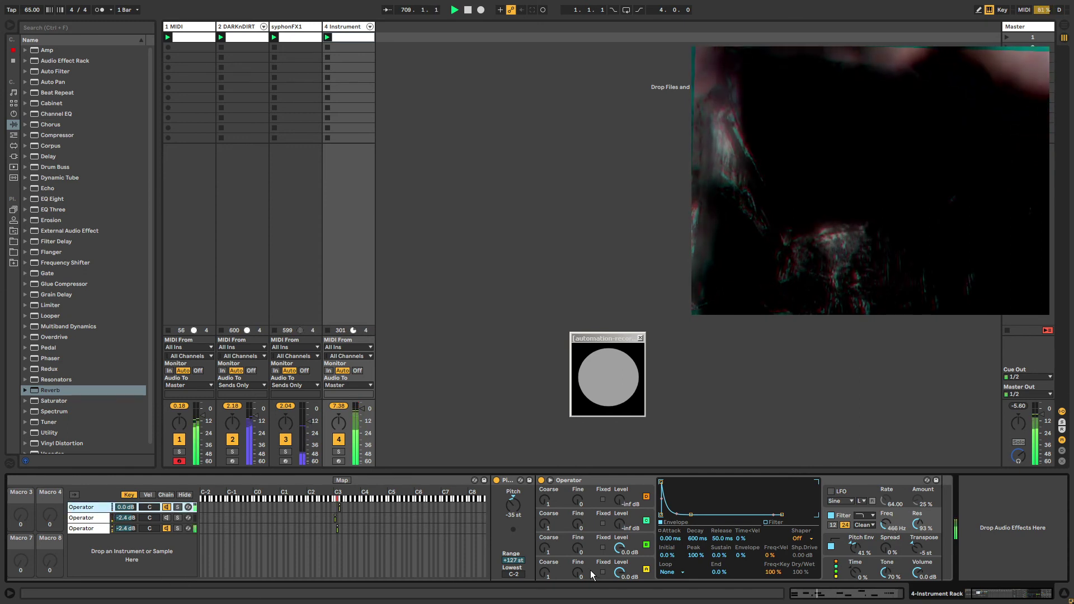
# Step: Show the clip envelope for the first Operator's filter frequency, unlink it and extend its loop past two bars
pyautogui.rightClick(883, 526)
pyautogui.click(901, 391)
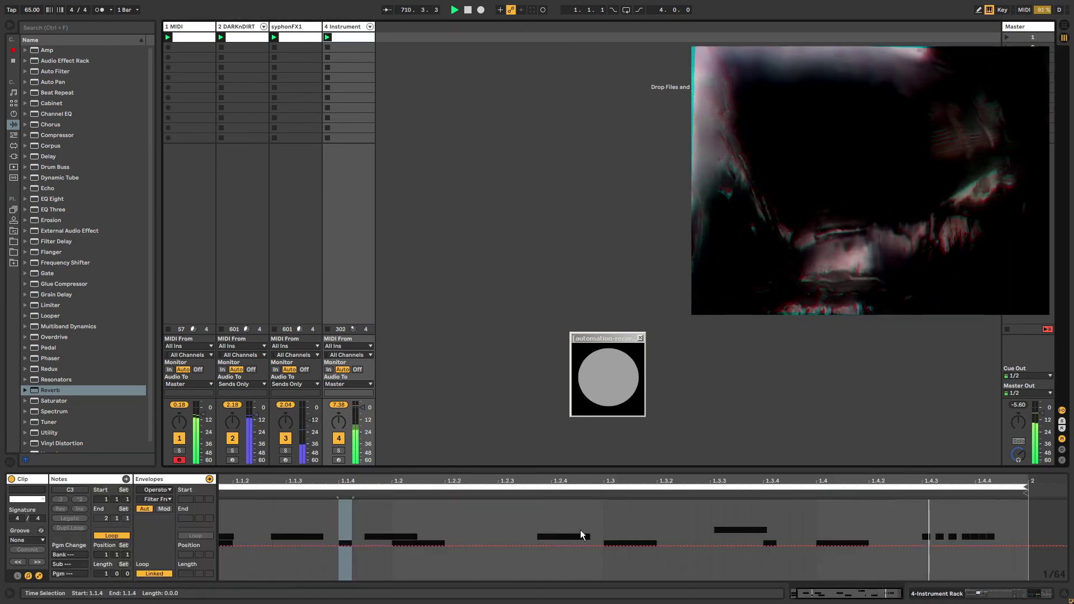
pyautogui.click(151, 573)
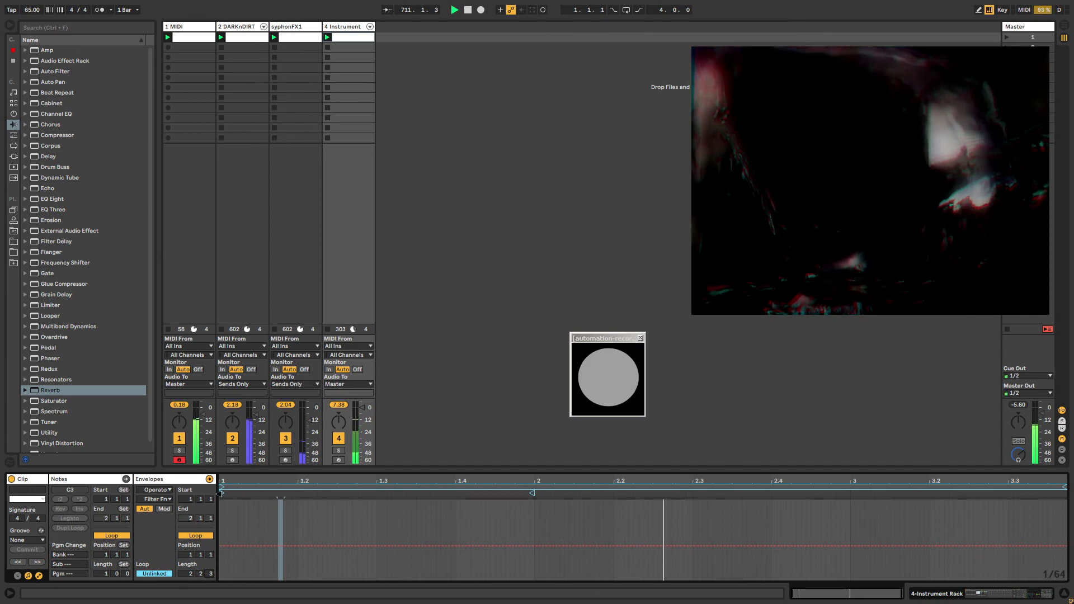
pyautogui.moveTo(532, 494); pyautogui.dragTo(326, 493)
pyautogui.moveTo(1065, 488); pyautogui.dragTo(1072, 487)
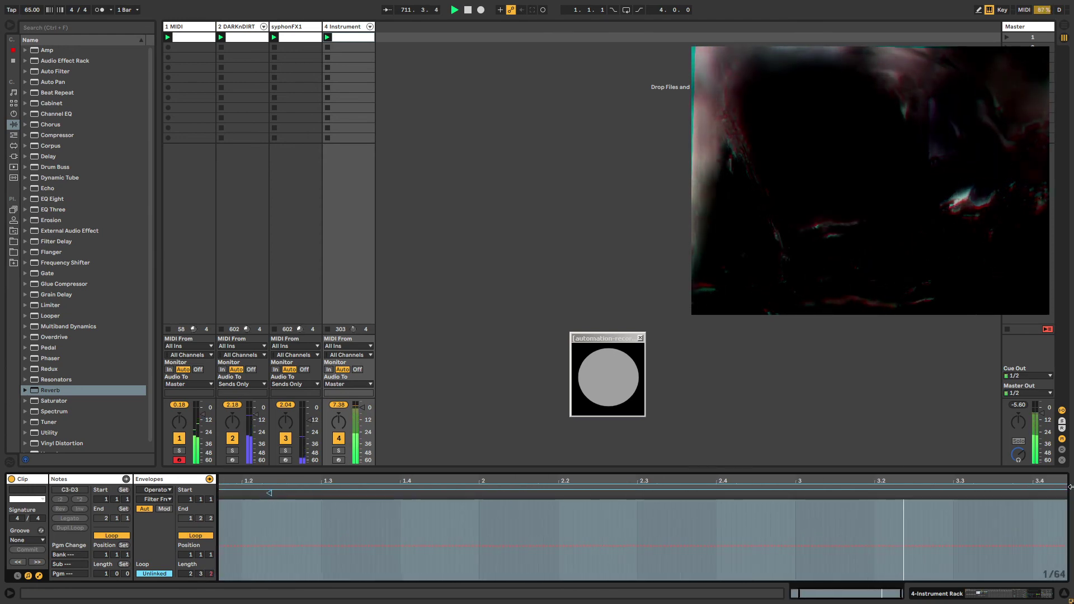
pyautogui.hotkey('shift', 'Tab')
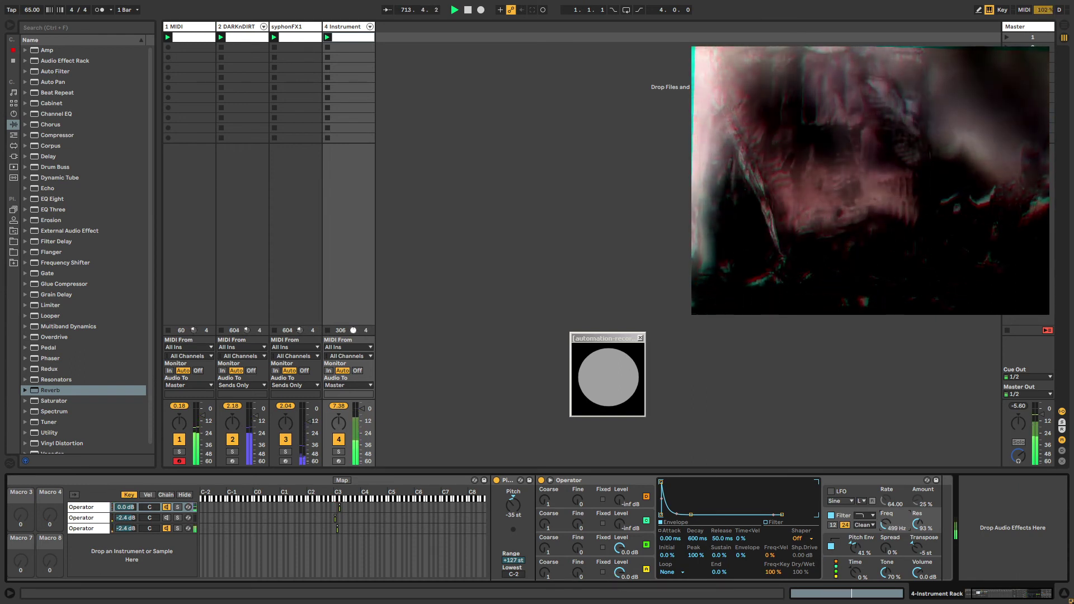
# Step: Try different pitch, pitch envelope and filter frequency settings on the first Operator chain
pyautogui.moveTo(523, 508); pyautogui.dragTo(524, 514)
pyautogui.moveTo(856, 547); pyautogui.dragTo(856, 553)
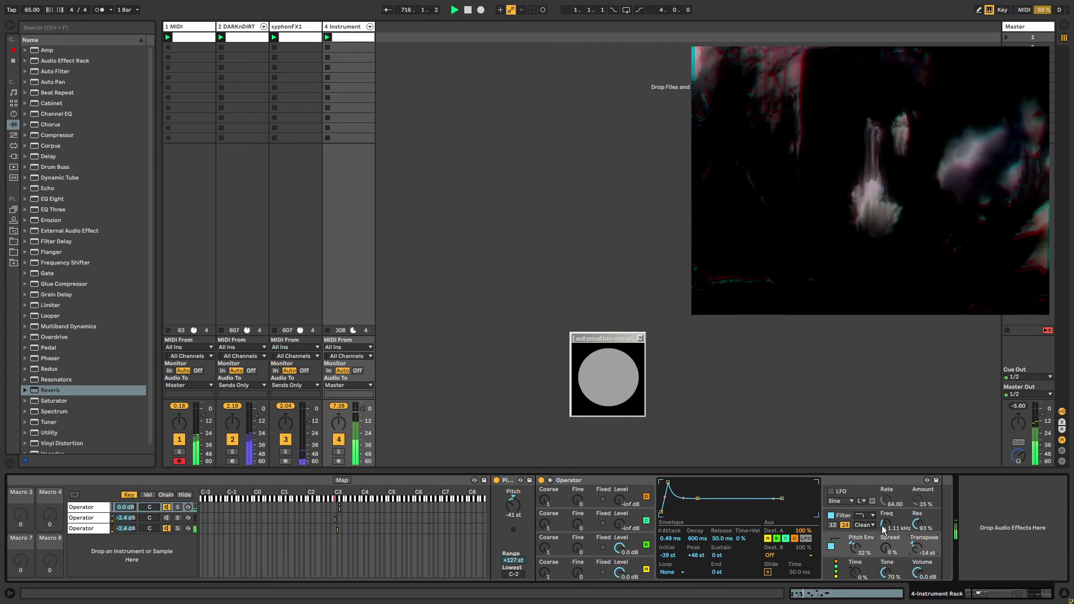
pyautogui.moveTo(885, 524); pyautogui.dragTo(885, 513)
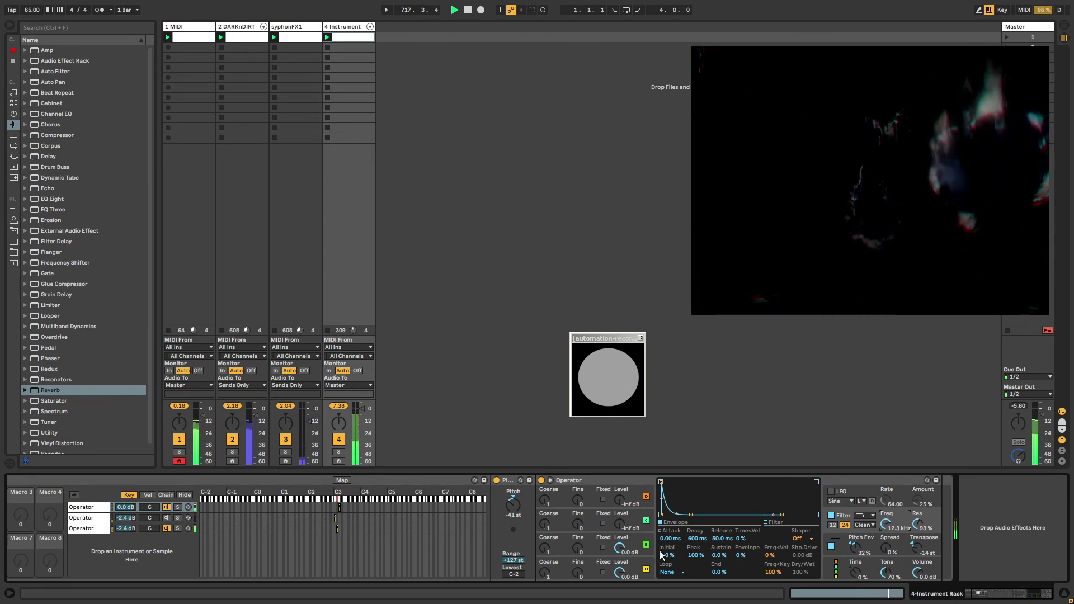
pyautogui.click(646, 566)
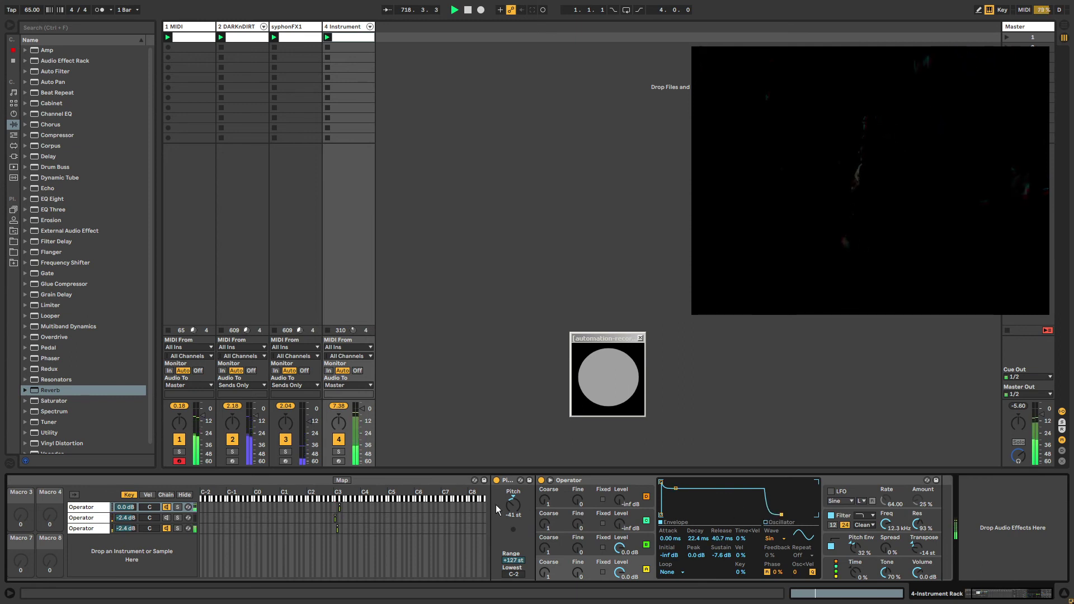
pyautogui.moveTo(496, 505); pyautogui.dragTo(496, 482)
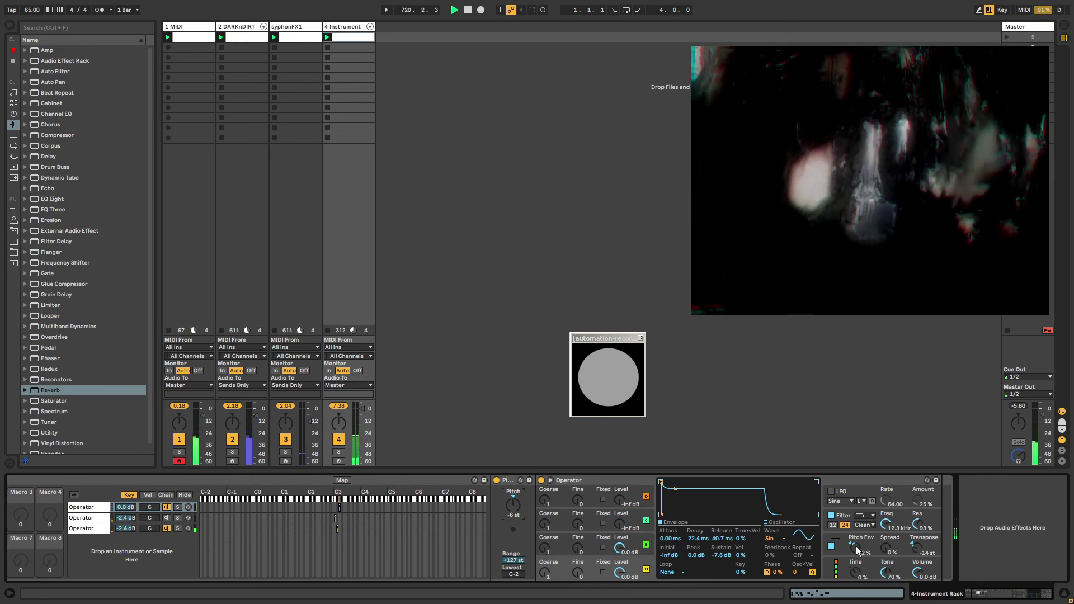
pyautogui.moveTo(856, 549); pyautogui.dragTo(885, 558)
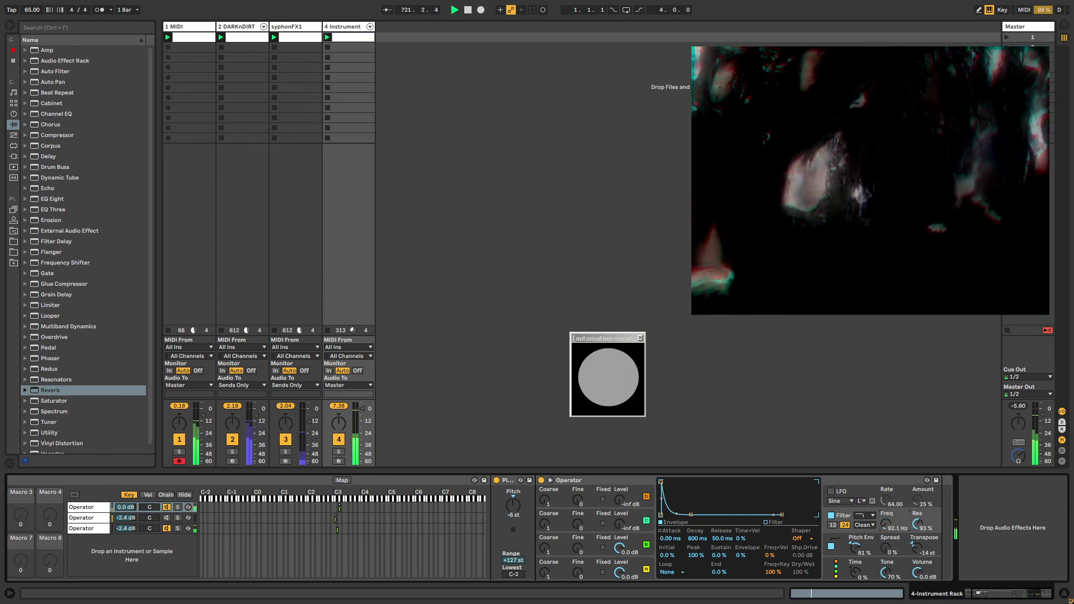
# Step: Shift the first Operator chain's key zone down to line up with the other two chains
pyautogui.click(339, 510)
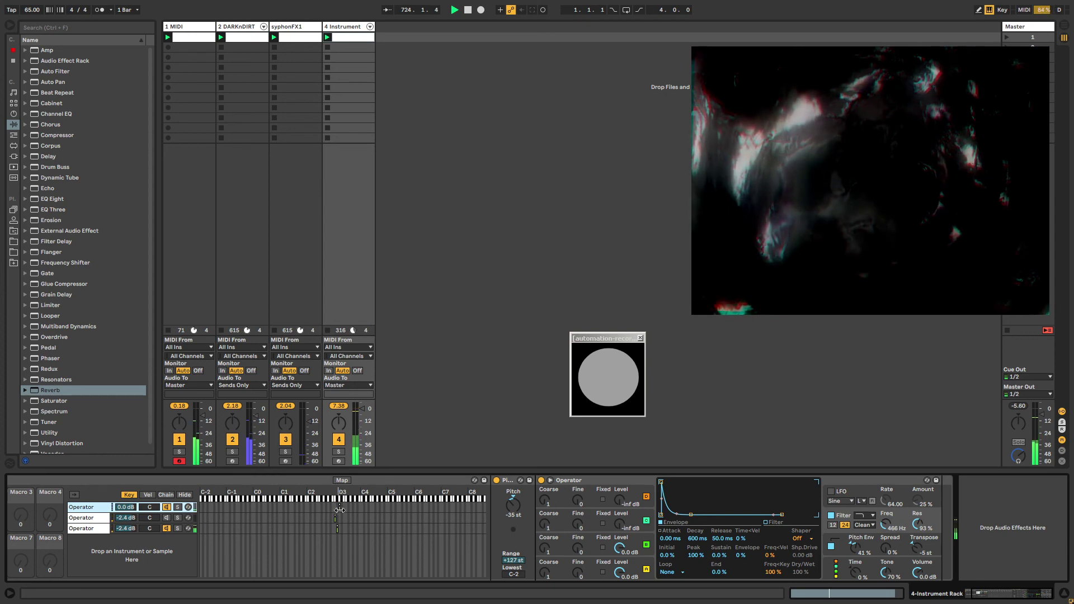
pyautogui.moveTo(340, 510); pyautogui.dragTo(335, 509)
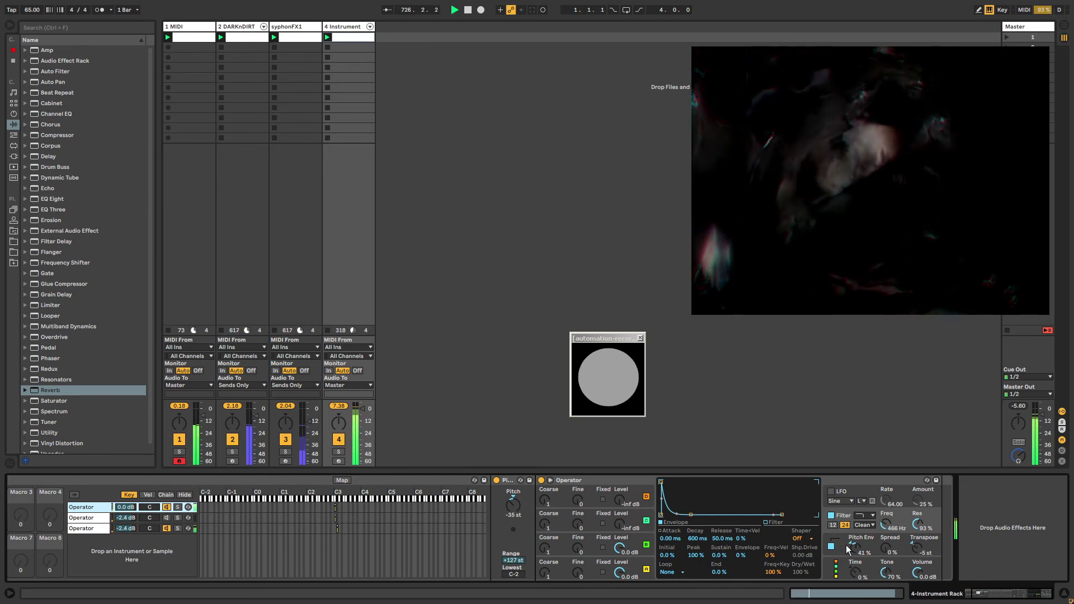
# Step: On the first Operator, vary the filter frequency, set oscillator B's coarse tuning to 15, resonance to 95%, pitch envelope to 46% and transpose to 0 st
pyautogui.click(546, 569)
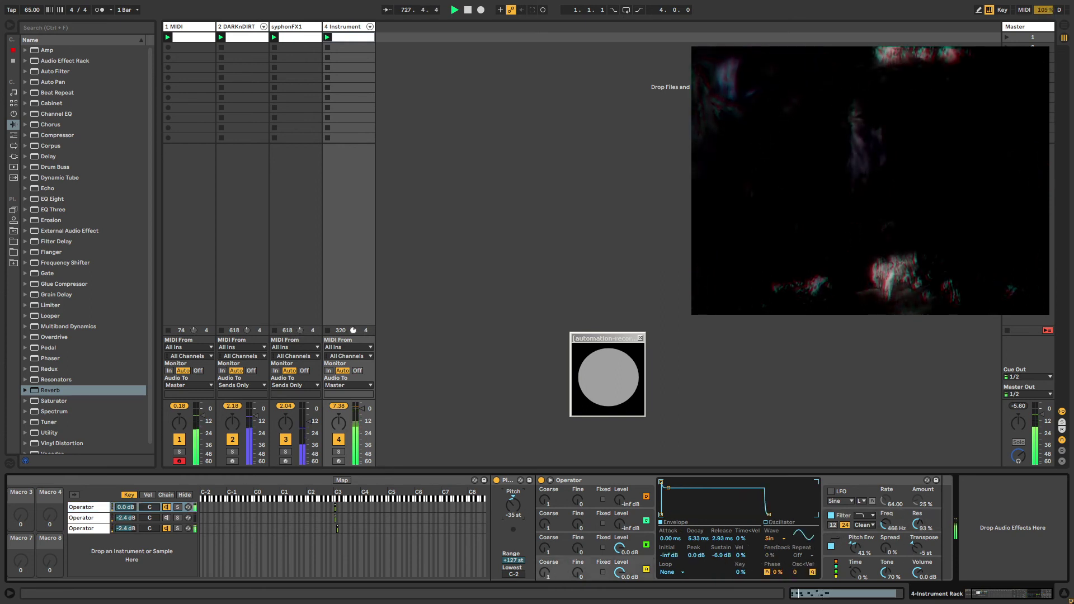
pyautogui.click(843, 515)
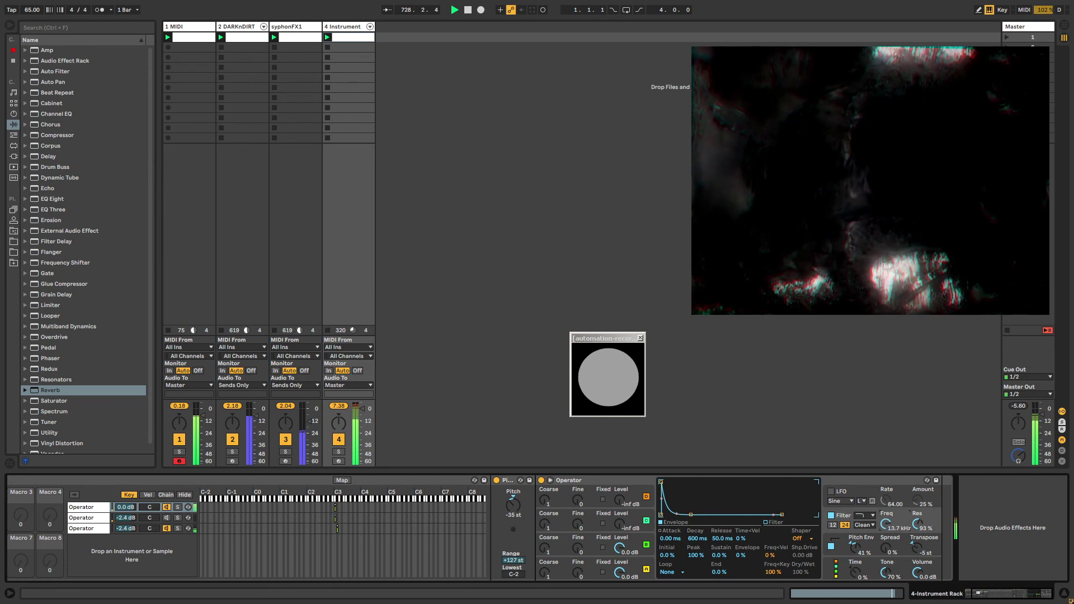
pyautogui.moveTo(879, 521); pyautogui.dragTo(877, 510)
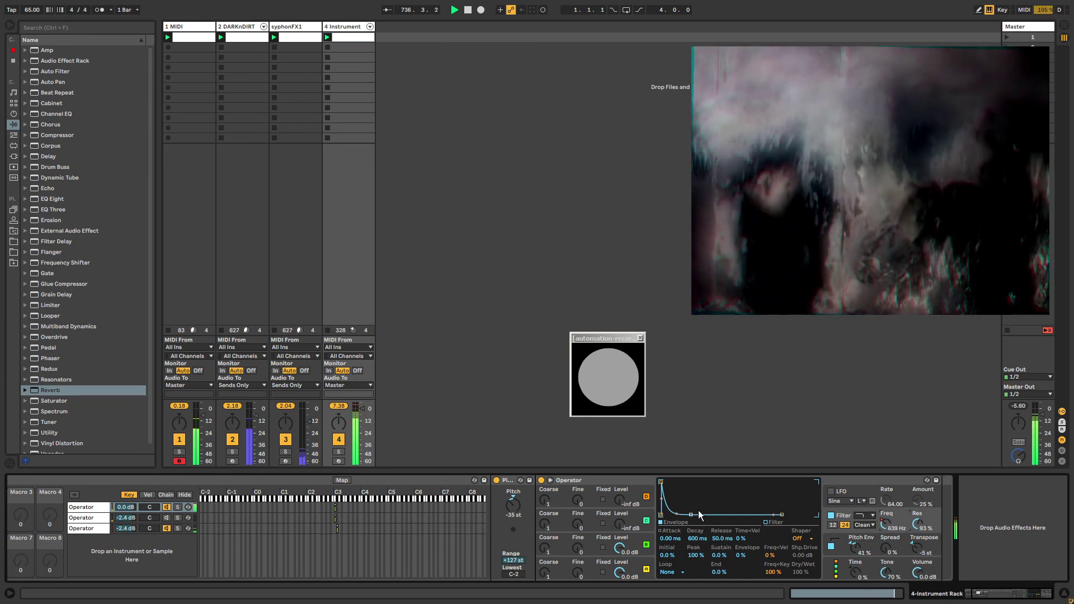
pyautogui.click(638, 544)
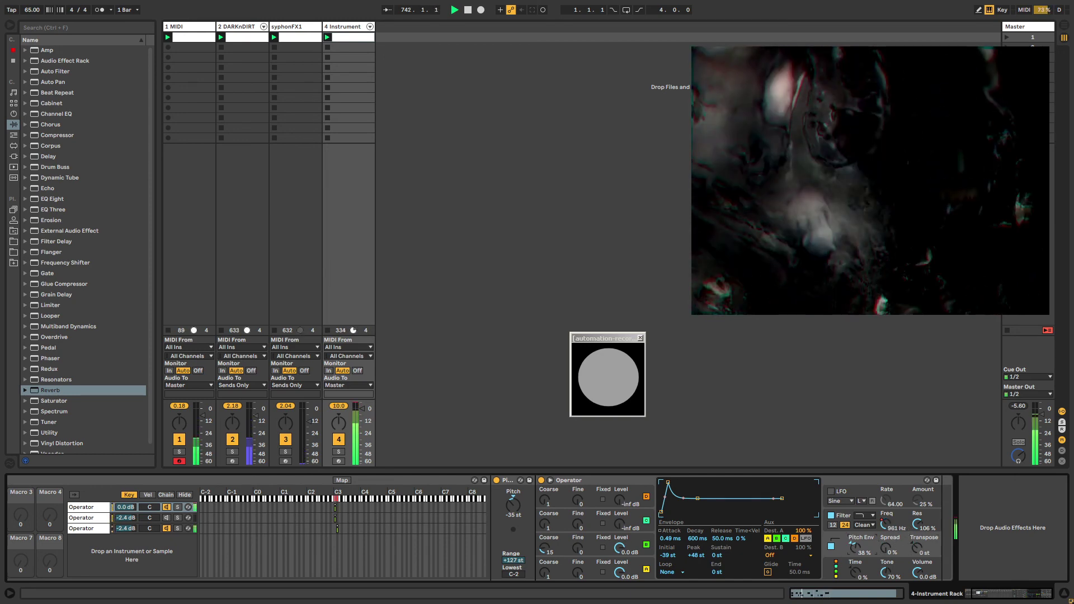
pyautogui.click(908, 527)
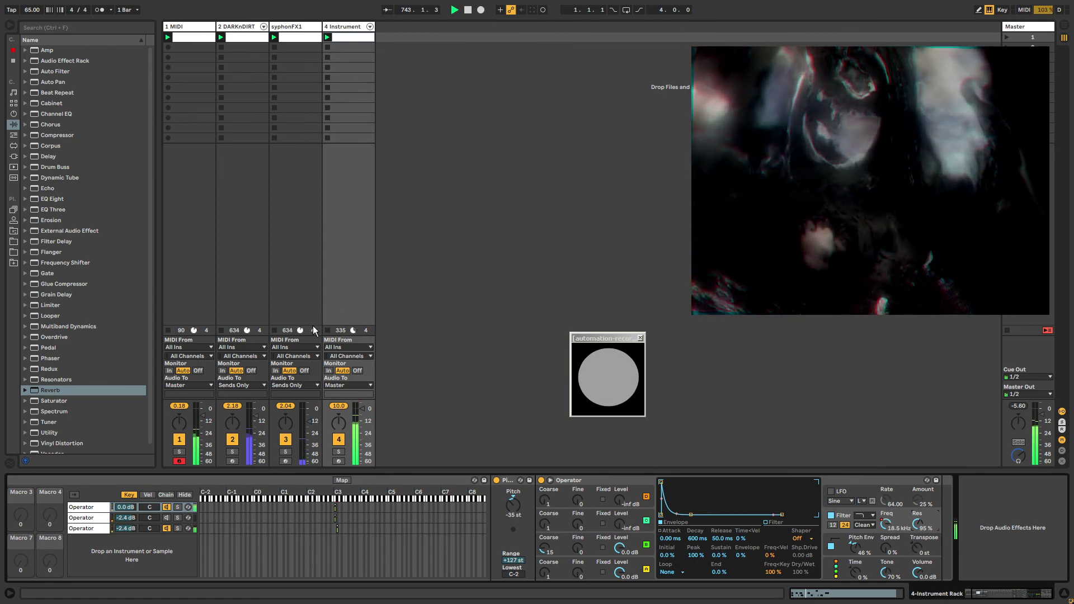
# Step: Show the devices on the 1 MIDI track and select its Reverb
pyautogui.click(180, 27)
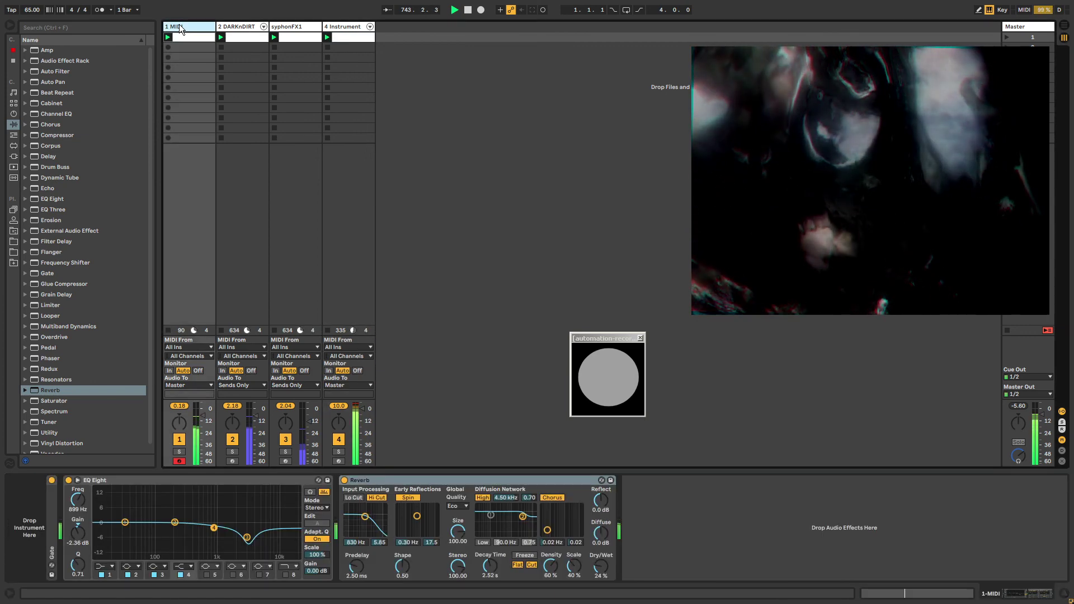
pyautogui.click(409, 478)
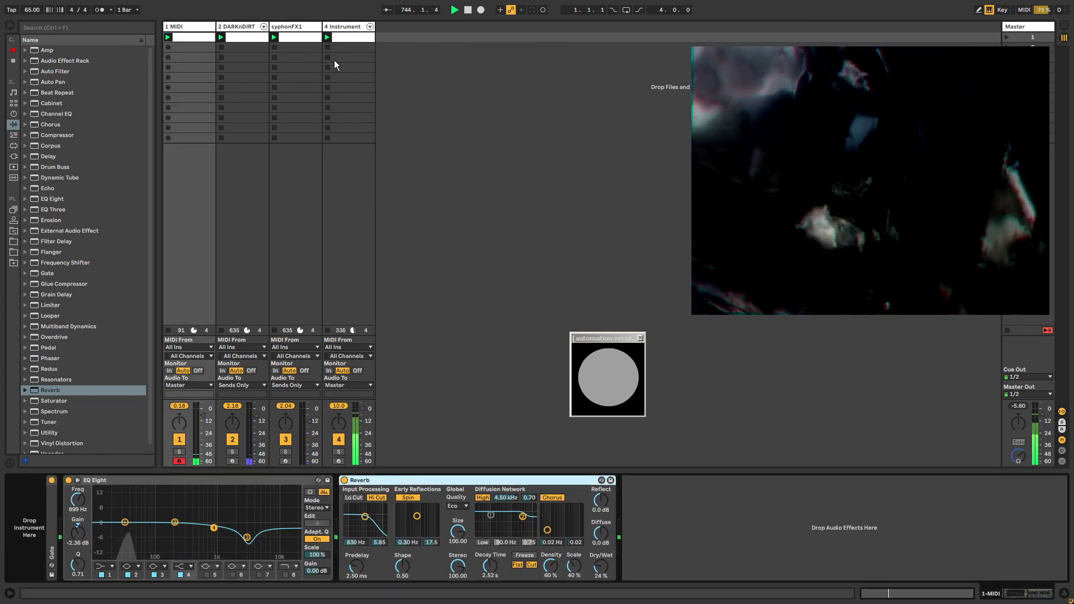
# Step: Insert a new MIDI track after 4 Instrument and load an Operator instrument onto it
pyautogui.click(342, 27)
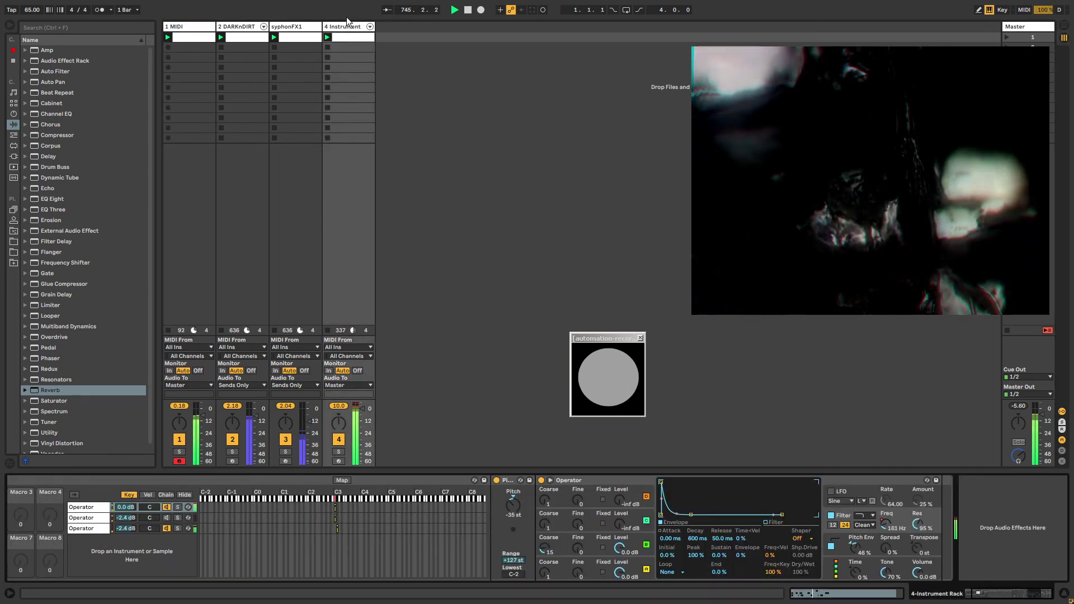
pyautogui.click(351, 30)
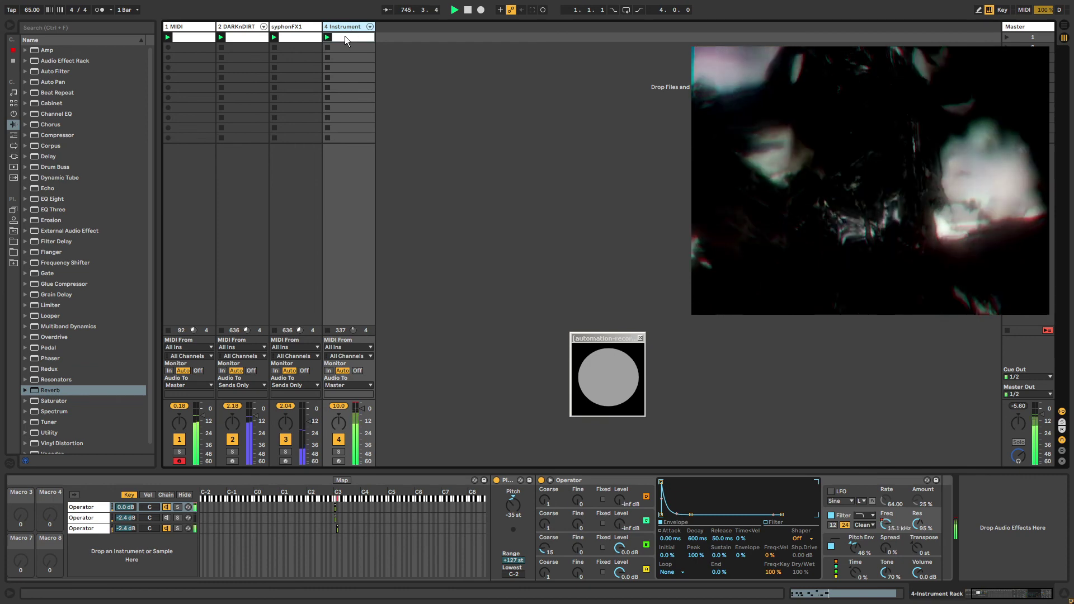
pyautogui.hotkey('ctrl', 'shift', 't')
pyautogui.click(13, 113)
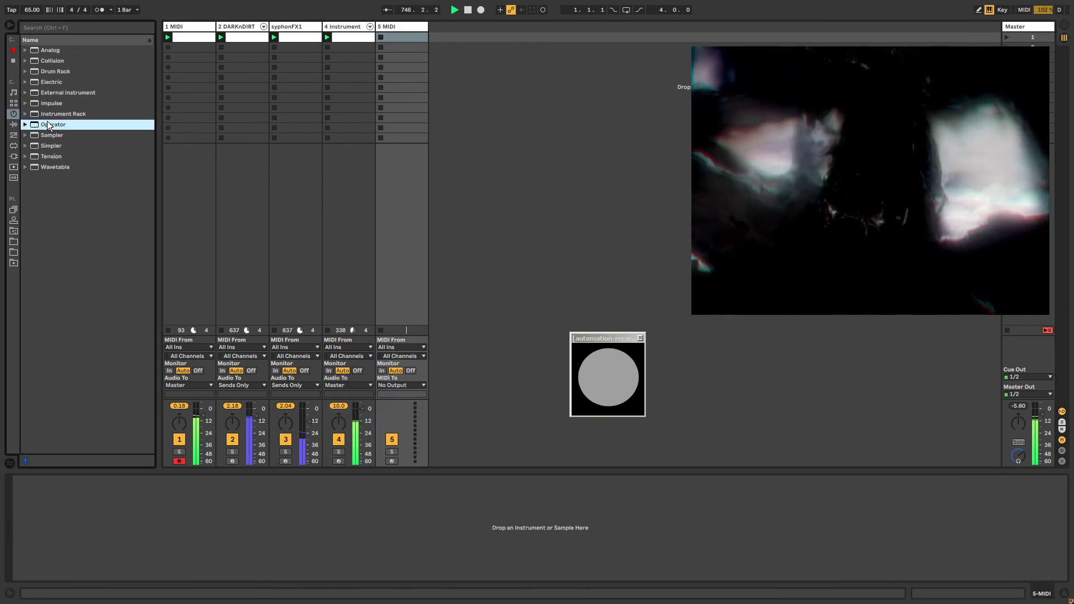
pyautogui.moveTo(47, 122); pyautogui.dragTo(398, 77)
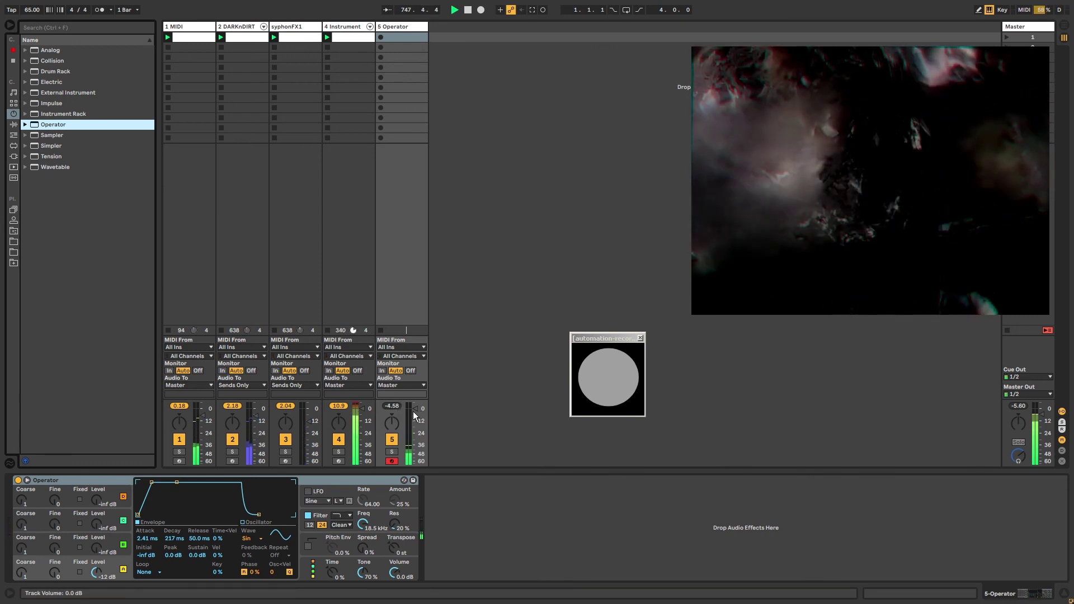
# Step: Record a two-bar chord clip in the first slot of the 5 Operator track and show its notes
pyautogui.click(382, 39)
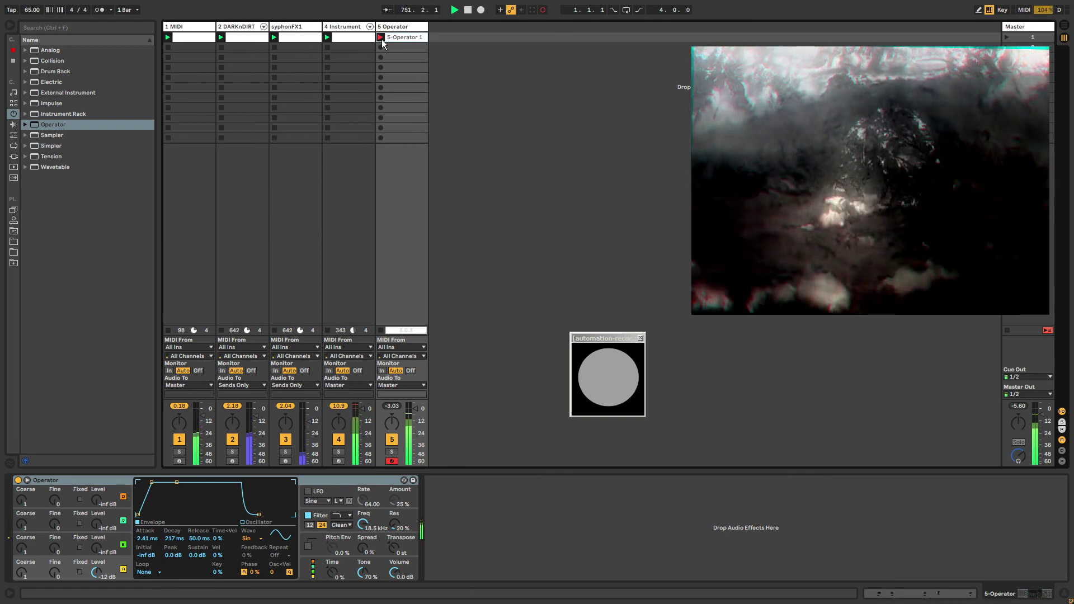
pyautogui.click(380, 38)
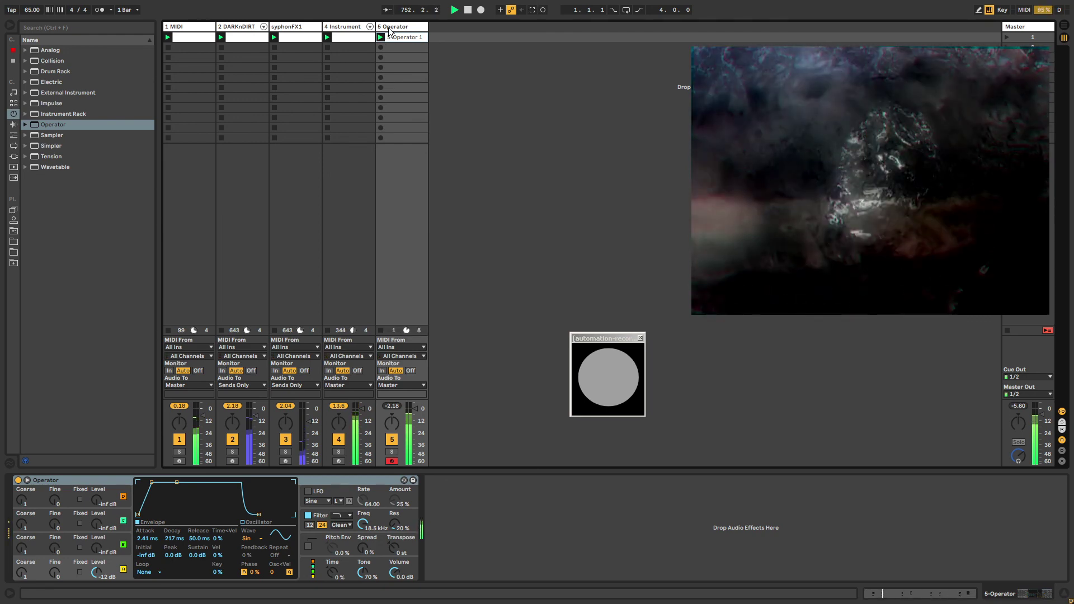
pyautogui.click(414, 36)
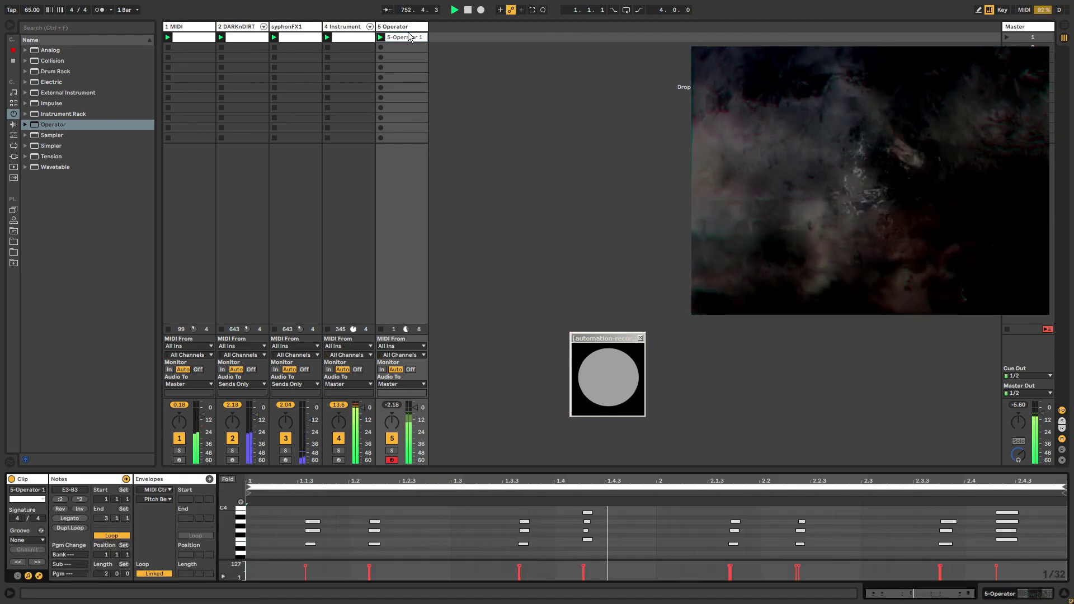
# Step: Add a Delay audio effect after the Operator on the 5 Operator track
pyautogui.click(399, 27)
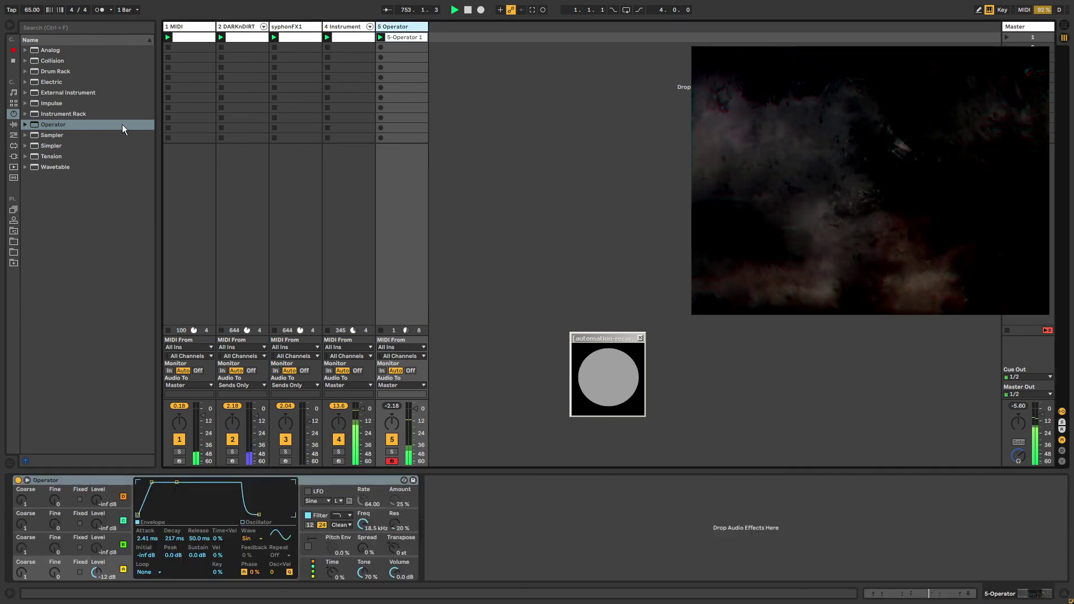
pyautogui.click(14, 124)
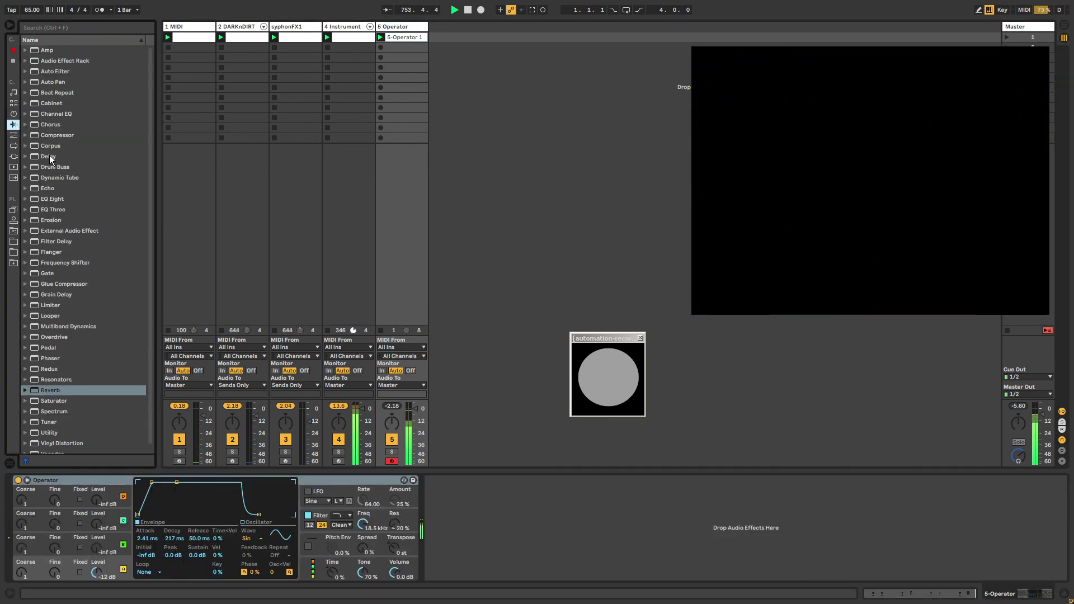
pyautogui.moveTo(446, 515); pyautogui.dragTo(448, 515)
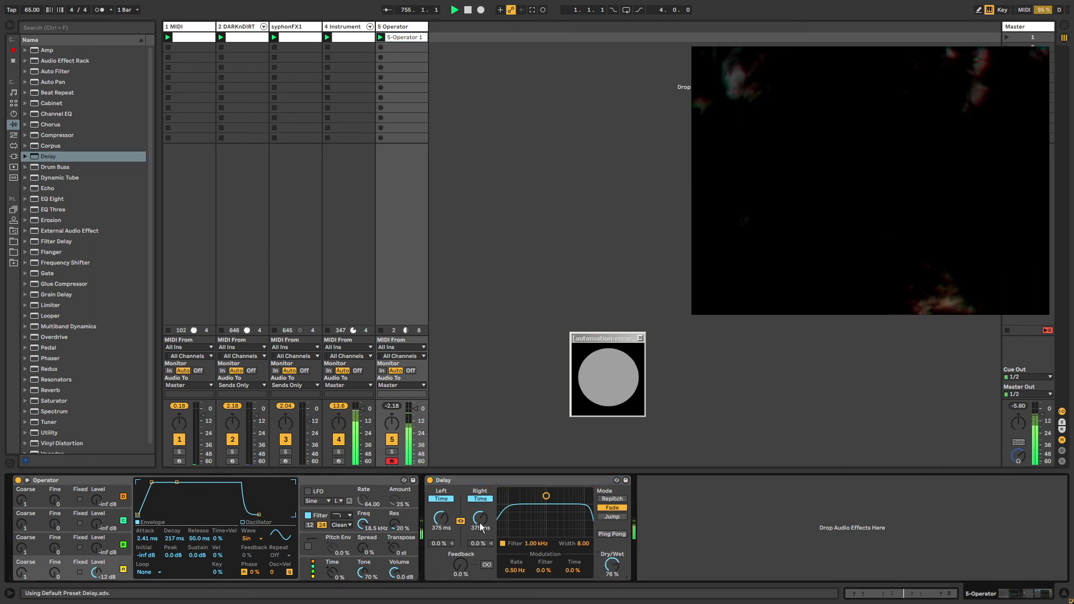
# Step: Set the Delay time to 327 ms, and unlink the chord clip's left delay-time envelope with a loop length of 6 1 2
pyautogui.moveTo(478, 522); pyautogui.dragTo(480, 548)
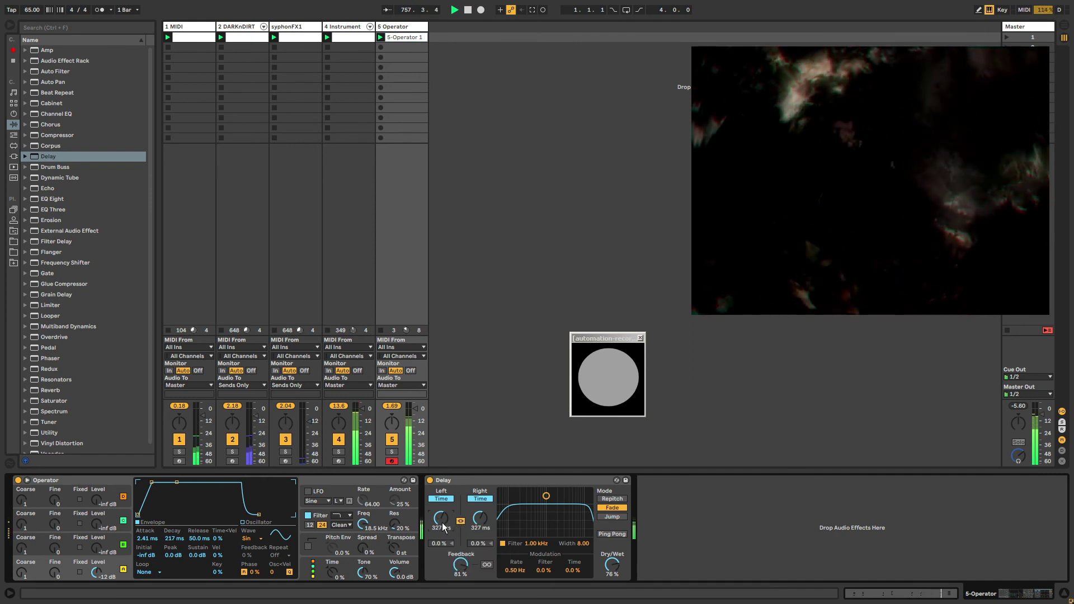
pyautogui.hotkey('shift', 'Tab')
pyautogui.click(151, 573)
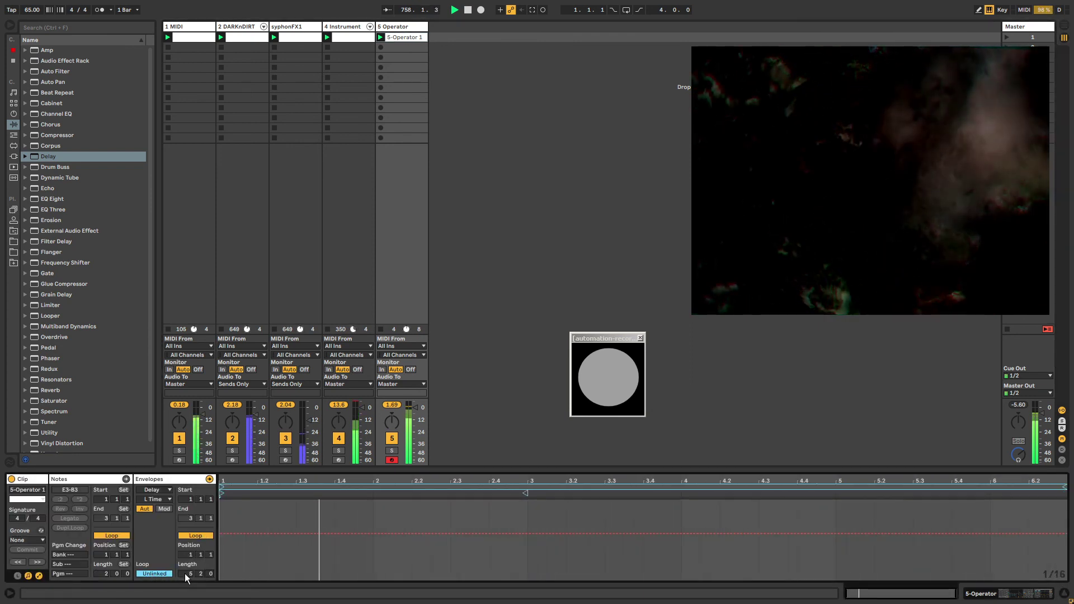
pyautogui.moveTo(185, 573); pyautogui.dragTo(216, 503)
pyautogui.moveTo(1010, 487); pyautogui.dragTo(1069, 486)
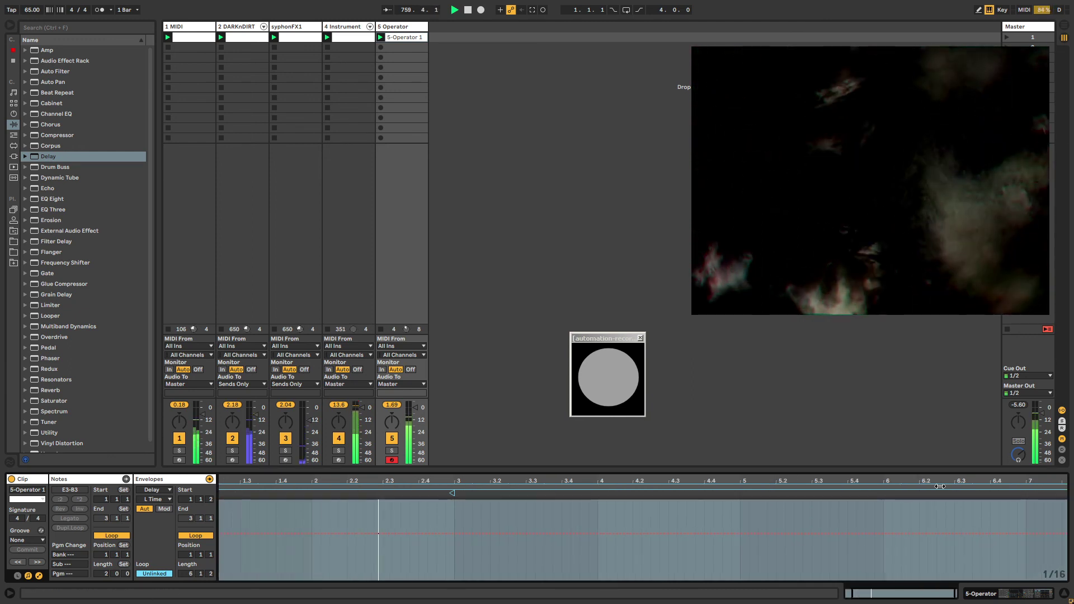
# Step: Set the grid of the chord clip's delay-time envelope to a fixed 1/32
pyautogui.click(617, 525)
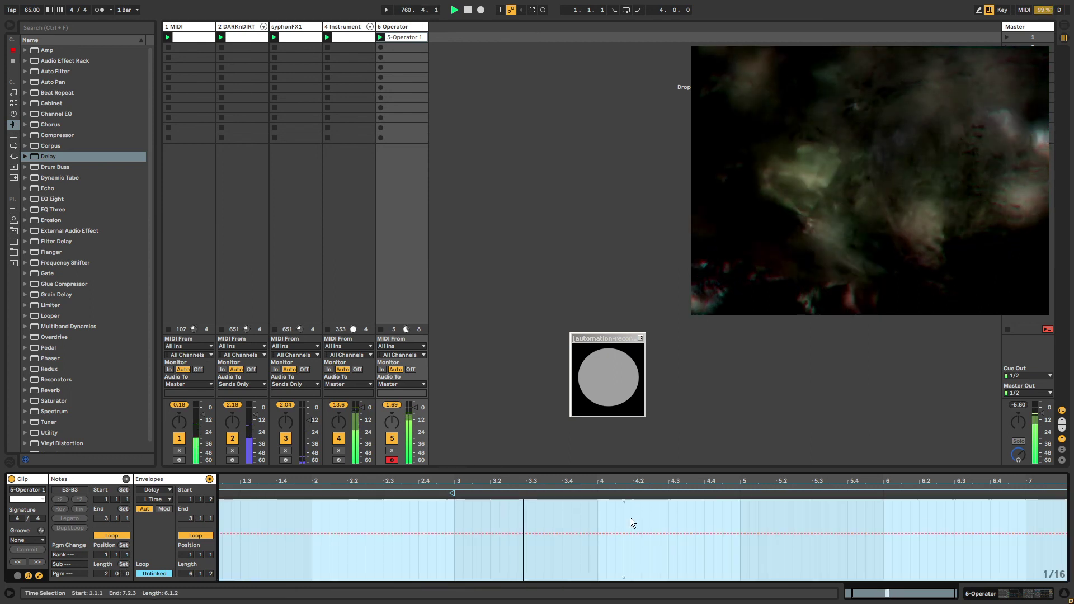
pyautogui.click(632, 549)
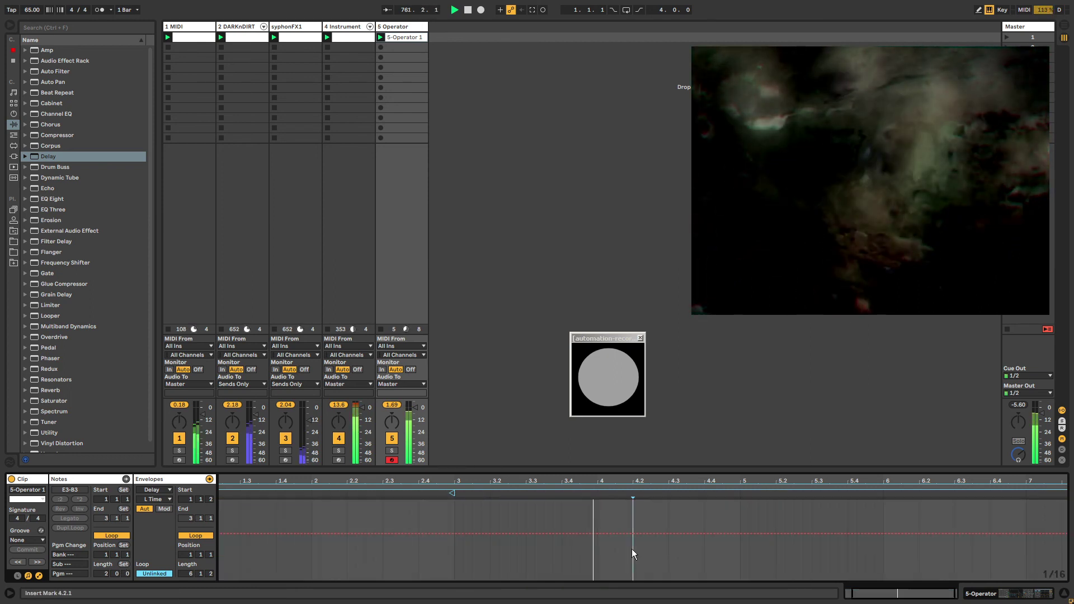
pyautogui.rightClick(763, 549)
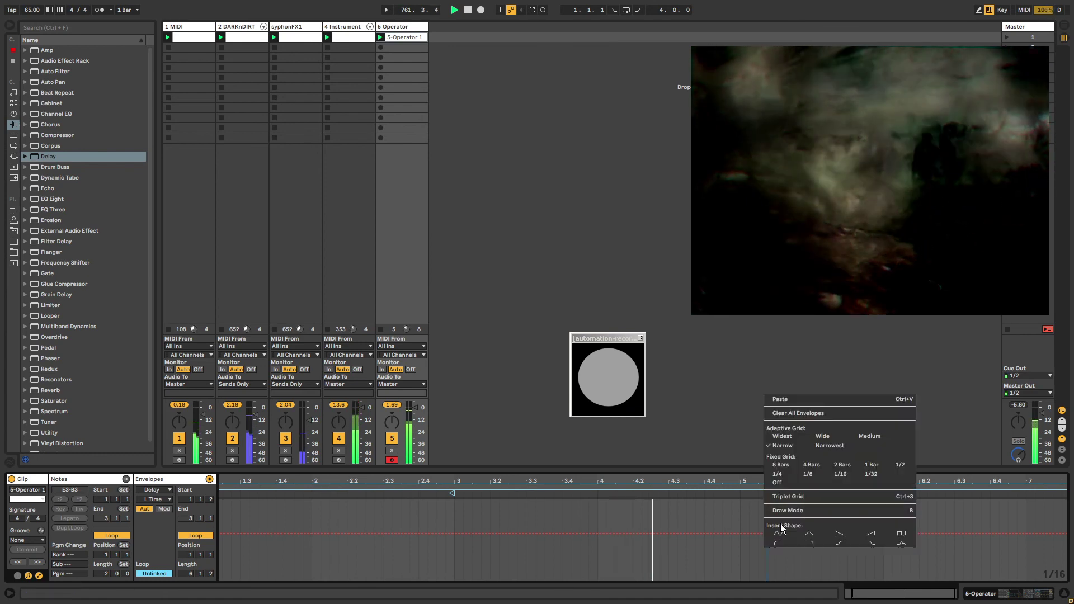
pyautogui.click(811, 473)
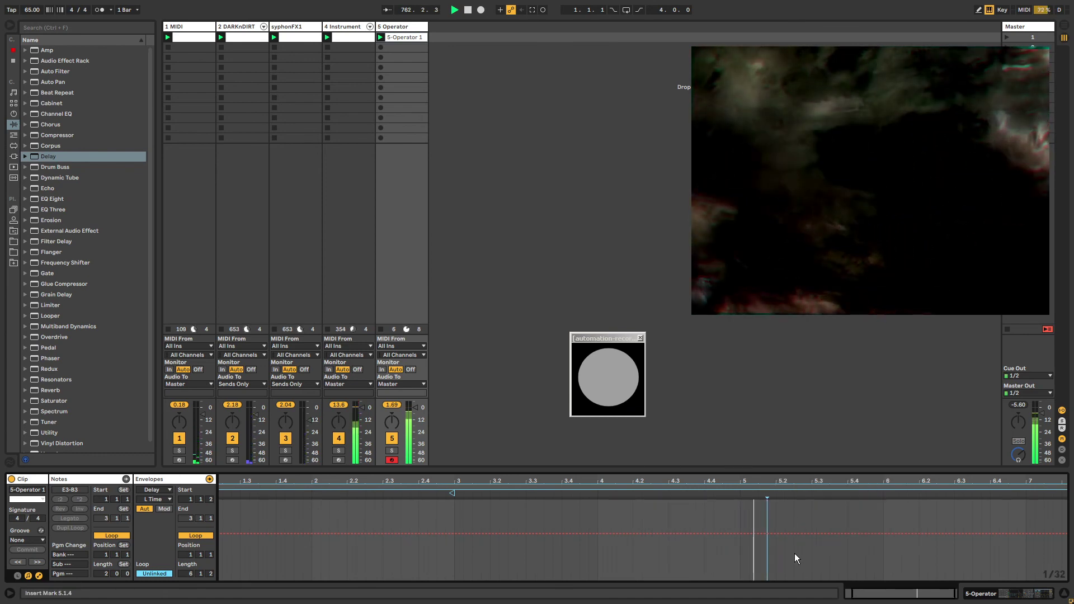
# Step: Enable session recording and record a downward sweep of the Delay's left time into the chord clip
pyautogui.hotkey('shift', 'Tab')
pyautogui.hotkey('shift', 'F9')
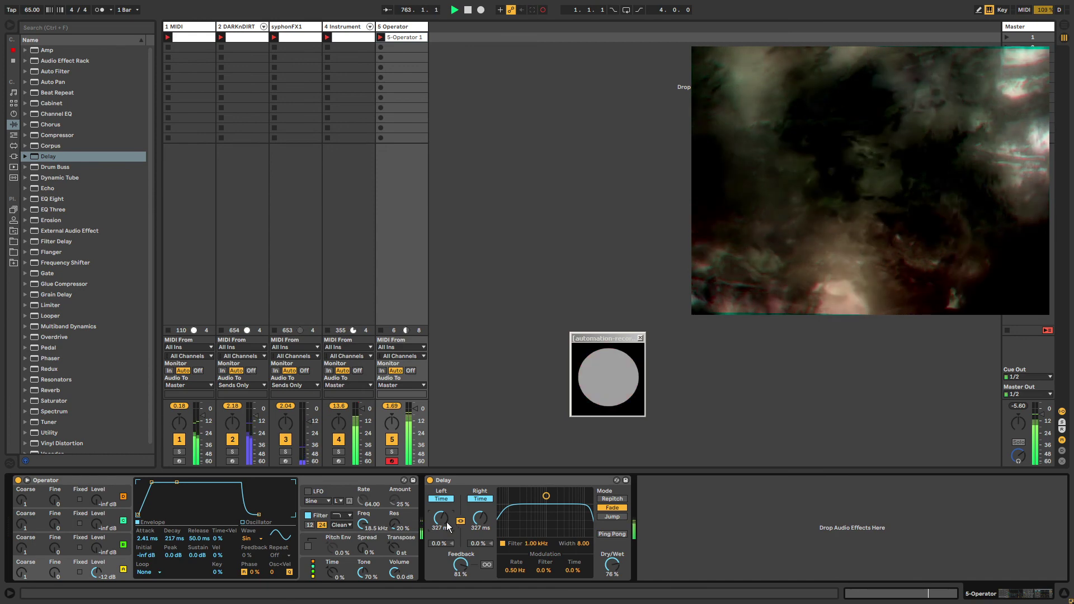
pyautogui.moveTo(446, 522); pyautogui.dragTo(446, 573)
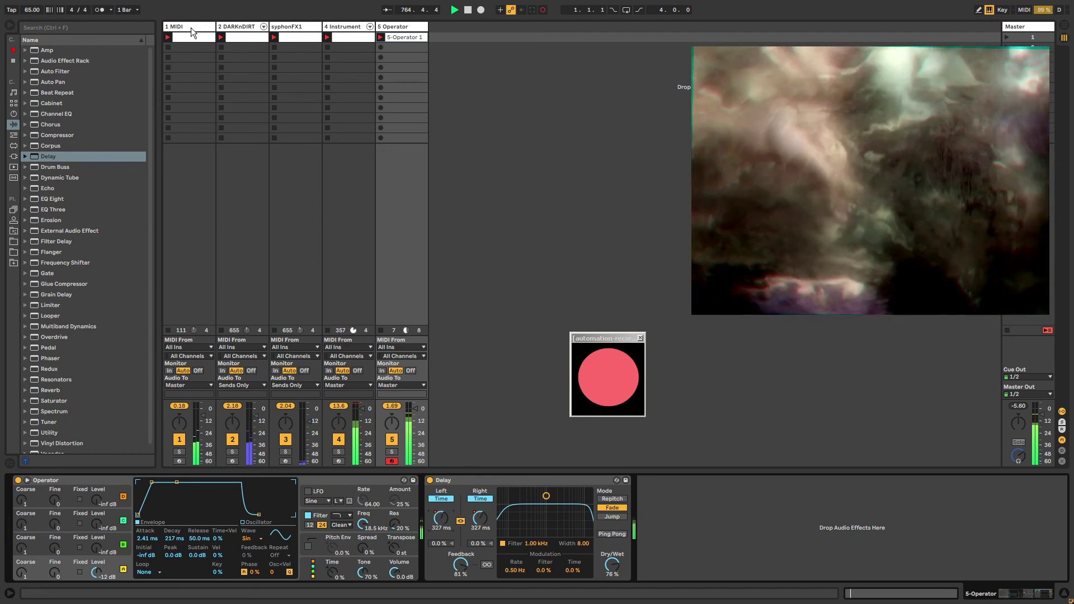
# Step: Check the devices on the first three tracks and deactivate the DARKnDIRTYbeat rack on the 2 DARKnDIRT track
pyautogui.click(190, 26)
pyautogui.click(238, 28)
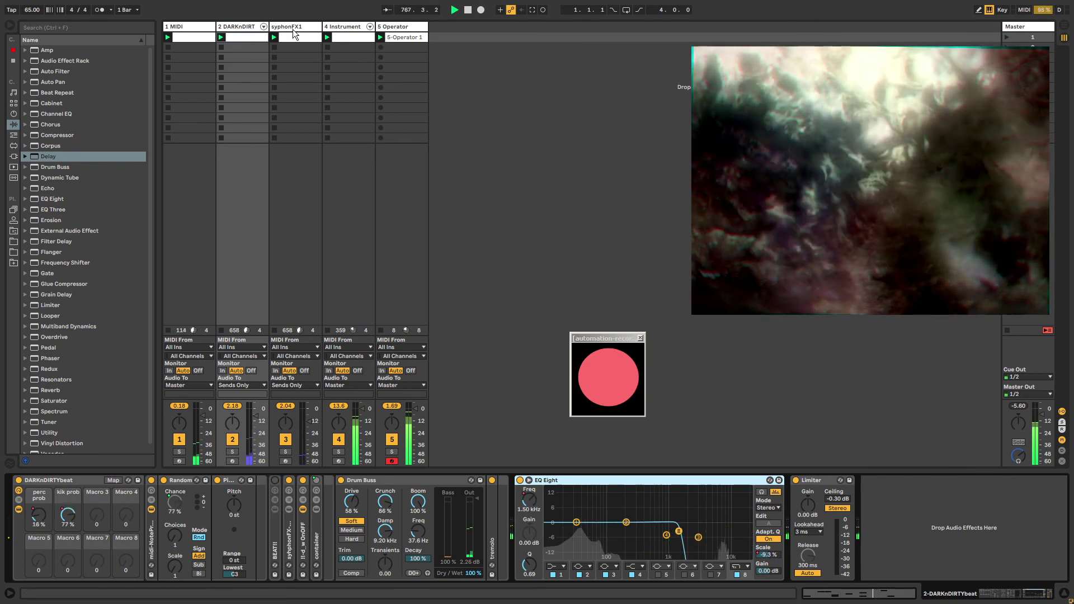
pyautogui.click(317, 247)
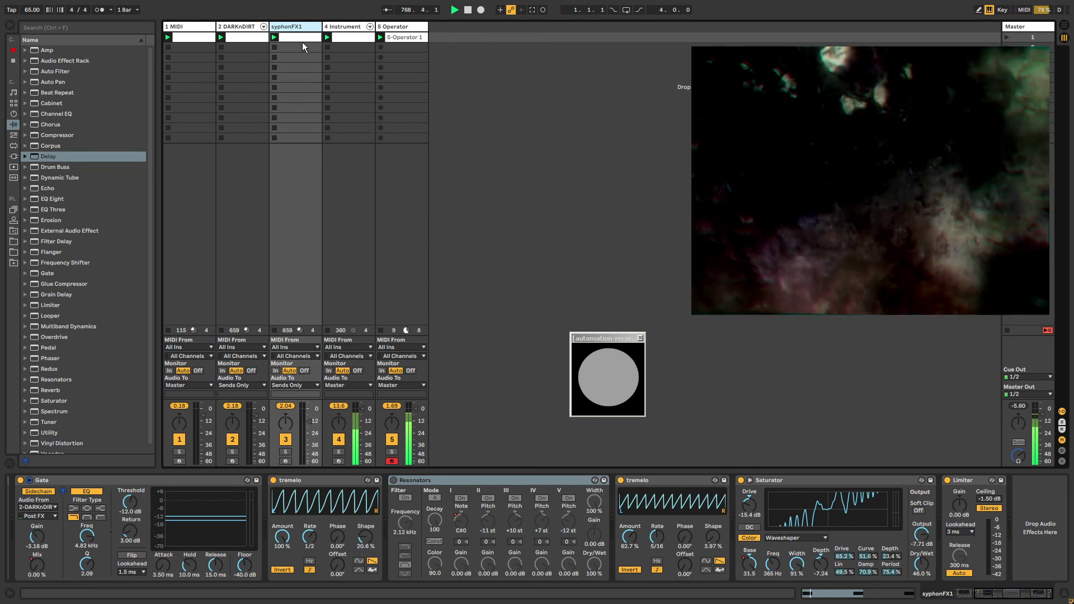
pyautogui.click(239, 26)
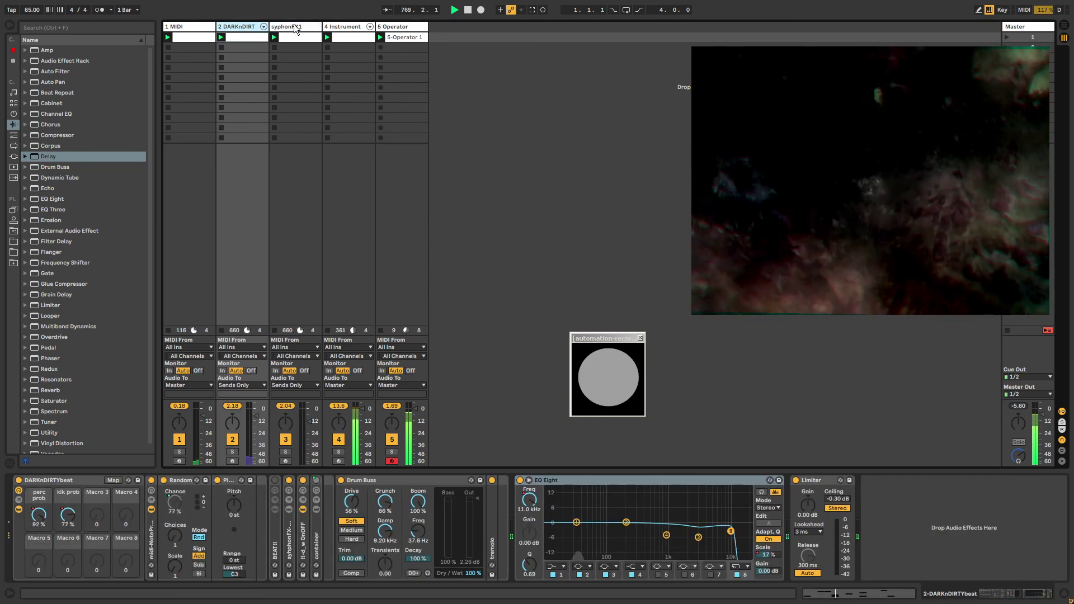
pyautogui.click(297, 28)
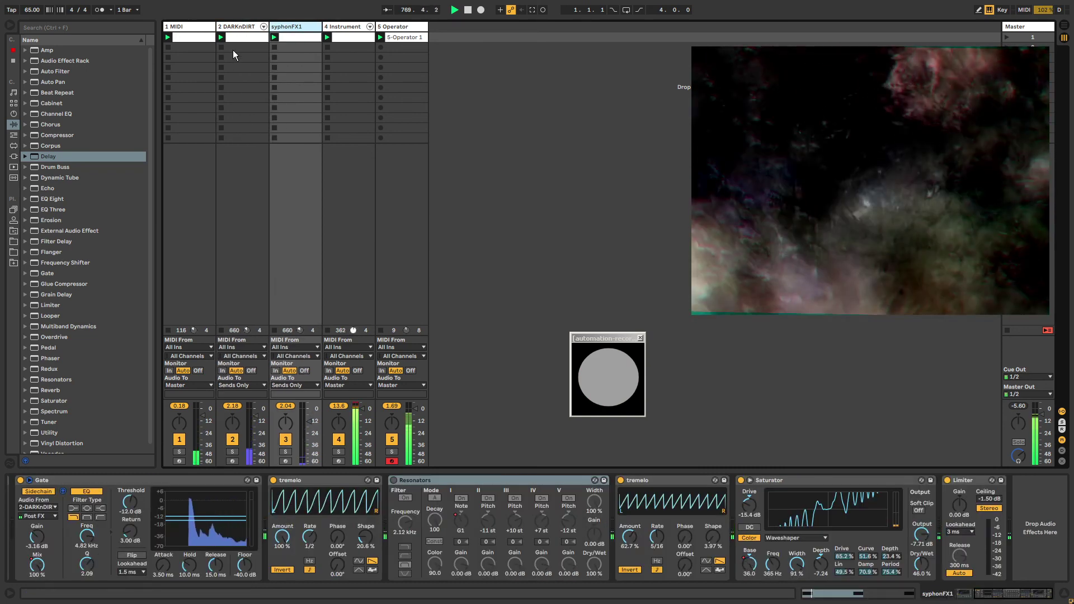
pyautogui.click(244, 28)
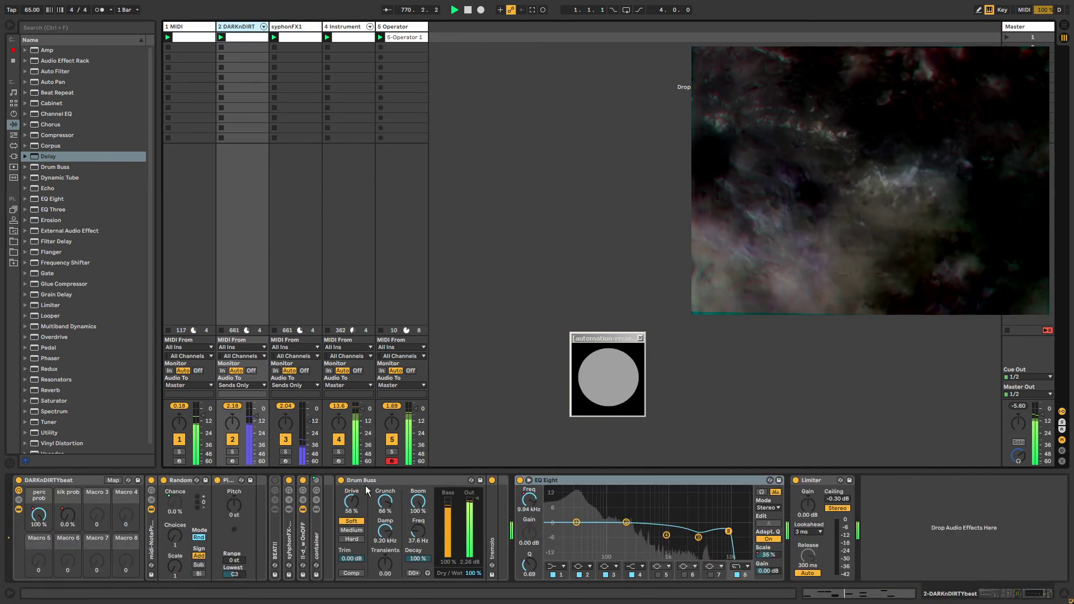
pyautogui.click(69, 480)
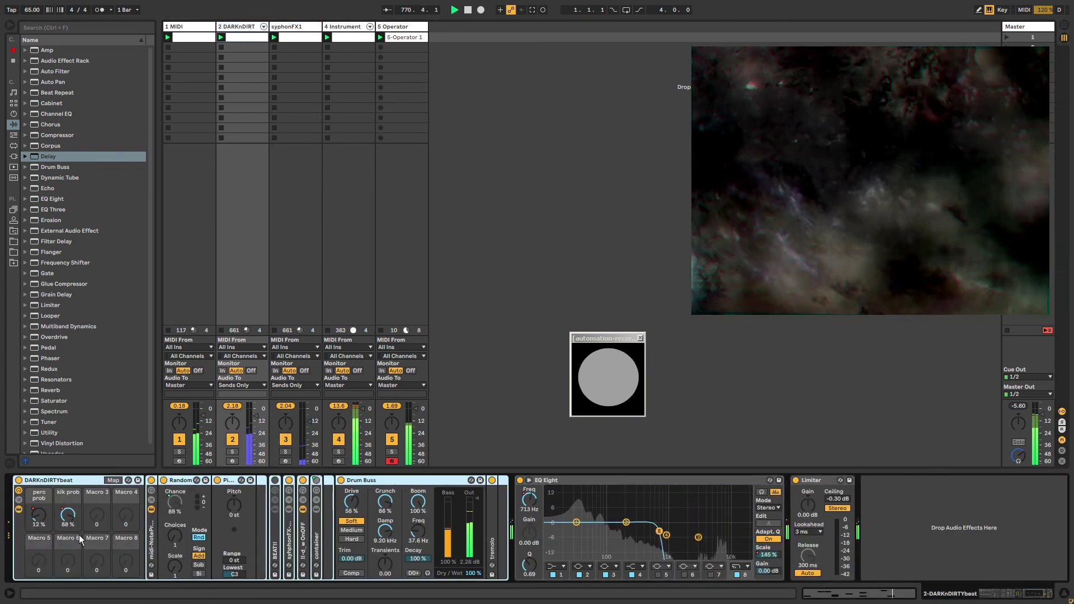
pyautogui.click(18, 481)
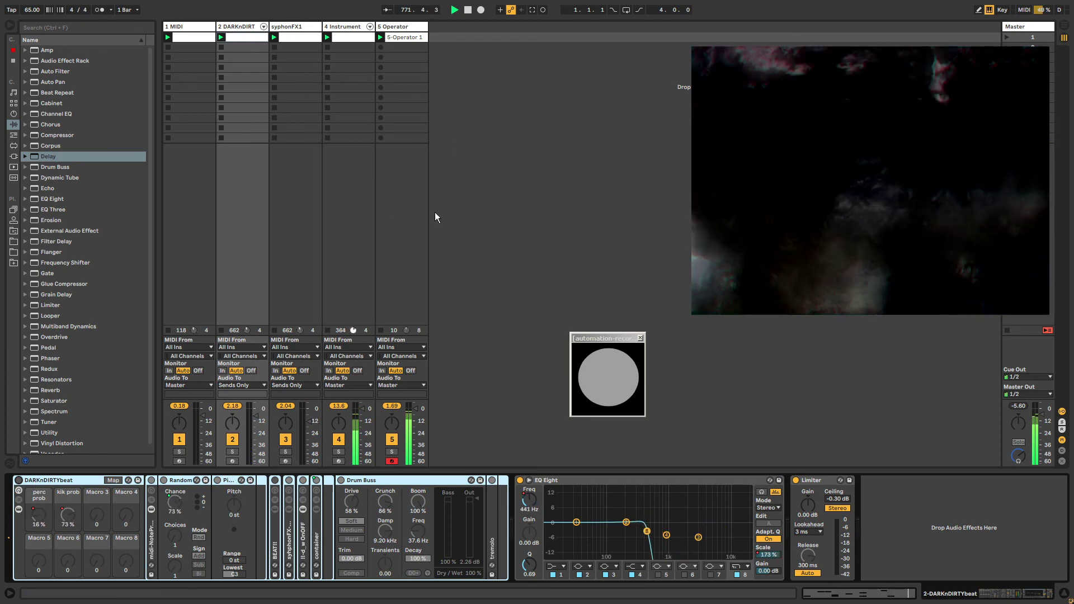
# Step: Record Delay time automation into the chord clip on 5 Operator, sweeping down to about 2.54 ms and back up to about 24.1 ms
pyautogui.click(387, 26)
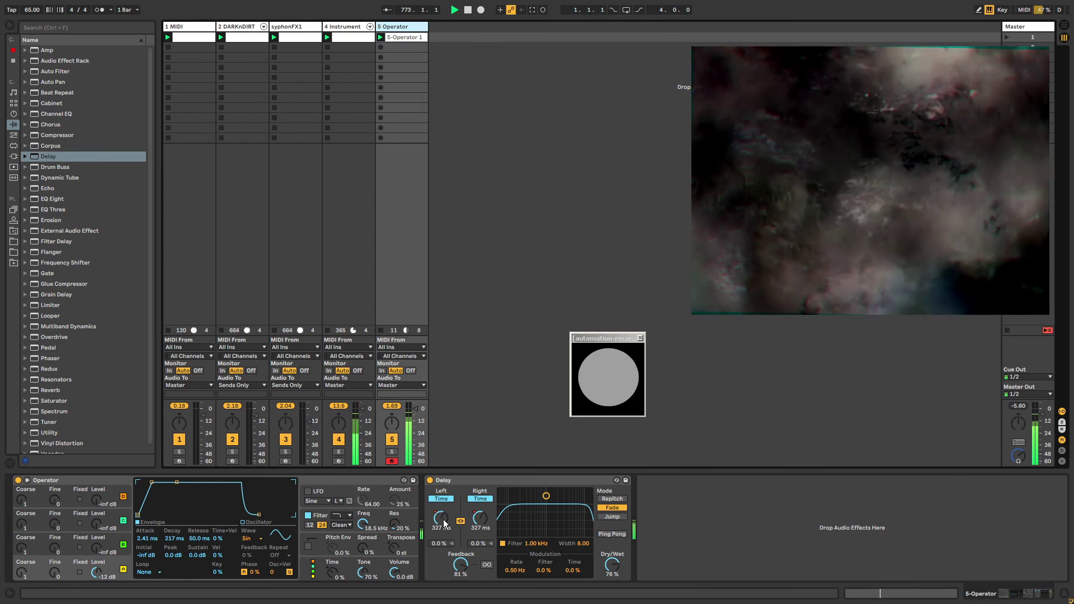
pyautogui.click(445, 523)
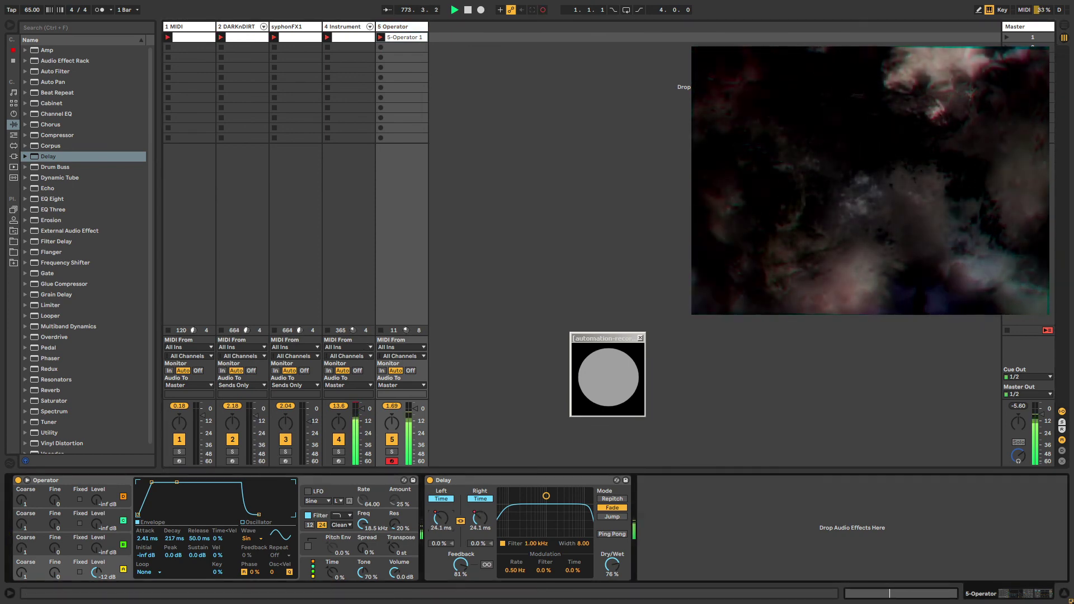
pyautogui.hotkey('shift', 'F9')
pyautogui.moveTo(445, 523); pyautogui.dragTo(445, 560)
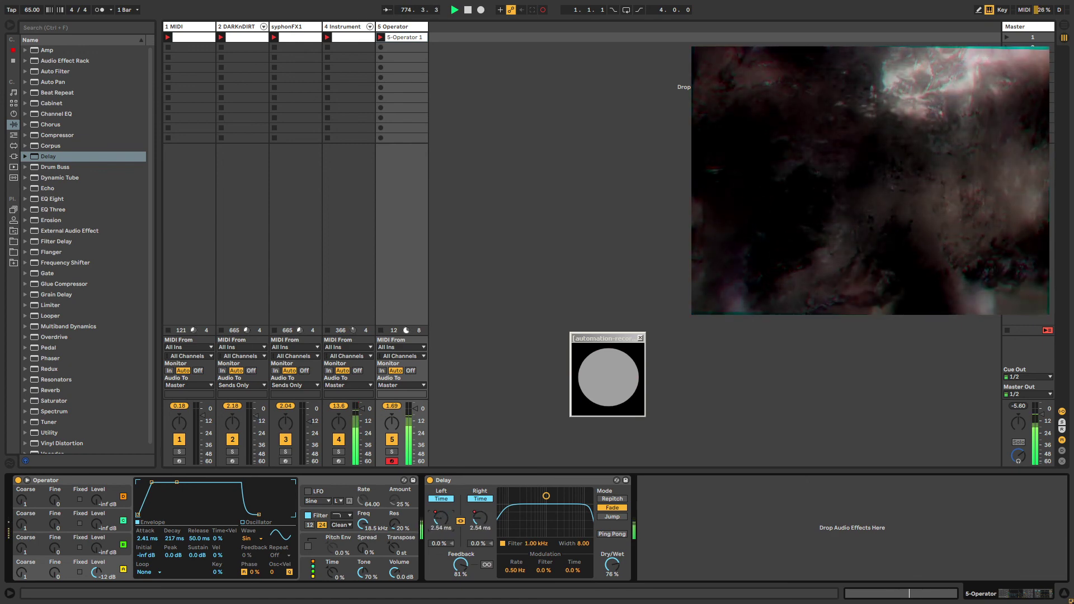
pyautogui.moveTo(441, 519)
pyautogui.mouseDown()
pyautogui.moveTo(441, 470)
pyautogui.moveTo(441, 503)
pyautogui.mouseUp()
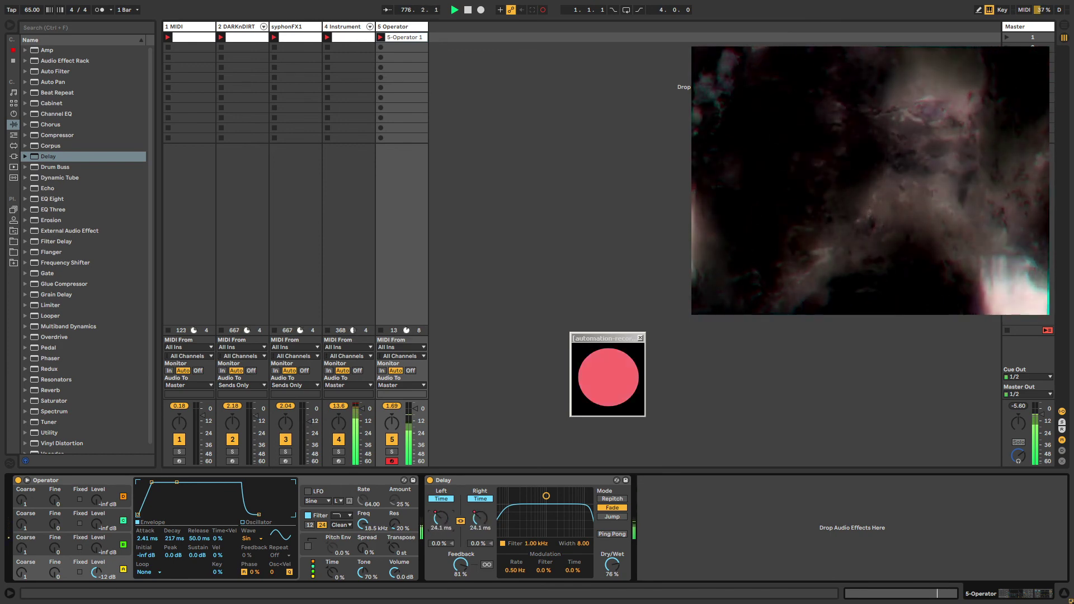
# Step: Step through the other tracks' devices, return to 5 Operator and record another Delay time sweep down to about 66.8 ms
pyautogui.click(253, 25)
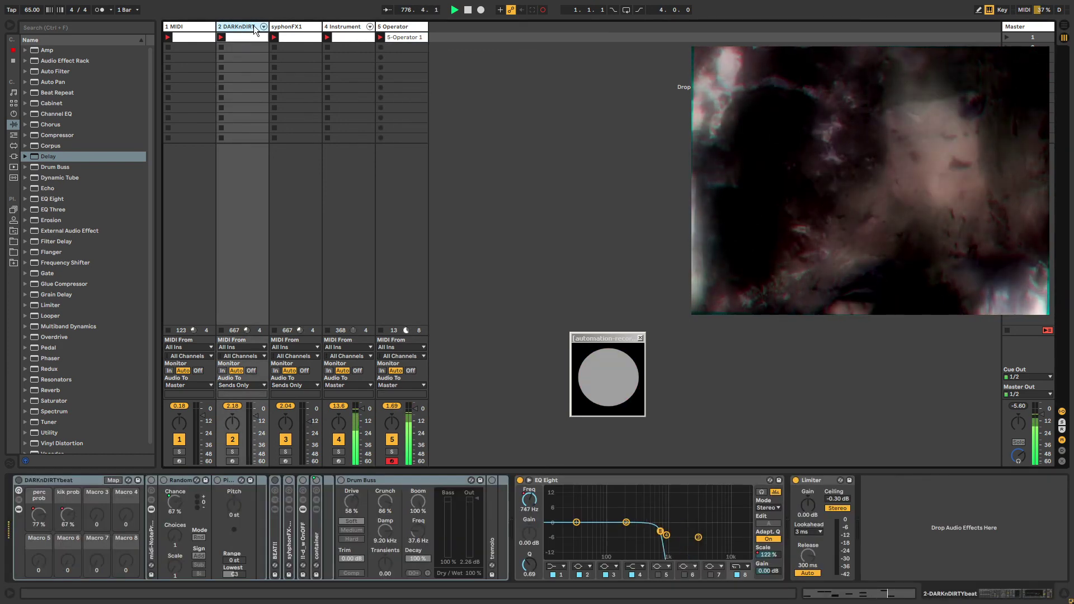
pyautogui.press('Left')
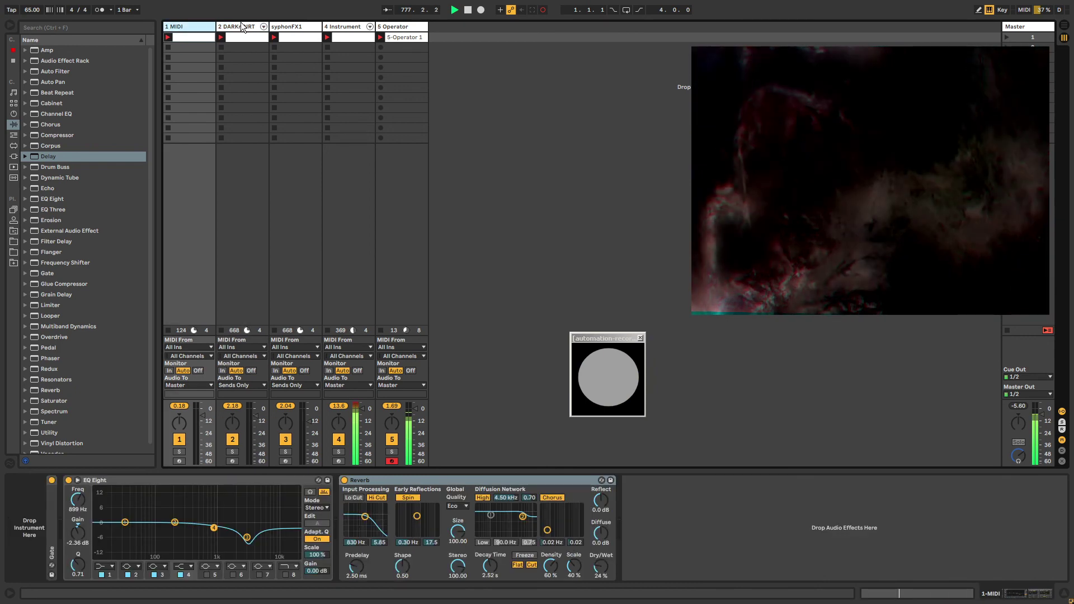
pyautogui.click(300, 24)
pyautogui.press('Right')
pyautogui.press('Right')
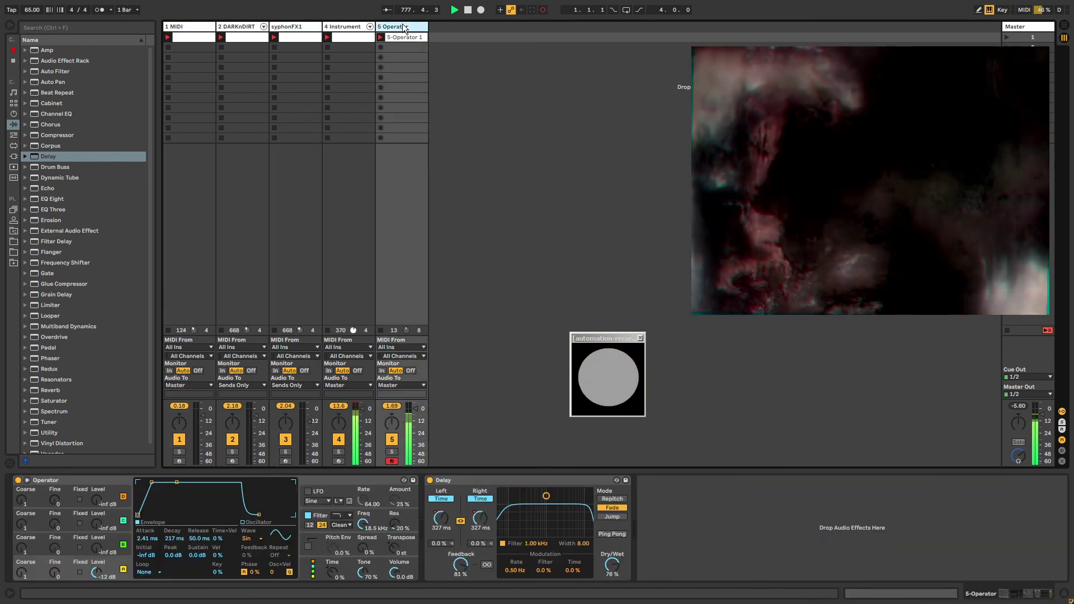
pyautogui.moveTo(442, 524); pyautogui.dragTo(442, 552)
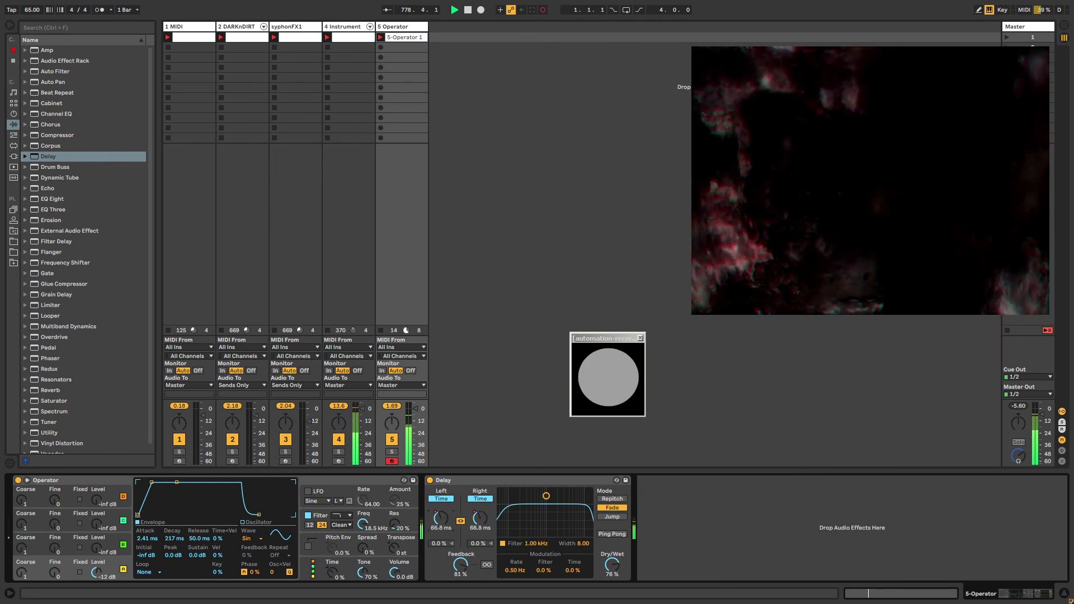
# Step: Show the recorded left delay-time automation in the chord clip, turn off Draw Mode and select the whole envelope
pyautogui.rightClick(442, 525)
pyautogui.click(473, 526)
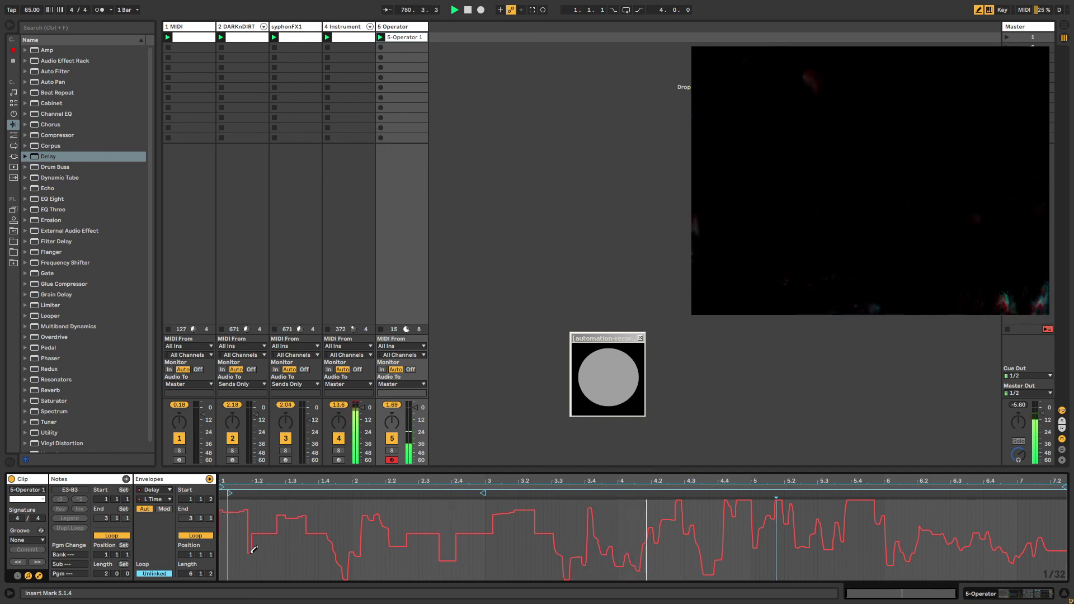
pyautogui.press('b')
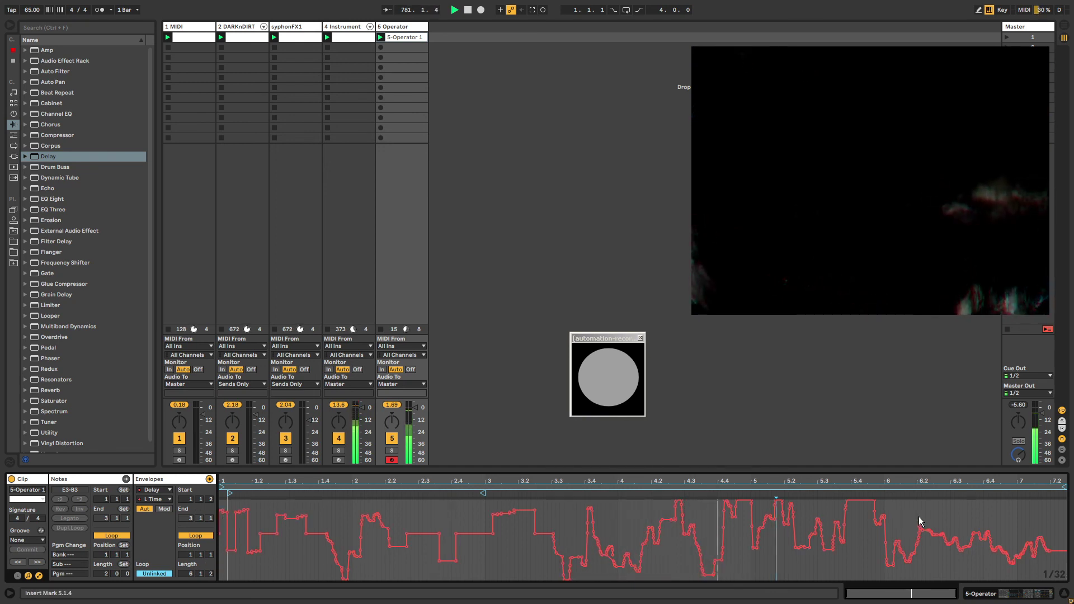
pyautogui.hotkey('ctrl', 'a')
pyautogui.rightClick(707, 506)
pyautogui.press('Escape')
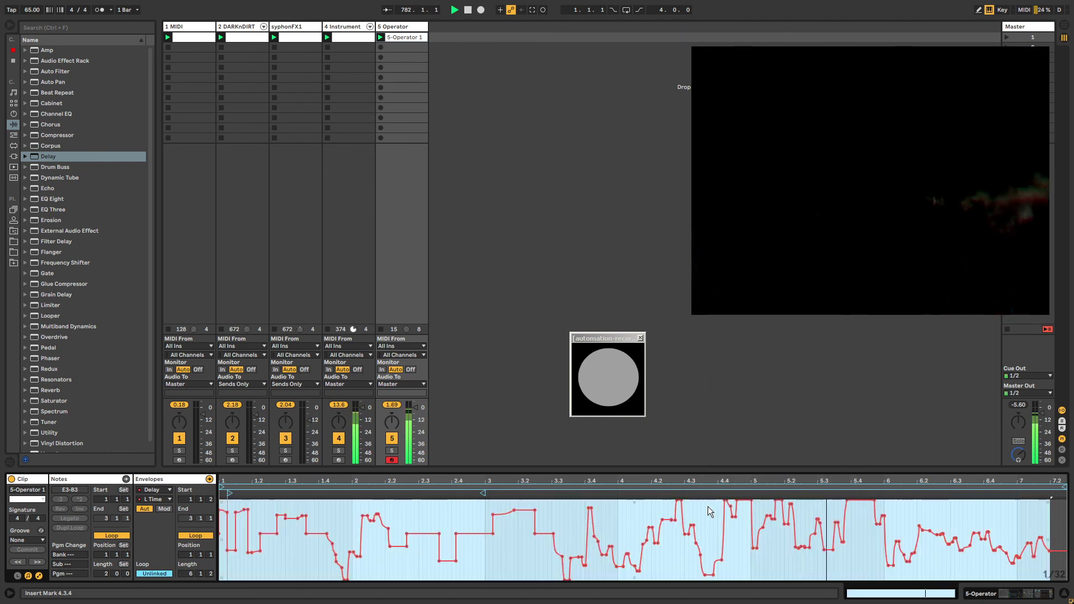
# Step: Return to the devices of the 2 DARKnDIRT track and reactivate its DARKnDIRTYbeat rack
pyautogui.click(243, 27)
pyautogui.click(184, 35)
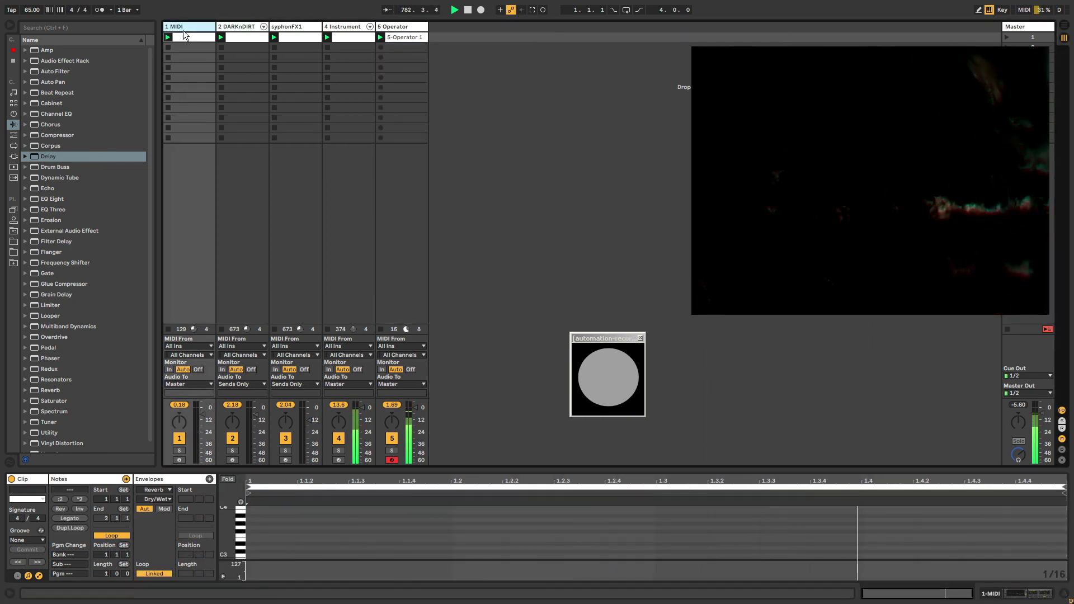
pyautogui.doubleClick(183, 31)
pyautogui.click(222, 31)
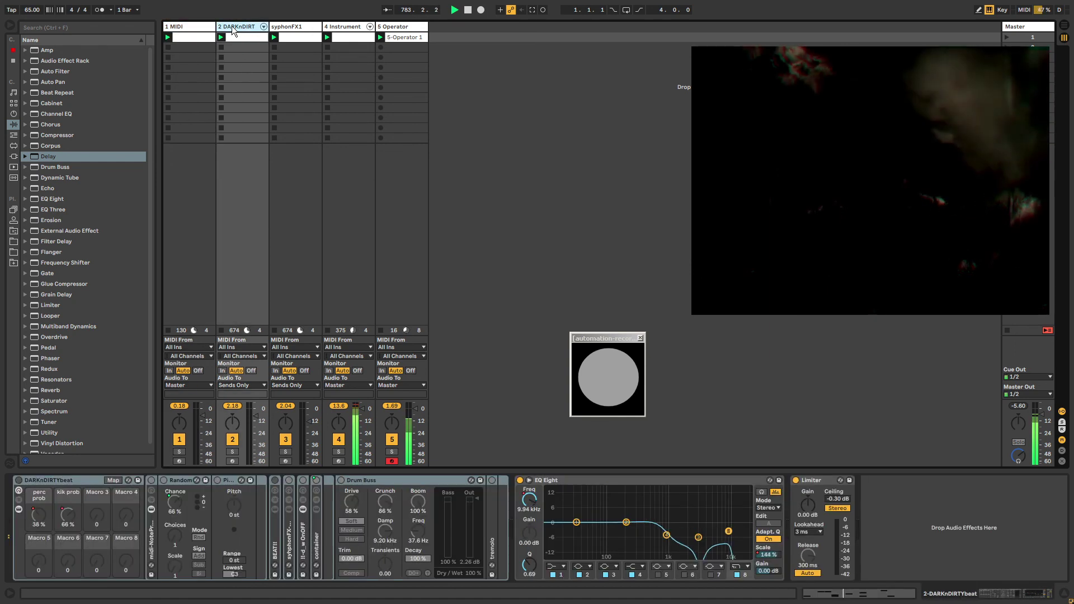
pyautogui.click(18, 480)
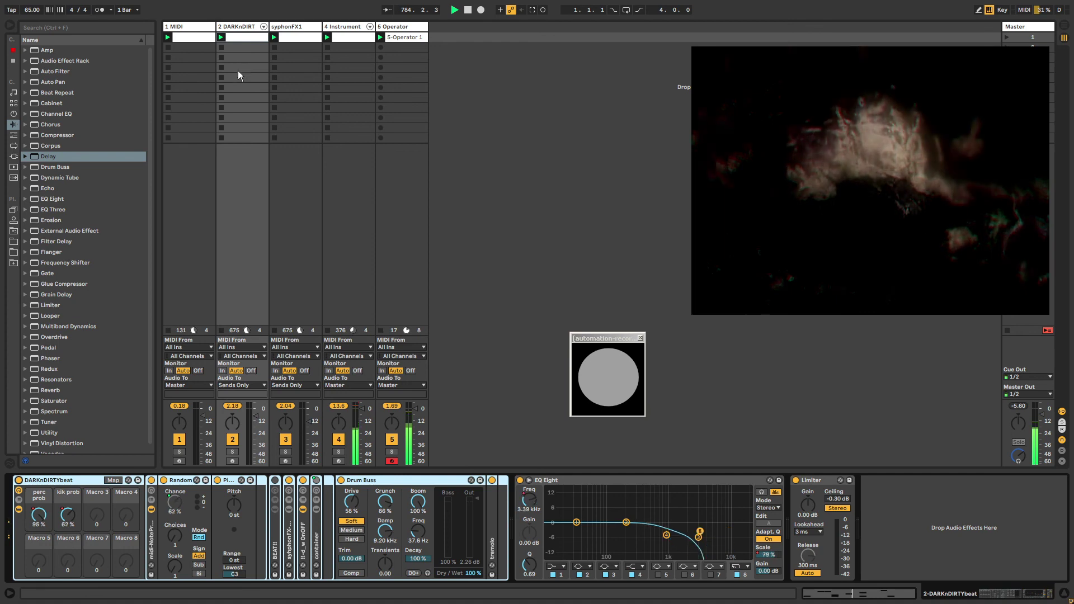
# Step: Unfold the BEAT!! rack inside DARKnDIRTYbeat and inspect the devices in its first two Operator chains
pyautogui.click(297, 28)
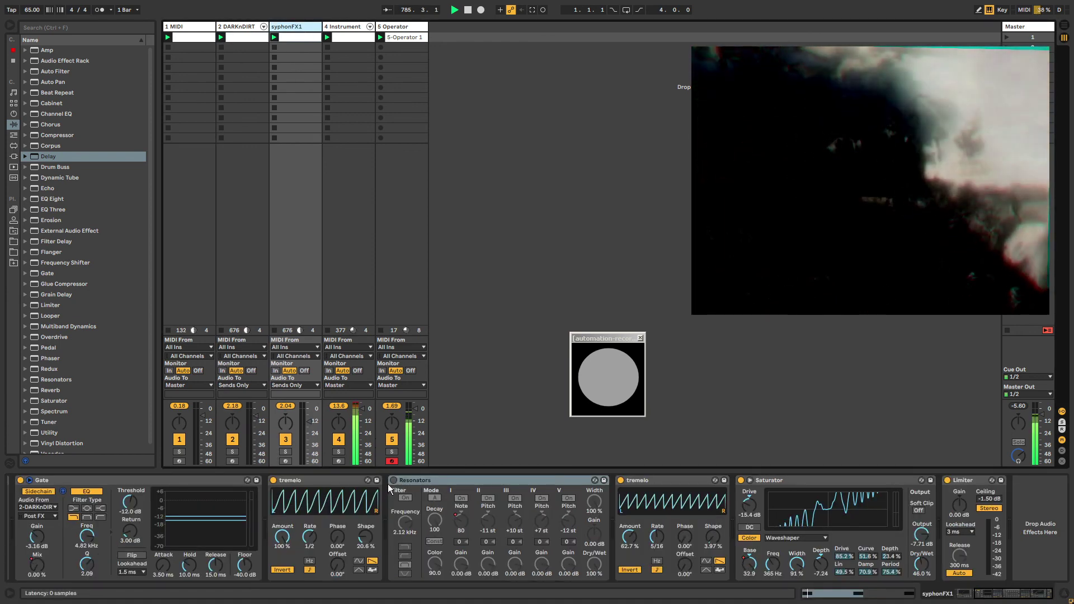
pyautogui.click(240, 31)
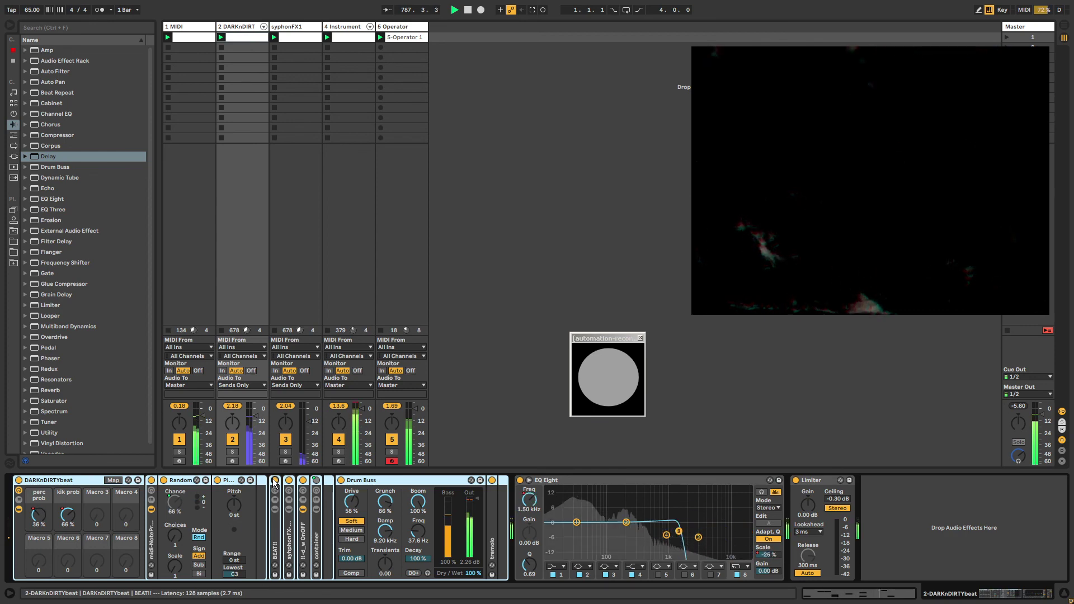
pyautogui.doubleClick(272, 518)
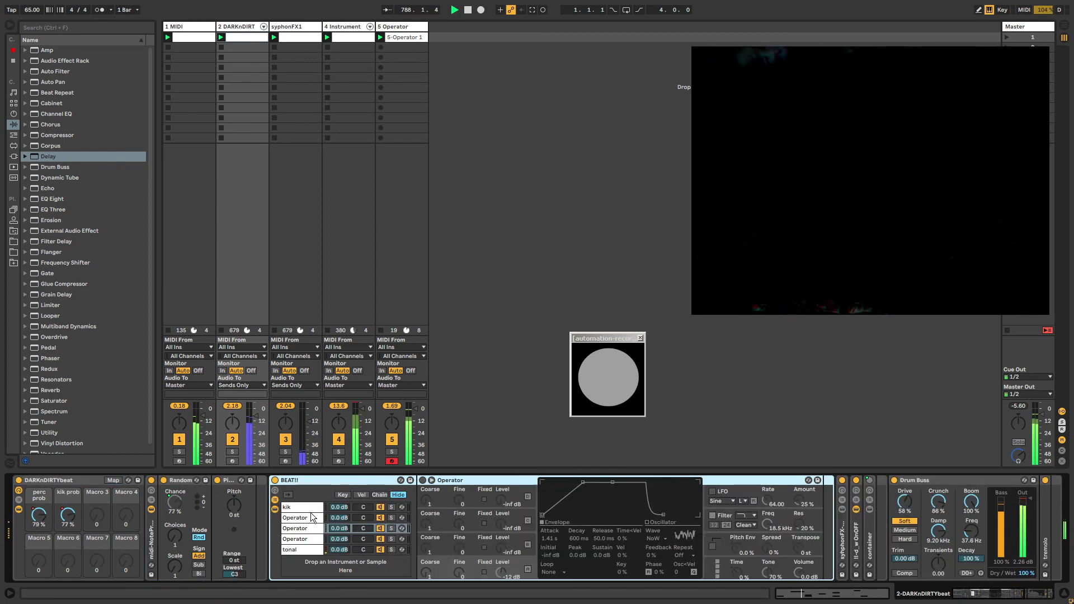
pyautogui.click(311, 519)
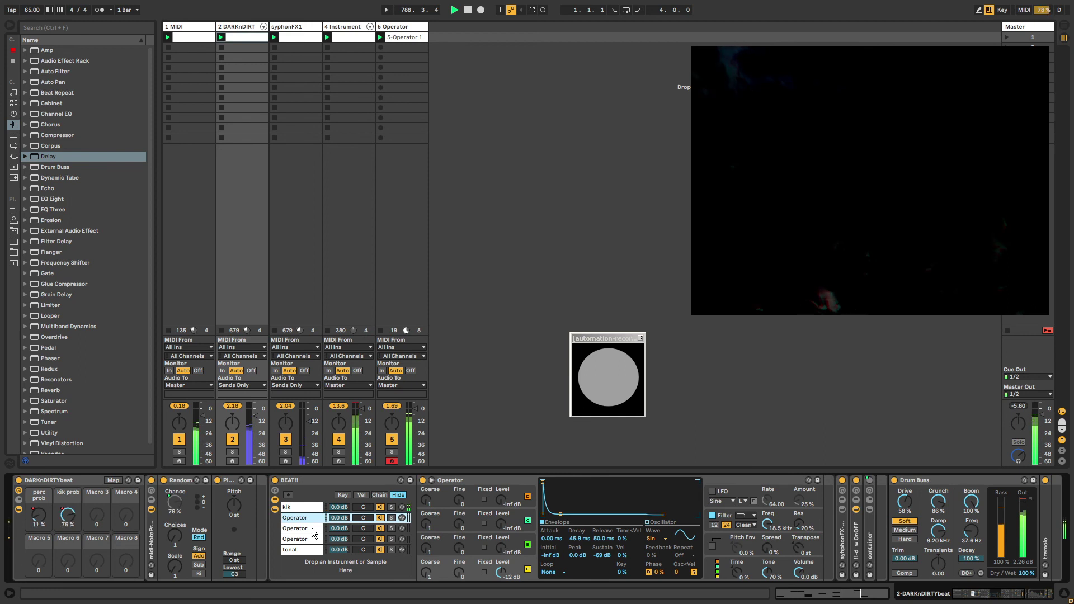
pyautogui.click(311, 532)
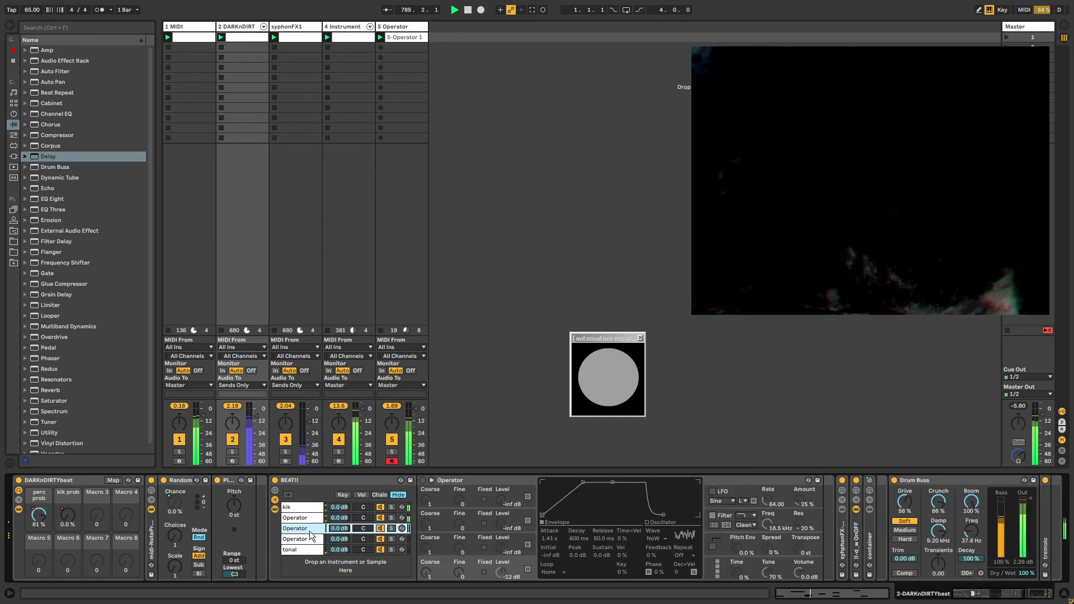
# Step: Inspect the last Operator, tonal, second and kik chains of the BEAT!! rack, then fold the DARKnDIRTYbeat rack
pyautogui.click(307, 539)
pyautogui.click(304, 551)
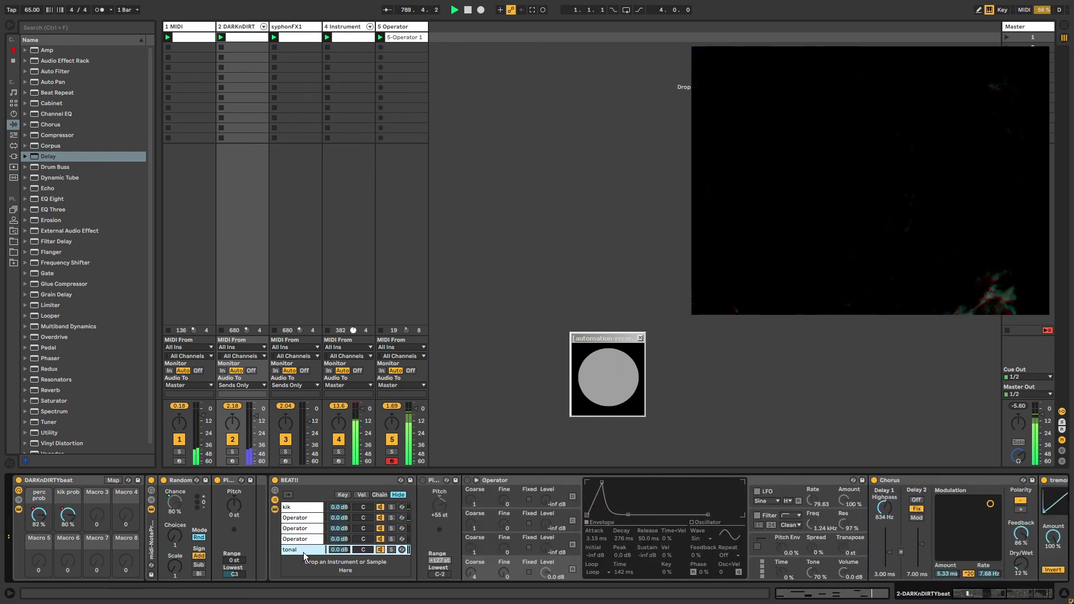
pyautogui.click(305, 519)
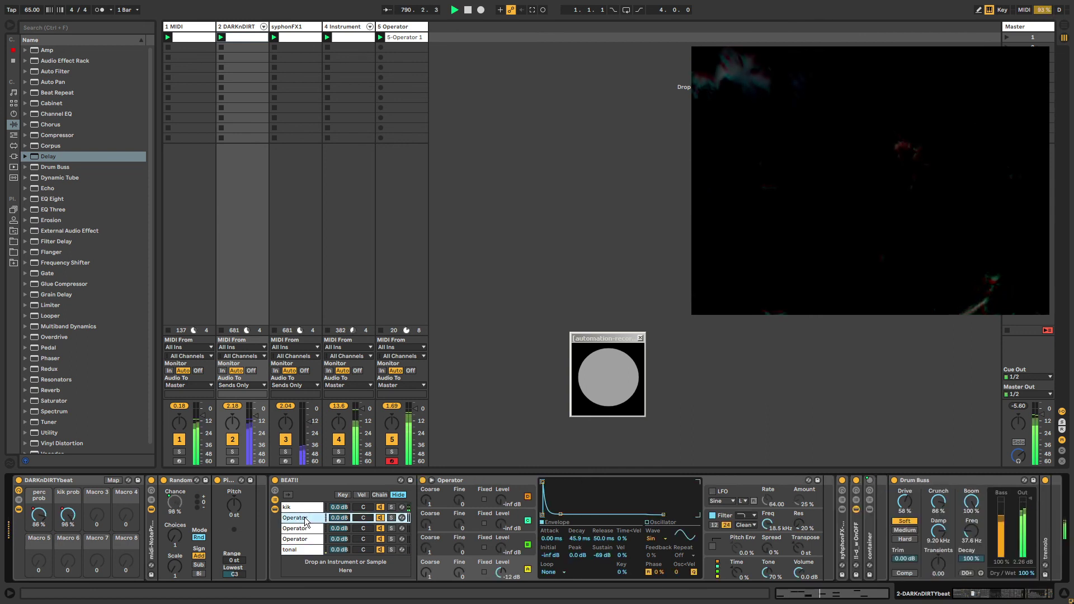
pyautogui.click(303, 507)
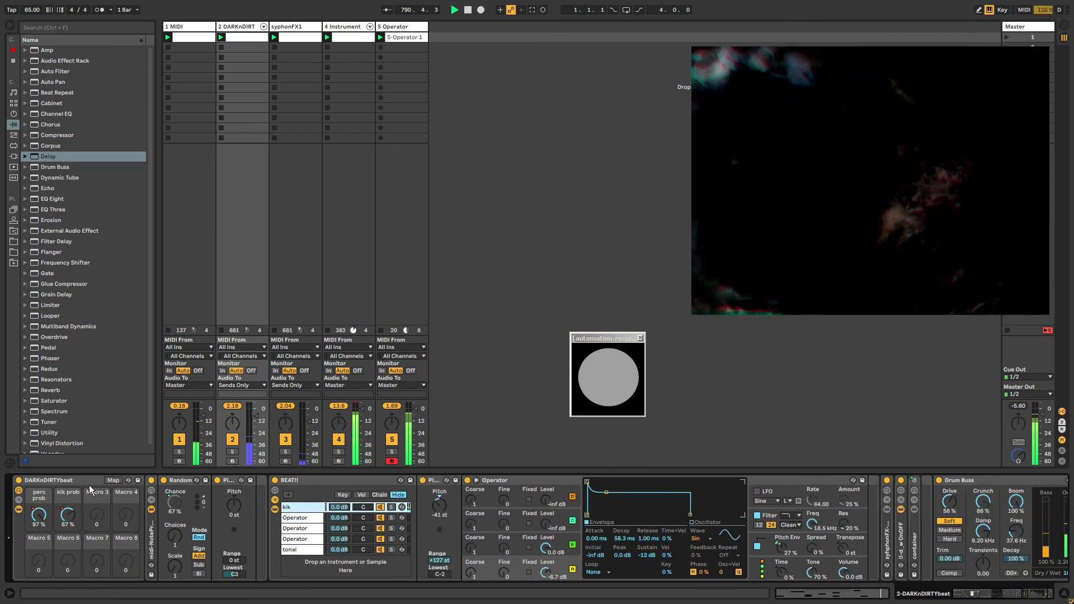
pyautogui.doubleClick(89, 481)
# Step: View the devices of the 5 Operator, 1 MIDI and Master tracks and unfold the Reverb on the Master
pyautogui.click(400, 27)
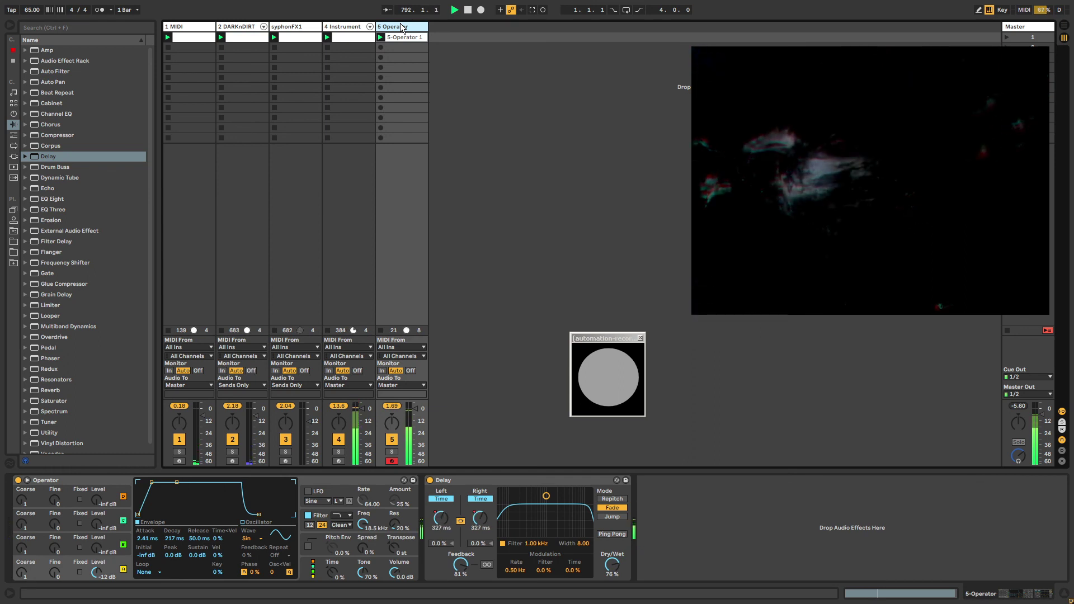
pyautogui.click(196, 25)
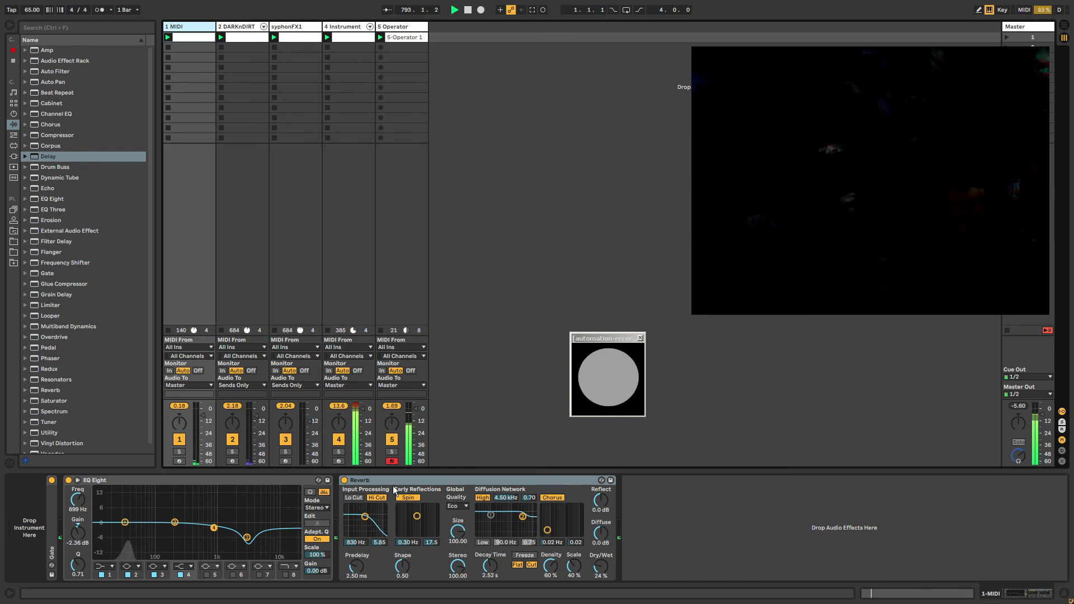
pyautogui.click(1032, 28)
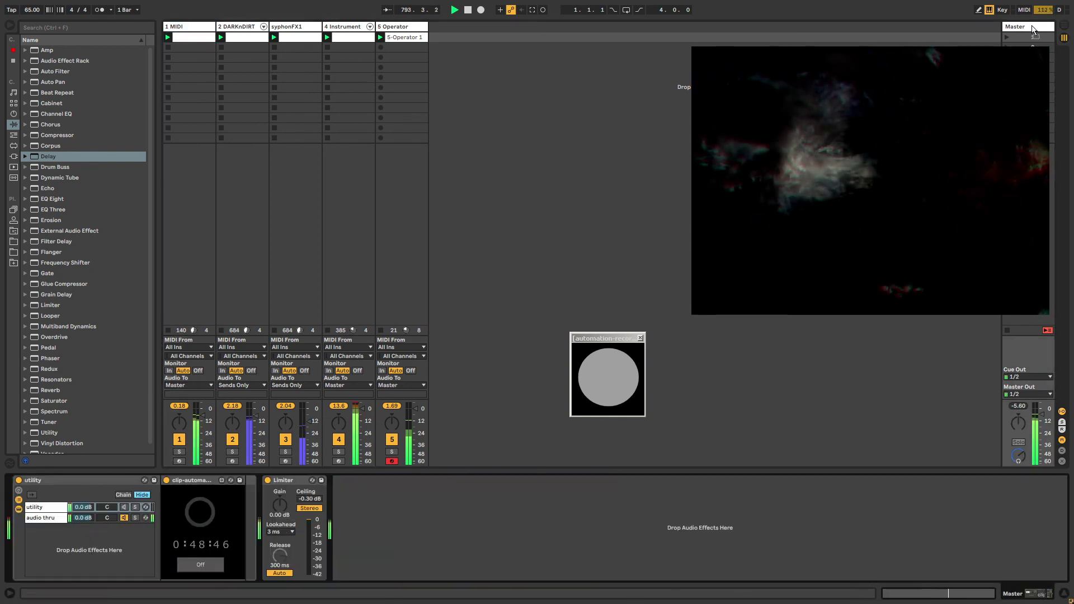
pyautogui.doubleClick(248, 530)
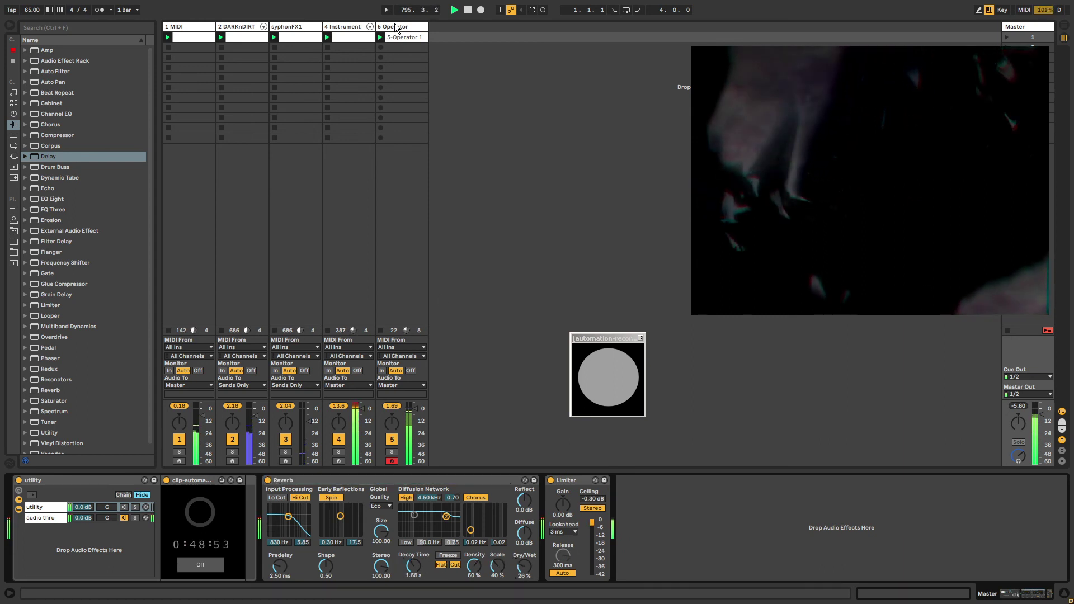
# Step: Step through the devices of 5 Operator, 2 DARKnDIRT, 1 MIDI and syphonFX1, then return to the 2 DARKnDIRT track
pyautogui.click(396, 26)
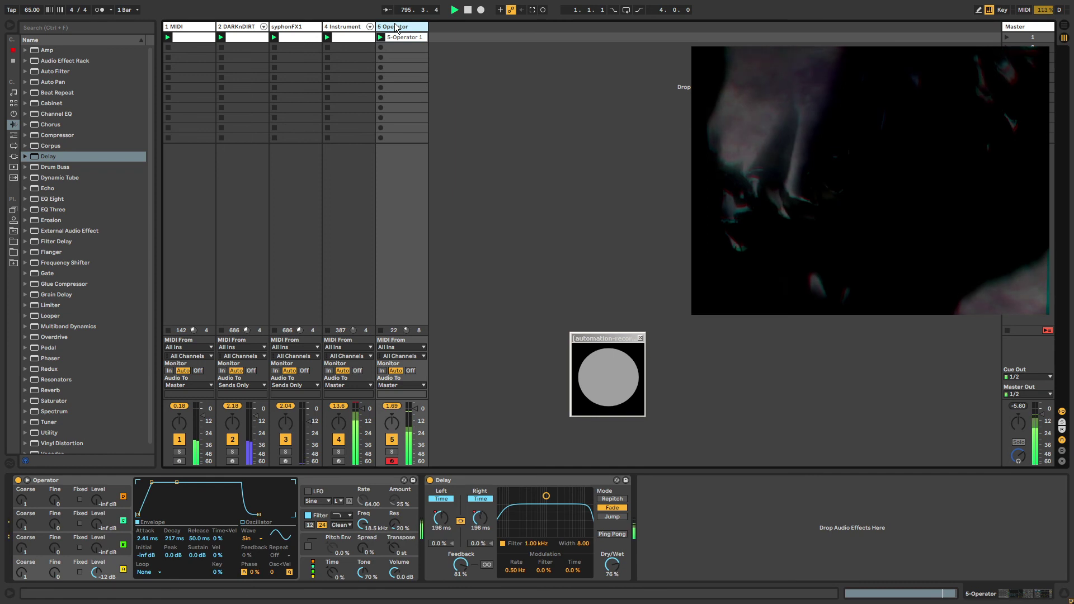
pyautogui.click(234, 27)
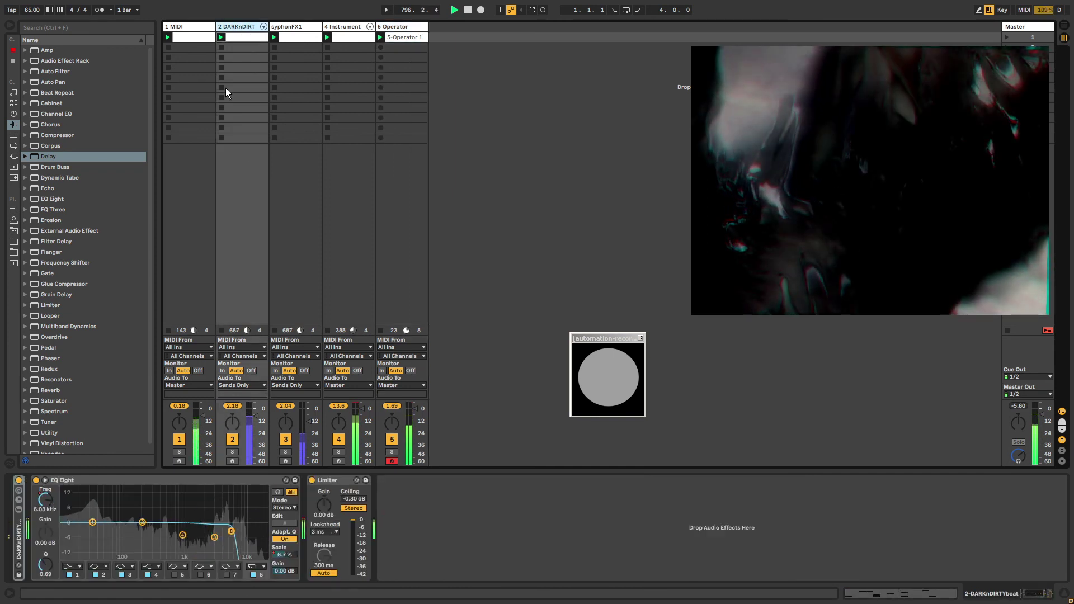
pyautogui.click(204, 26)
pyautogui.click(282, 27)
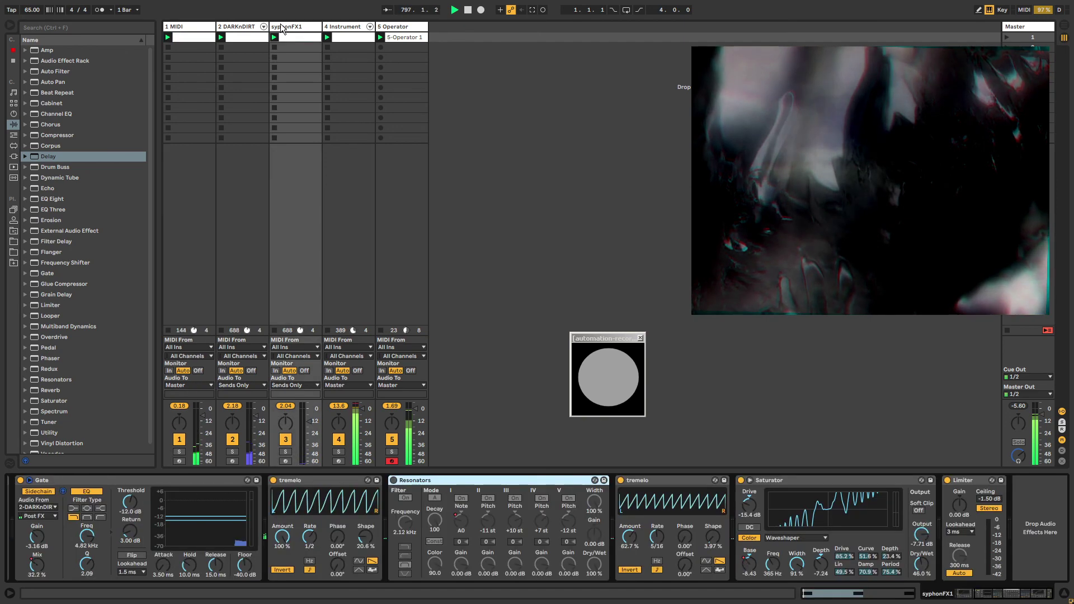
pyautogui.click(240, 89)
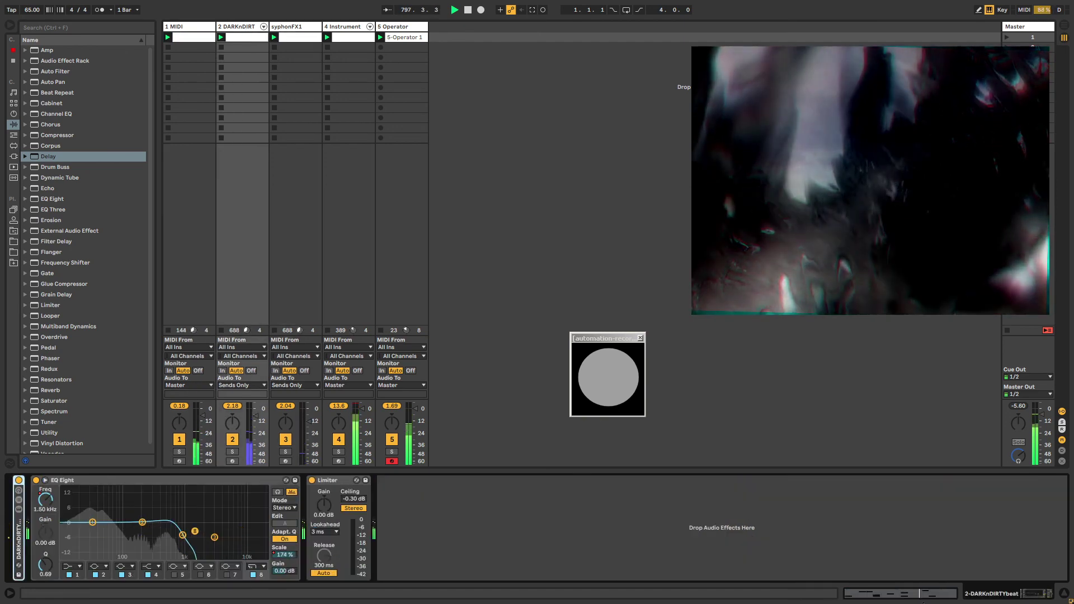
# Step: Unfold the DARKnDIRTYbeat rack, deactivate and fold its BEAT!! rack, and deactivate the Drum Buss
pyautogui.doubleClick(20, 533)
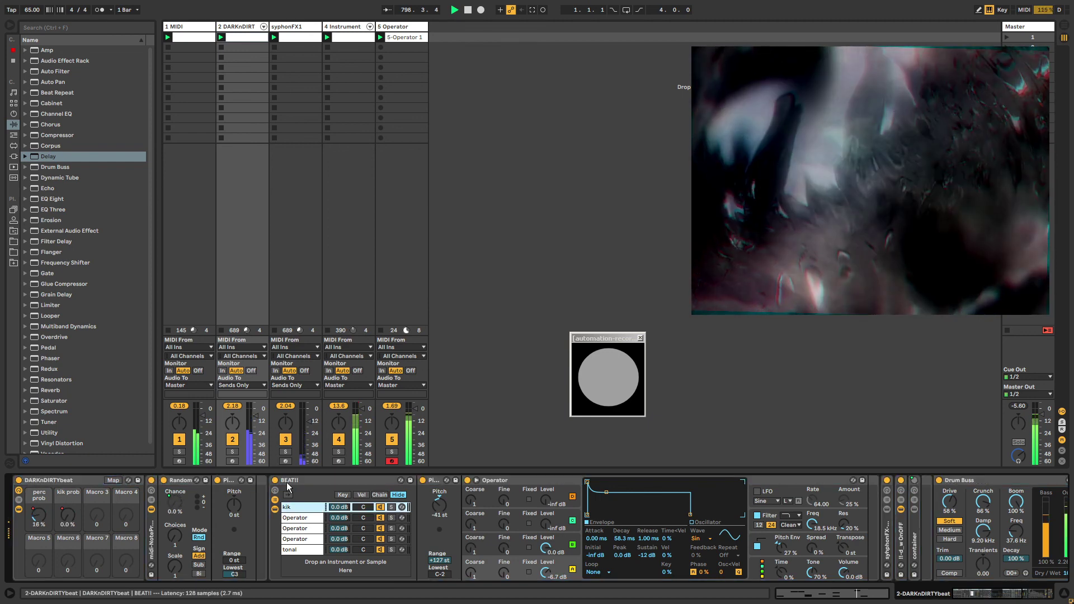
pyautogui.click(275, 480)
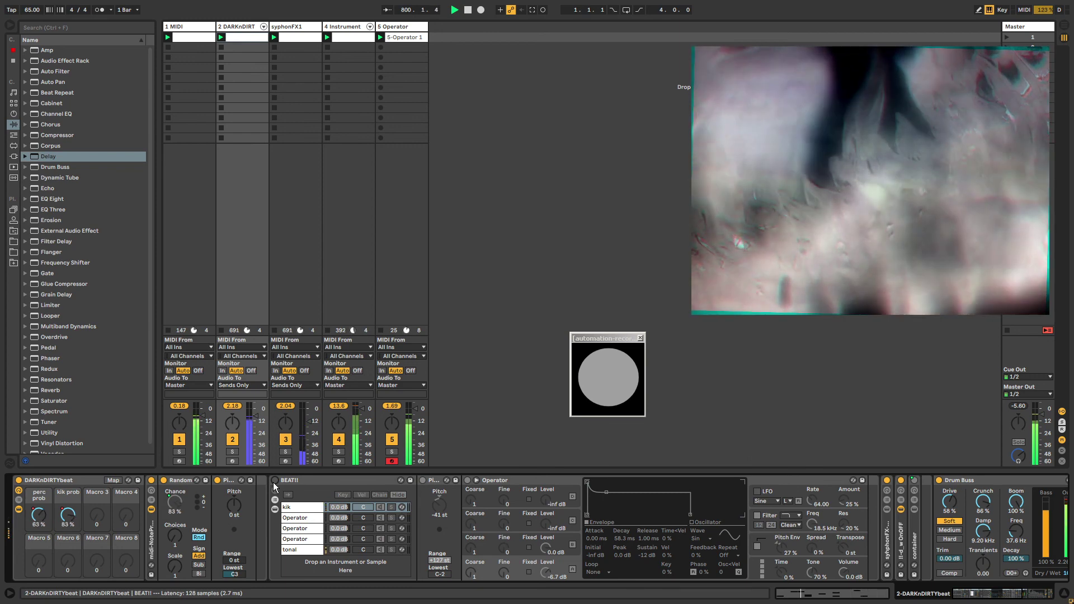
pyautogui.doubleClick(288, 483)
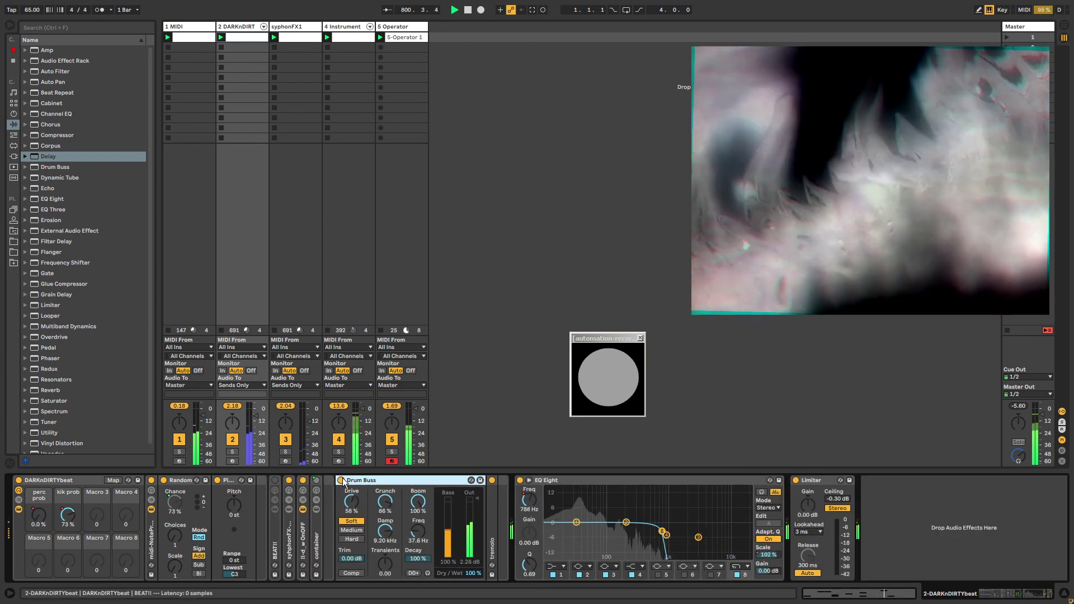
pyautogui.click(342, 480)
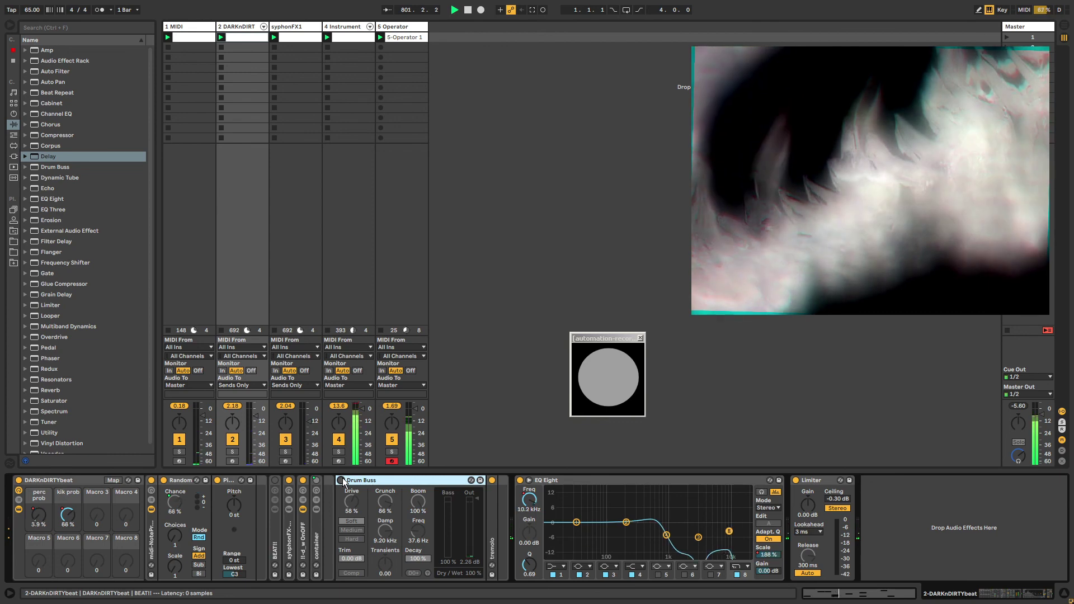
pyautogui.click(289, 480)
pyautogui.click(275, 480)
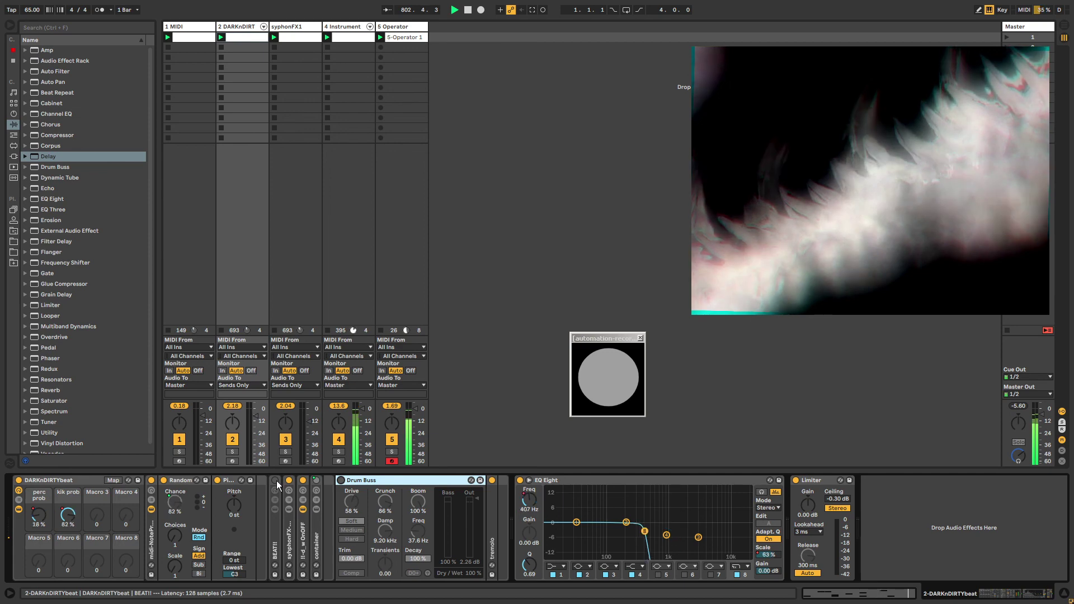
# Step: Move the floating automation recorder window up beside the video preview and reactivate the Drum Buss and BEAT!! rack
pyautogui.moveTo(594, 342); pyautogui.dragTo(625, 234)
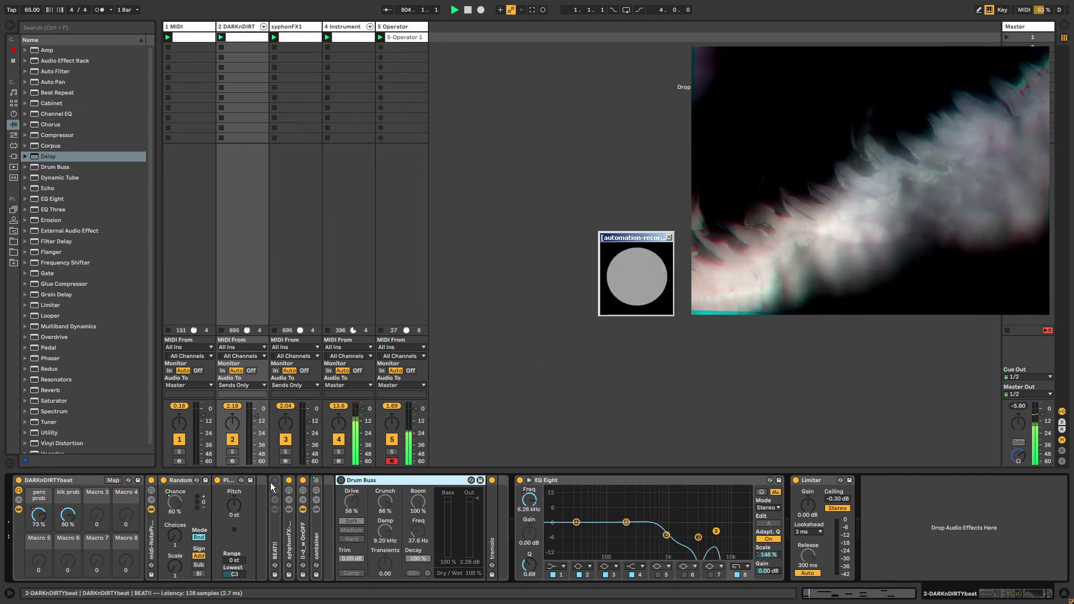
pyautogui.click(341, 480)
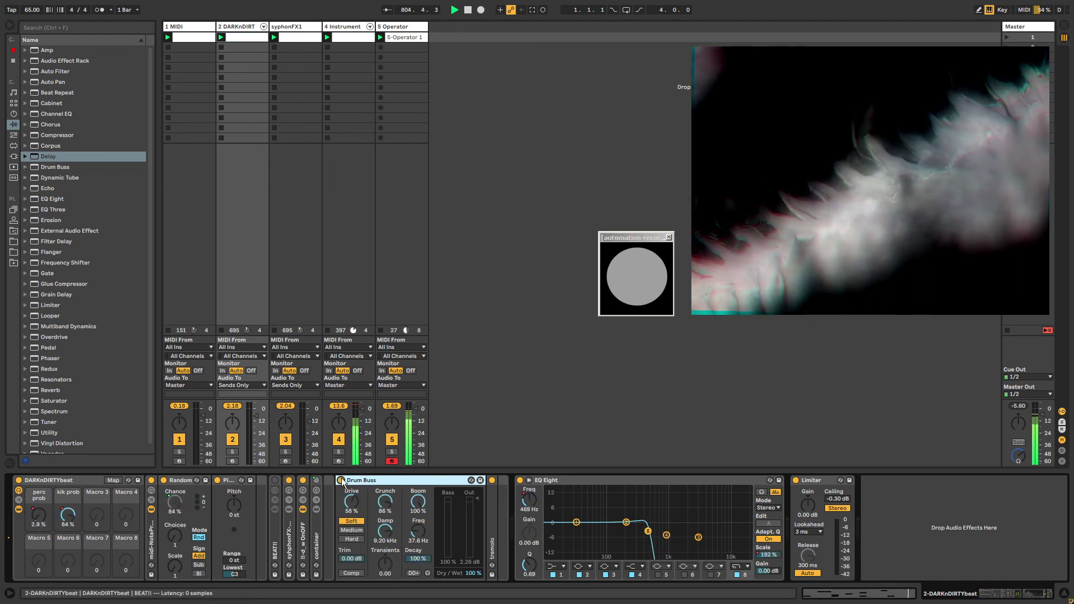
pyautogui.click(278, 479)
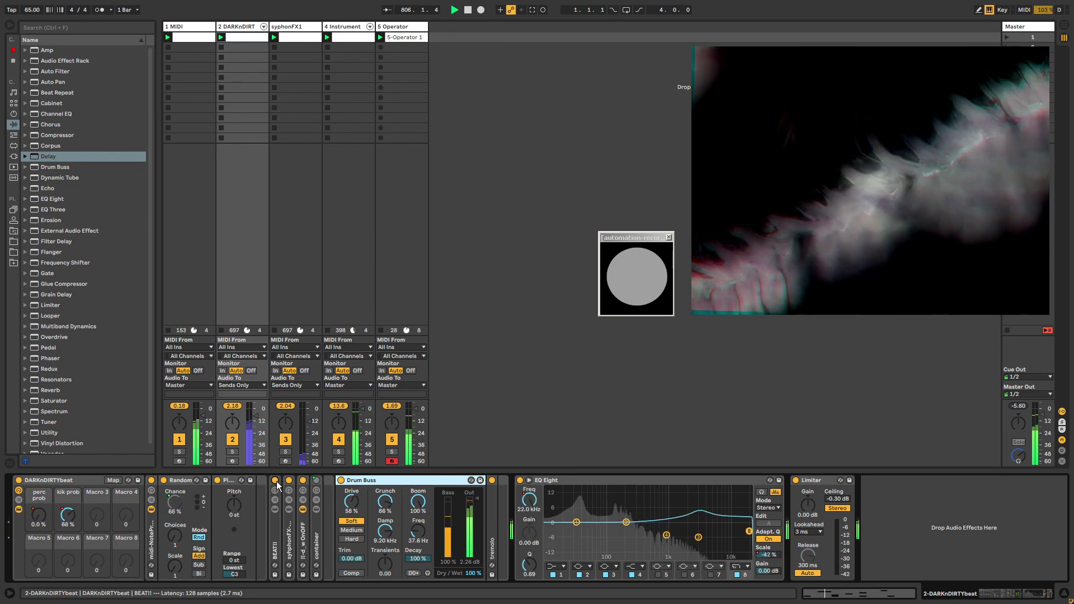
# Step: Bring the OBS window to the front and deactivate the BEAT!! rack in DARKnDIRTYbeat
pyautogui.hotkey('alt', 'Tab')
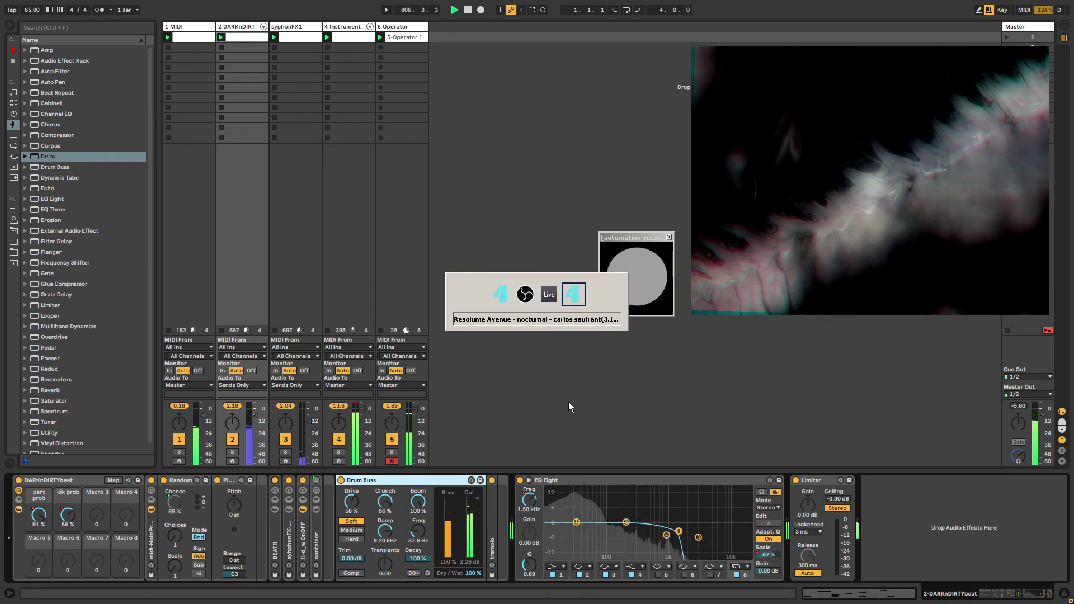
pyautogui.hotkey('alt', 'Tab')
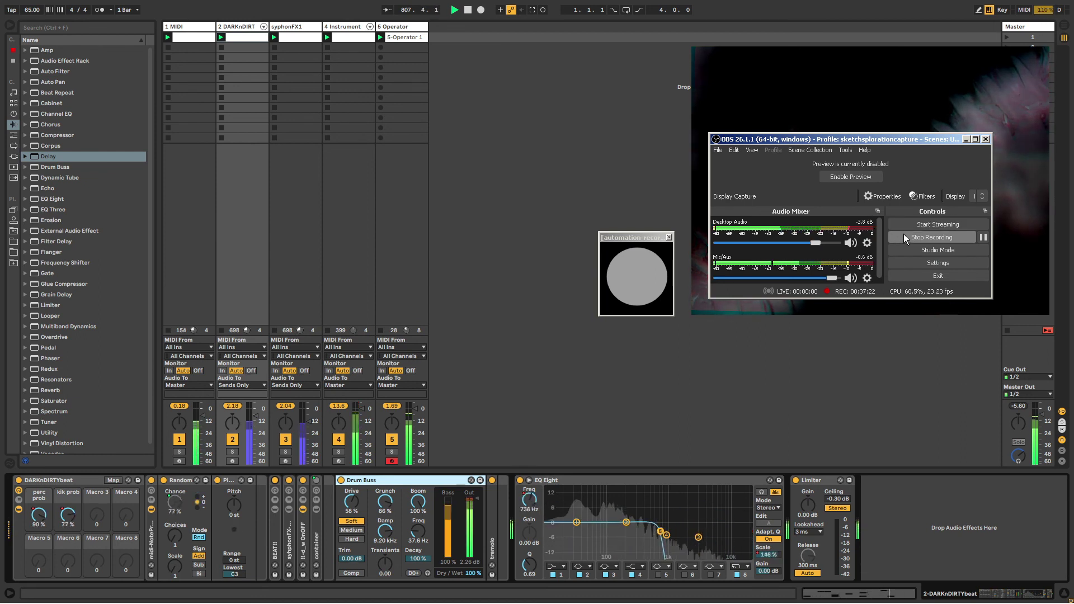
pyautogui.click(277, 479)
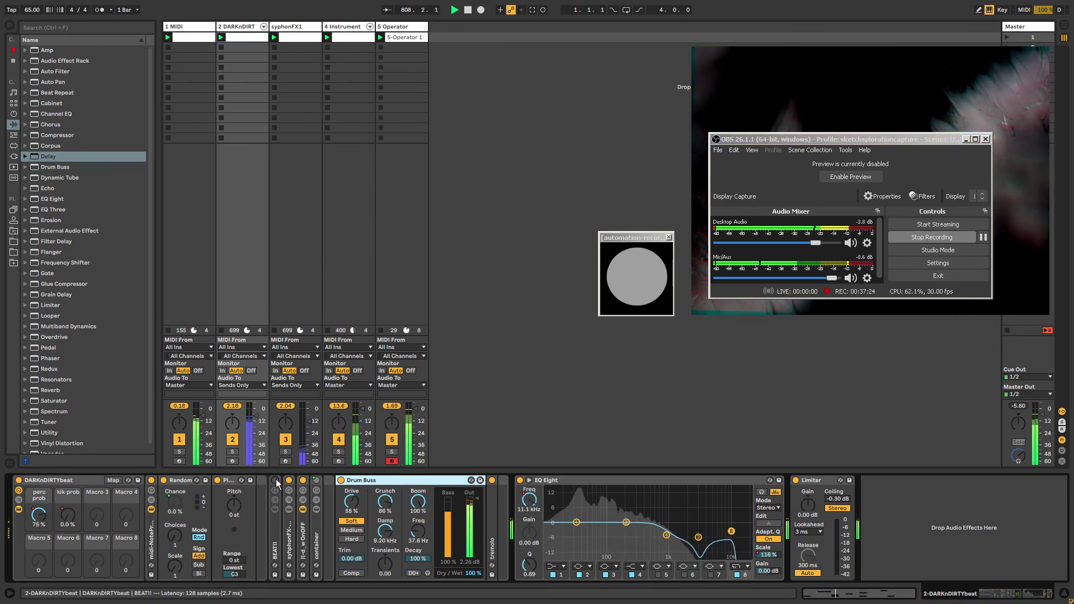
# Step: Open the global settings of the Operator on the 5 Operator track and set its voices to 3
pyautogui.click(397, 46)
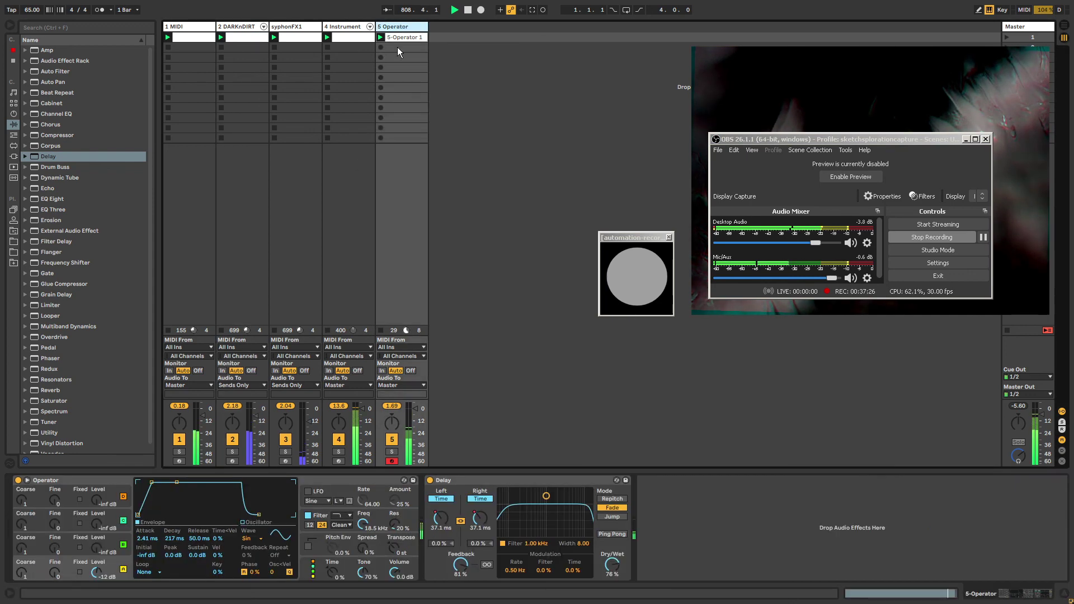
pyautogui.click(311, 567)
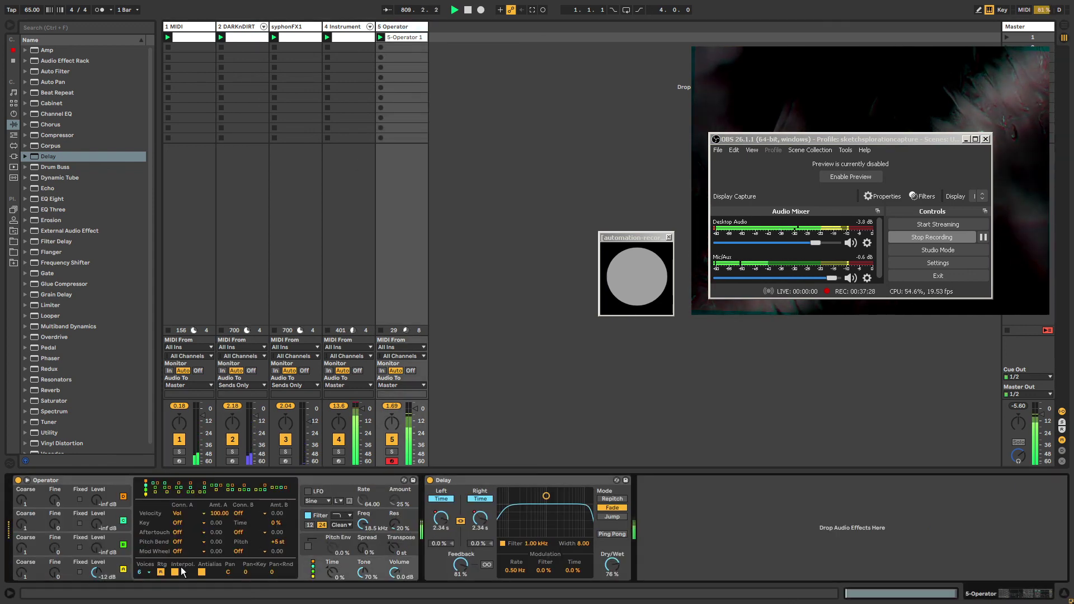
pyautogui.click(144, 572)
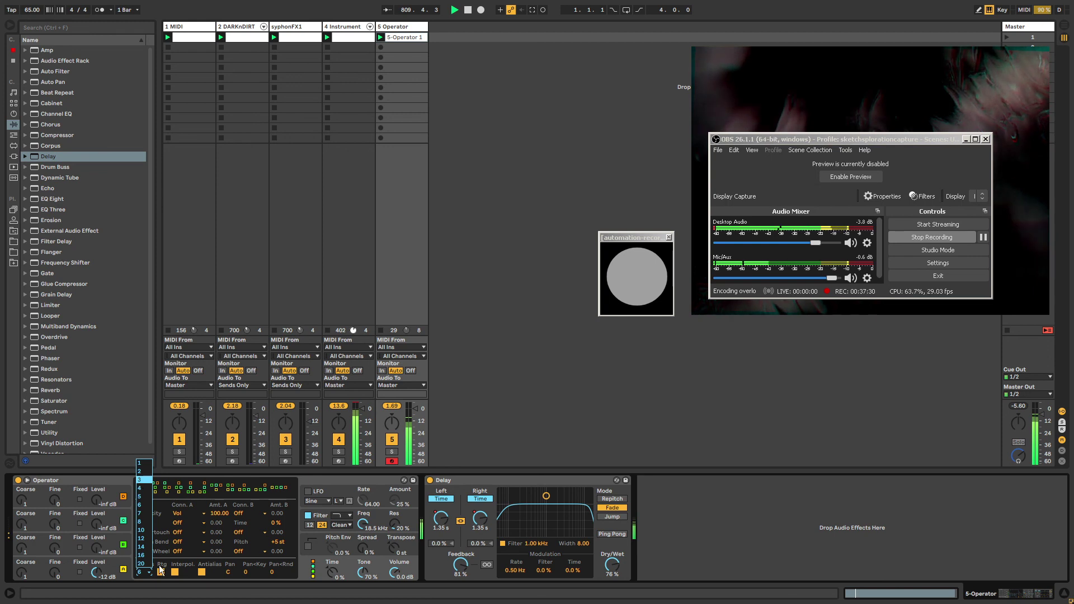
pyautogui.press('Return')
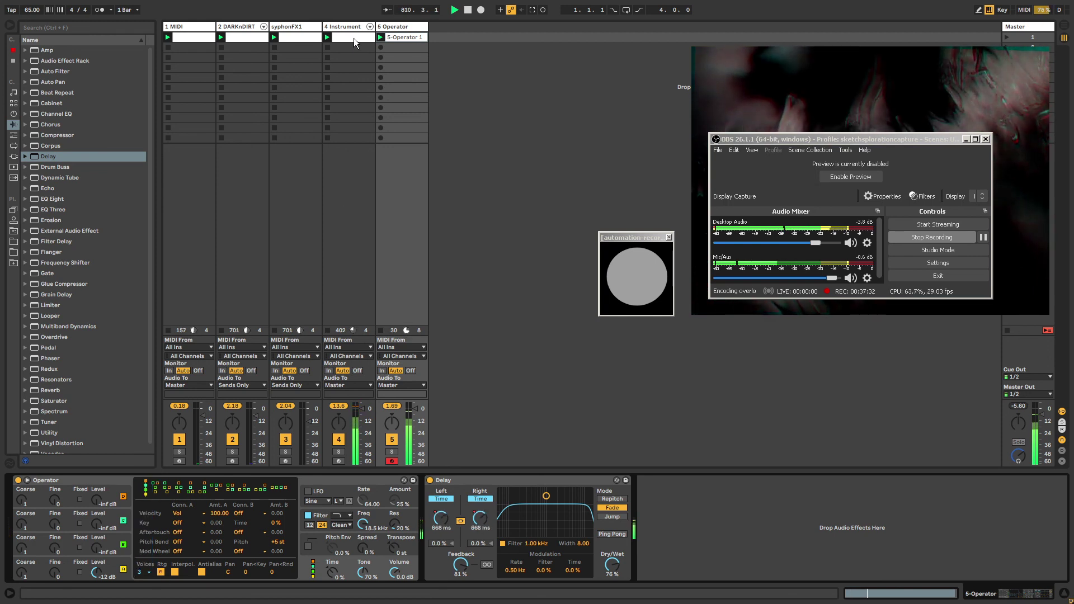
# Step: Set the voices to 1 in the global settings of the third Operator chain on the 4 Instrument track
pyautogui.click(348, 28)
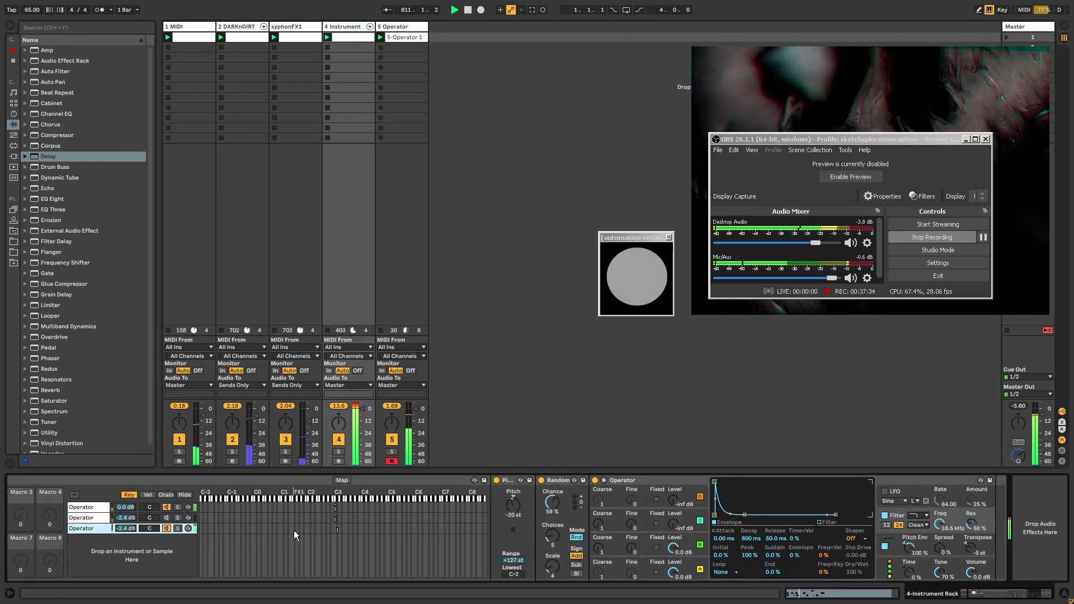
pyautogui.click(878, 566)
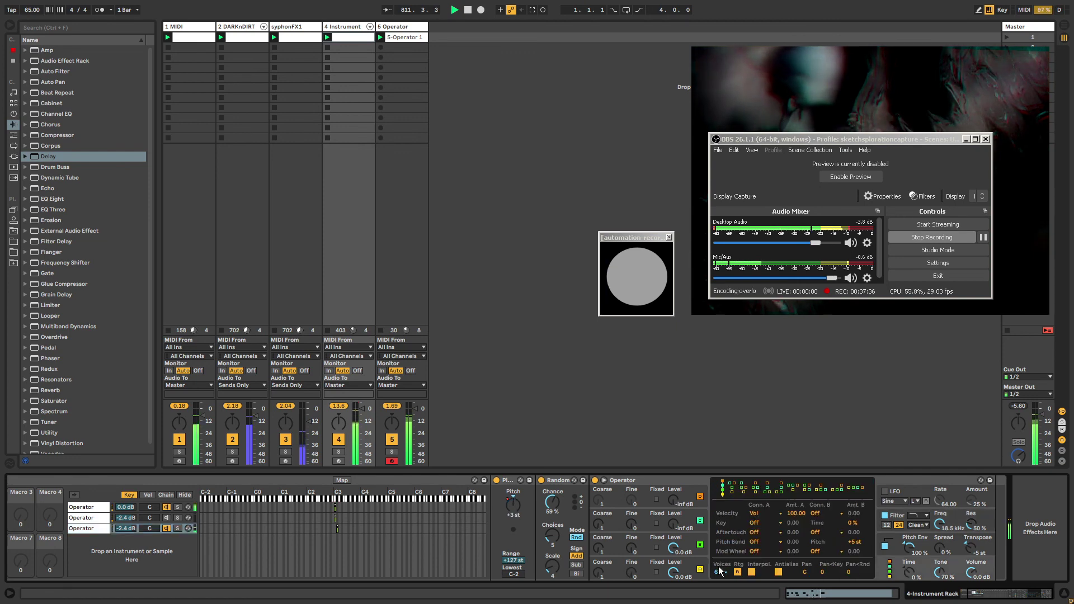
pyautogui.click(718, 573)
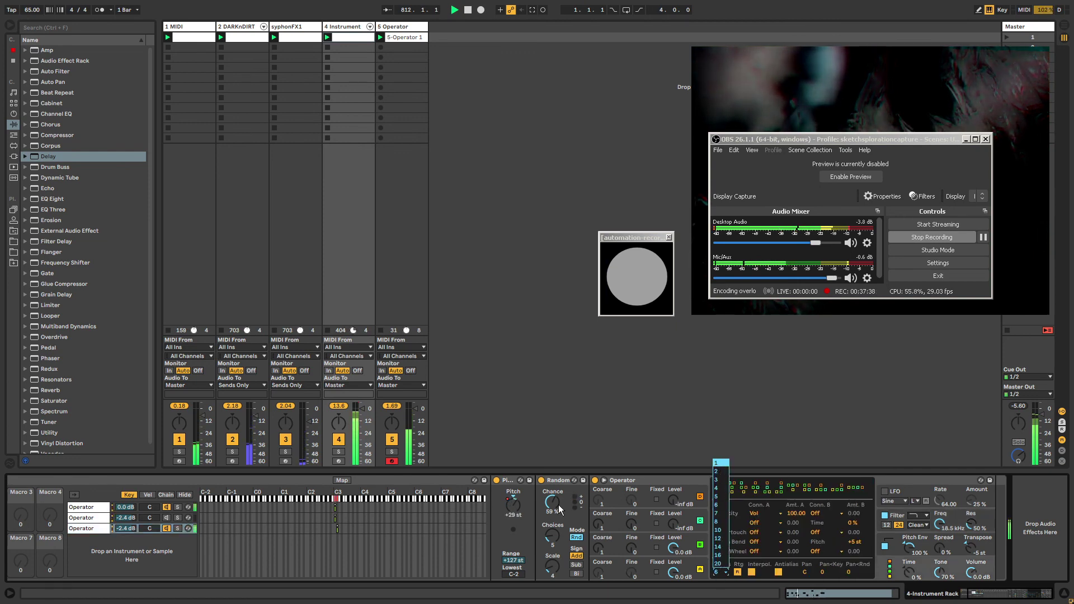
pyautogui.press('Return')
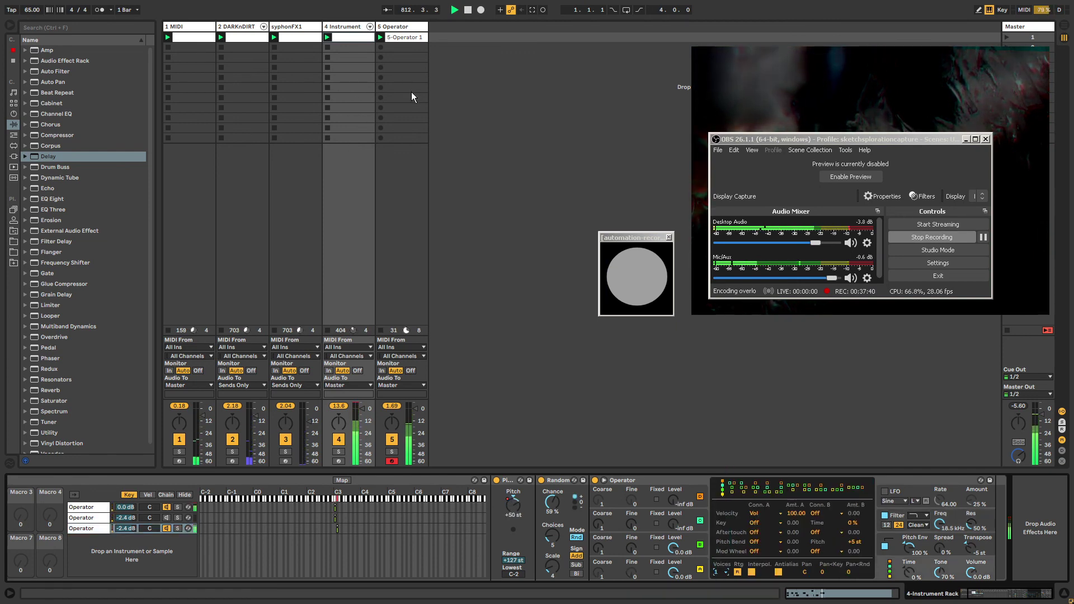